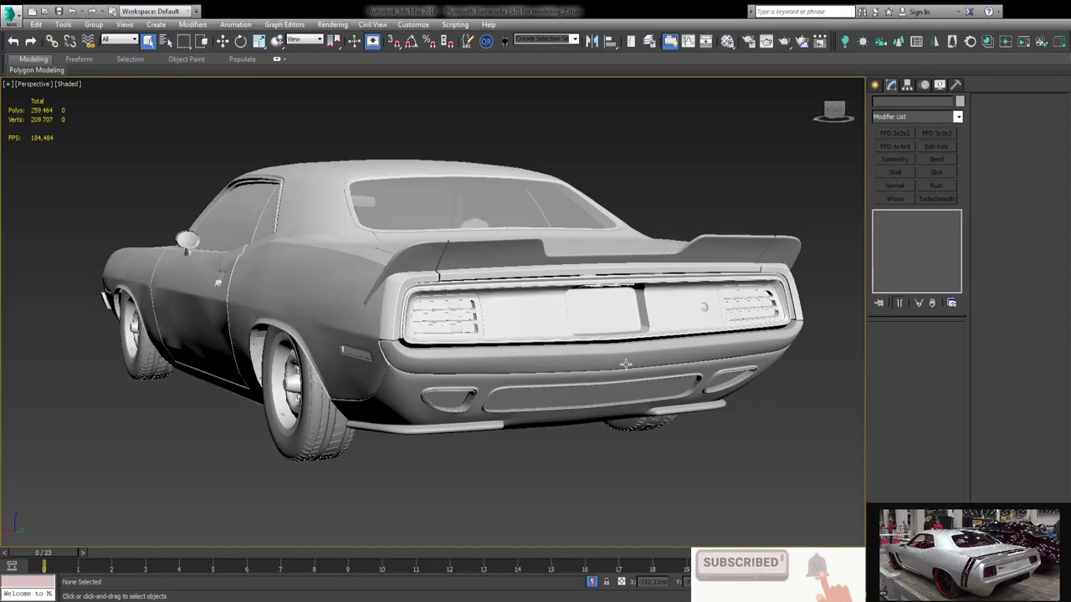
Zoom in and select the Barracuda's body group to reach the Re_Bumper mesh.
{"action": "scroll", "coordinate": [653, 270], "scroll_direction": "up", "scroll_amount": 10}
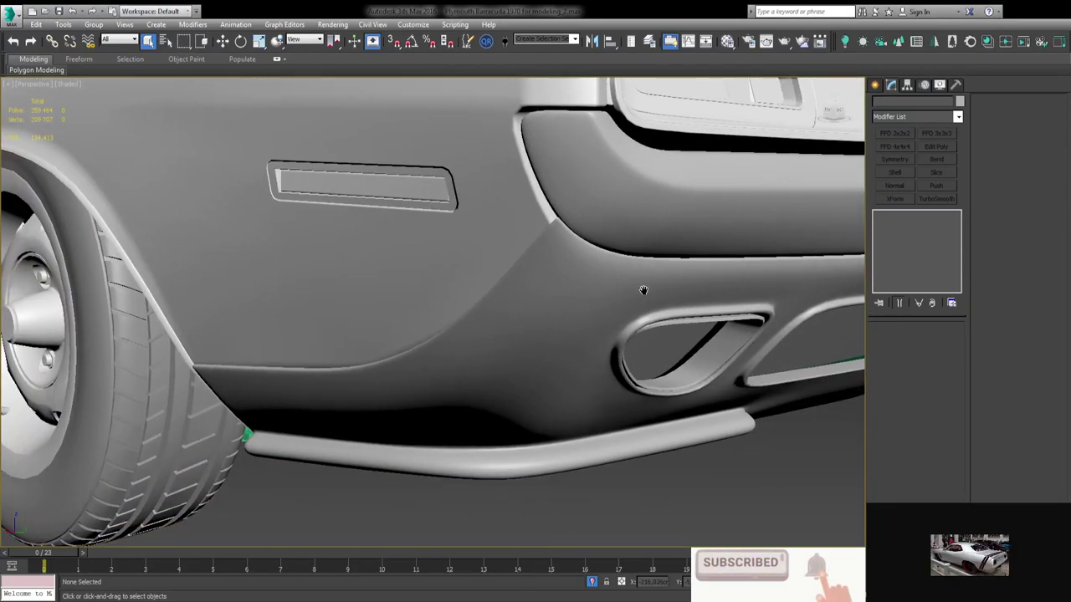
{"action": "left_click", "coordinate": [653, 270]}
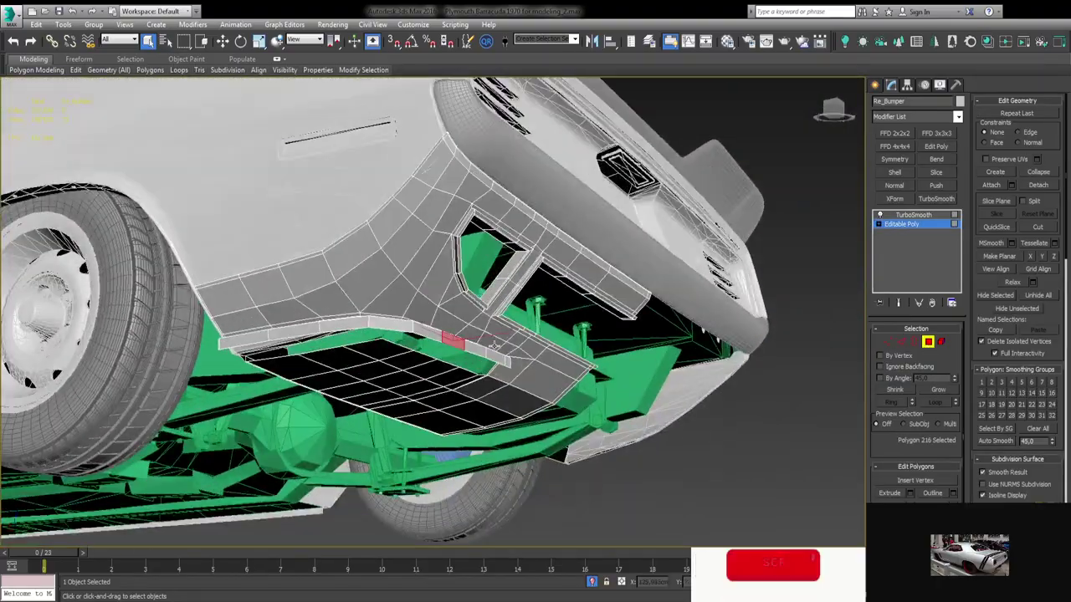
Switch the bumper to Edge mode with the Move tool and orbit beneath it.
{"action": "key", "text": "2"}
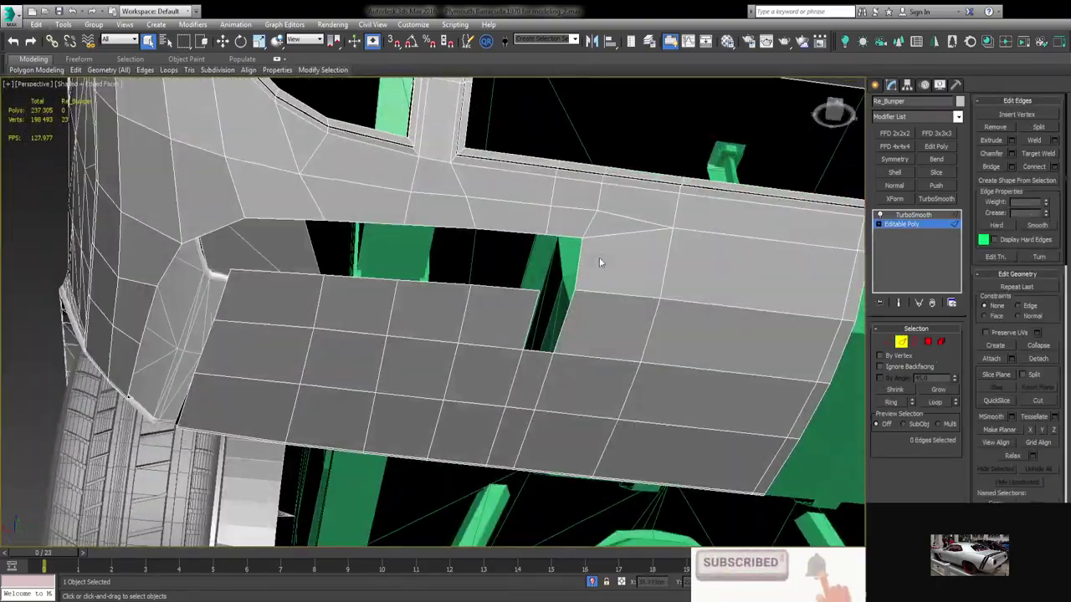
{"action": "key", "text": "w"}
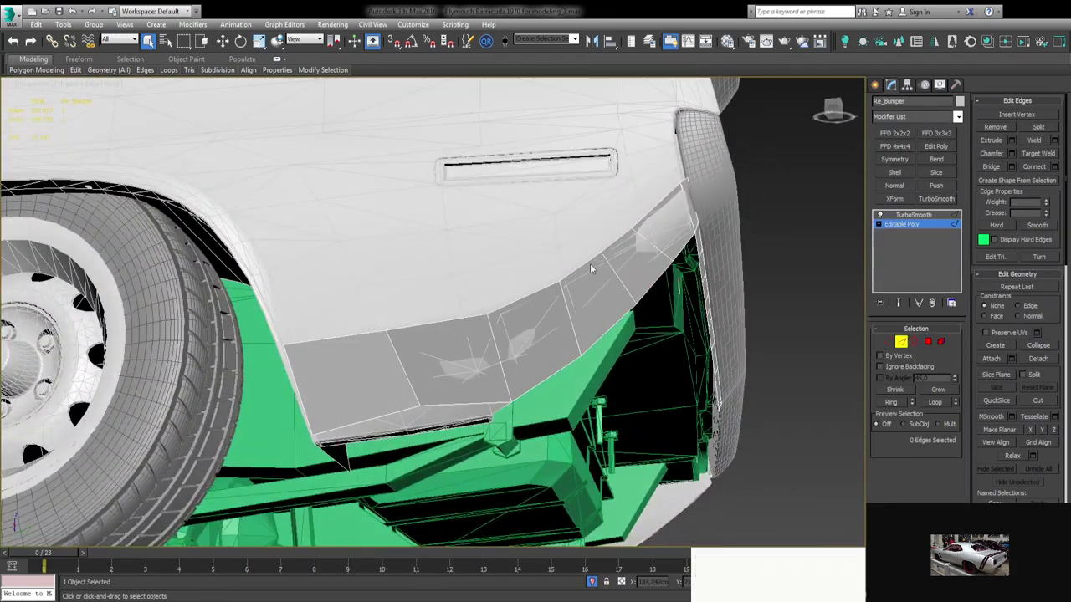
{"action": "middle_click_drag", "start_coordinate": [591, 268], "coordinate": [579, 354], "text": "alt"}
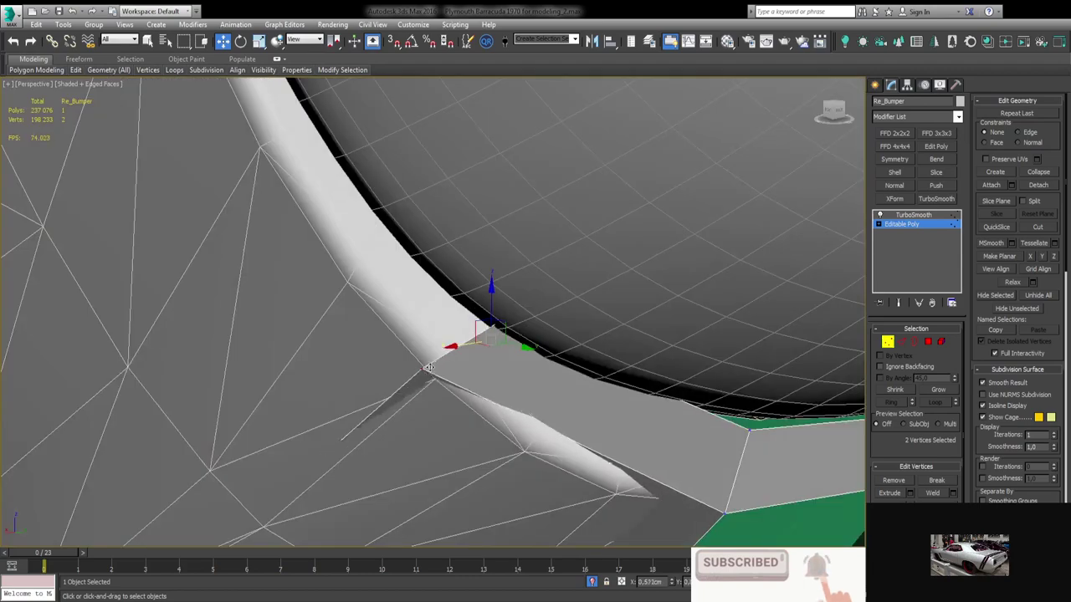
Snap and move the valance edge vertices into line along the bumper edge.
{"action": "scroll", "coordinate": [453, 323], "scroll_direction": "up", "scroll_amount": 2}
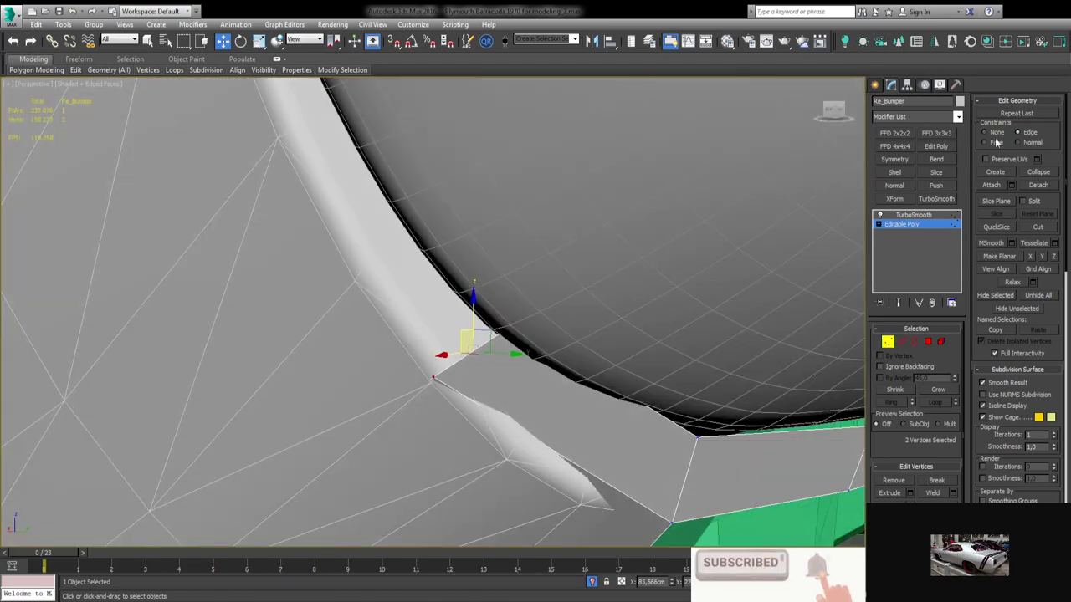
{"action": "scroll", "coordinate": [453, 323], "scroll_direction": "up", "scroll_amount": 2}
{"action": "scroll", "coordinate": [418, 381], "scroll_direction": "up", "scroll_amount": 2}
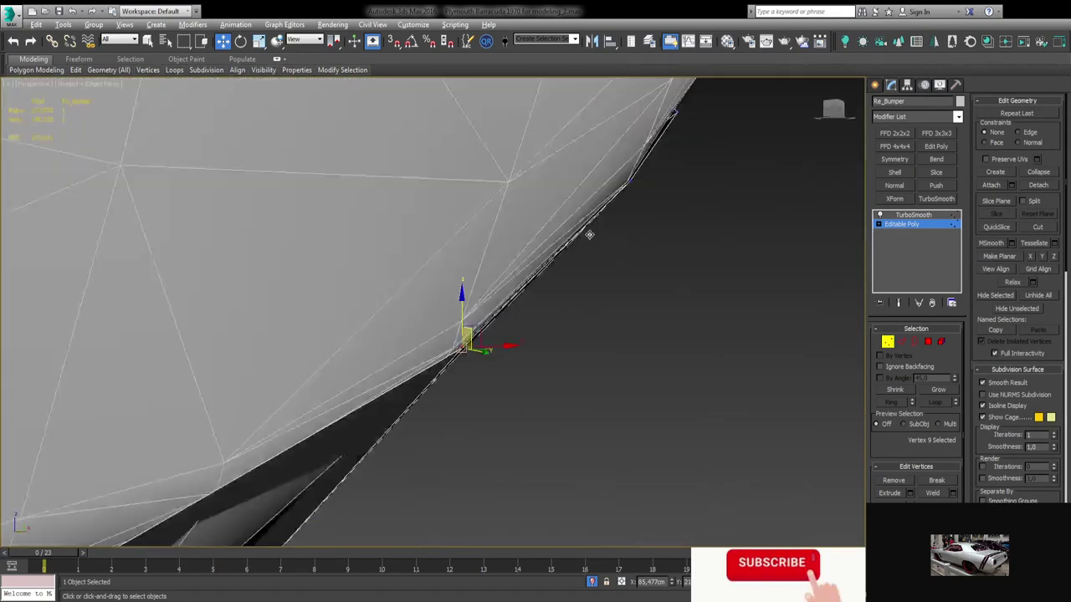
{"action": "middle_click_drag", "start_coordinate": [448, 238], "coordinate": [436, 230], "text": "alt"}
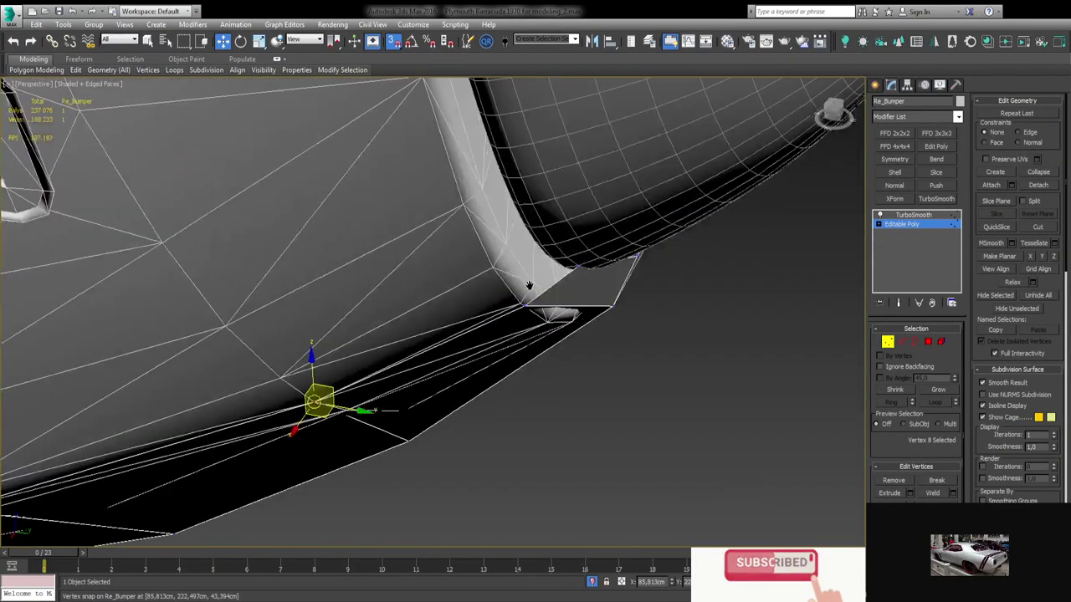
{"action": "mouse_move", "coordinate": [436, 229]}
{"action": "middle_mouse_down", "text": "alt"}
{"action": "mouse_move", "coordinate": [512, 321]}
{"action": "mouse_move", "coordinate": [315, 362]}
{"action": "middle_mouse_up", "text": "alt"}
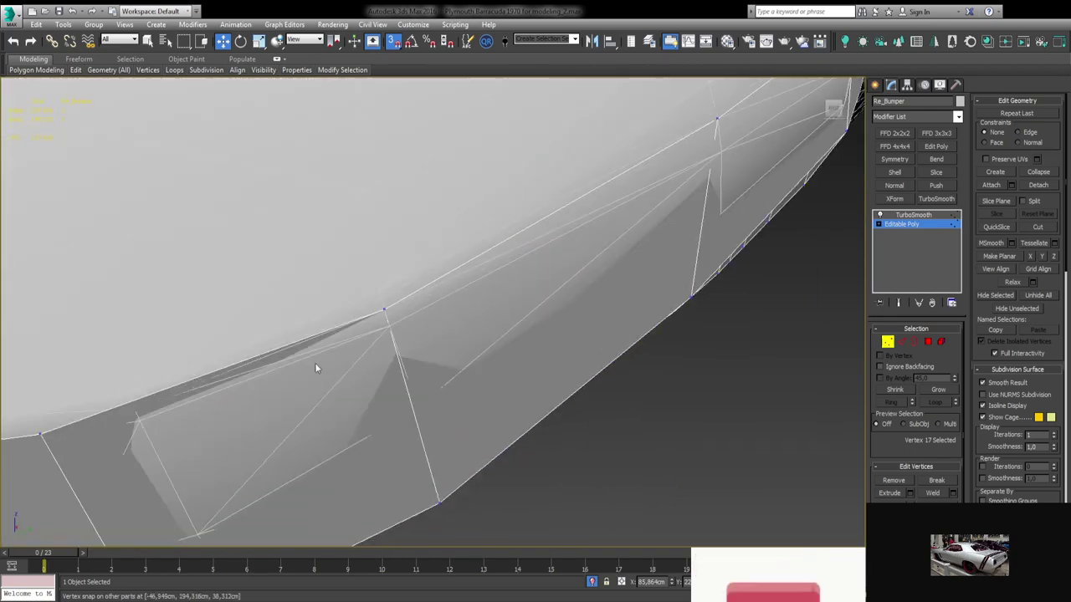
{"action": "left_click", "coordinate": [241, 318]}
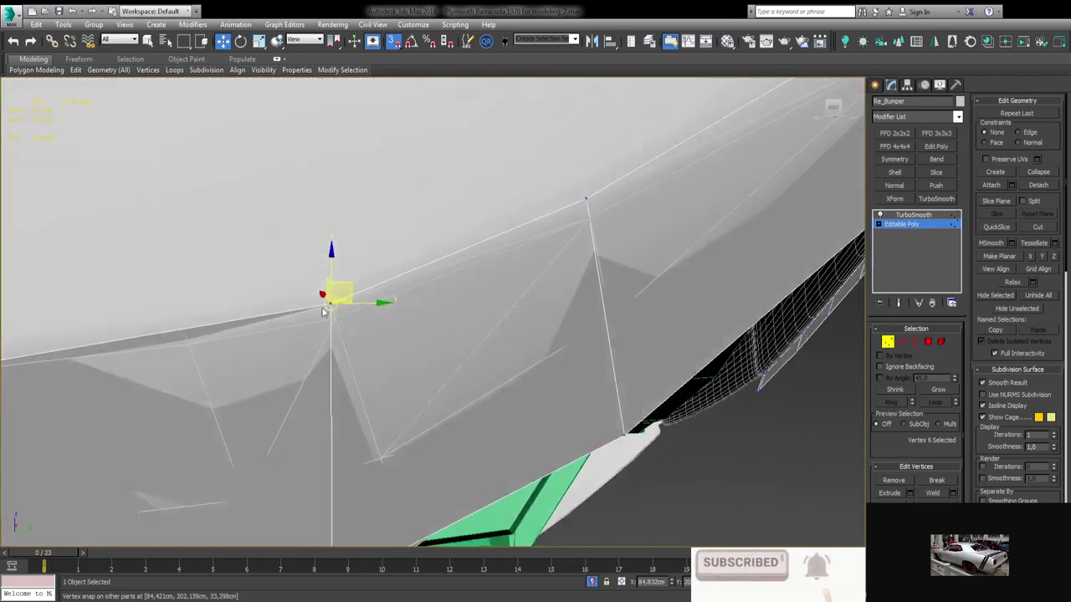
{"action": "mouse_move", "coordinate": [332, 307]}
{"action": "middle_mouse_down", "text": "alt"}
{"action": "mouse_move", "coordinate": [339, 253]}
{"action": "mouse_move", "coordinate": [356, 223]}
{"action": "mouse_move", "coordinate": [553, 346]}
{"action": "middle_mouse_up", "text": "alt"}
{"action": "left_click", "coordinate": [339, 250]}
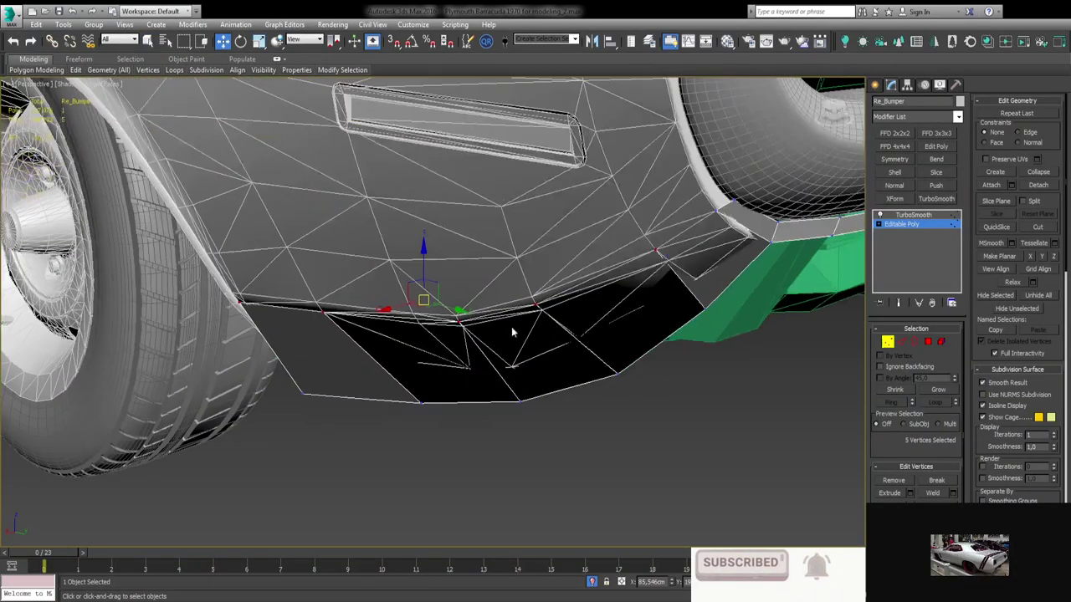
Pick the valance corner vertex and center the view on it to inspect the underside.
{"action": "scroll", "coordinate": [552, 346], "scroll_direction": "up", "scroll_amount": 3}
{"action": "middle_click_drag", "start_coordinate": [426, 327], "coordinate": [584, 290], "text": "alt"}
{"action": "left_click", "coordinate": [583, 366]}
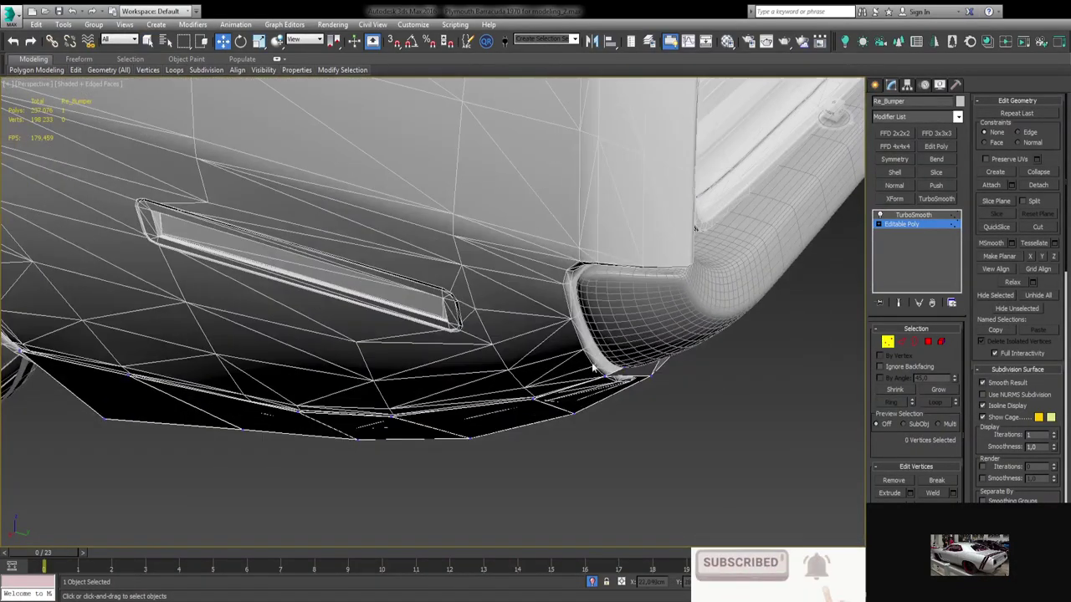
{"action": "left_click", "coordinate": [583, 366]}
{"action": "key", "text": "z"}
{"action": "mouse_move", "coordinate": [563, 377]}
{"action": "middle_mouse_down", "text": "alt"}
{"action": "mouse_move", "coordinate": [378, 326]}
{"action": "mouse_move", "coordinate": [630, 230]}
{"action": "mouse_move", "coordinate": [605, 261]}
{"action": "middle_mouse_up", "text": "alt"}
{"action": "scroll", "coordinate": [379, 326], "scroll_direction": "up", "scroll_amount": 3}
{"action": "scroll", "coordinate": [604, 261], "scroll_direction": "down", "scroll_amount": 3}
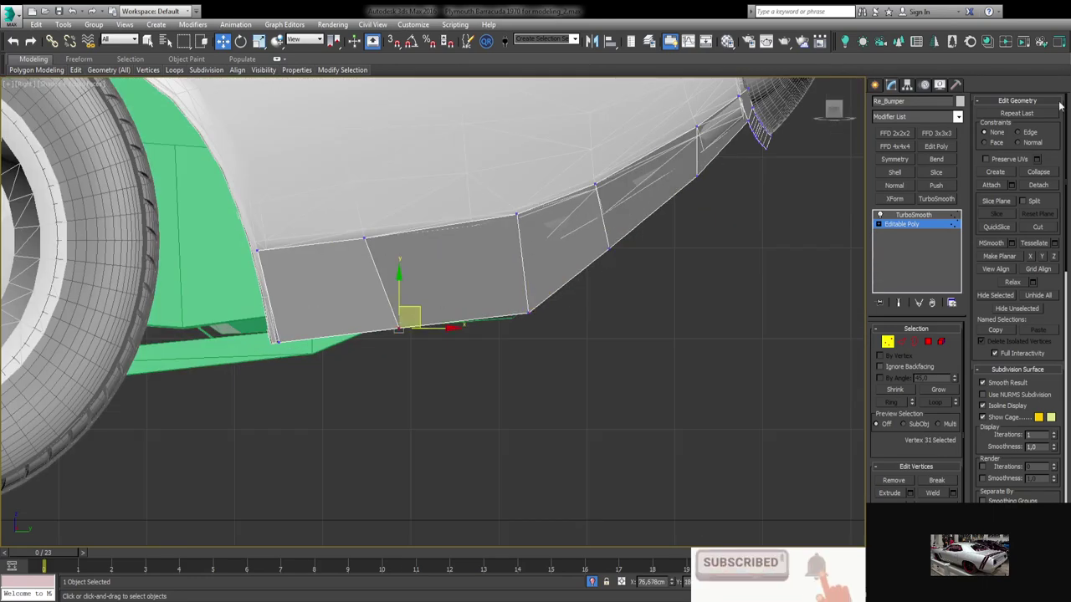
View the bumper from the rear in Edge mode with the wireframe overlay hidden.
{"action": "left_click", "coordinate": [146, 43]}
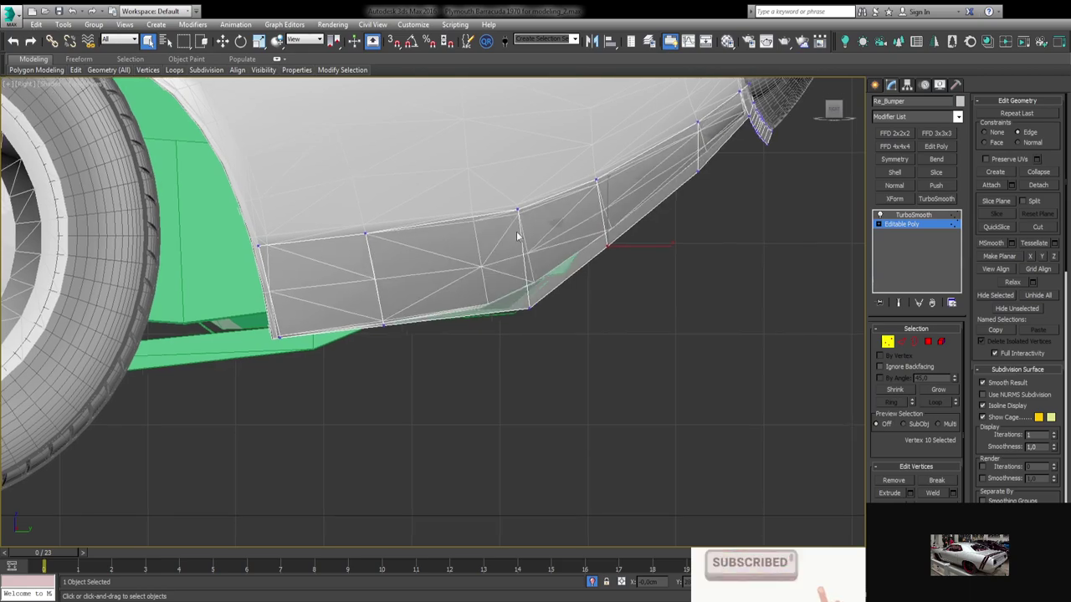
{"action": "scroll", "coordinate": [578, 301], "scroll_direction": "down", "scroll_amount": 3}
{"action": "middle_click_drag", "start_coordinate": [579, 301], "coordinate": [837, 287], "text": "alt"}
{"action": "scroll", "coordinate": [527, 331], "scroll_direction": "down", "scroll_amount": 3}
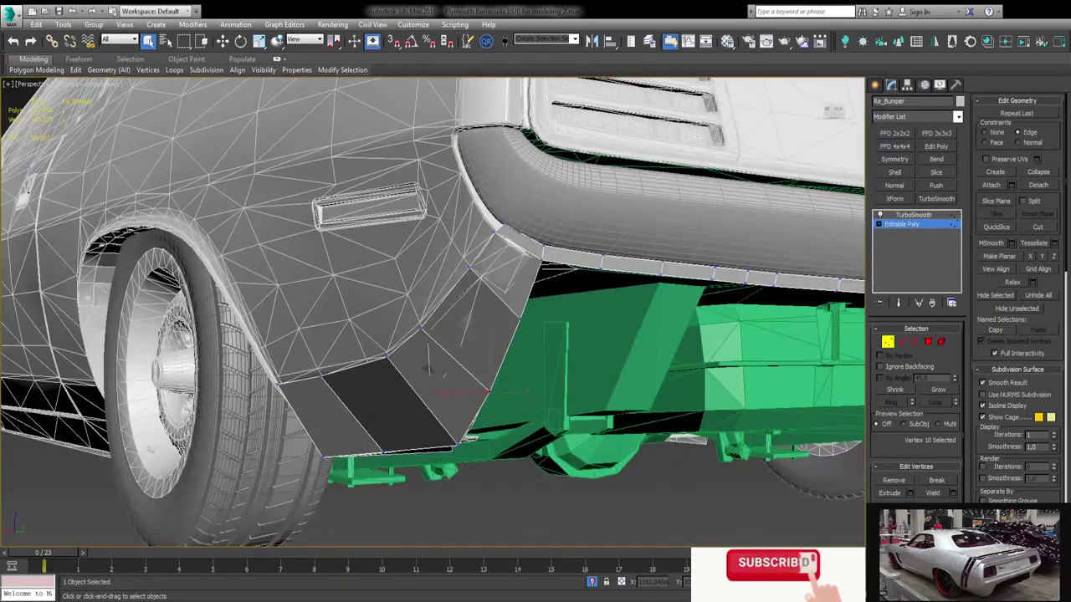
{"action": "mouse_move", "coordinate": [435, 334]}
{"action": "middle_mouse_down", "text": "alt"}
{"action": "mouse_move", "coordinate": [528, 332]}
{"action": "mouse_move", "coordinate": [537, 312]}
{"action": "middle_mouse_up", "text": "alt"}
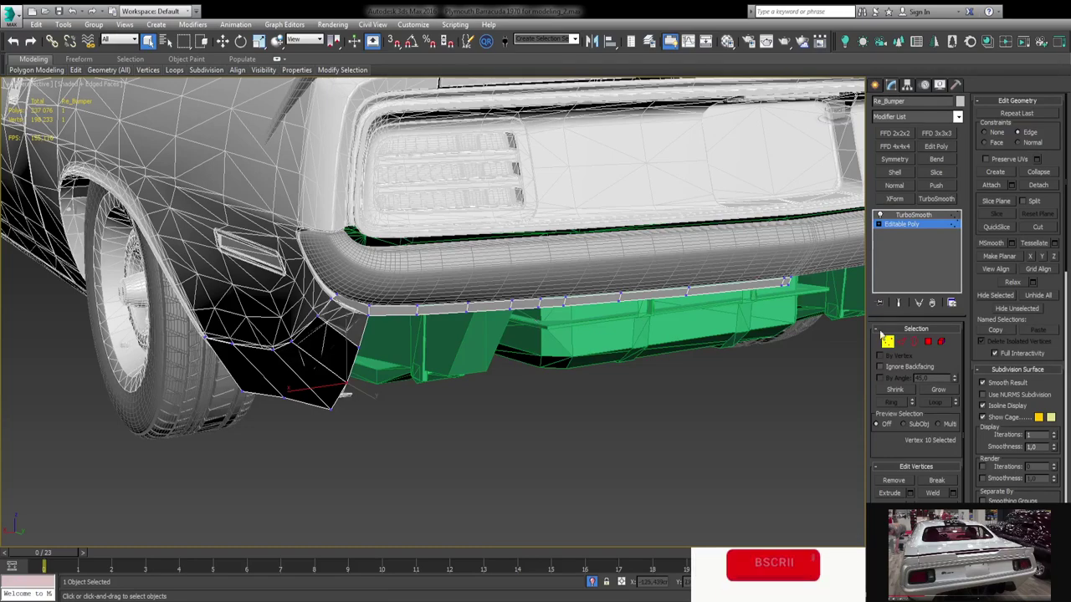
{"action": "left_click", "coordinate": [902, 341]}
{"action": "key", "text": "F4"}
{"action": "middle_click_drag", "start_coordinate": [334, 318], "coordinate": [343, 312], "text": "alt"}
{"action": "scroll", "coordinate": [343, 311], "scroll_direction": "up", "scroll_amount": 2}
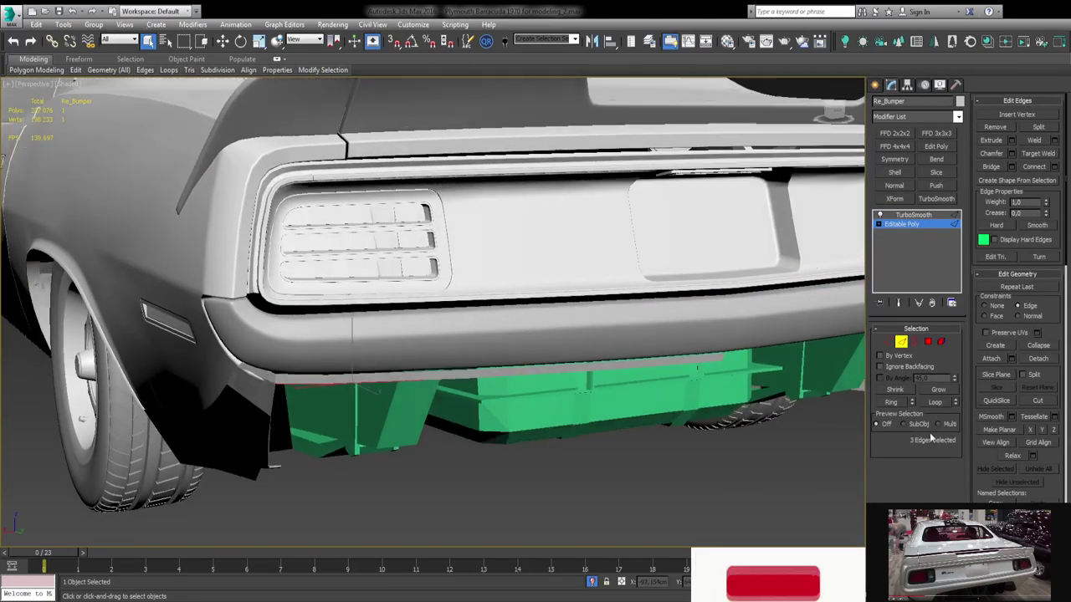
In the back view with wireframe shown, select a bumper corner vertex for moving.
{"action": "middle_click_drag", "start_coordinate": [414, 366], "coordinate": [461, 277], "text": "alt"}
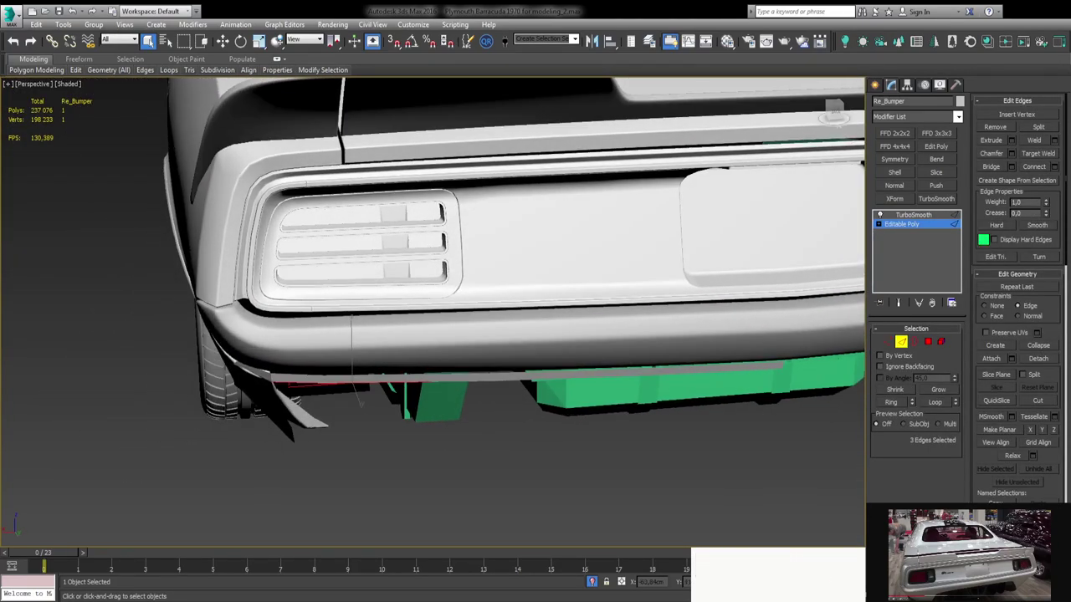
{"action": "key", "text": "F4"}
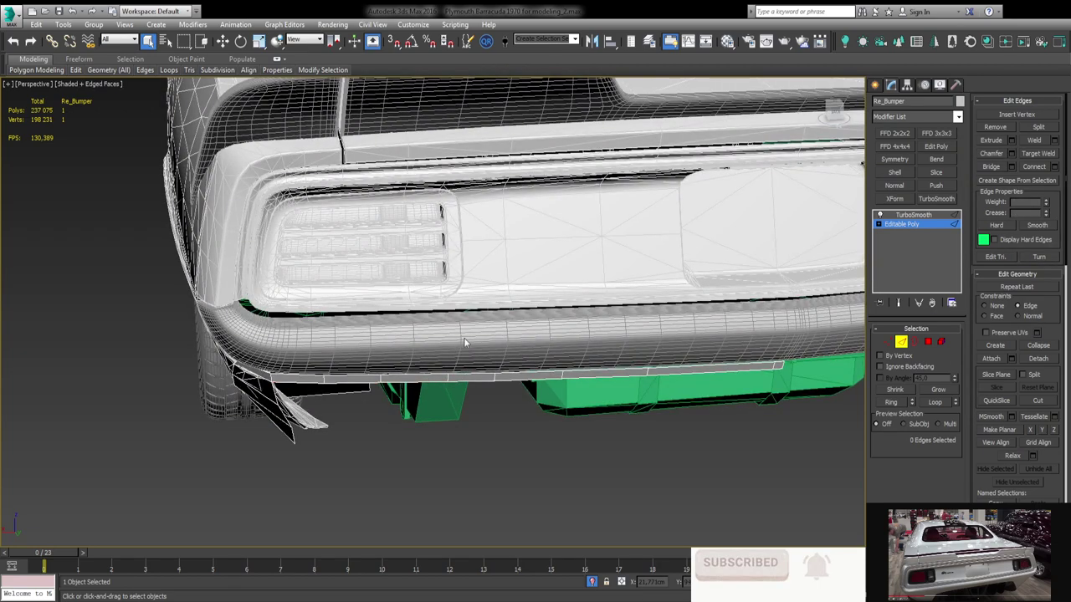
{"action": "key", "text": "k"}
{"action": "scroll", "coordinate": [299, 354], "scroll_direction": "up", "scroll_amount": 5}
{"action": "key", "text": "1"}
{"action": "scroll", "coordinate": [310, 334], "scroll_direction": "up", "scroll_amount": 4}
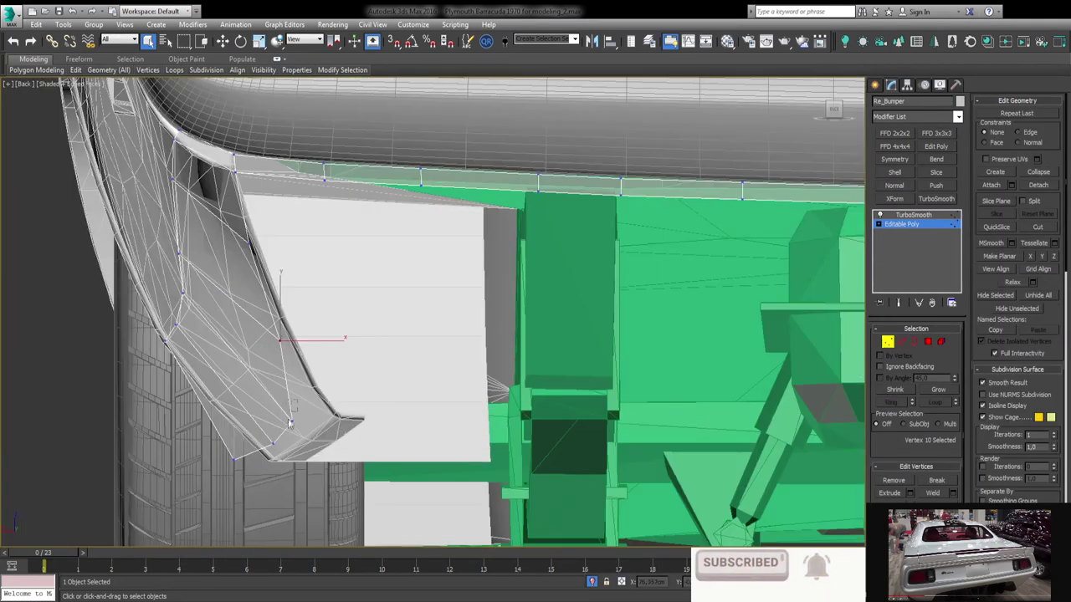
{"action": "key", "text": "w"}
{"action": "left_click", "coordinate": [332, 412]}
Select the valance corner edges in perspective and turn on snapping.
{"action": "key", "text": "2"}
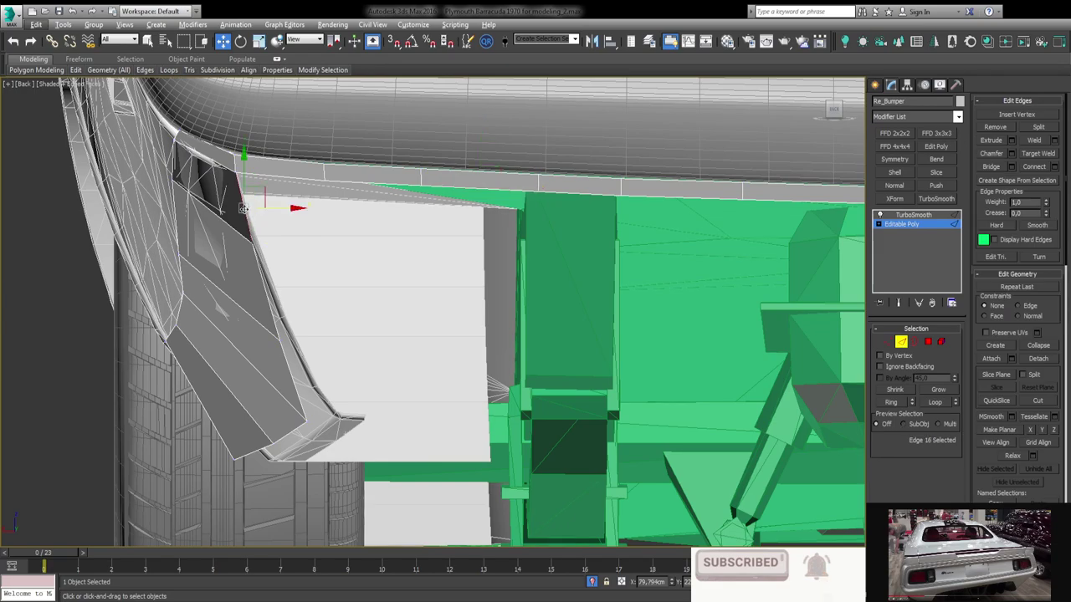
{"action": "key", "text": "p"}
{"action": "middle_click_drag", "start_coordinate": [551, 263], "coordinate": [425, 348], "text": "alt"}
{"action": "key", "text": "q"}
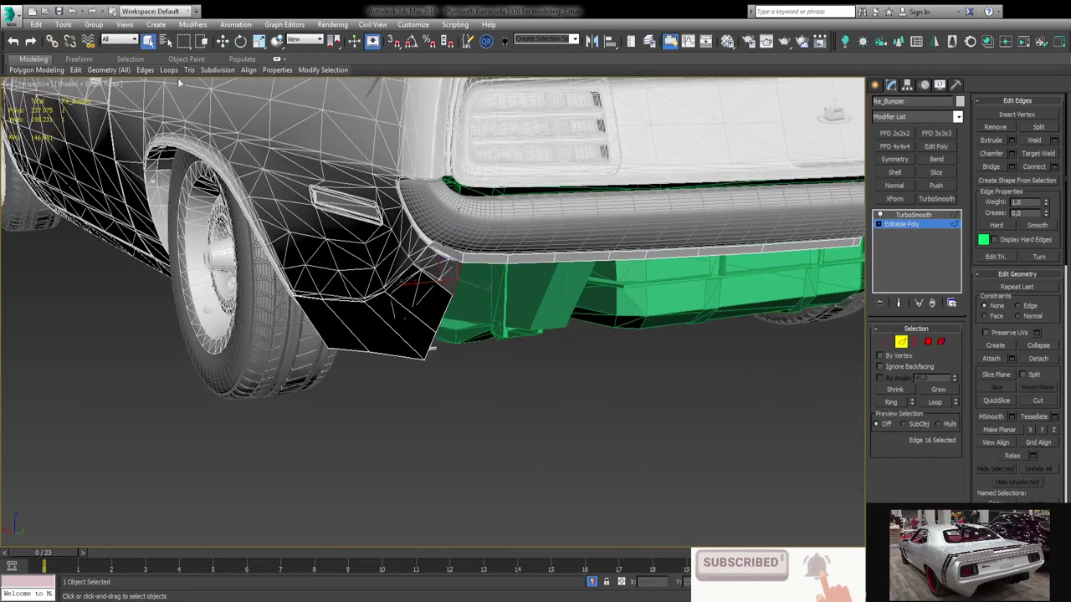
{"action": "left_click", "coordinate": [425, 348]}
{"action": "scroll", "coordinate": [543, 308], "scroll_direction": "up", "scroll_amount": 6}
{"action": "scroll", "coordinate": [390, 196], "scroll_direction": "up", "scroll_amount": 5}
{"action": "key", "text": "s"}
From below the bumper, select a valance panel edge ring ready for moving.
{"action": "key", "text": "1"}
{"action": "scroll", "coordinate": [322, 281], "scroll_direction": "down", "scroll_amount": 5}
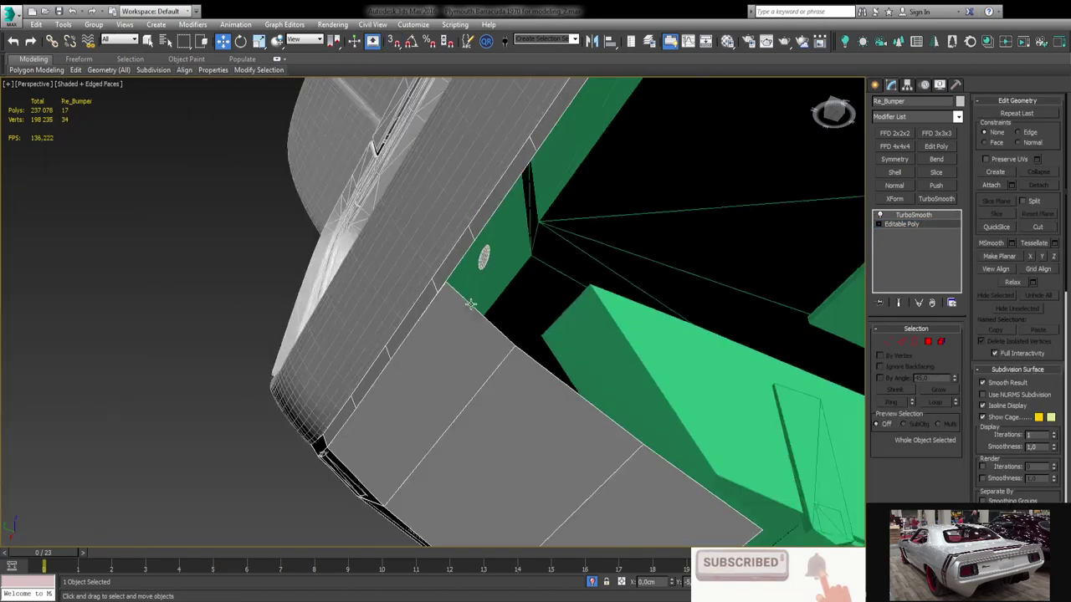
{"action": "key", "text": "2"}
{"action": "key", "text": "k"}
{"action": "scroll", "coordinate": [651, 222], "scroll_direction": "up", "scroll_amount": 2}
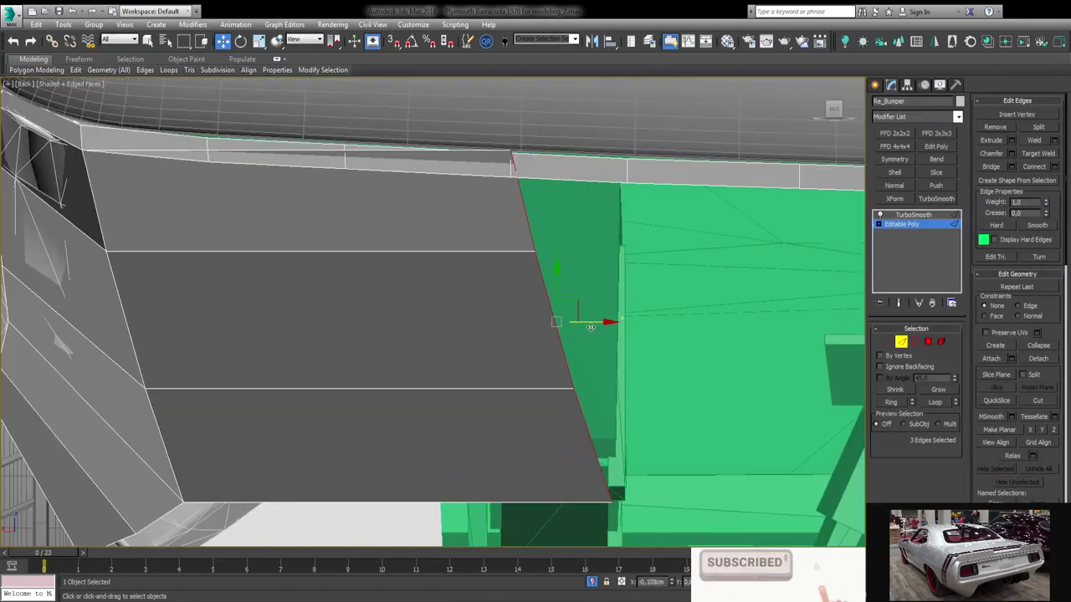
{"action": "key", "text": "p"}
{"action": "middle_click_drag", "start_coordinate": [587, 334], "coordinate": [465, 306], "text": "alt"}
{"action": "mouse_move", "coordinate": [364, 303]}
{"action": "middle_mouse_down", "text": "alt"}
{"action": "mouse_move", "coordinate": [313, 214]}
{"action": "mouse_move", "coordinate": [401, 338]}
{"action": "mouse_move", "coordinate": [456, 339]}
{"action": "mouse_move", "coordinate": [360, 294]}
{"action": "mouse_move", "coordinate": [844, 328]}
{"action": "middle_mouse_up", "text": "alt"}
{"action": "key", "text": "q"}
{"action": "left_click", "coordinate": [314, 214]}
{"action": "key", "text": "alt+r"}
{"action": "key", "text": "w"}
{"action": "scroll", "coordinate": [382, 333], "scroll_direction": "up", "scroll_amount": 3}
{"action": "scroll", "coordinate": [844, 328], "scroll_direction": "up", "scroll_amount": 2}
Return to Vertex mode and orbit out to review the whole rear bumper.
{"action": "key", "text": "1"}
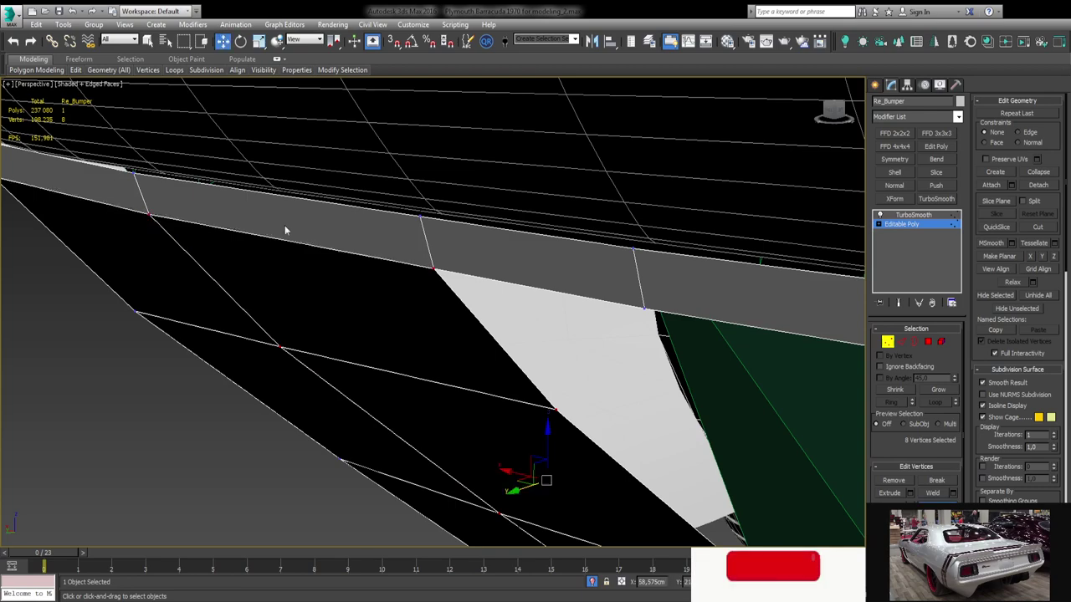
{"action": "scroll", "coordinate": [418, 318], "scroll_direction": "down", "scroll_amount": 5}
{"action": "key", "text": "q"}
{"action": "scroll", "coordinate": [452, 293], "scroll_direction": "down", "scroll_amount": 3}
{"action": "mouse_move", "coordinate": [452, 293]}
{"action": "middle_mouse_down", "text": "alt"}
{"action": "mouse_move", "coordinate": [516, 275]}
{"action": "mouse_move", "coordinate": [511, 258]}
{"action": "middle_mouse_up", "text": "alt"}
{"action": "scroll", "coordinate": [502, 267], "scroll_direction": "up", "scroll_amount": 3}
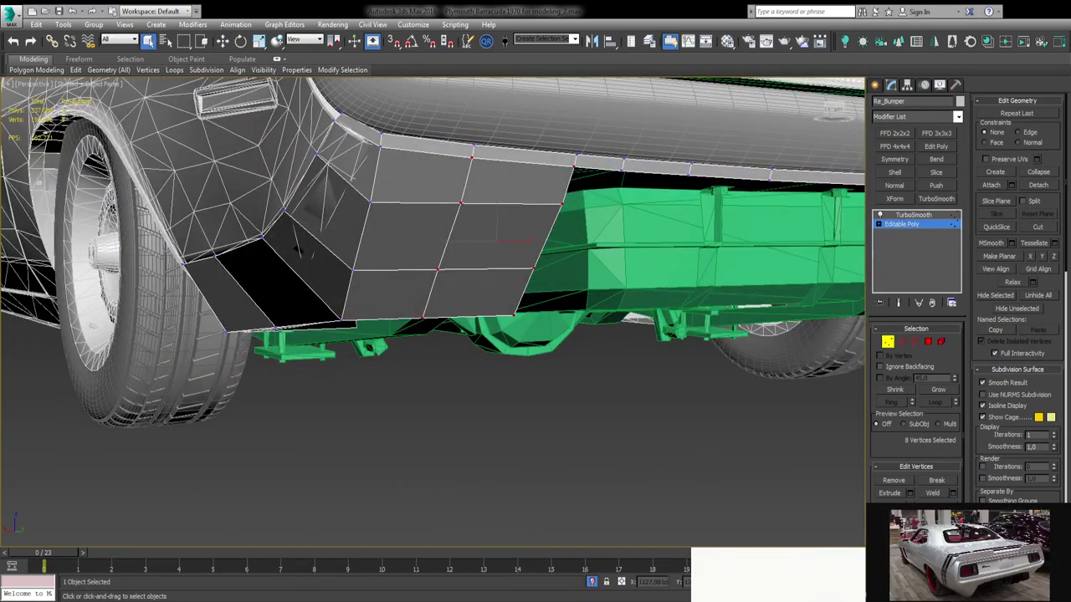
{"action": "scroll", "coordinate": [512, 241], "scroll_direction": "down", "scroll_amount": 2}
{"action": "middle_click_drag", "start_coordinate": [512, 241], "coordinate": [523, 254], "text": "alt"}
{"action": "scroll", "coordinate": [523, 254], "scroll_direction": "down", "scroll_amount": 2}
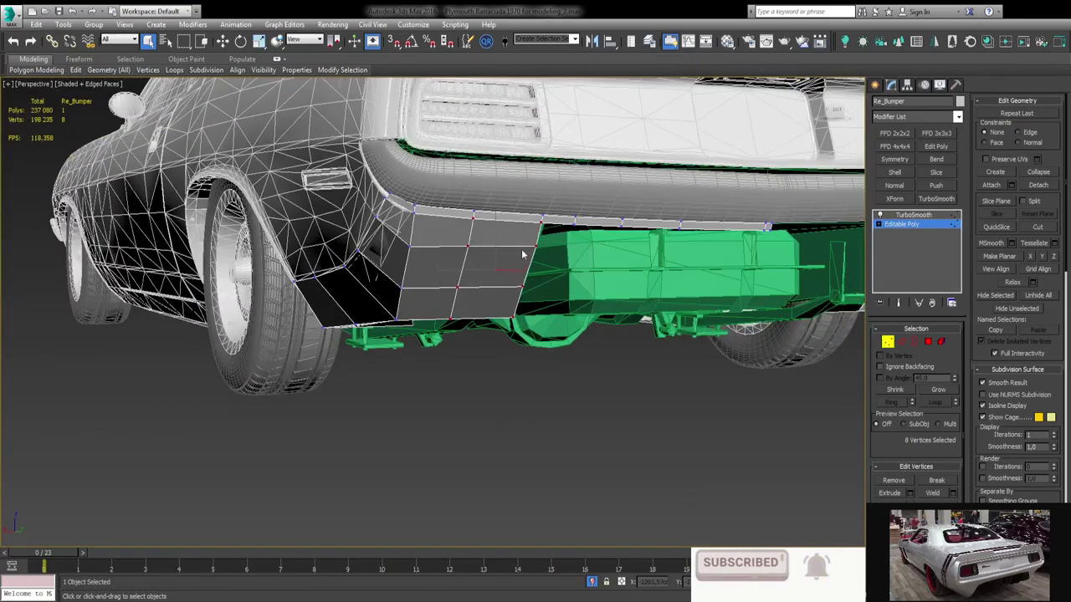
{"action": "middle_click_drag", "start_coordinate": [489, 333], "coordinate": [420, 355], "text": "alt"}
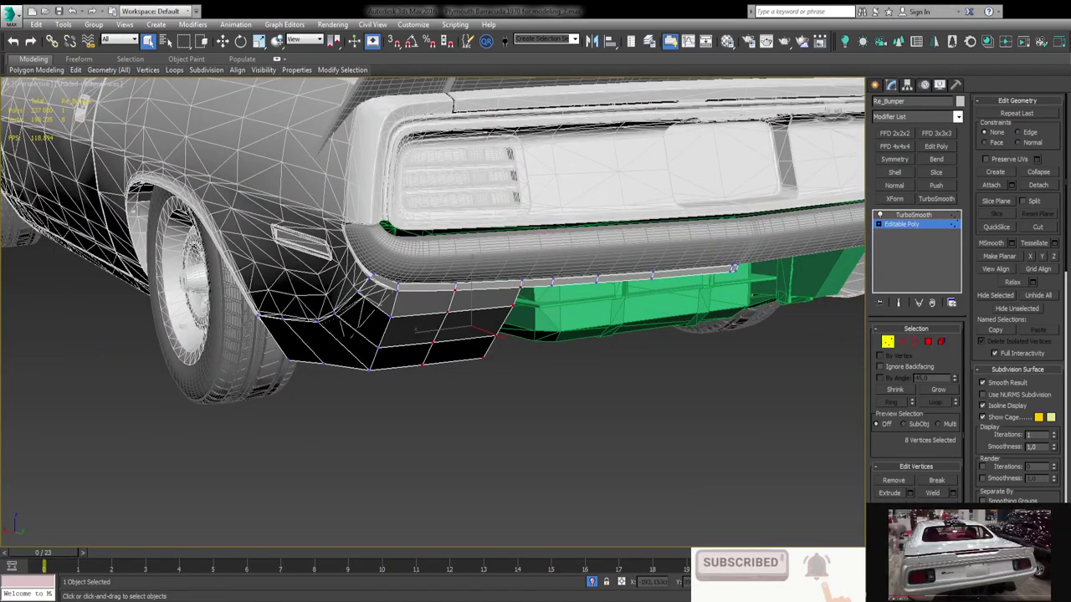
{"action": "scroll", "coordinate": [416, 330], "scroll_direction": "up", "scroll_amount": 3}
{"action": "scroll", "coordinate": [418, 282], "scroll_direction": "up", "scroll_amount": 2}
Move the valance corner and edge vertices to square the inner edge against the chassis.
{"action": "left_click", "coordinate": [370, 367]}
{"action": "key", "text": "w"}
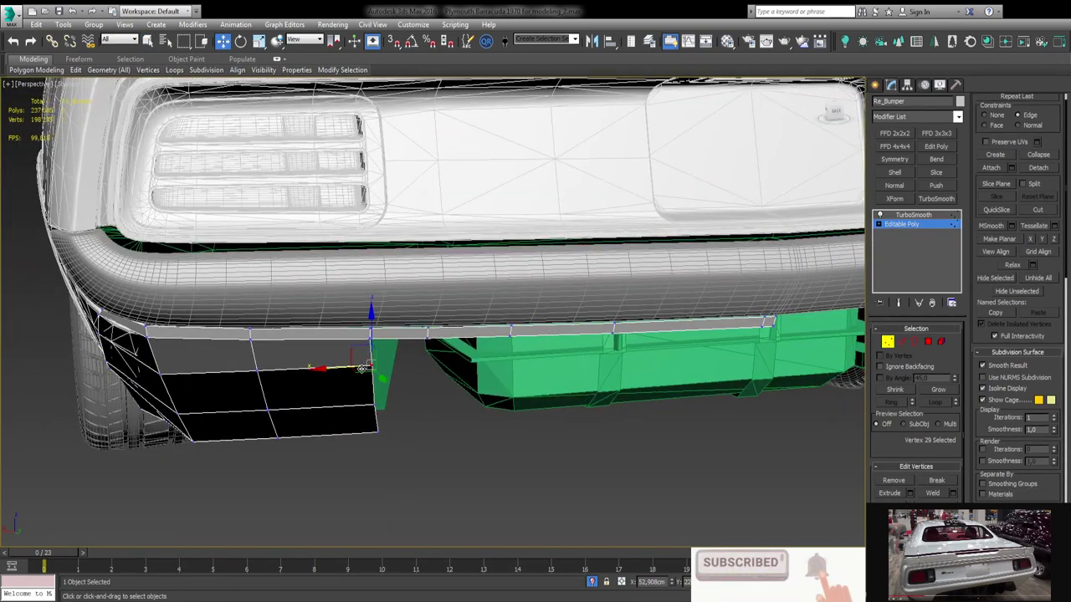
{"action": "key", "text": "k"}
{"action": "middle_click_drag", "start_coordinate": [350, 254], "coordinate": [617, 314], "text": "alt"}
{"action": "left_click", "coordinate": [616, 284]}
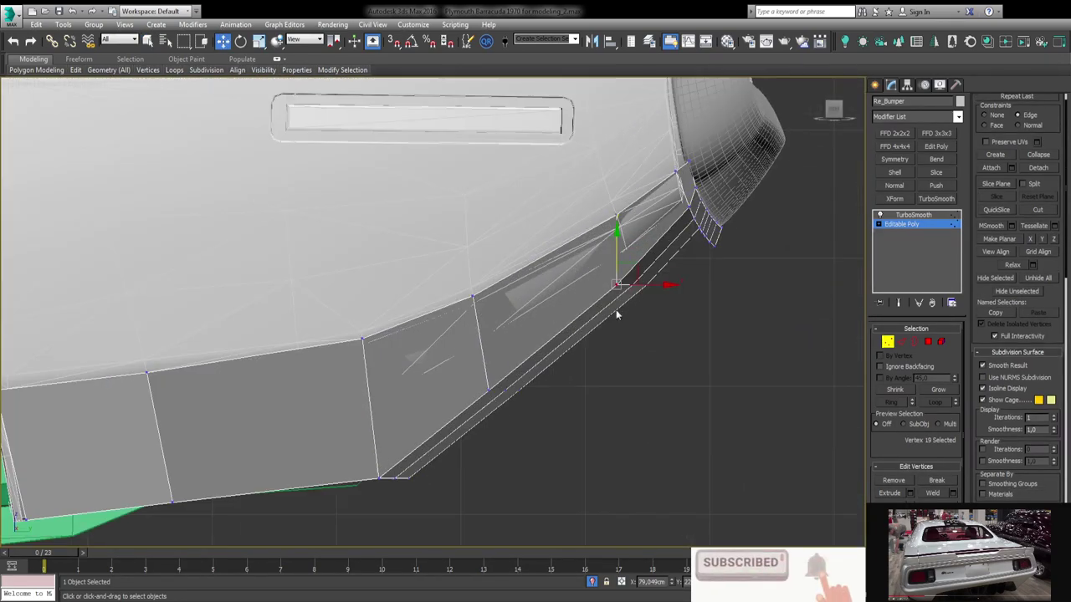
{"action": "middle_click_drag", "start_coordinate": [673, 255], "coordinate": [617, 442], "text": "alt"}
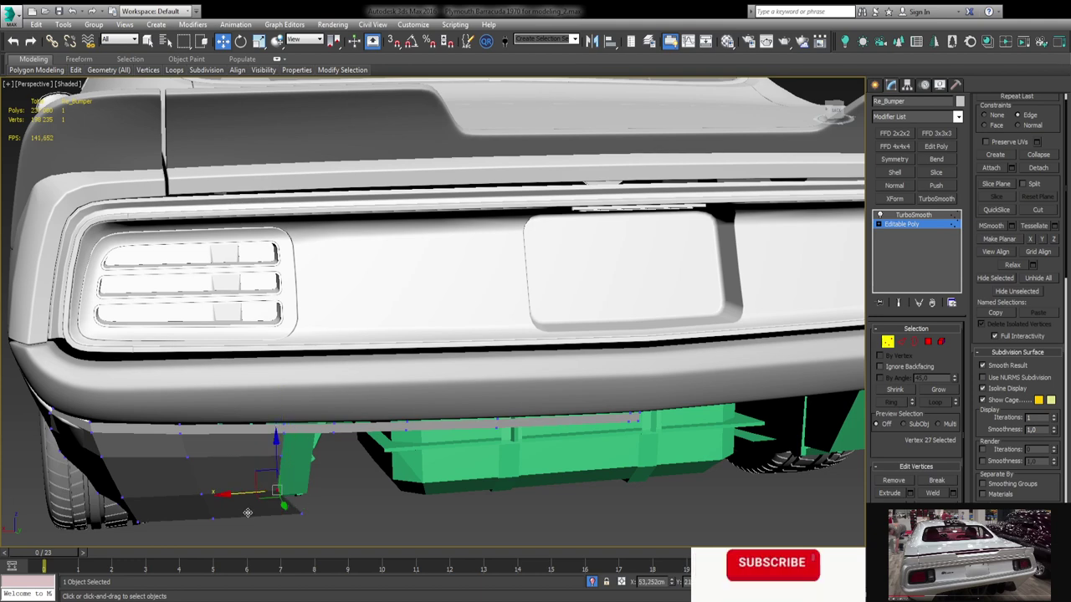
{"action": "scroll", "coordinate": [361, 456], "scroll_direction": "down", "scroll_amount": 3}
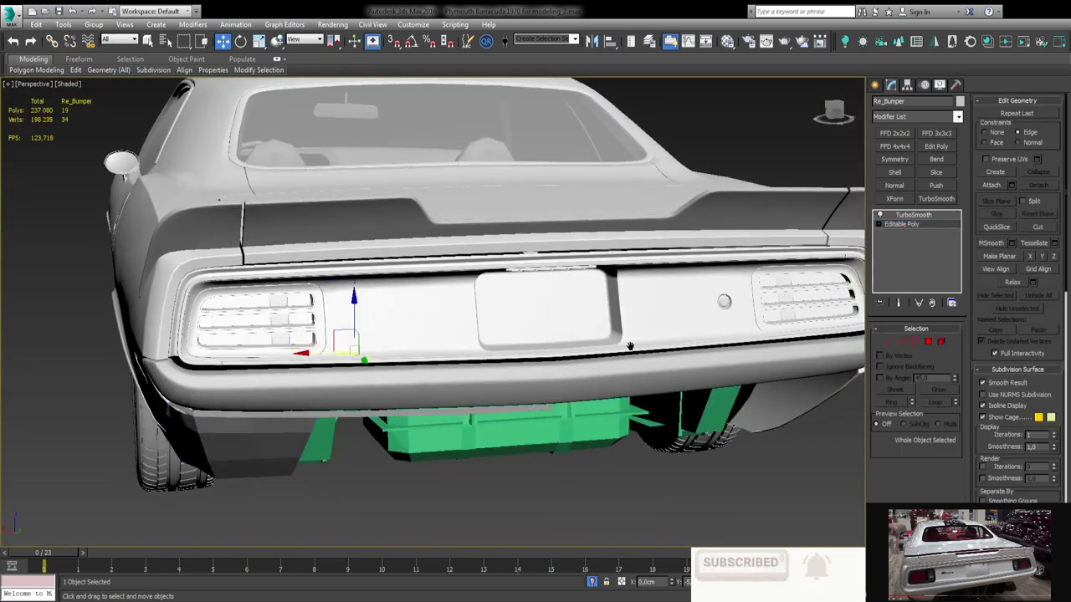
Orbit around both rear quarters, then pick the lower Re_Bumper mesh for editing.
{"action": "left_click", "coordinate": [148, 41]}
{"action": "middle_click_drag", "start_coordinate": [435, 352], "coordinate": [468, 352], "text": "alt"}
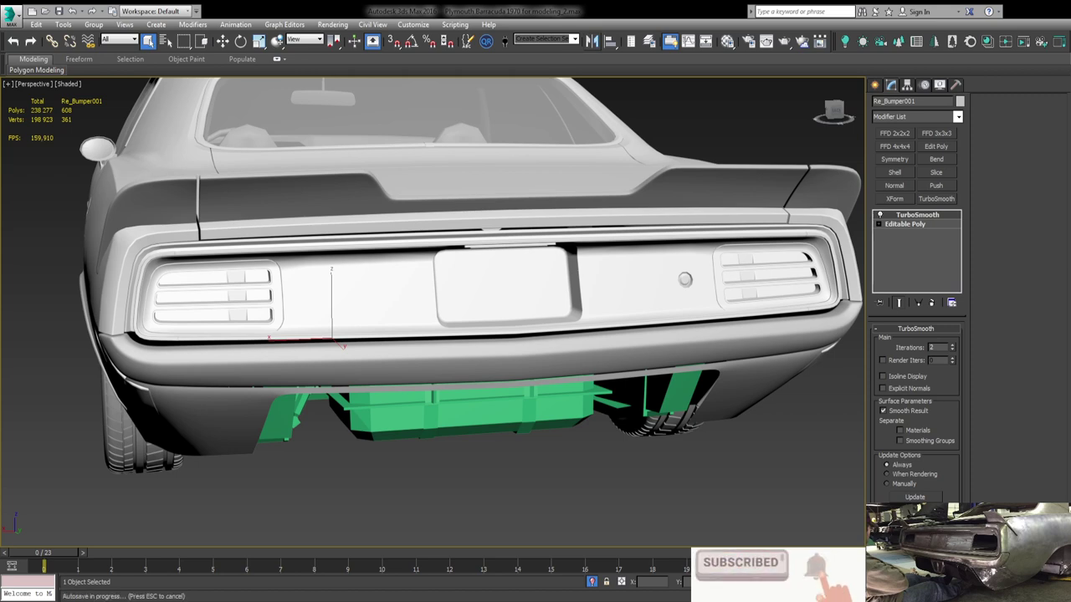
{"action": "middle_click_drag", "start_coordinate": [753, 334], "coordinate": [611, 335], "text": "alt"}
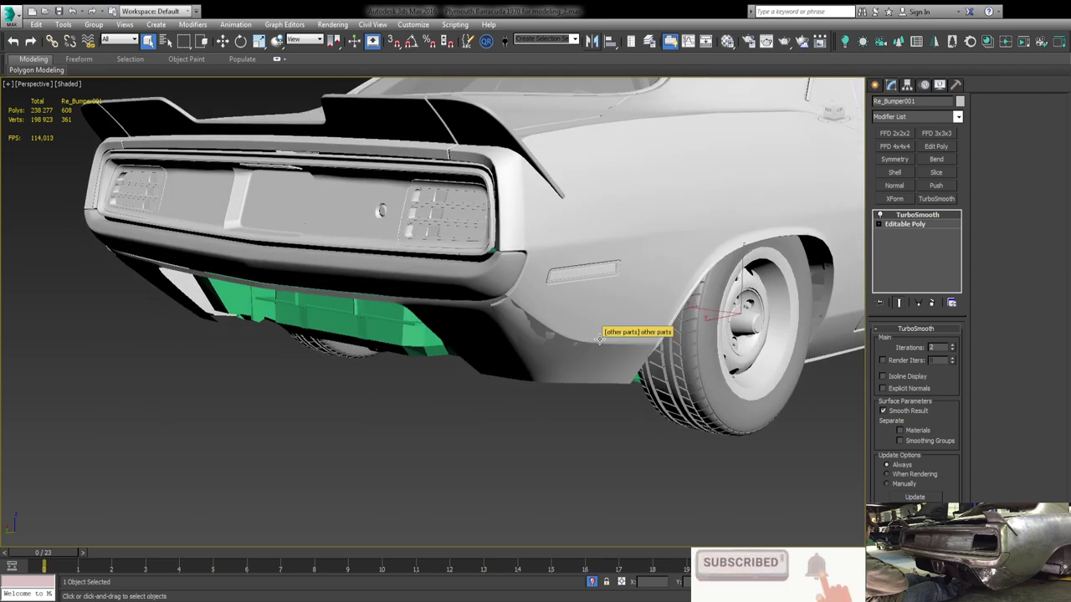
{"action": "middle_click_drag", "start_coordinate": [418, 318], "coordinate": [545, 319], "text": "alt"}
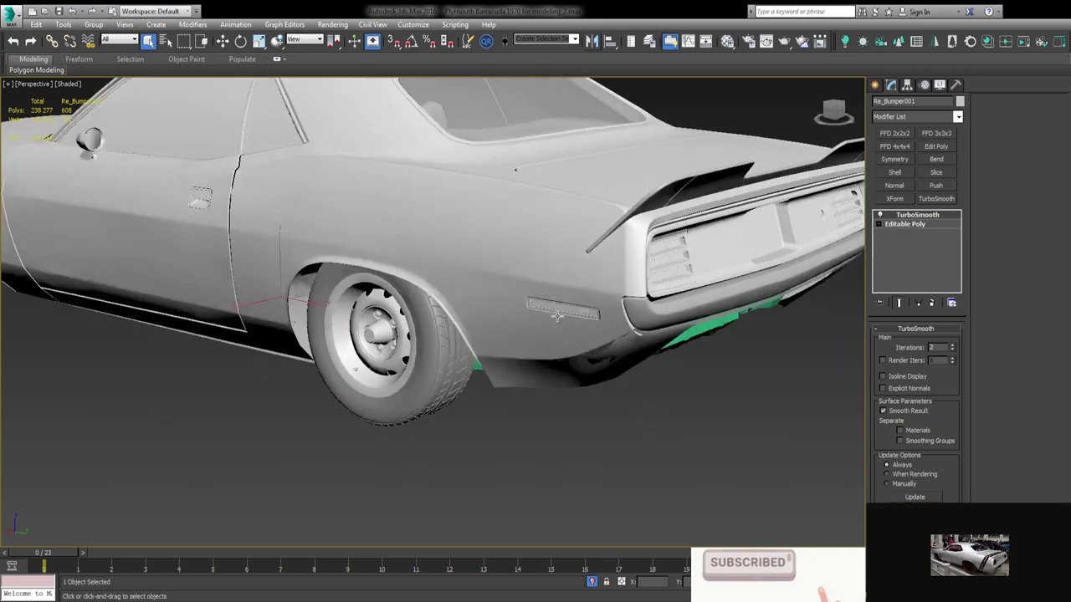
{"action": "scroll", "coordinate": [544, 319], "scroll_direction": "up", "scroll_amount": 4}
{"action": "left_click", "coordinate": [905, 224]}
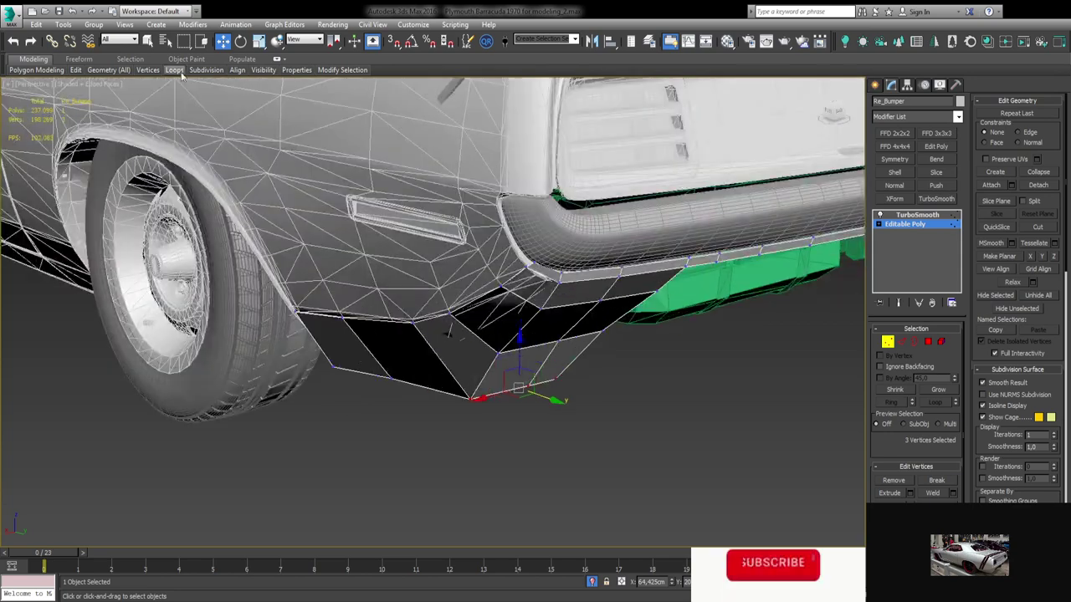
In Vertex mode, select the three vertices along the panel's bottom edge.
{"action": "key", "text": "2"}
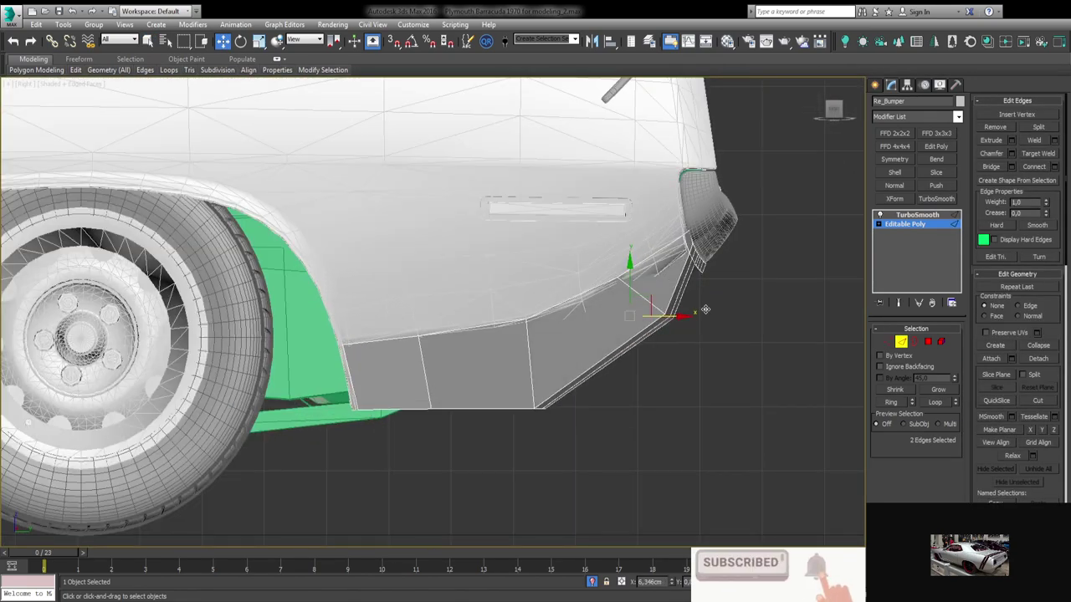
{"action": "key", "text": "1"}
{"action": "left_click_drag", "start_coordinate": [606, 383], "coordinate": [520, 434]}
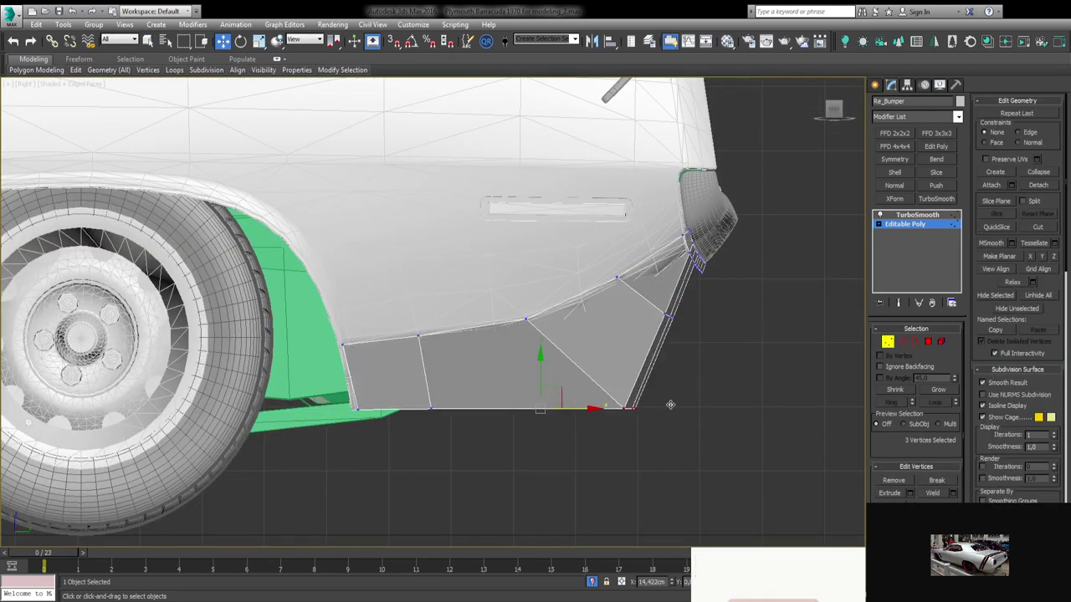
{"action": "middle_click_drag", "start_coordinate": [683, 442], "coordinate": [608, 431], "text": "alt"}
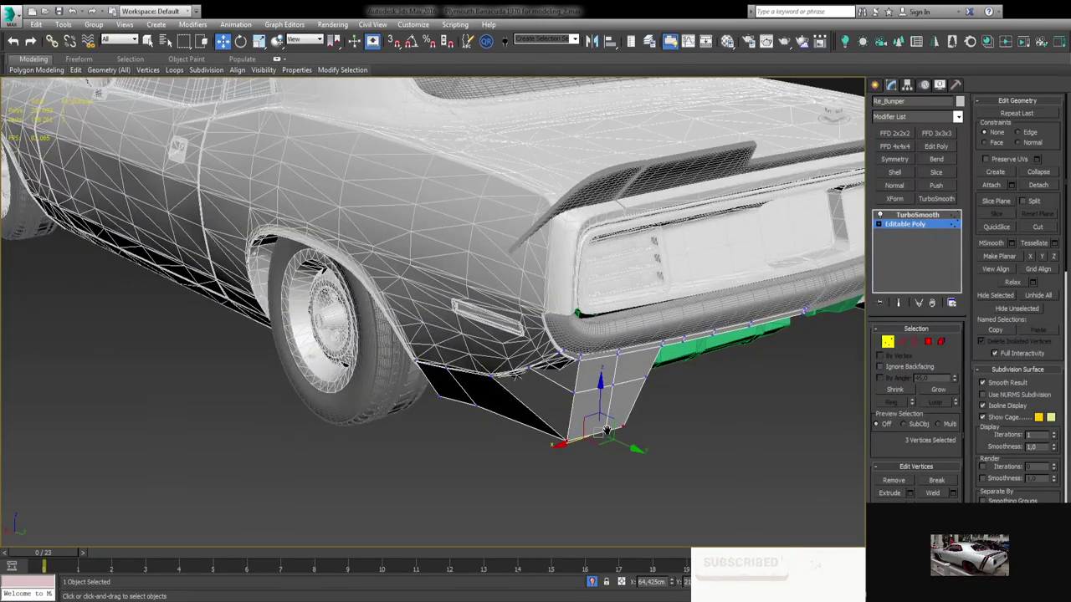
{"action": "key", "text": "shift+z"}
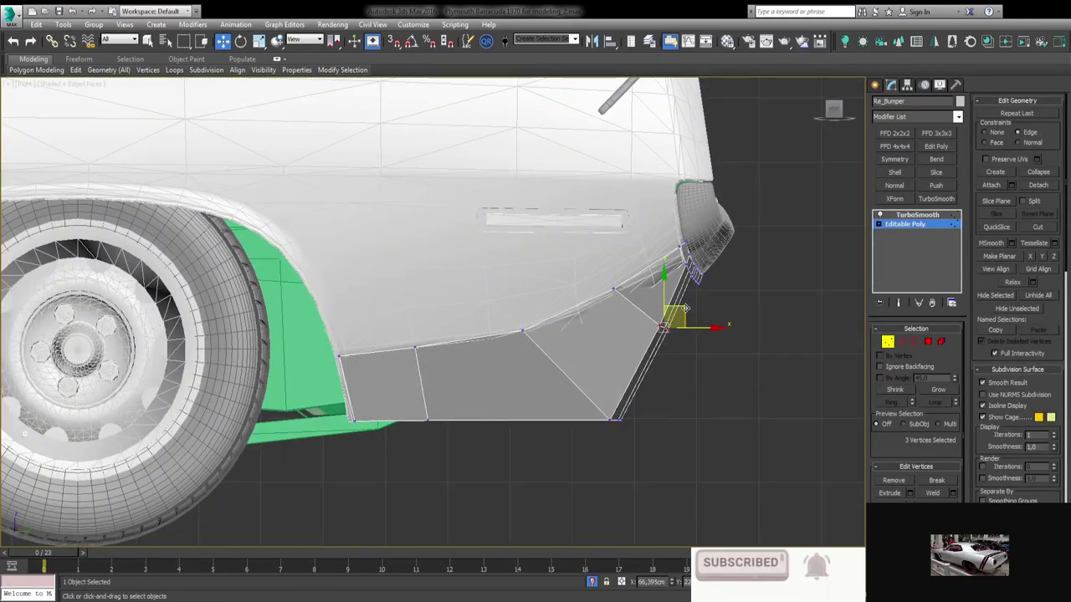
{"action": "middle_click_drag", "start_coordinate": [701, 430], "coordinate": [539, 423], "text": "alt"}
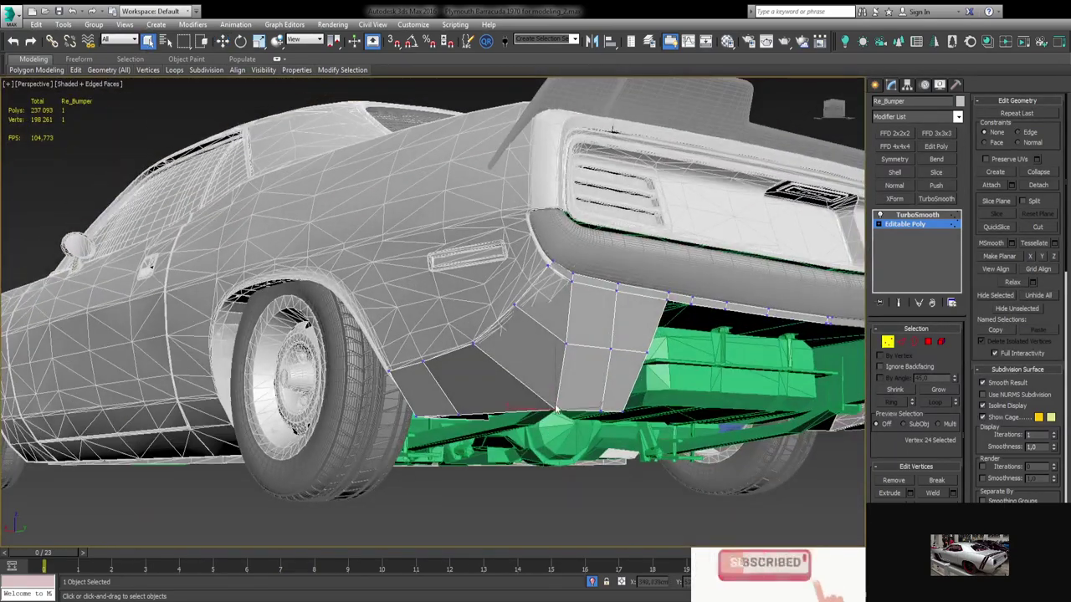
{"action": "middle_click_drag", "start_coordinate": [539, 427], "coordinate": [443, 344], "text": "alt"}
{"action": "key", "text": "shift+z"}
Slide a vertex outward along existing edges to reshape the panel edge.
{"action": "left_click_drag", "start_coordinate": [467, 381], "coordinate": [499, 382]}
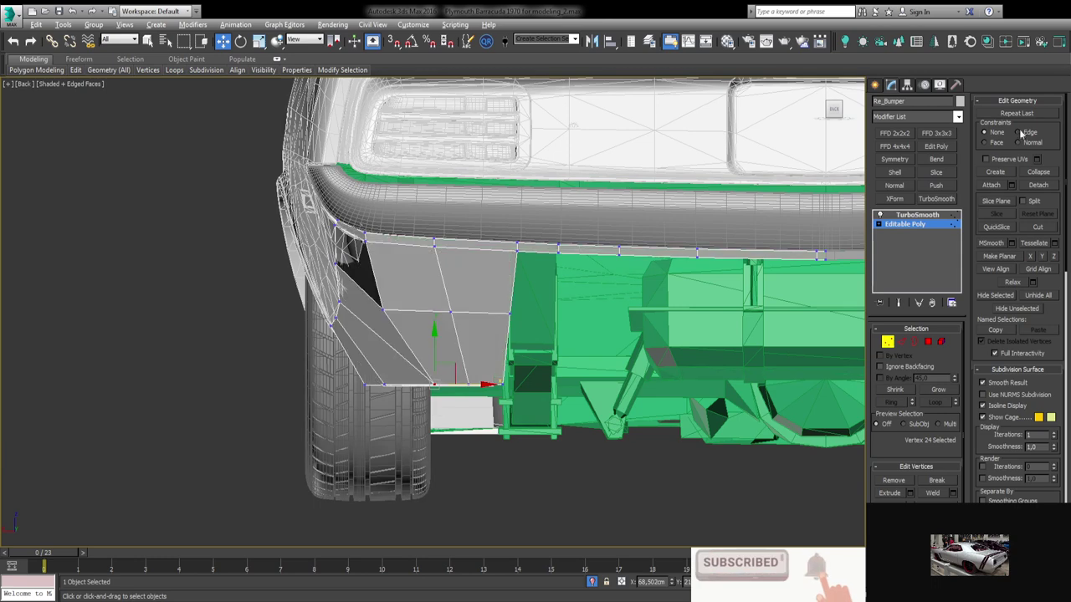
{"action": "key", "text": "shift+x"}
{"action": "middle_click_drag", "start_coordinate": [438, 382], "coordinate": [444, 374]}
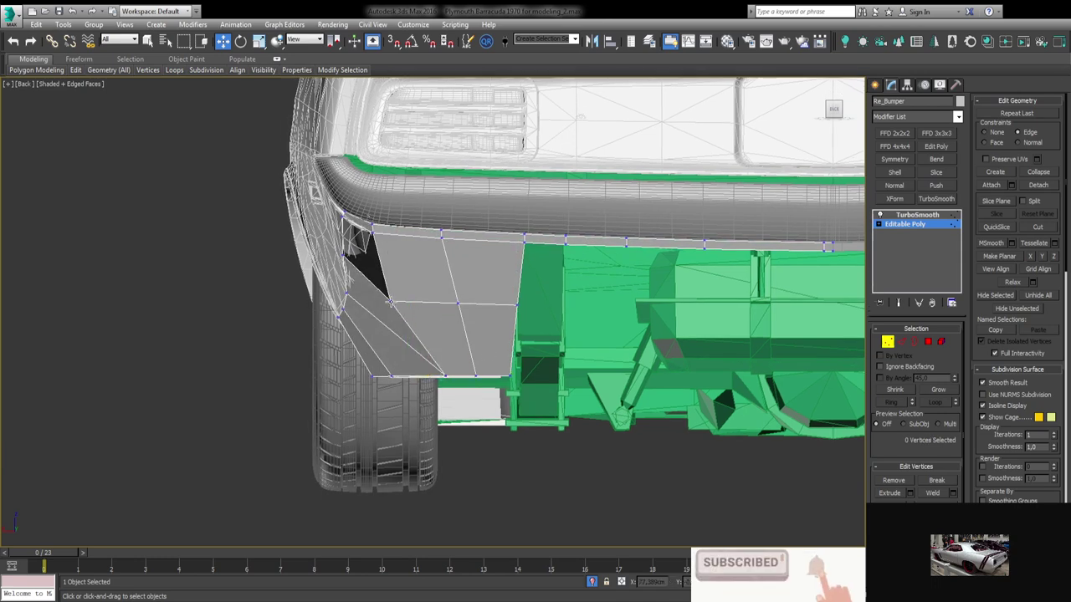
{"action": "key", "text": "shift+z"}
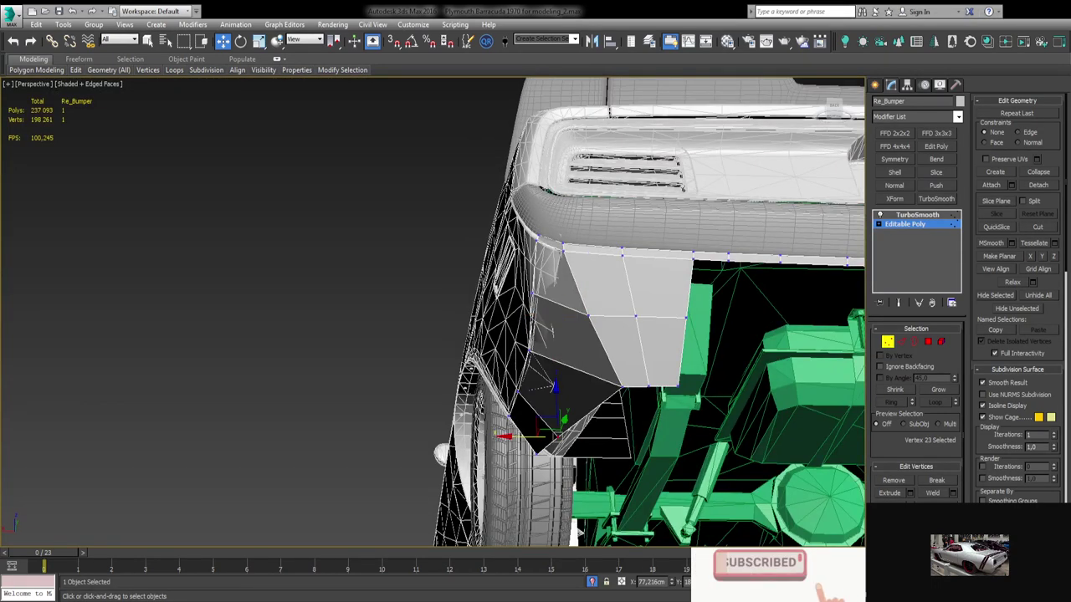
{"action": "middle_click_drag", "start_coordinate": [578, 531], "coordinate": [488, 331], "text": "alt"}
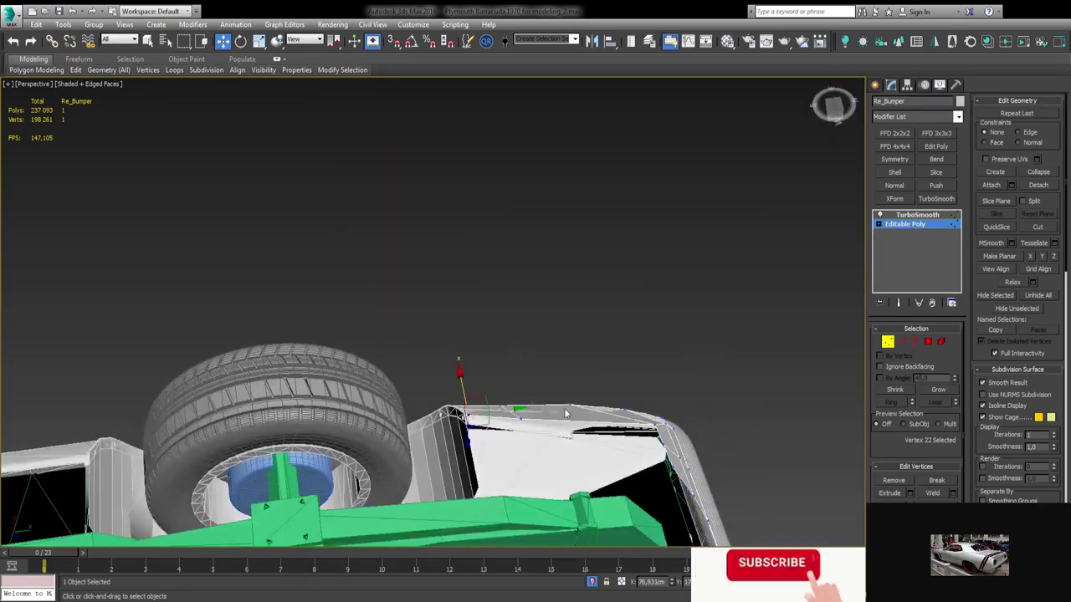
{"action": "mouse_move", "coordinate": [457, 411]}
{"action": "middle_mouse_down", "text": "alt"}
{"action": "mouse_move", "coordinate": [516, 389]}
{"action": "mouse_move", "coordinate": [653, 413]}
{"action": "middle_mouse_up", "text": "alt"}
{"action": "key", "text": "q"}
{"action": "key", "text": "shift+z"}
{"action": "key", "text": "shift+z"}
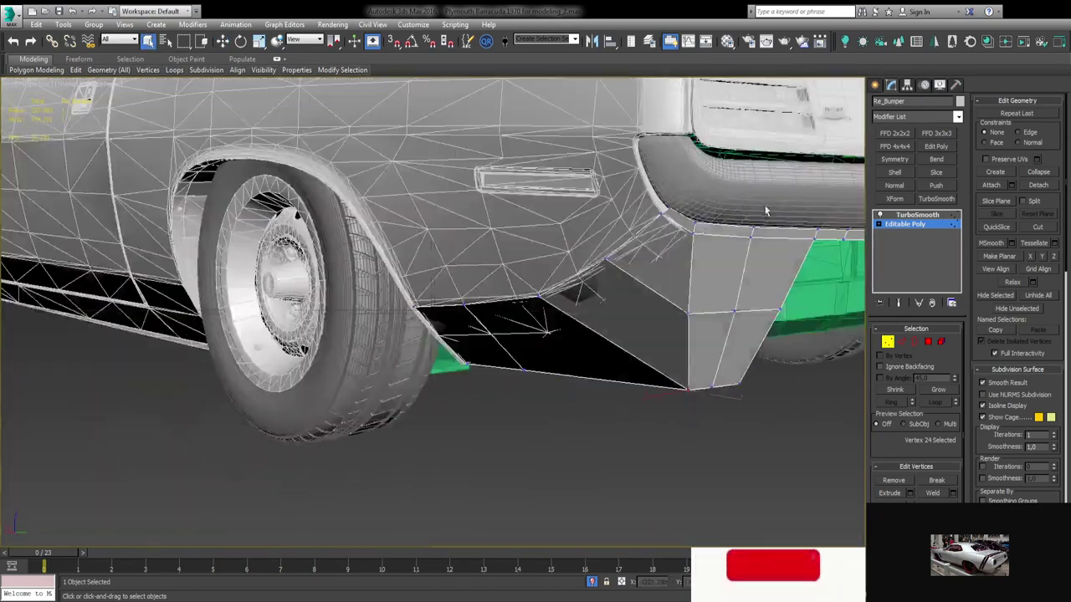
{"action": "key", "text": "shift+z"}
{"action": "key", "text": "shift+z"}
{"action": "key", "text": "q"}
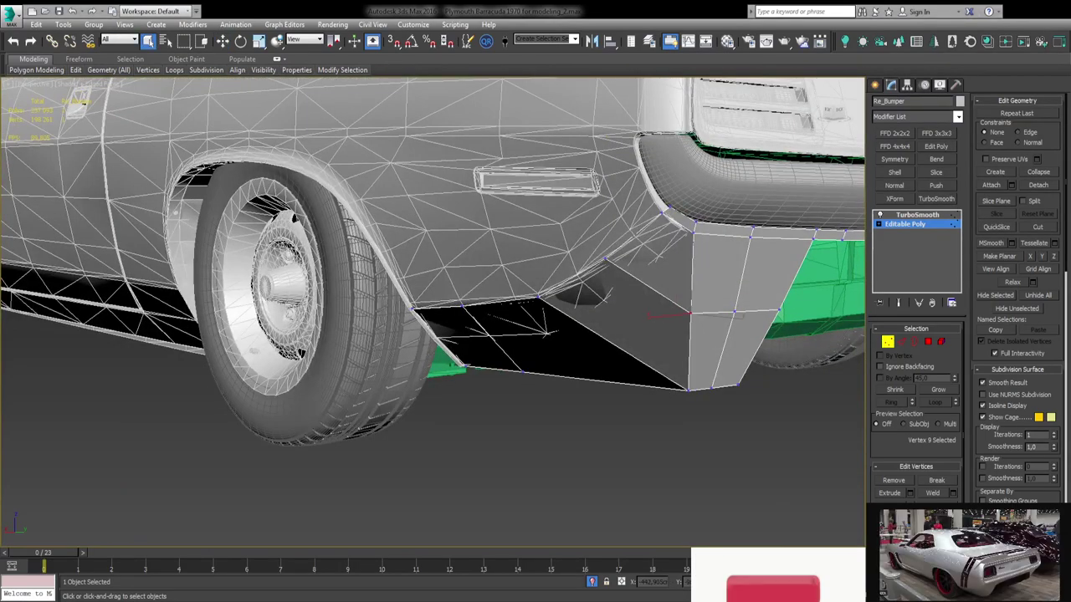
{"action": "key", "text": "shift+z"}
{"action": "key", "text": "shift+z"}
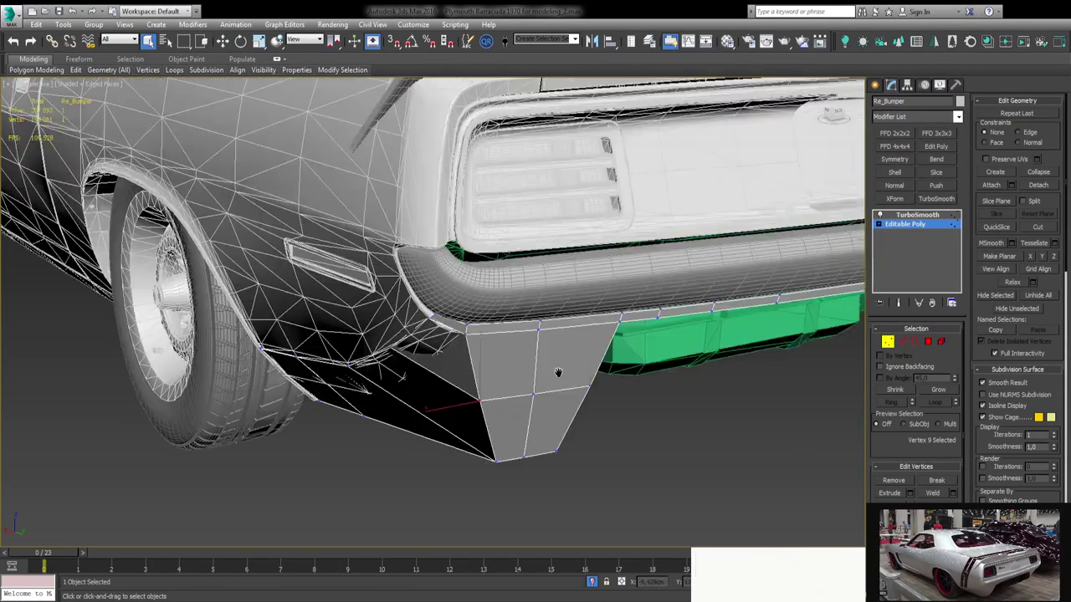
{"action": "key", "text": "F4"}
{"action": "key", "text": "shift+z"}
{"action": "key", "text": "shift+z"}
Select the vertices at the panel's lower corner with the Move tool active.
{"action": "left_click_drag", "start_coordinate": [548, 293], "coordinate": [520, 436]}
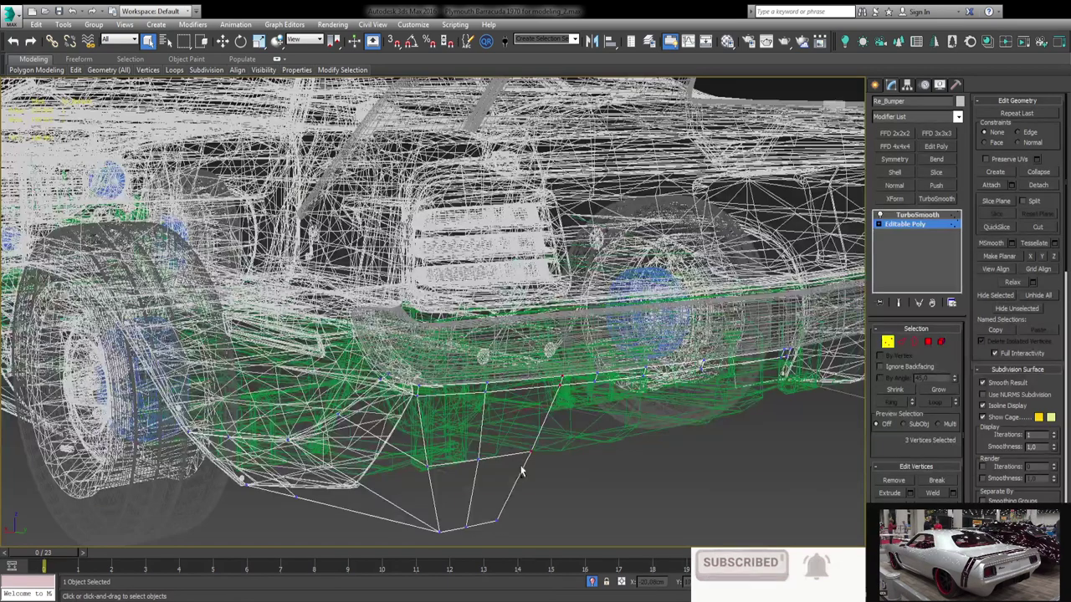
{"action": "key", "text": "w"}
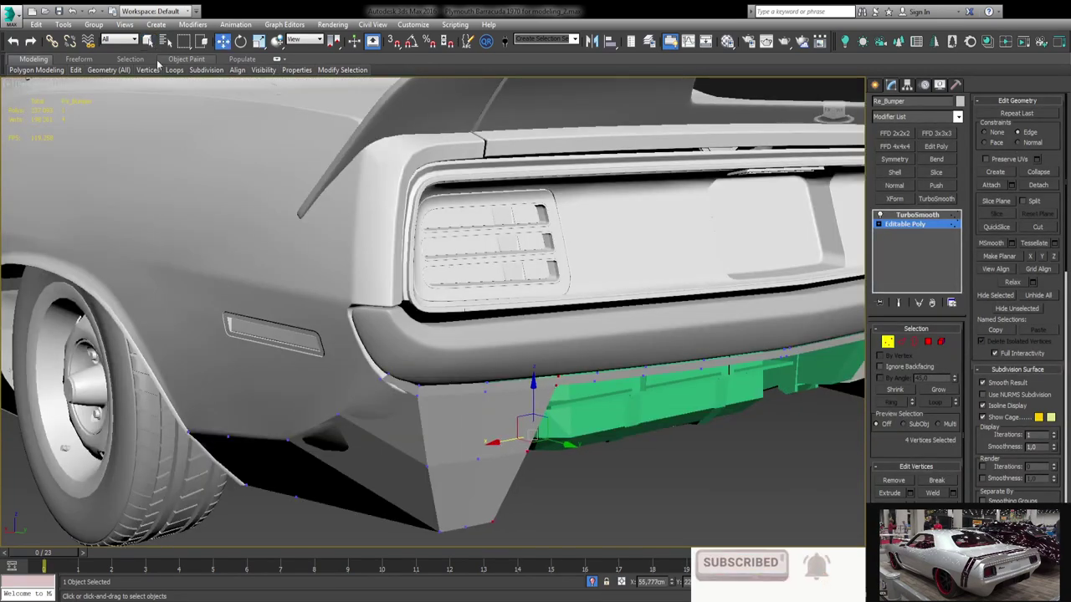
{"action": "key", "text": "shift+z"}
{"action": "key", "text": "q"}
{"action": "key", "text": "shift+y"}
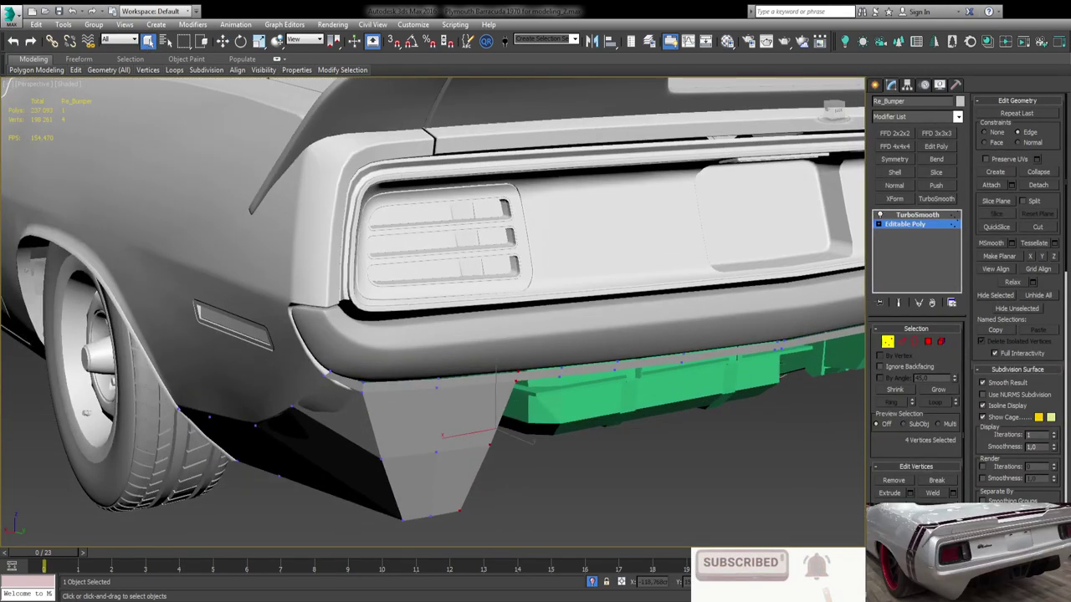
{"action": "key", "text": "shift+z"}
{"action": "key", "text": "w"}
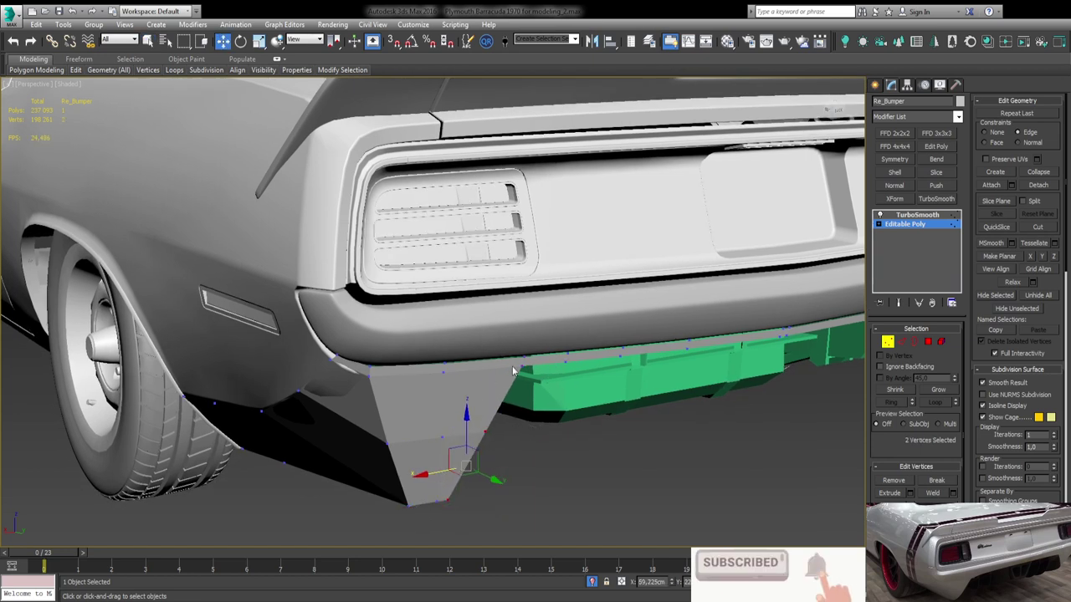
Merge the bottom vertices into one tip, nudge it right, and exit Vertex mode.
{"action": "key", "text": "F4"}
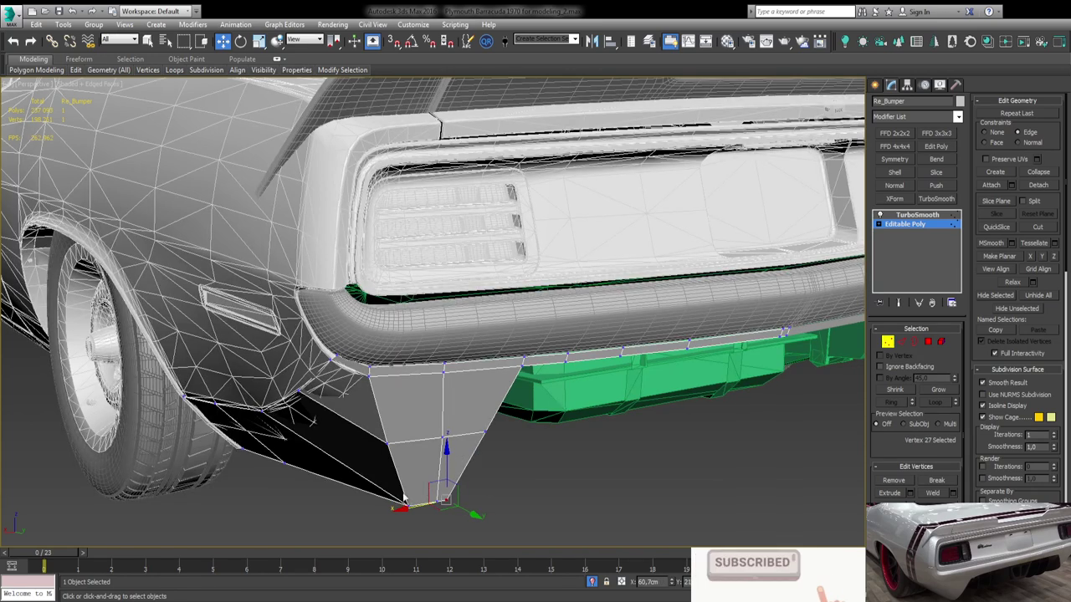
{"action": "left_click_drag", "start_coordinate": [416, 498], "coordinate": [463, 523]}
{"action": "key", "text": "ctrl+z"}
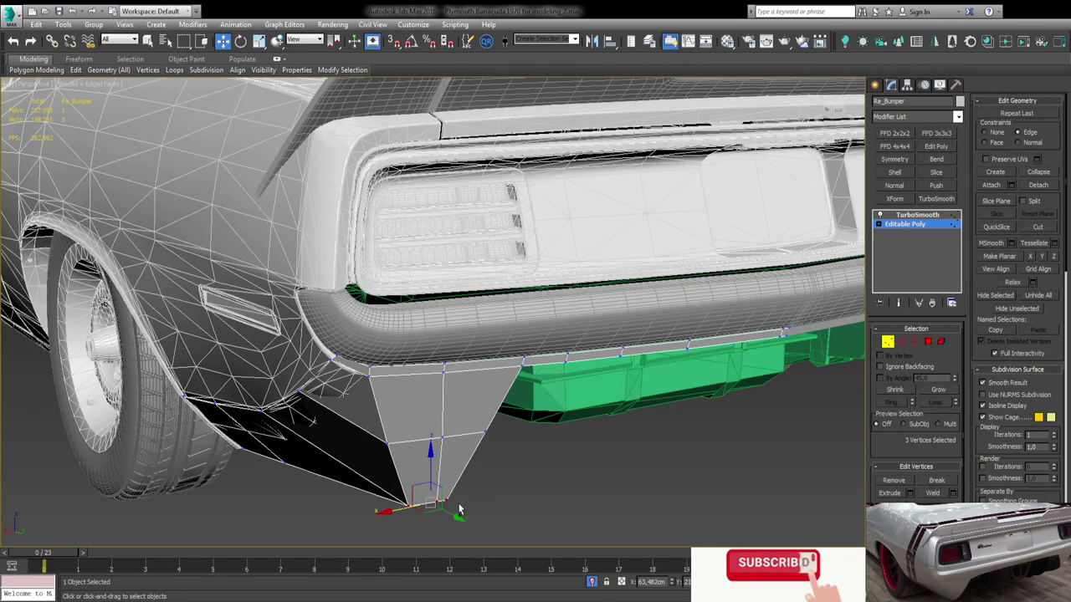
{"action": "key", "text": "ctrl+y"}
{"action": "left_click_drag", "start_coordinate": [394, 511], "coordinate": [415, 501]}
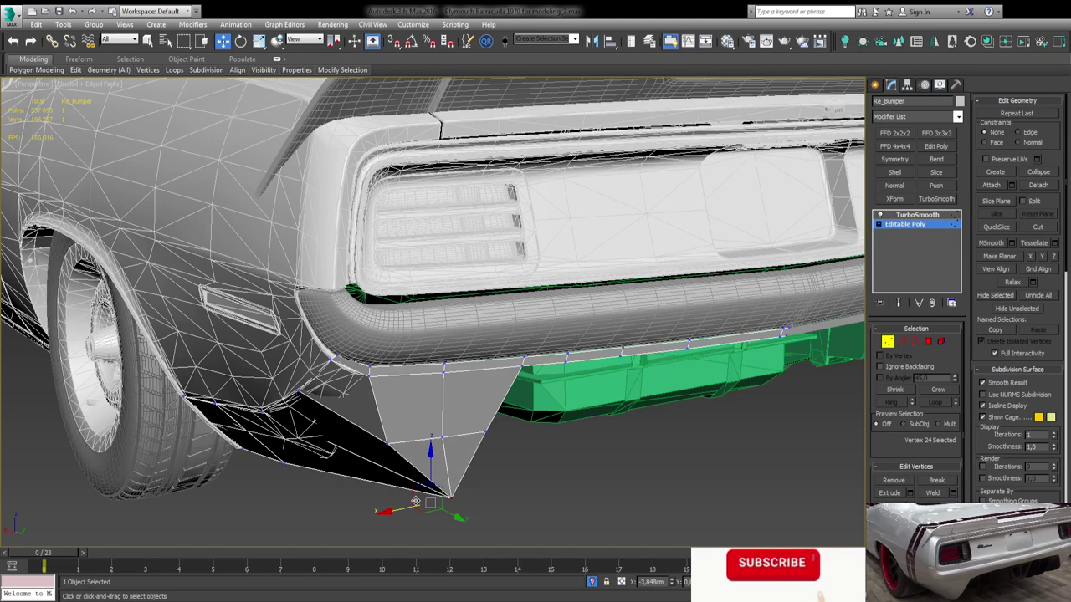
{"action": "left_click", "coordinate": [905, 225]}
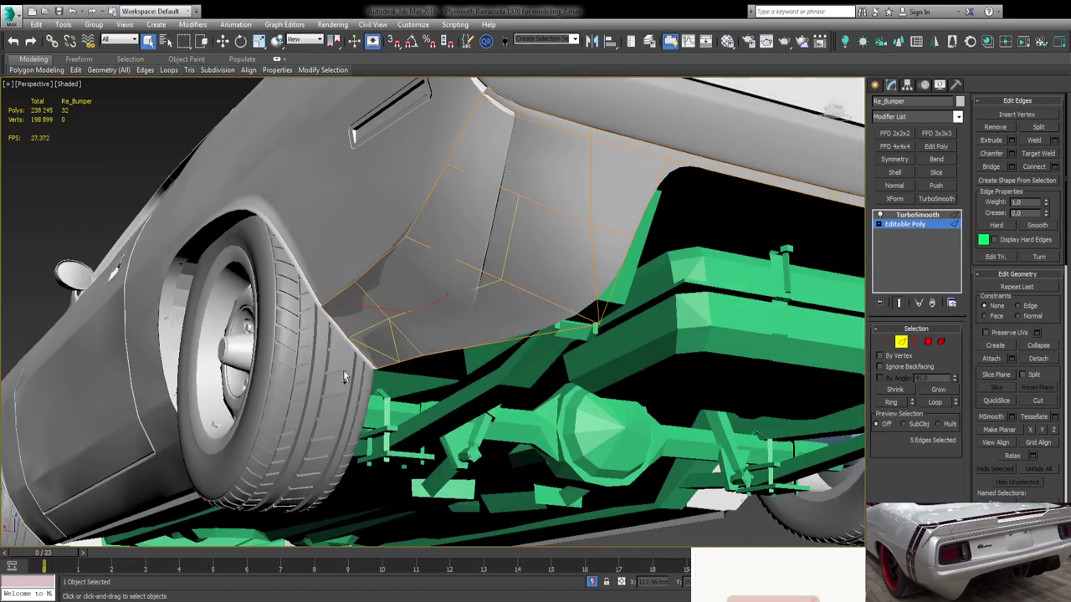
Switch to Vertex mode and orbit from the valance underside up to a side view.
{"action": "key", "text": "q"}
{"action": "key", "text": "1"}
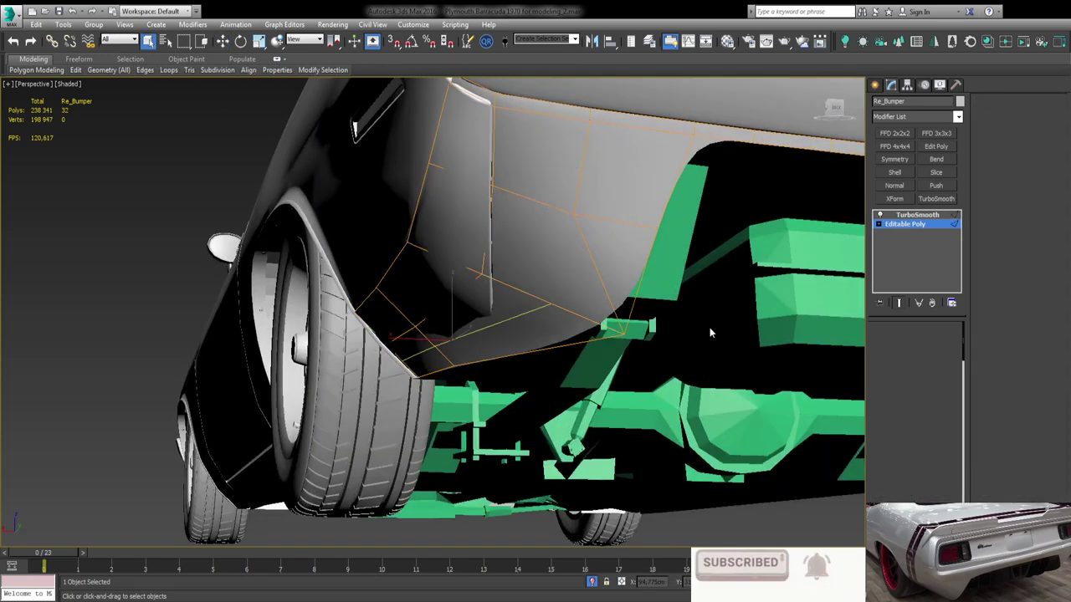
{"action": "mouse_move", "coordinate": [560, 261]}
{"action": "middle_mouse_down", "text": "alt"}
{"action": "mouse_move", "coordinate": [524, 241]}
{"action": "mouse_move", "coordinate": [580, 244]}
{"action": "middle_mouse_up", "text": "alt"}
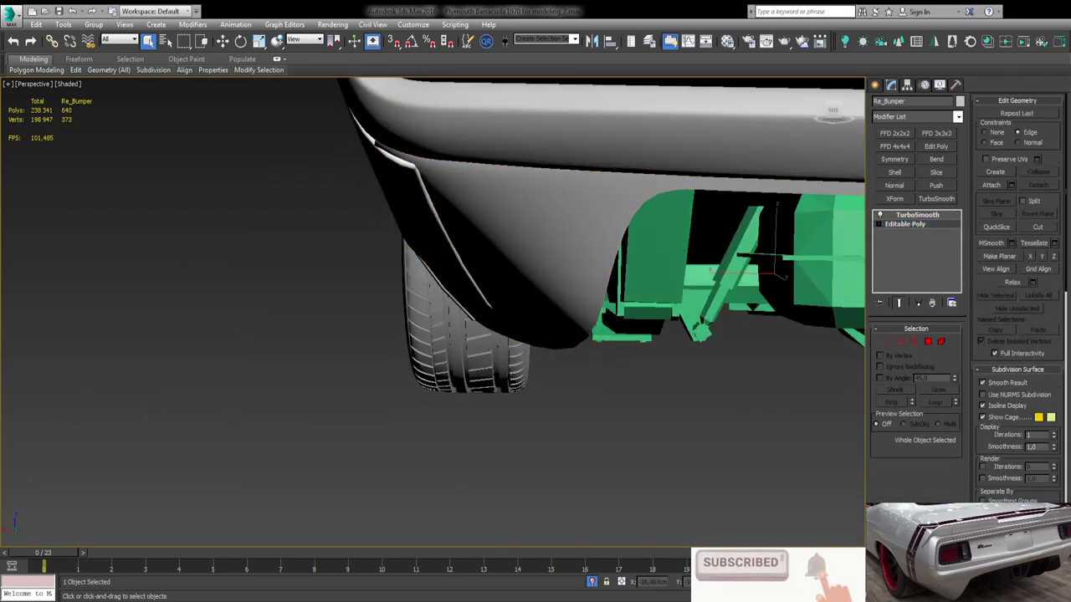
Tilt the view to show the top of the bumper valance.
{"action": "middle_click_drag", "start_coordinate": [566, 390], "coordinate": [540, 407], "text": "alt"}
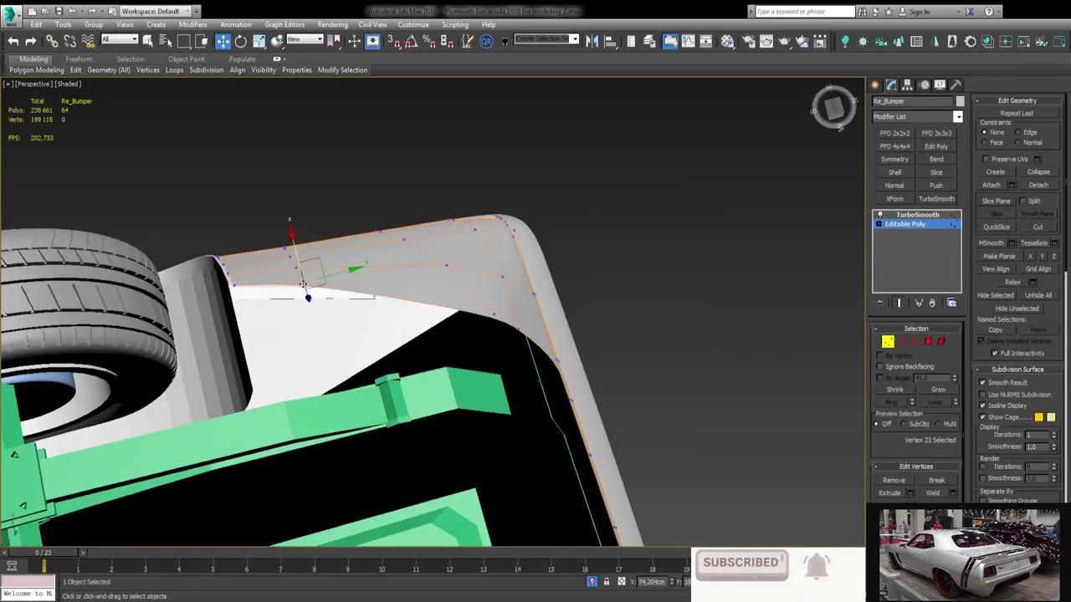
Orbit around the bumper corner to check the rounded valance.
{"action": "middle_click_drag", "start_coordinate": [306, 266], "coordinate": [363, 251], "text": "alt"}
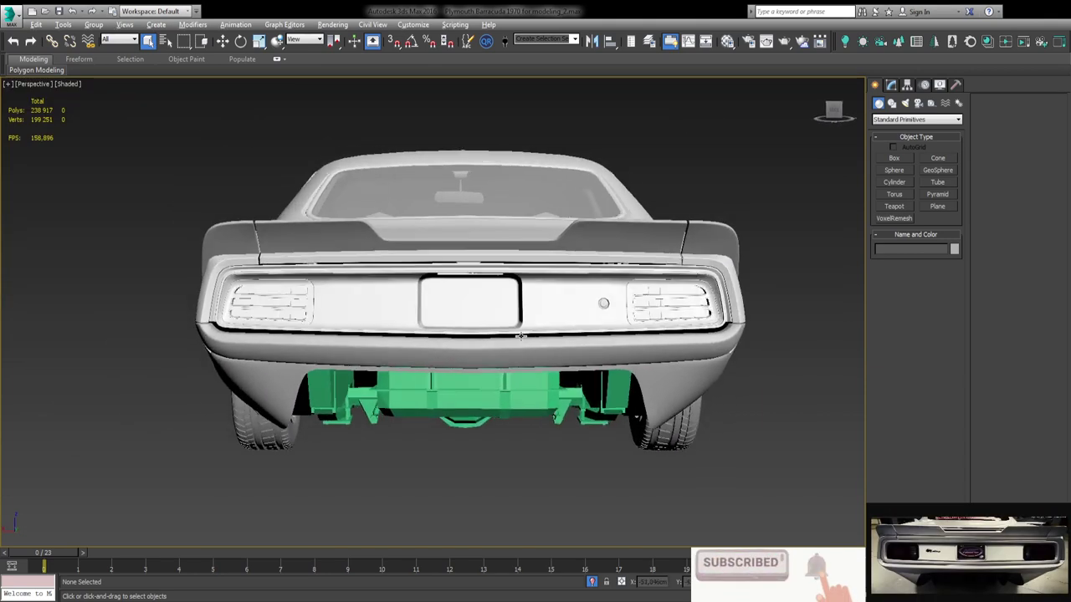
In a straight rear view, pull Re_Bumper001's lower valance corner vertex downward.
{"action": "scroll", "coordinate": [555, 382], "scroll_direction": "up", "scroll_amount": 2}
{"action": "scroll", "coordinate": [555, 383], "scroll_direction": "up", "scroll_amount": 2}
{"action": "left_click", "coordinate": [719, 418]}
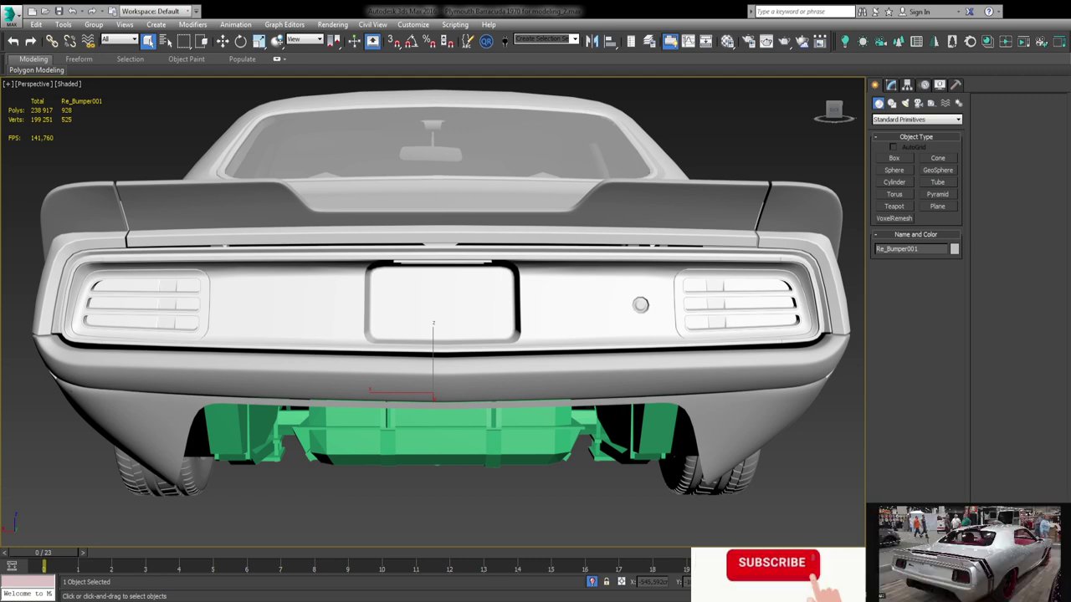
{"action": "left_click", "coordinate": [835, 110]}
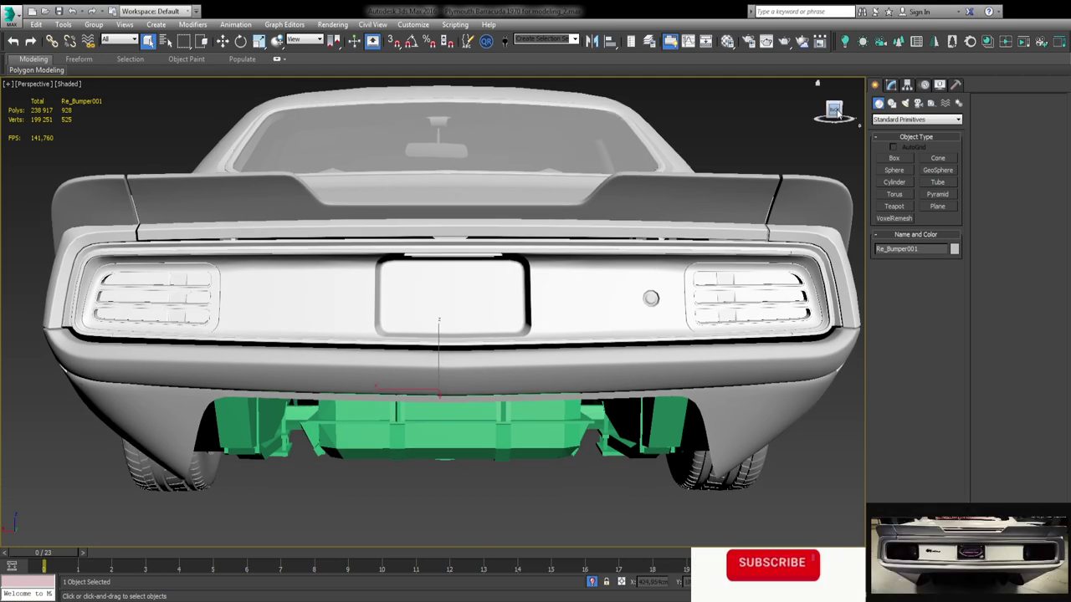
{"action": "left_click", "coordinate": [891, 85]}
{"action": "key", "text": "1"}
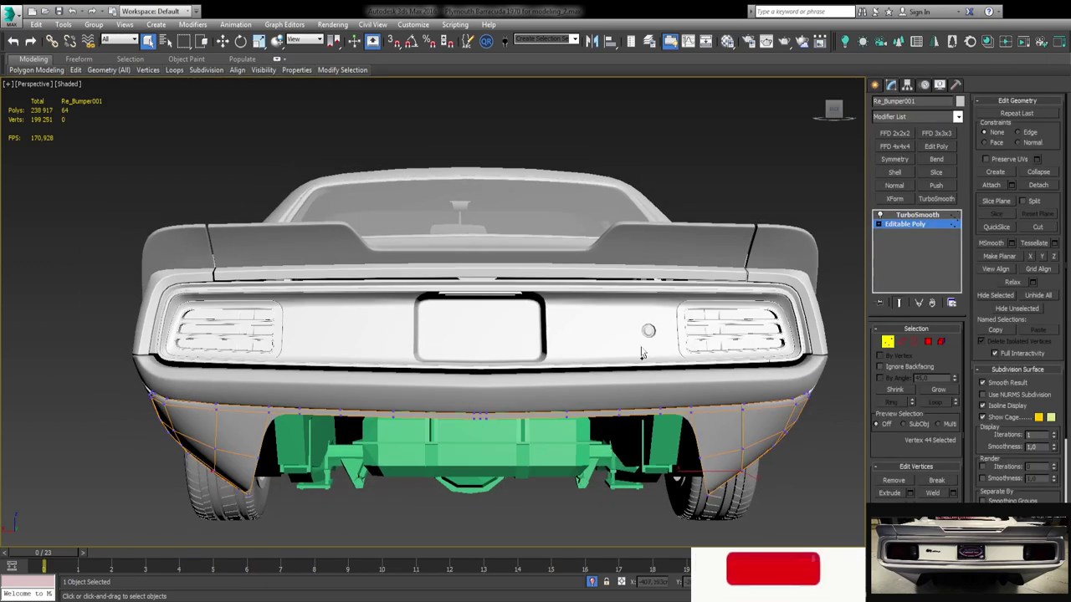
{"action": "scroll", "coordinate": [641, 352], "scroll_direction": "up", "scroll_amount": 3}
{"action": "scroll", "coordinate": [642, 353], "scroll_direction": "up", "scroll_amount": 2}
{"action": "key", "text": "w"}
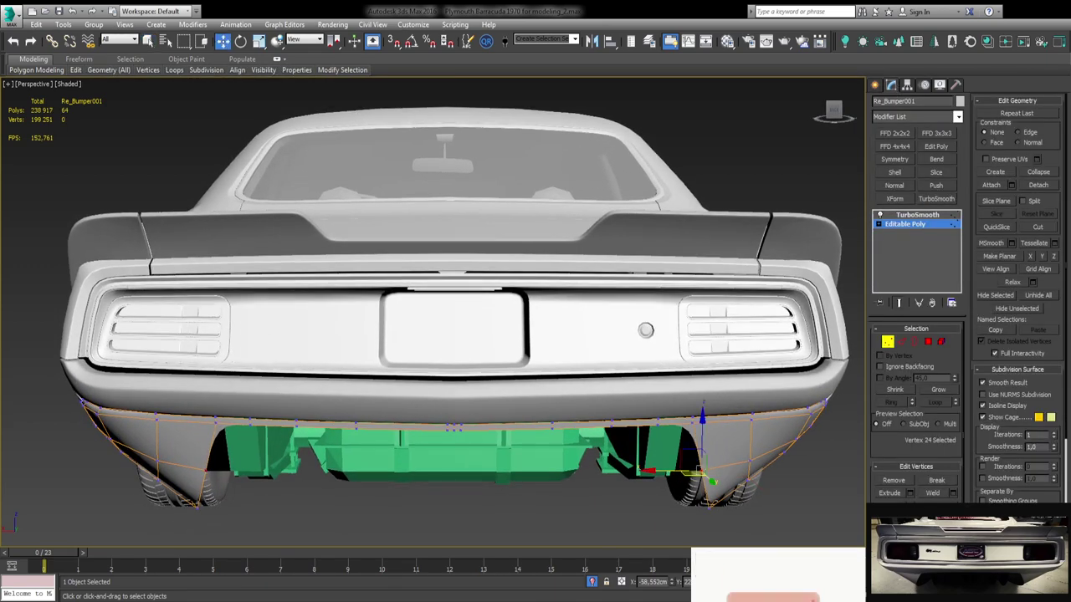
{"action": "key", "text": "ctrl+z"}
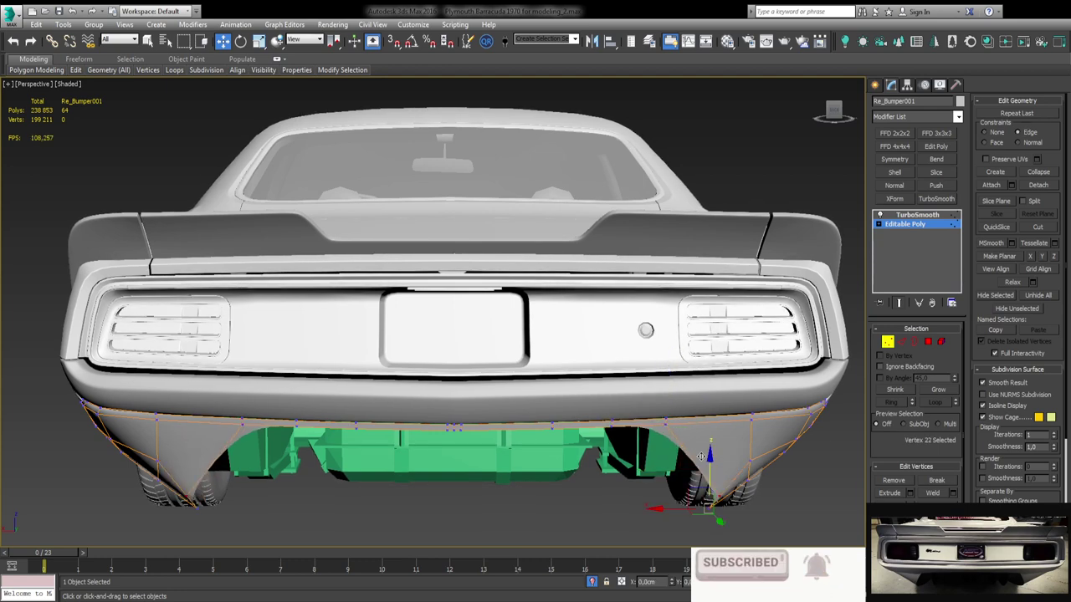
{"action": "scroll", "coordinate": [636, 419], "scroll_direction": "up", "scroll_amount": 5}
{"action": "left_click_drag", "start_coordinate": [681, 359], "coordinate": [619, 489]}
Compare the smoothed valance with its vertex cage from the rear and a side angle.
{"action": "scroll", "coordinate": [531, 338], "scroll_direction": "down", "scroll_amount": 3}
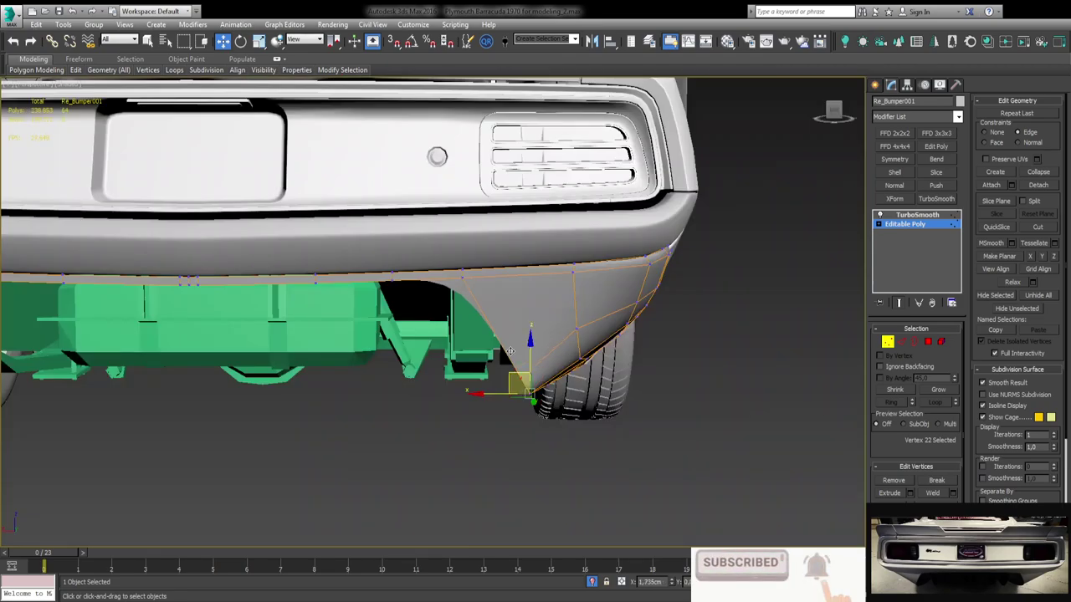
{"action": "scroll", "coordinate": [531, 338], "scroll_direction": "down", "scroll_amount": 2}
{"action": "middle_click_drag", "start_coordinate": [531, 337], "coordinate": [651, 405]}
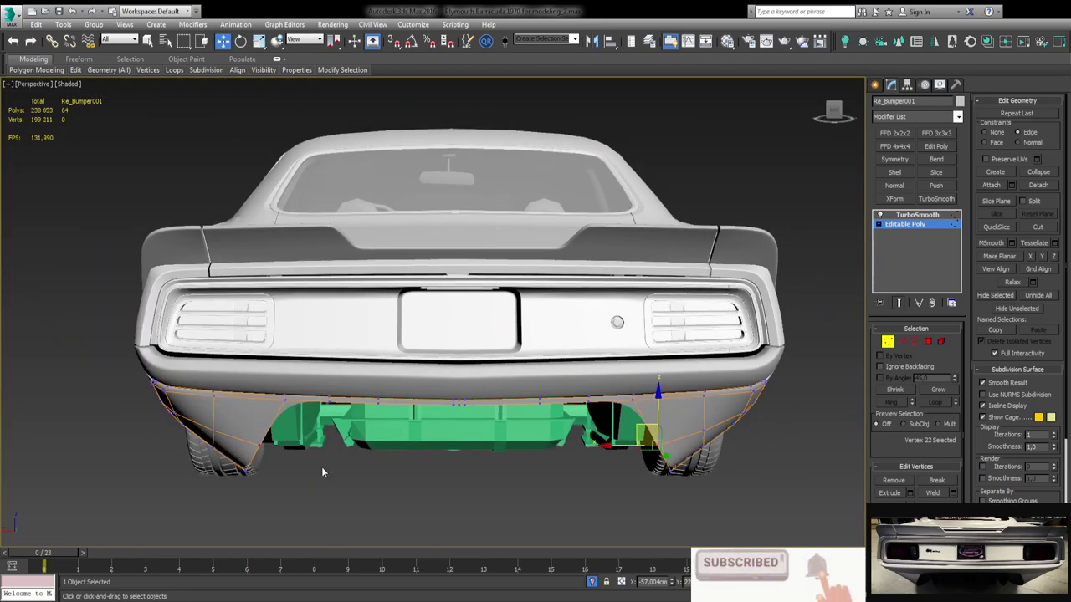
{"action": "scroll", "coordinate": [321, 467], "scroll_direction": "up", "scroll_amount": 3}
{"action": "scroll", "coordinate": [351, 452], "scroll_direction": "down", "scroll_amount": 3}
{"action": "key", "text": "1"}
{"action": "mouse_move", "coordinate": [386, 429]}
{"action": "middle_mouse_down"}
{"action": "mouse_move", "coordinate": [696, 380]}
{"action": "mouse_move", "coordinate": [753, 401]}
{"action": "mouse_move", "coordinate": [602, 418]}
{"action": "middle_mouse_up"}
{"action": "scroll", "coordinate": [809, 412], "scroll_direction": "up", "scroll_amount": 3}
{"action": "key", "text": "1"}
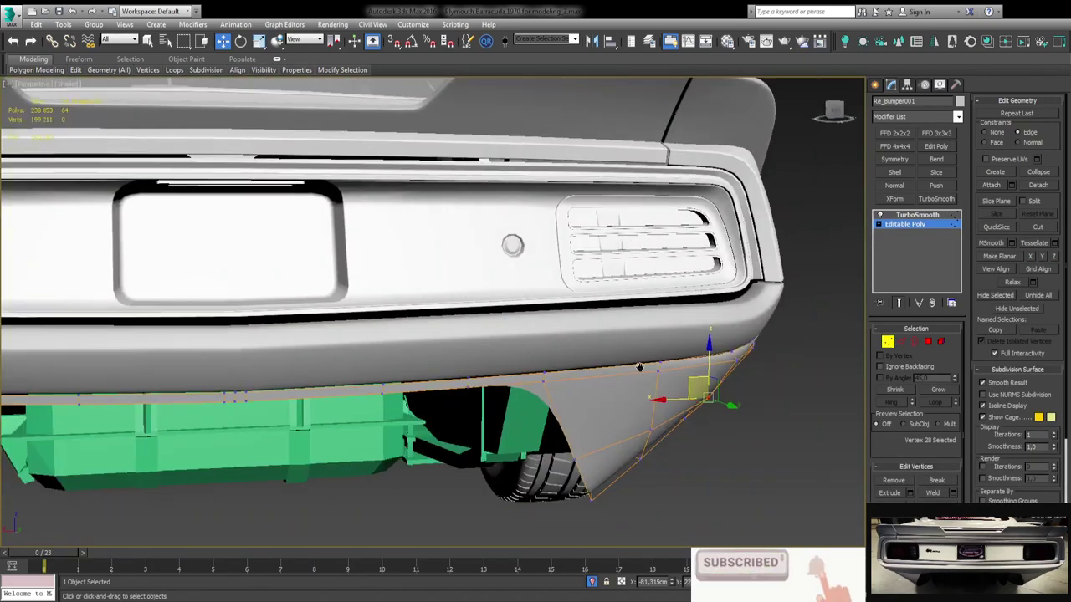
{"action": "scroll", "coordinate": [398, 422], "scroll_direction": "up", "scroll_amount": 5}
{"action": "middle_click_drag", "start_coordinate": [398, 421], "coordinate": [920, 203], "text": "alt"}
In a maximized Perspective view, select more corner vertices and inspect the valance from below.
{"action": "left_click", "coordinate": [623, 335]}
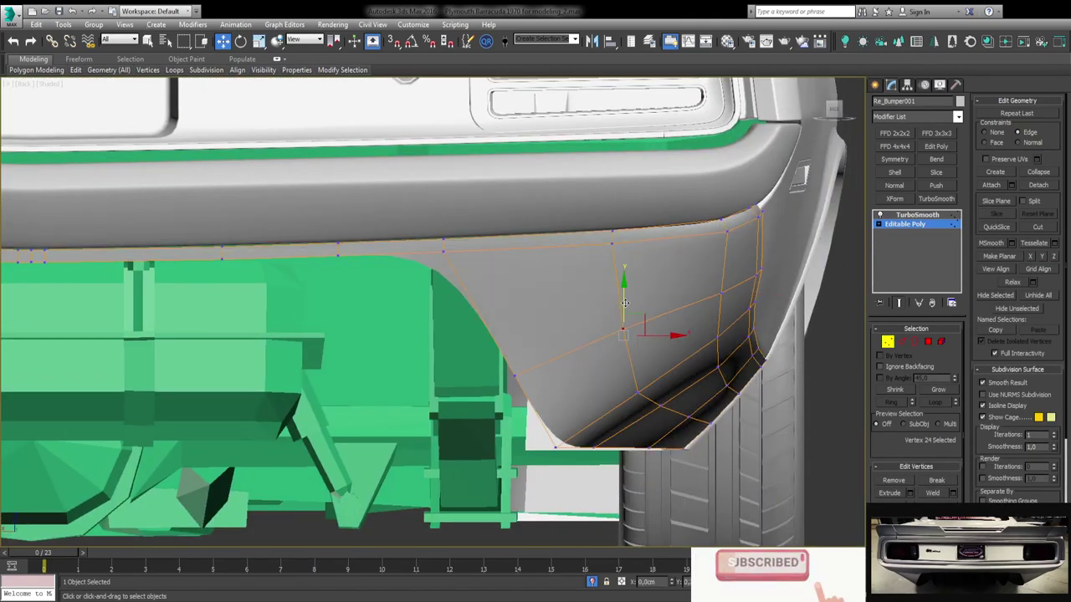
{"action": "key", "text": "alt+w"}
{"action": "key", "text": "alt+w"}
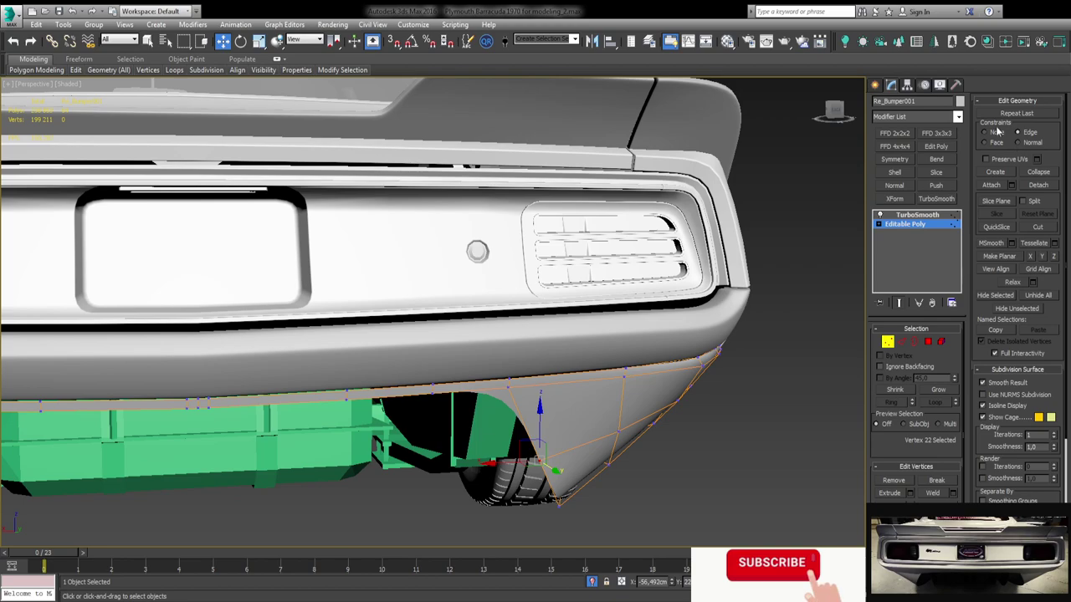
{"action": "left_click", "coordinate": [617, 431]}
{"action": "scroll", "coordinate": [616, 430], "scroll_direction": "up", "scroll_amount": 4}
{"action": "mouse_move", "coordinate": [617, 431]}
{"action": "middle_mouse_down", "text": "alt"}
{"action": "mouse_move", "coordinate": [502, 376]}
{"action": "mouse_move", "coordinate": [908, 358]}
{"action": "middle_mouse_up", "text": "alt"}
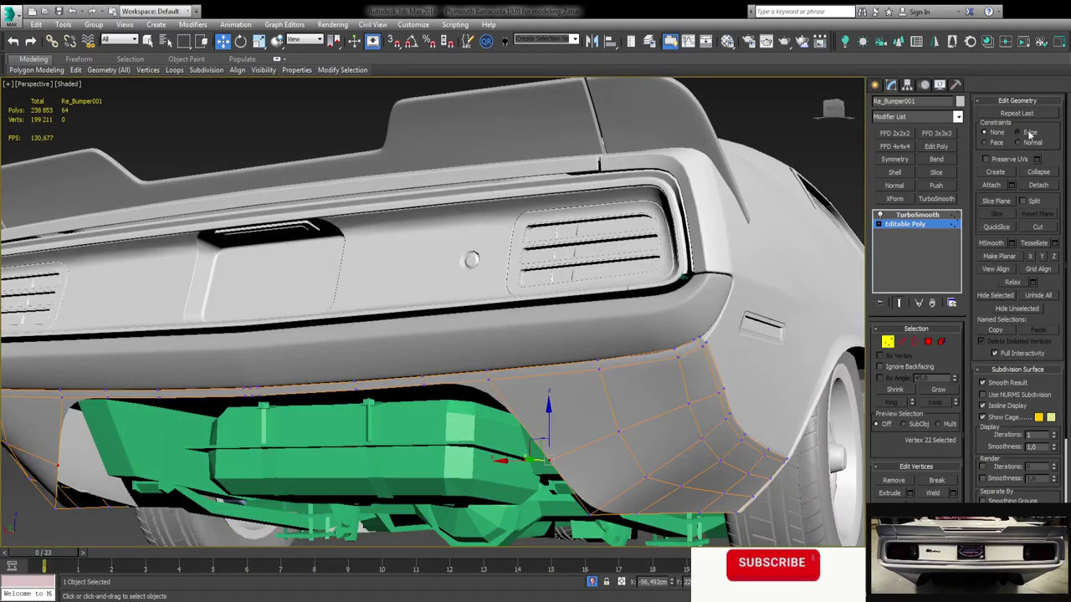
{"action": "scroll", "coordinate": [648, 313], "scroll_direction": "up", "scroll_amount": 5}
{"action": "scroll", "coordinate": [647, 313], "scroll_direction": "down", "scroll_amount": 4}
{"action": "middle_click_drag", "start_coordinate": [648, 313], "coordinate": [652, 420], "text": "alt"}
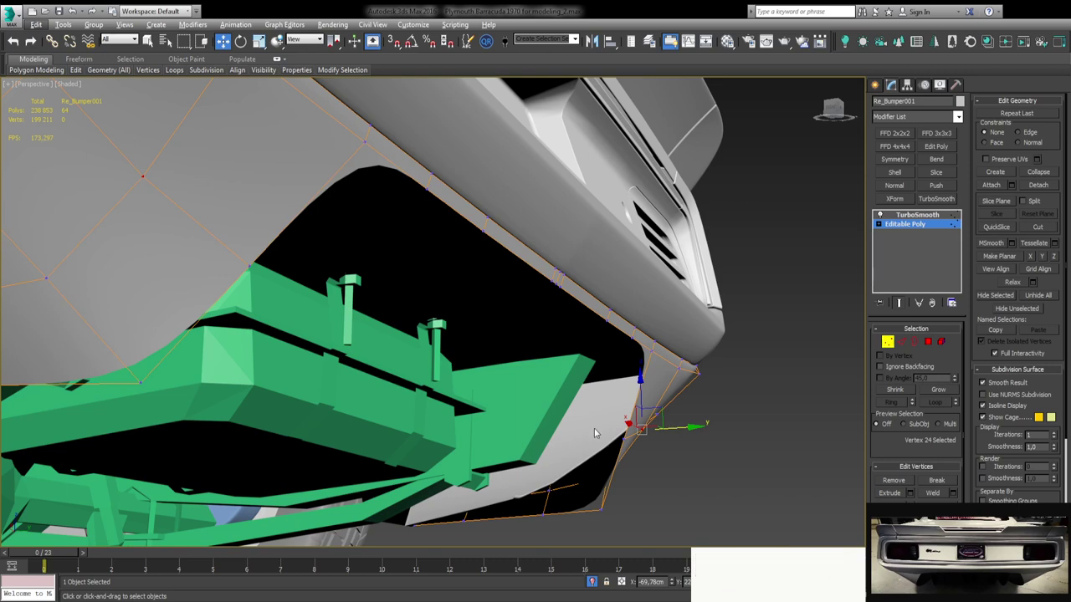
{"action": "mouse_move", "coordinate": [619, 374]}
{"action": "middle_mouse_down", "text": "alt"}
{"action": "mouse_move", "coordinate": [645, 318]}
{"action": "mouse_move", "coordinate": [585, 277]}
{"action": "middle_mouse_up", "text": "alt"}
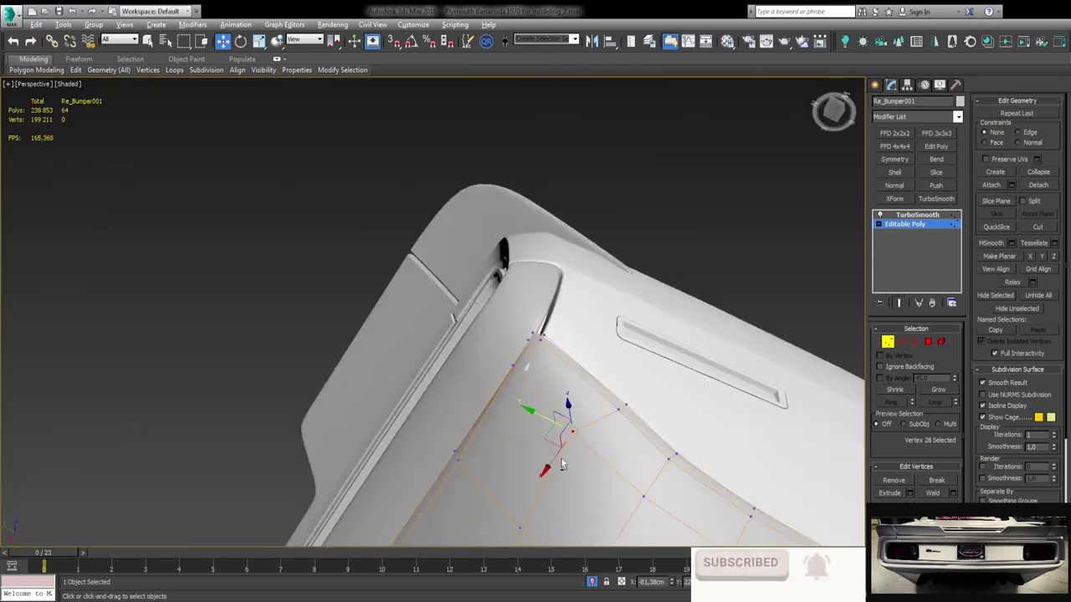
Set vertex Constraints to Edge, exit sub-object mode and frame the rear bumper.
{"action": "left_click", "coordinate": [1025, 132]}
{"action": "mouse_move", "coordinate": [569, 402]}
{"action": "middle_mouse_down", "text": "alt"}
{"action": "mouse_move", "coordinate": [585, 435]}
{"action": "mouse_move", "coordinate": [619, 419]}
{"action": "middle_mouse_up", "text": "alt"}
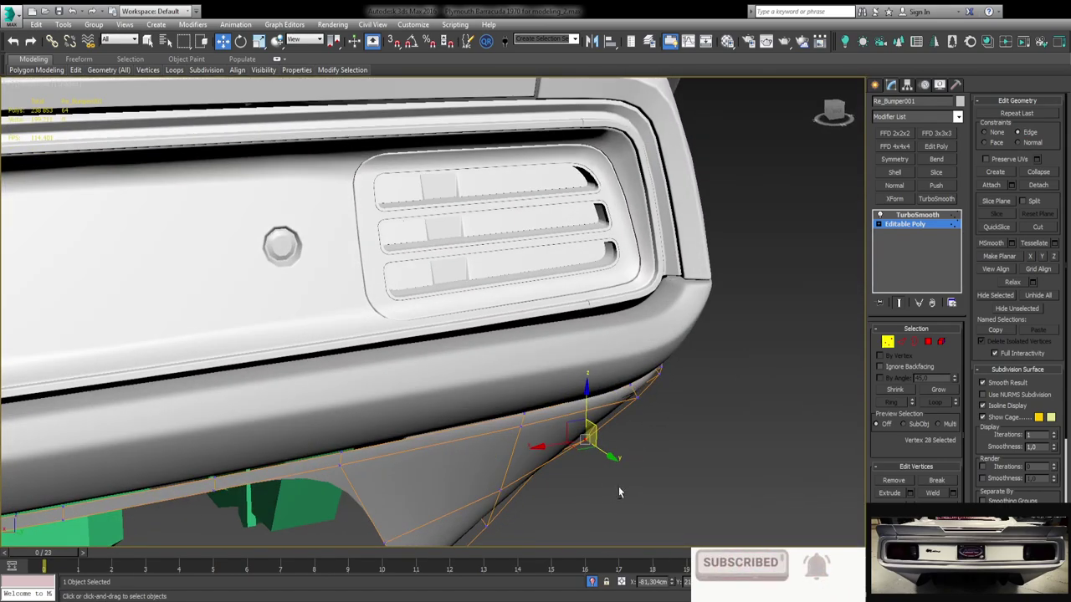
{"action": "key", "text": "1"}
{"action": "left_click", "coordinate": [147, 41]}
{"action": "key", "text": "z"}
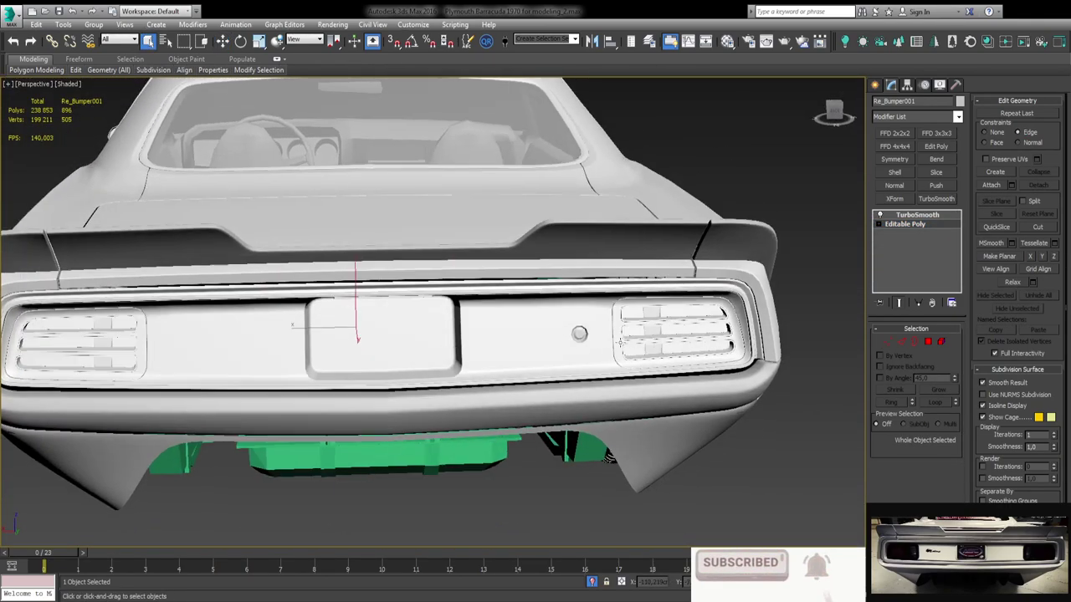
In Vertex mode with Move active, get a close view under the valance corner and select one of its cage vertices.
{"action": "key", "text": "1"}
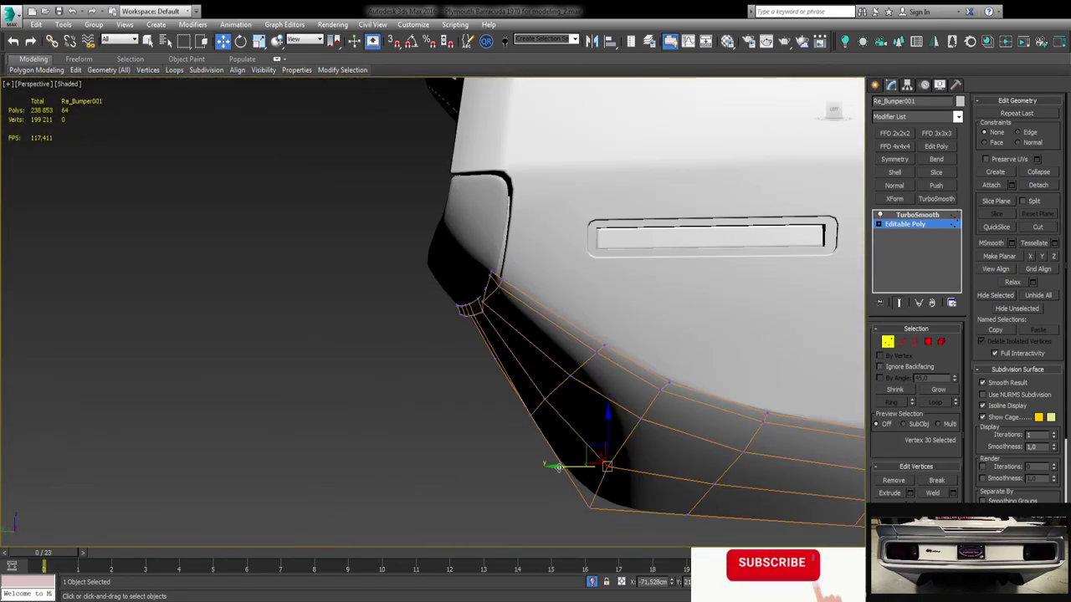
{"action": "middle_click_drag", "start_coordinate": [559, 466], "coordinate": [612, 416], "text": "alt"}
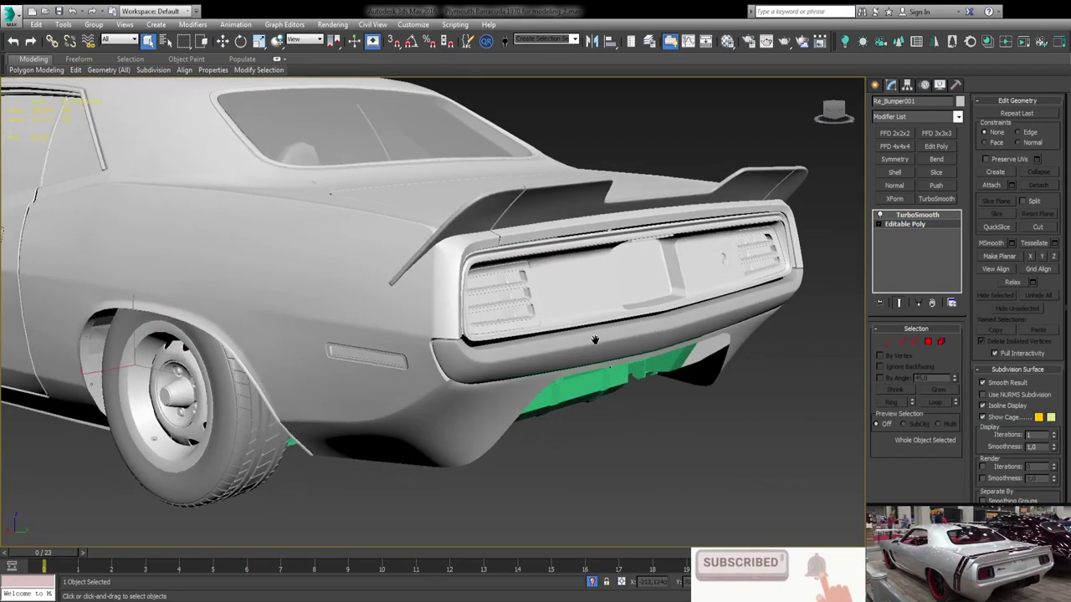
{"action": "middle_click_drag", "start_coordinate": [595, 340], "coordinate": [495, 386], "text": "alt"}
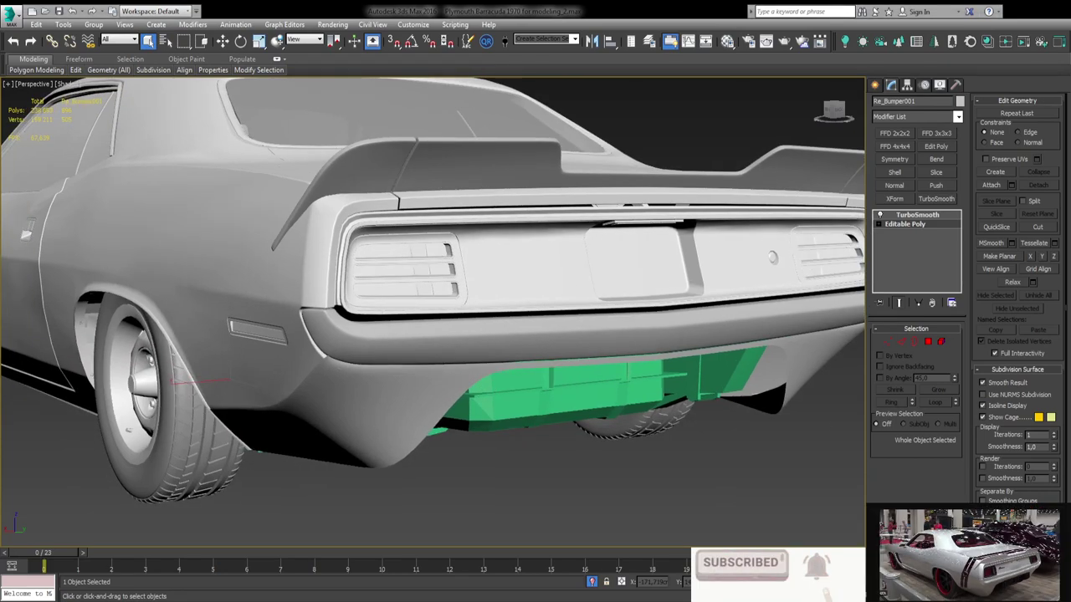
{"action": "scroll", "coordinate": [546, 349], "scroll_direction": "down", "scroll_amount": 3}
{"action": "scroll", "coordinate": [546, 349], "scroll_direction": "down", "scroll_amount": 5}
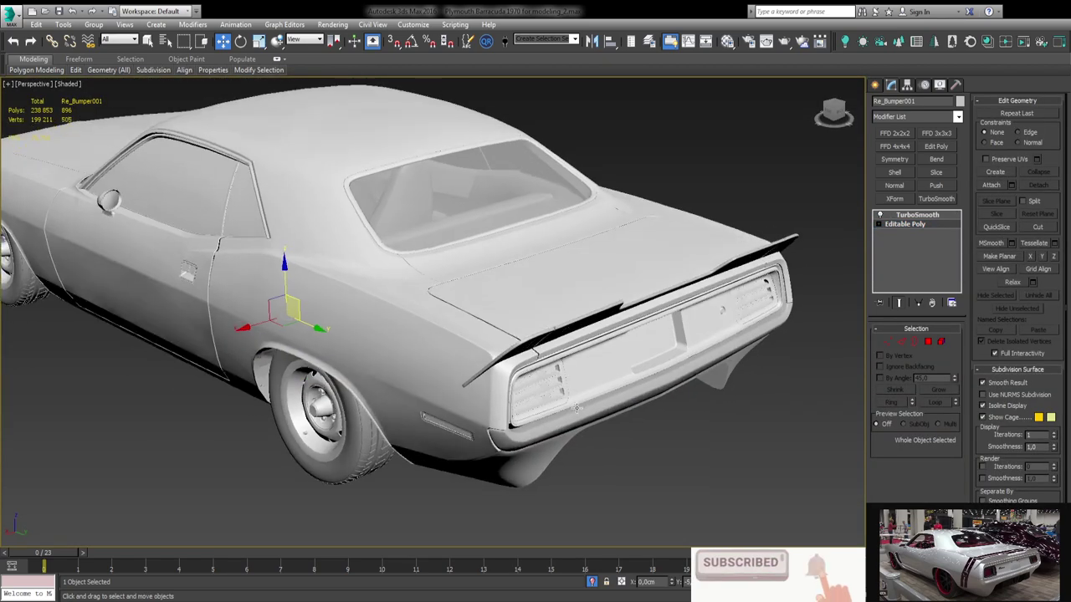
{"action": "middle_click_drag", "start_coordinate": [443, 321], "coordinate": [345, 295]}
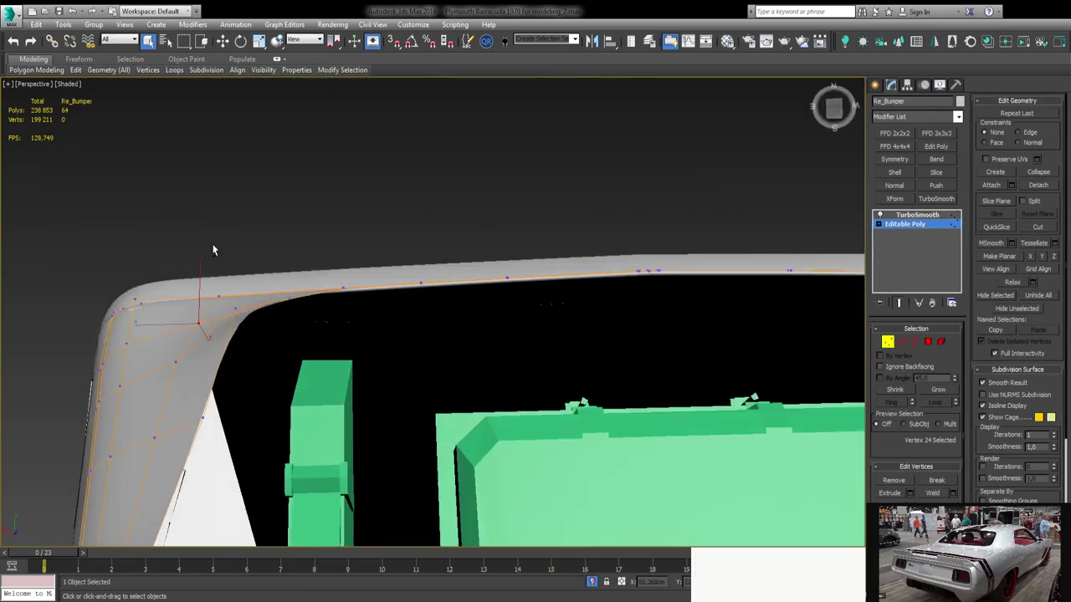
{"action": "mouse_move", "coordinate": [214, 250]}
{"action": "middle_mouse_down", "text": "alt"}
{"action": "mouse_move", "coordinate": [208, 349]}
{"action": "mouse_move", "coordinate": [505, 397]}
{"action": "middle_mouse_up", "text": "alt"}
{"action": "key", "text": "w"}
{"action": "left_click", "coordinate": [456, 333]}
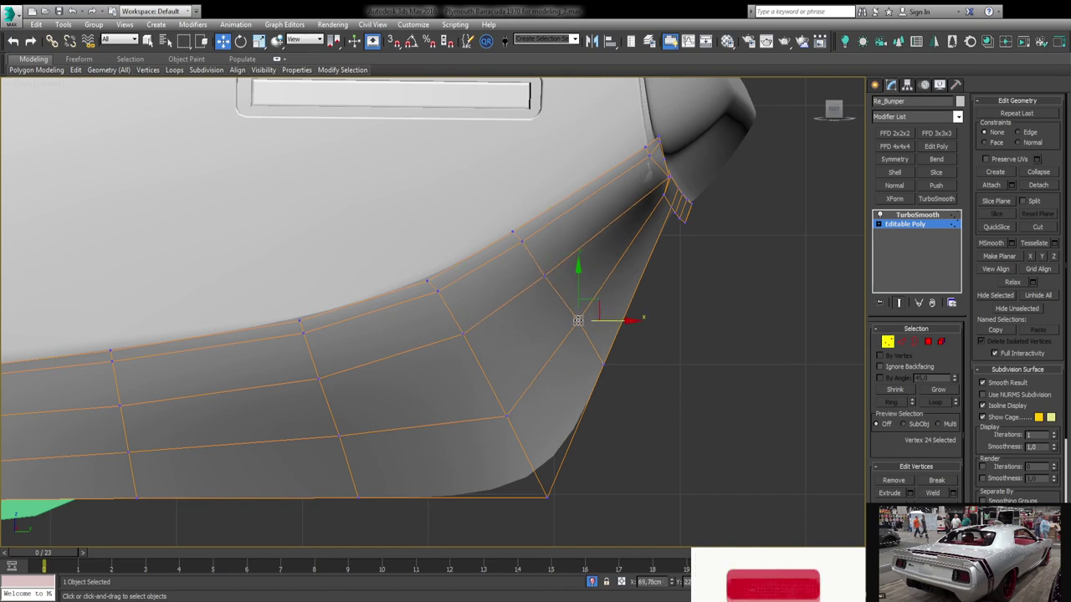
Reselect the Re_Bumper001 valance and bring its corner beside the right rear wheel into view.
{"action": "middle_click_drag", "start_coordinate": [600, 362], "coordinate": [156, 46], "text": "alt"}
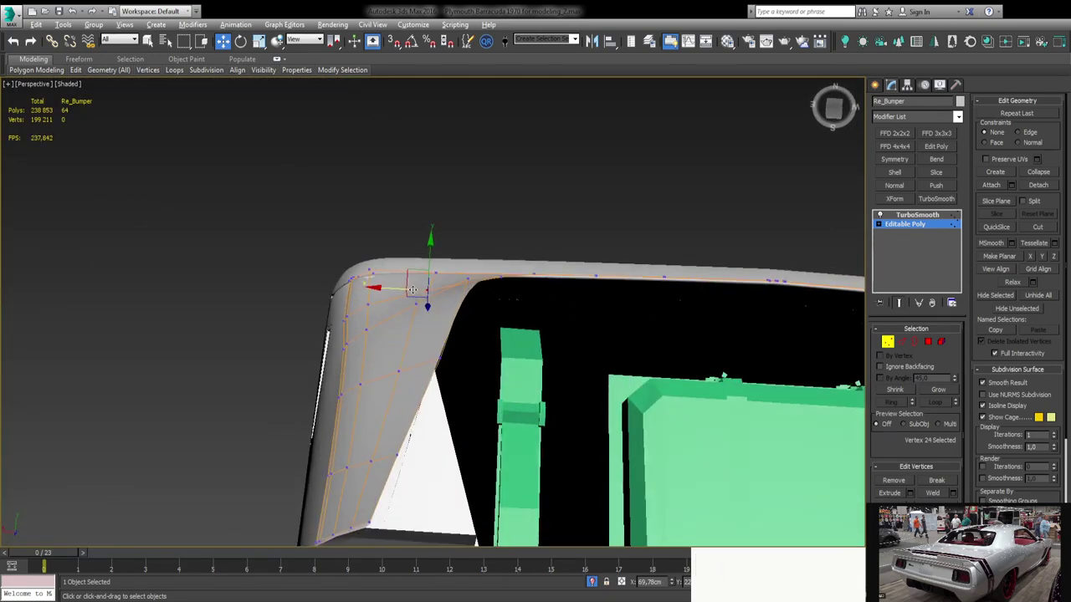
{"action": "left_click", "coordinate": [154, 44]}
{"action": "key", "text": "1"}
{"action": "middle_click_drag", "start_coordinate": [251, 335], "coordinate": [279, 377], "text": "alt"}
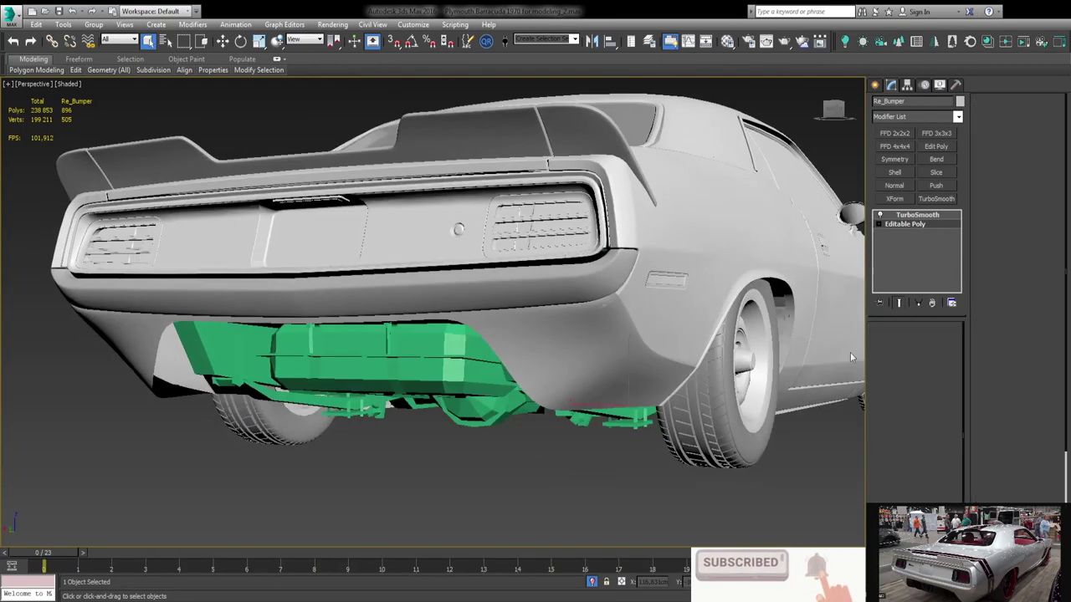
{"action": "middle_click_drag", "start_coordinate": [850, 352], "coordinate": [638, 343], "text": "alt"}
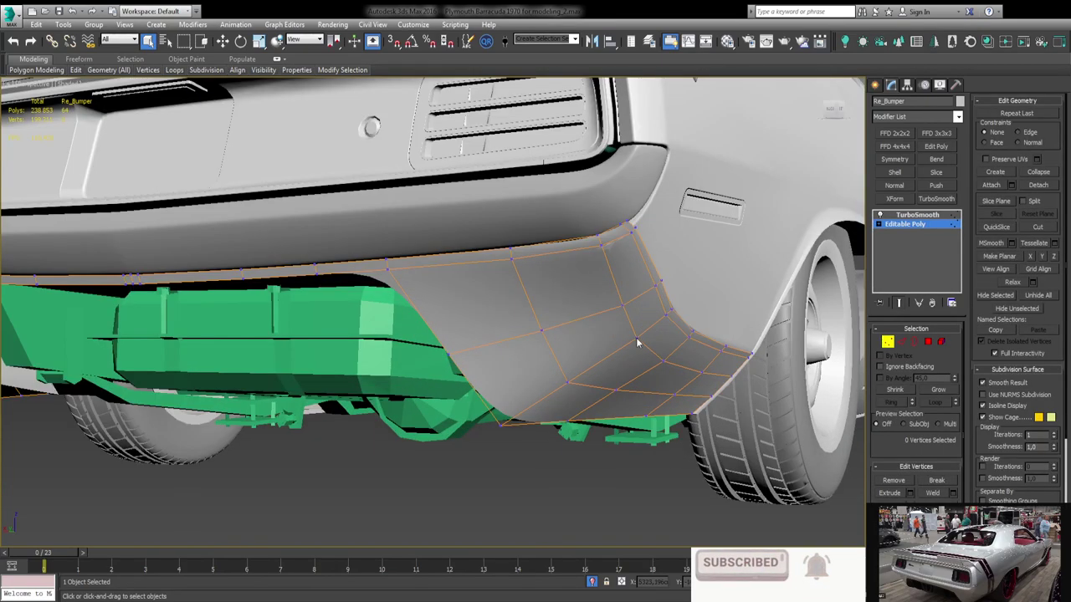
{"action": "left_click", "coordinate": [639, 343]}
{"action": "mouse_move", "coordinate": [565, 382]}
{"action": "middle_mouse_down", "text": "alt"}
{"action": "mouse_move", "coordinate": [584, 458]}
{"action": "mouse_move", "coordinate": [611, 446]}
{"action": "mouse_move", "coordinate": [639, 390]}
{"action": "middle_mouse_up", "text": "alt"}
{"action": "key", "text": "1"}
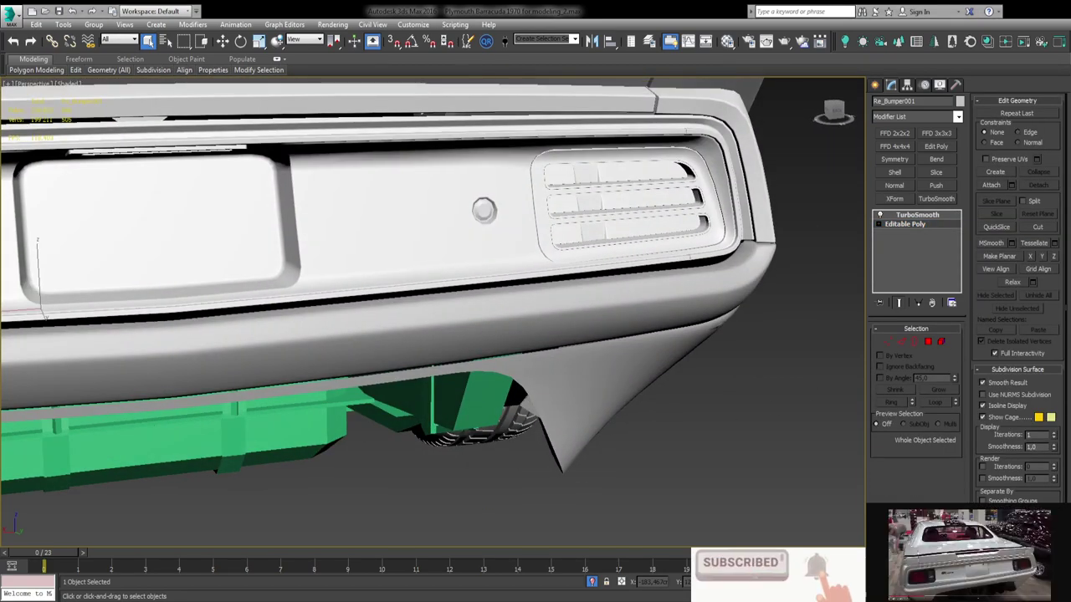
{"action": "scroll", "coordinate": [757, 343], "scroll_direction": "down", "scroll_amount": 5}
{"action": "middle_click_drag", "start_coordinate": [815, 360], "coordinate": [636, 377], "text": "alt"}
{"action": "scroll", "coordinate": [502, 335], "scroll_direction": "up", "scroll_amount": 5}
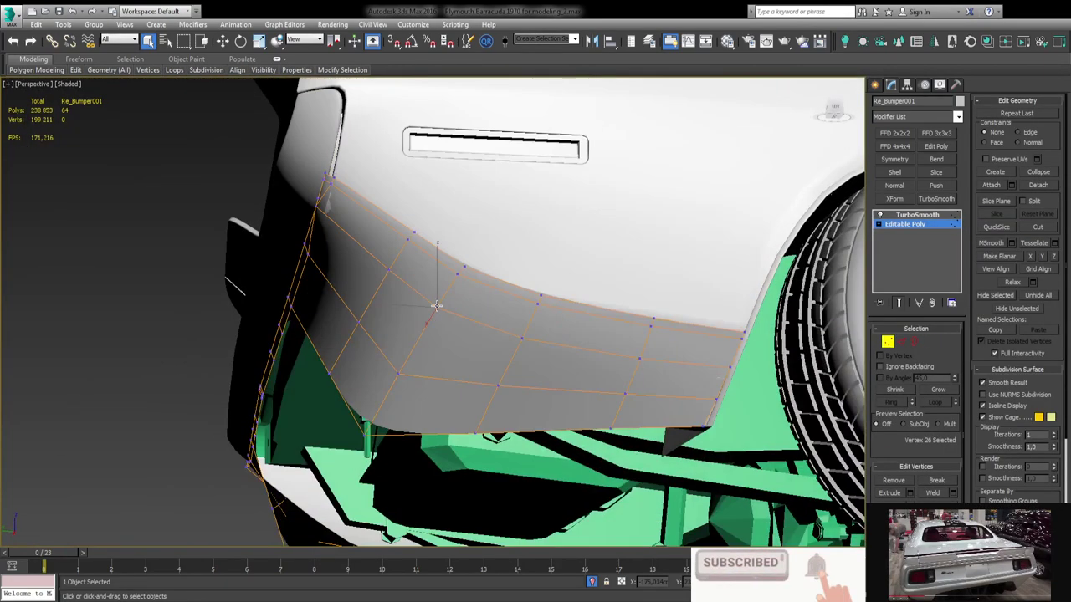
Move the valance's lower corner vertices, then check the curve from a straight rear view.
{"action": "key", "text": "w"}
{"action": "mouse_move", "coordinate": [460, 340]}
{"action": "middle_mouse_down", "text": "alt"}
{"action": "mouse_move", "coordinate": [472, 337]}
{"action": "mouse_move", "coordinate": [400, 328]}
{"action": "mouse_move", "coordinate": [256, 181]}
{"action": "mouse_move", "coordinate": [428, 284]}
{"action": "middle_mouse_up", "text": "alt"}
{"action": "key", "text": "q"}
{"action": "left_click", "coordinate": [886, 342]}
{"action": "scroll", "coordinate": [621, 351], "scroll_direction": "down", "scroll_amount": 5}
{"action": "middle_click_drag", "start_coordinate": [622, 351], "coordinate": [595, 337], "text": "alt"}
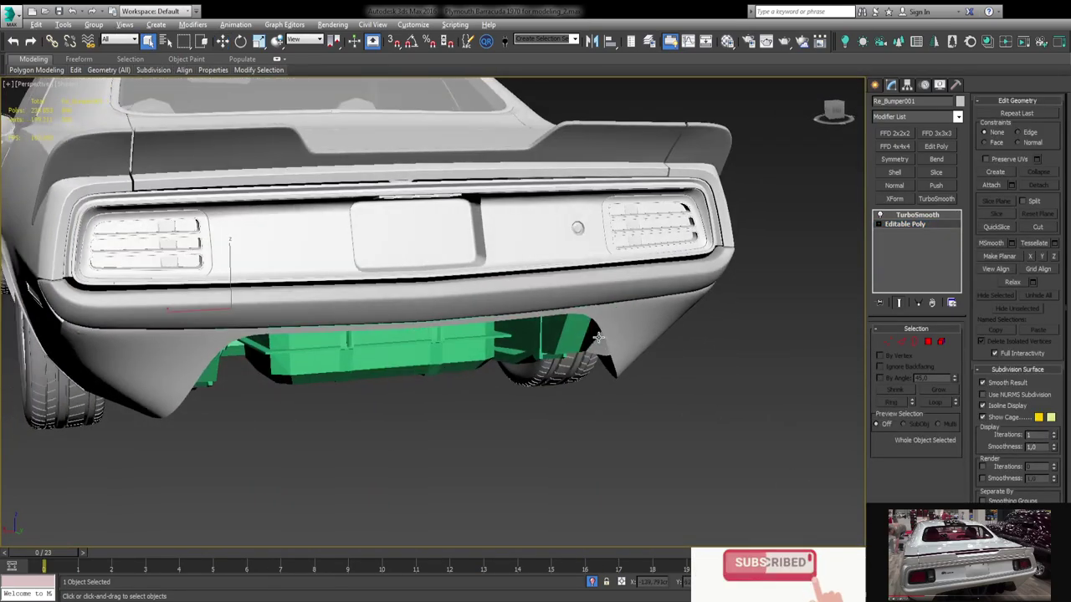
{"action": "scroll", "coordinate": [459, 420], "scroll_direction": "down", "scroll_amount": 5}
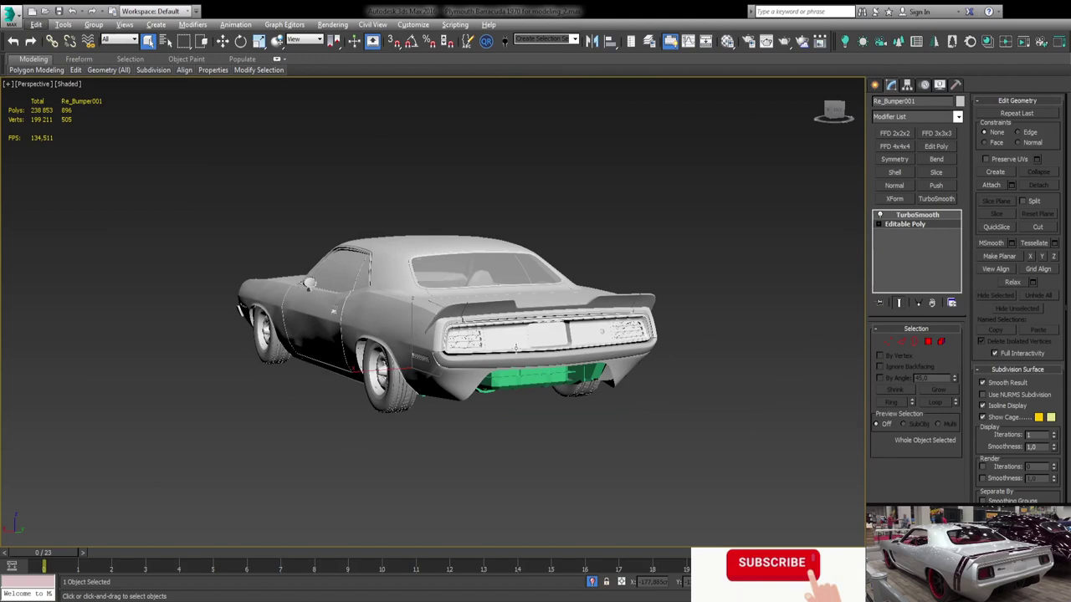
{"action": "scroll", "coordinate": [459, 420], "scroll_direction": "up", "scroll_amount": 2}
{"action": "scroll", "coordinate": [459, 420], "scroll_direction": "up", "scroll_amount": 2}
{"action": "mouse_move", "coordinate": [502, 318]}
{"action": "middle_mouse_down", "text": "alt"}
{"action": "mouse_move", "coordinate": [470, 302]}
{"action": "mouse_move", "coordinate": [491, 304]}
{"action": "middle_mouse_up", "text": "alt"}
Turn on edged faces and compare the smoothed valance underside with its vertex cage.
{"action": "key", "text": "F4"}
{"action": "key", "text": "F4"}
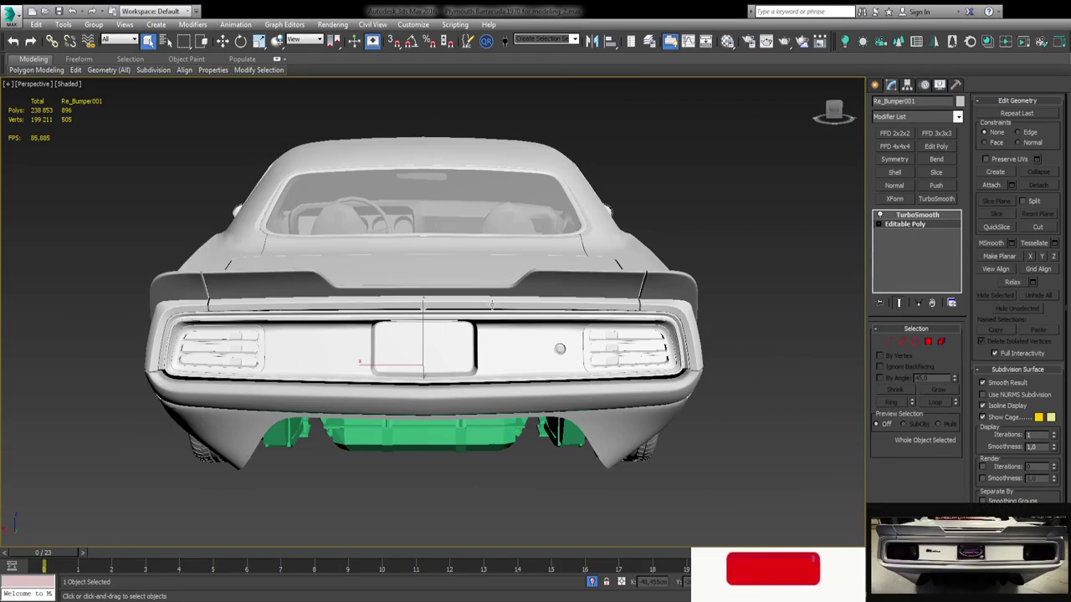
{"action": "left_click", "coordinate": [914, 226]}
{"action": "key", "text": "1"}
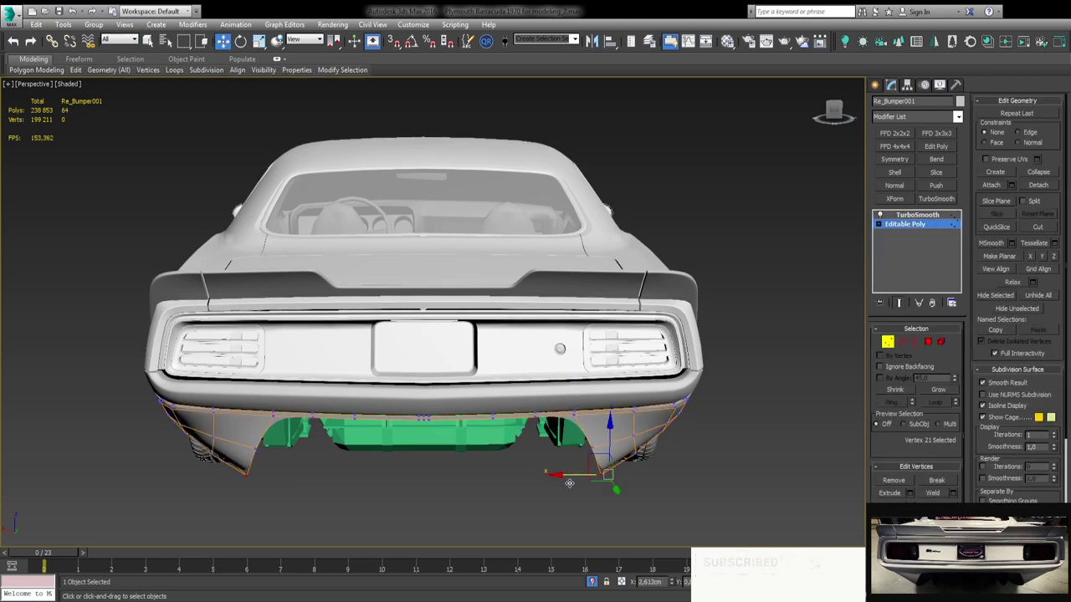
{"action": "scroll", "coordinate": [569, 483], "scroll_direction": "up", "scroll_amount": 5}
{"action": "key", "text": "1"}
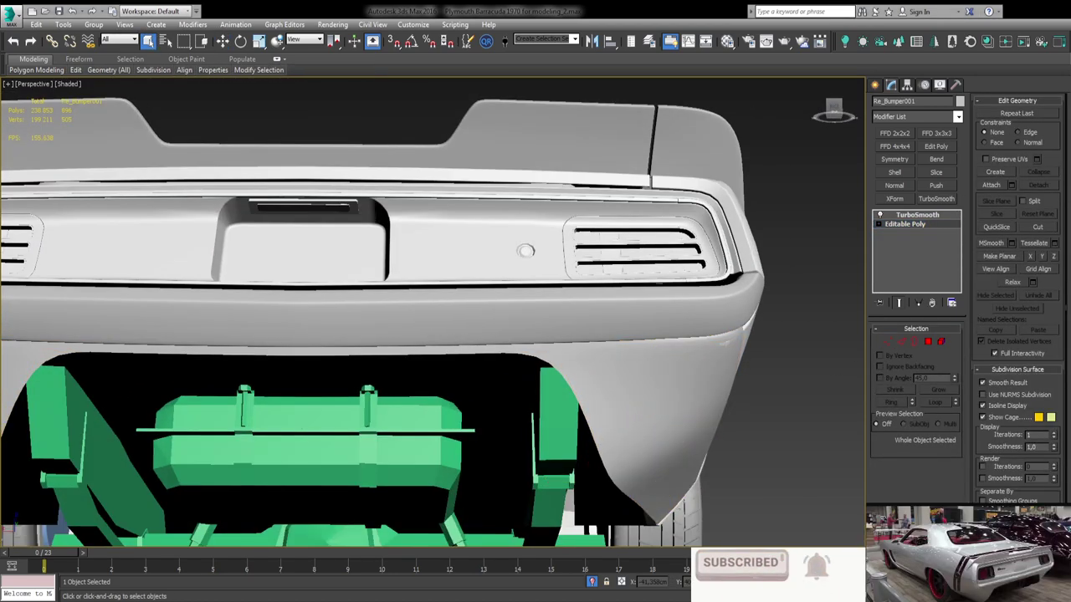
{"action": "scroll", "coordinate": [586, 351], "scroll_direction": "down", "scroll_amount": 5}
{"action": "mouse_move", "coordinate": [586, 351]}
{"action": "middle_mouse_down", "text": "alt"}
{"action": "mouse_move", "coordinate": [635, 276]}
{"action": "mouse_move", "coordinate": [724, 402]}
{"action": "mouse_move", "coordinate": [637, 366]}
{"action": "middle_mouse_up", "text": "alt"}
{"action": "scroll", "coordinate": [636, 276], "scroll_direction": "up", "scroll_amount": 5}
Go back to Vertex mode, then change to Edge sub-object level on a level rear view.
{"action": "key", "text": "1"}
{"action": "key", "text": "w"}
{"action": "scroll", "coordinate": [608, 324], "scroll_direction": "down", "scroll_amount": 5}
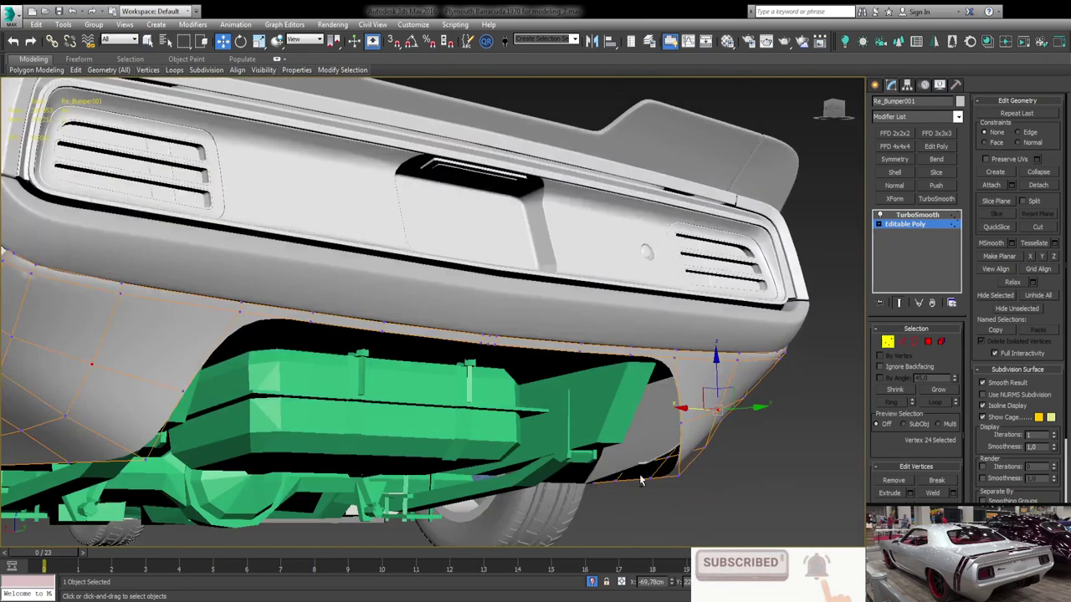
{"action": "key", "text": "2"}
{"action": "key", "text": "q"}
{"action": "scroll", "coordinate": [585, 334], "scroll_direction": "down", "scroll_amount": 3}
{"action": "scroll", "coordinate": [575, 339], "scroll_direction": "up", "scroll_amount": 4}
{"action": "middle_click_drag", "start_coordinate": [586, 335], "coordinate": [563, 334], "text": "alt"}
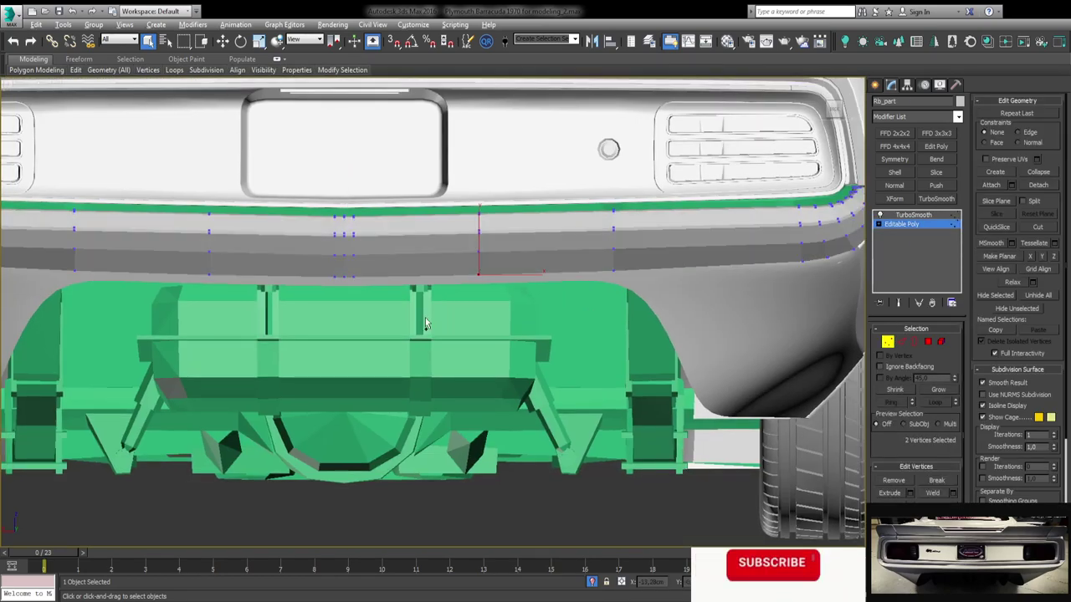
Isolate the Rb_part strip to inspect its polygons, then end isolation.
{"action": "key", "text": "w"}
{"action": "scroll", "coordinate": [425, 318], "scroll_direction": "up", "scroll_amount": 3}
{"action": "mouse_move", "coordinate": [425, 318]}
{"action": "middle_mouse_down", "text": "alt"}
{"action": "mouse_move", "coordinate": [564, 355]}
{"action": "mouse_move", "coordinate": [432, 390]}
{"action": "middle_mouse_up", "text": "alt"}
{"action": "scroll", "coordinate": [432, 389], "scroll_direction": "up", "scroll_amount": 3}
{"action": "key", "text": "alt+q"}
{"action": "key", "text": "4"}
{"action": "key", "text": "q"}
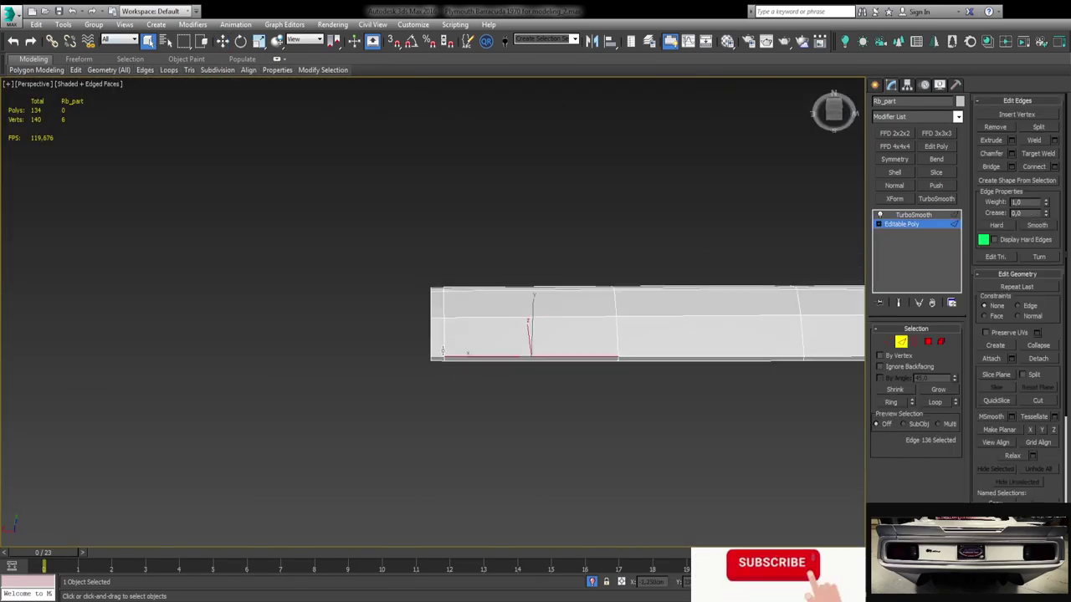
{"action": "key", "text": "alt+q"}
{"action": "key", "text": "w"}
{"action": "middle_click_drag", "start_coordinate": [546, 339], "coordinate": [414, 318], "text": "alt"}
{"action": "scroll", "coordinate": [414, 303], "scroll_direction": "down", "scroll_amount": 2}
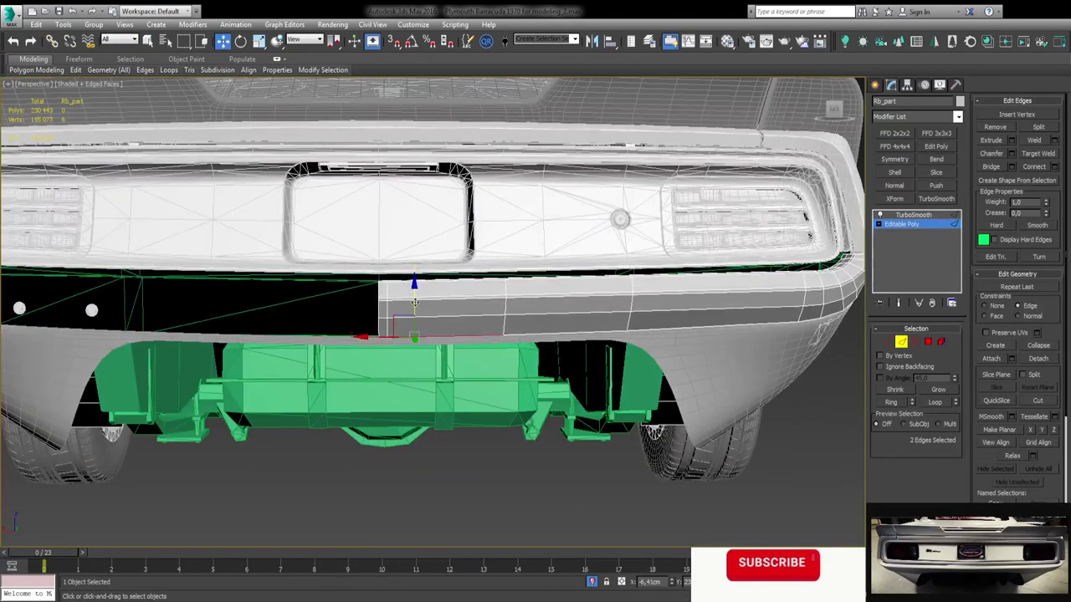
{"action": "scroll", "coordinate": [422, 290], "scroll_direction": "up", "scroll_amount": 5}
Select the middle-column vertices along the Rb_part bumper strip.
{"action": "key", "text": "1"}
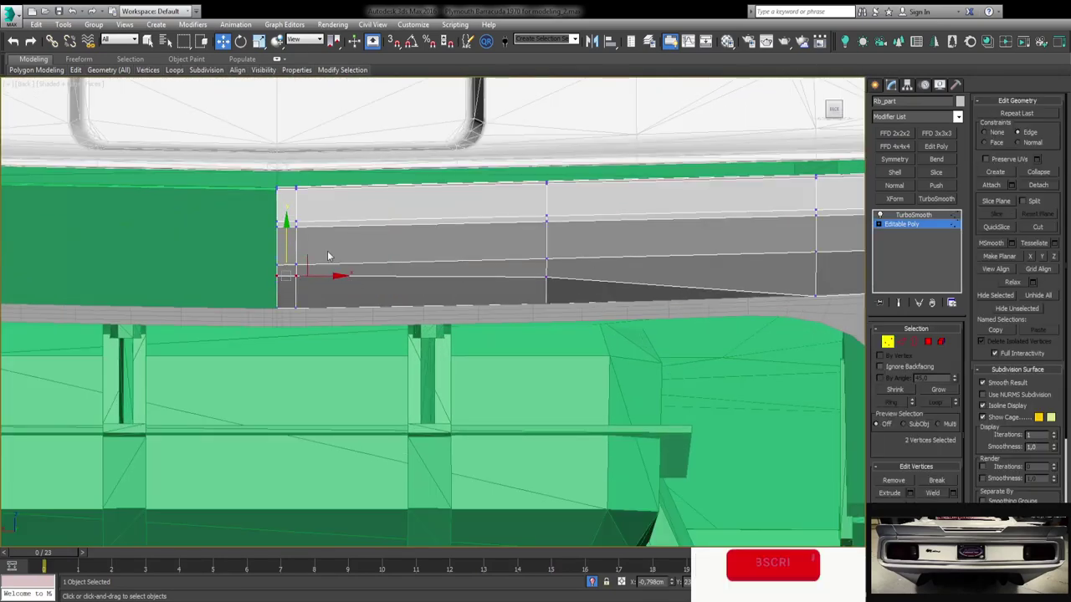
{"action": "left_click", "coordinate": [296, 266]}
{"action": "left_click", "coordinate": [546, 255]}
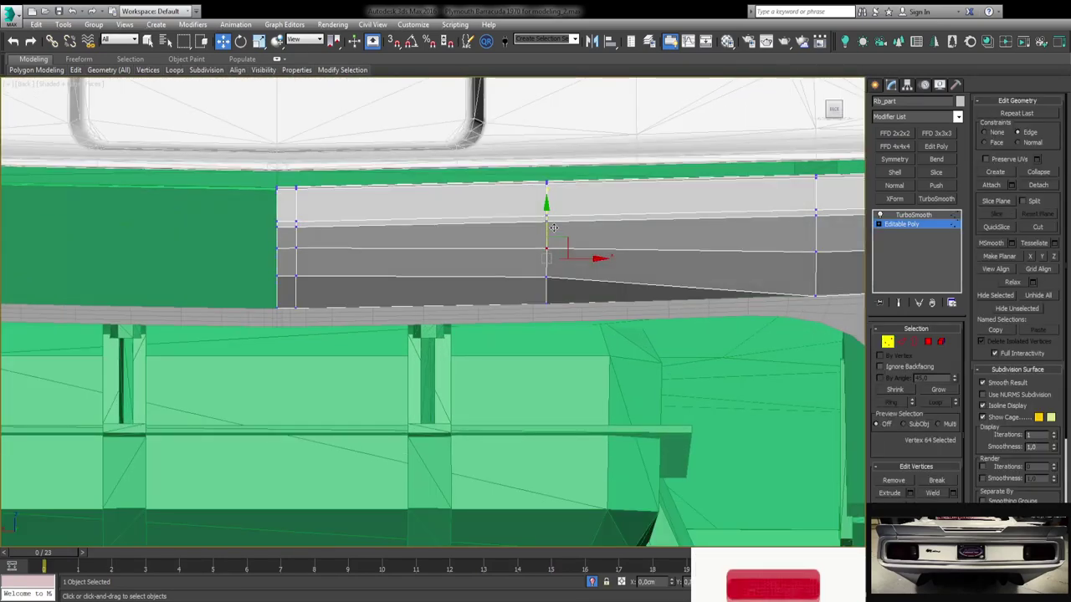
{"action": "middle_click_drag", "start_coordinate": [819, 265], "coordinate": [654, 267]}
{"action": "left_click", "coordinate": [382, 284]}
{"action": "middle_click_drag", "start_coordinate": [387, 280], "coordinate": [433, 253]}
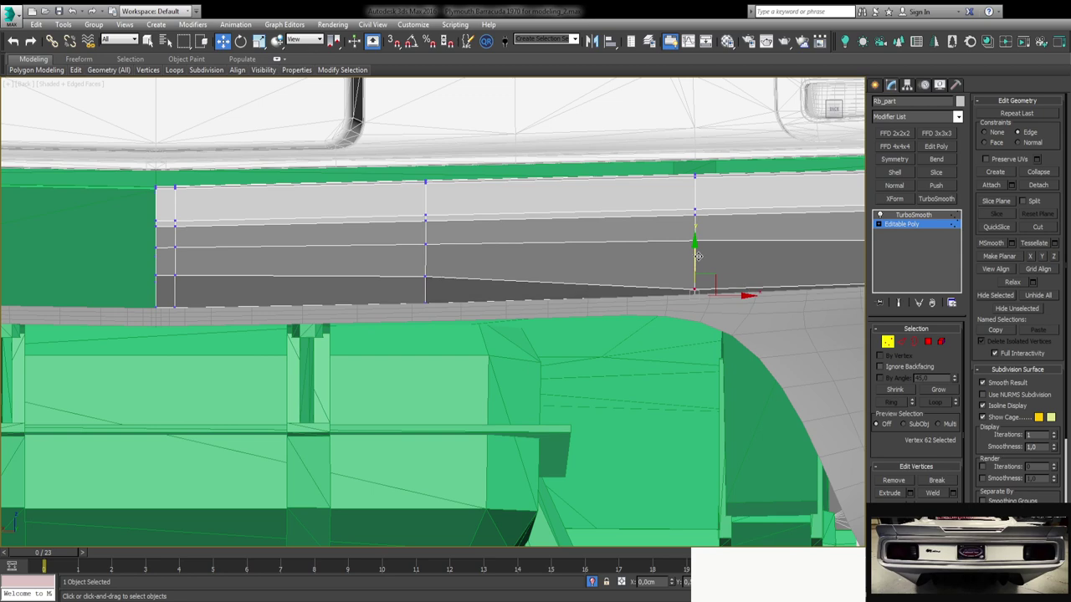
{"action": "scroll", "coordinate": [669, 316], "scroll_direction": "down", "scroll_amount": 2}
{"action": "middle_click_drag", "start_coordinate": [669, 316], "coordinate": [490, 319]}
Check the strip's vertex alignment around the car's rear in a full-size Perspective view.
{"action": "key", "text": "1"}
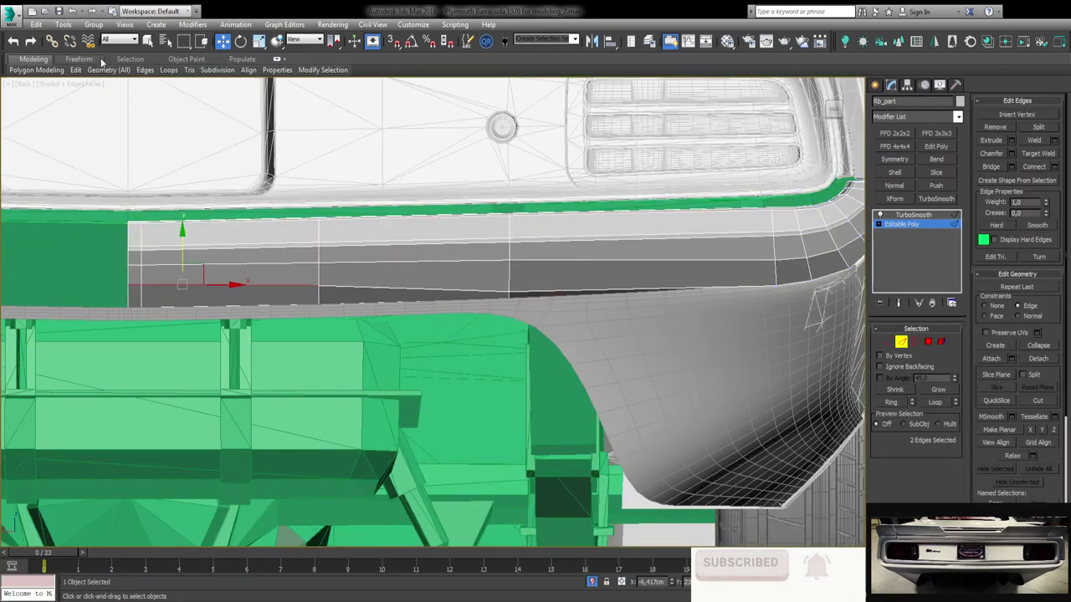
{"action": "left_click", "coordinate": [884, 342]}
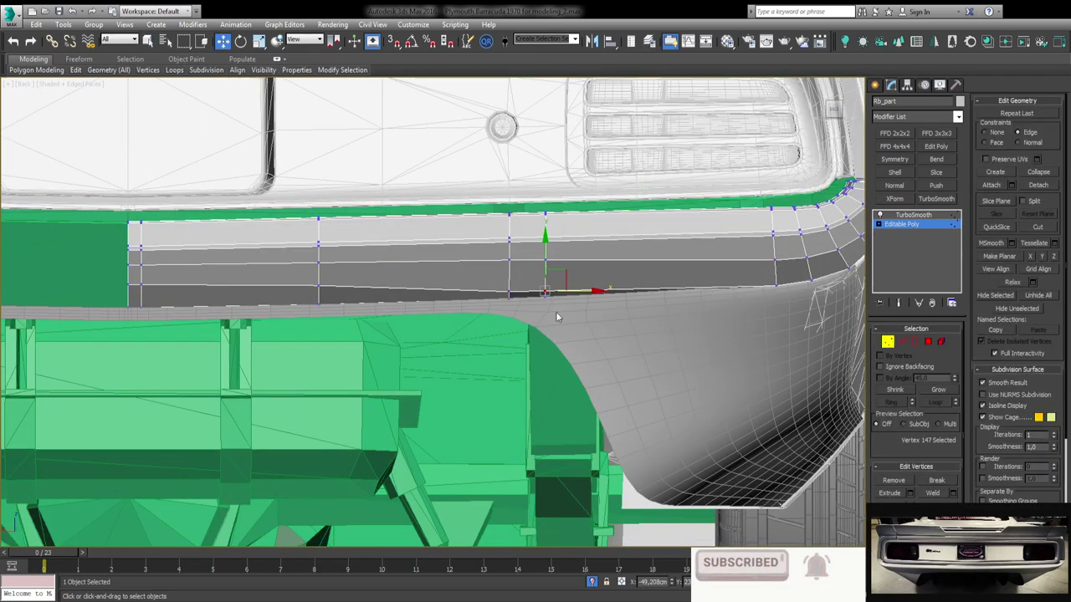
{"action": "middle_click_drag", "start_coordinate": [642, 243], "coordinate": [644, 251]}
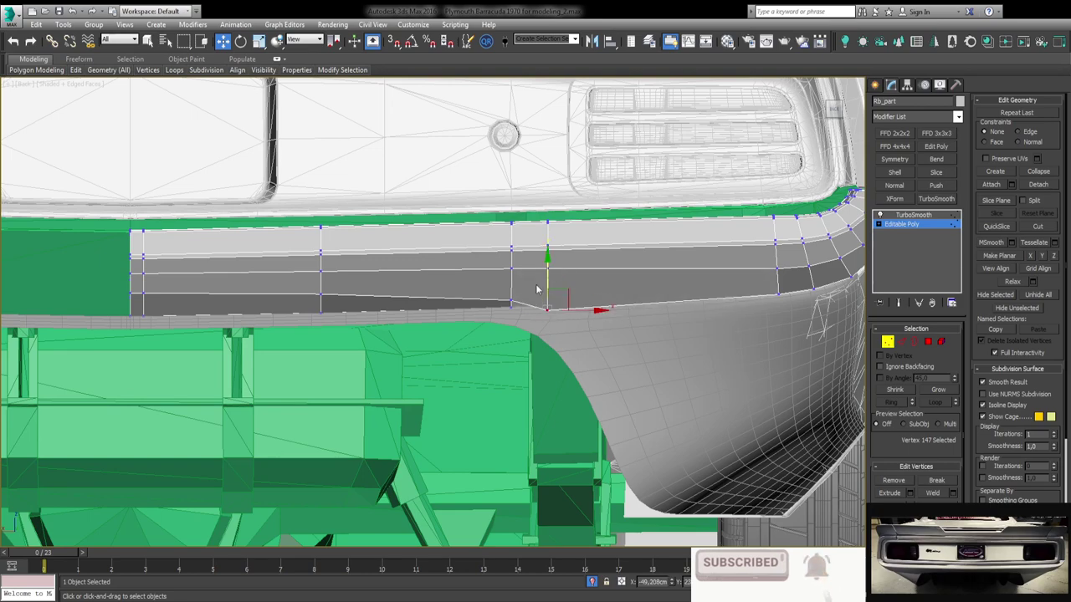
{"action": "key", "text": "alt+w"}
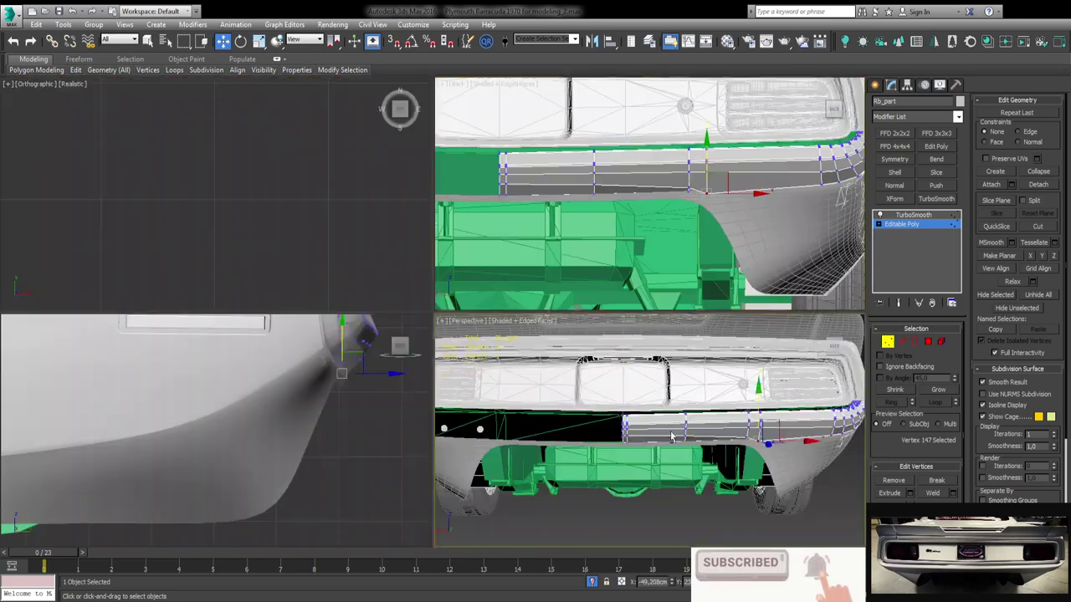
{"action": "key", "text": "alt+w"}
{"action": "middle_click_drag", "start_coordinate": [585, 318], "coordinate": [356, 327], "text": "alt"}
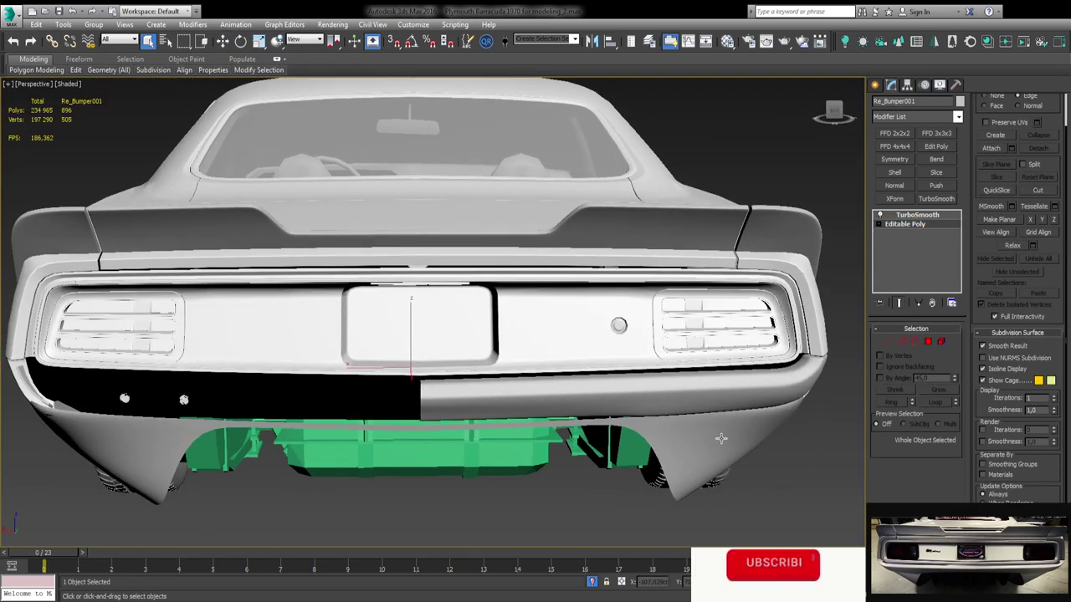
Enter Re_Bumper001's vertices with Move active and look in close under the fender edges.
{"action": "left_click", "coordinate": [886, 342]}
{"action": "key", "text": "w"}
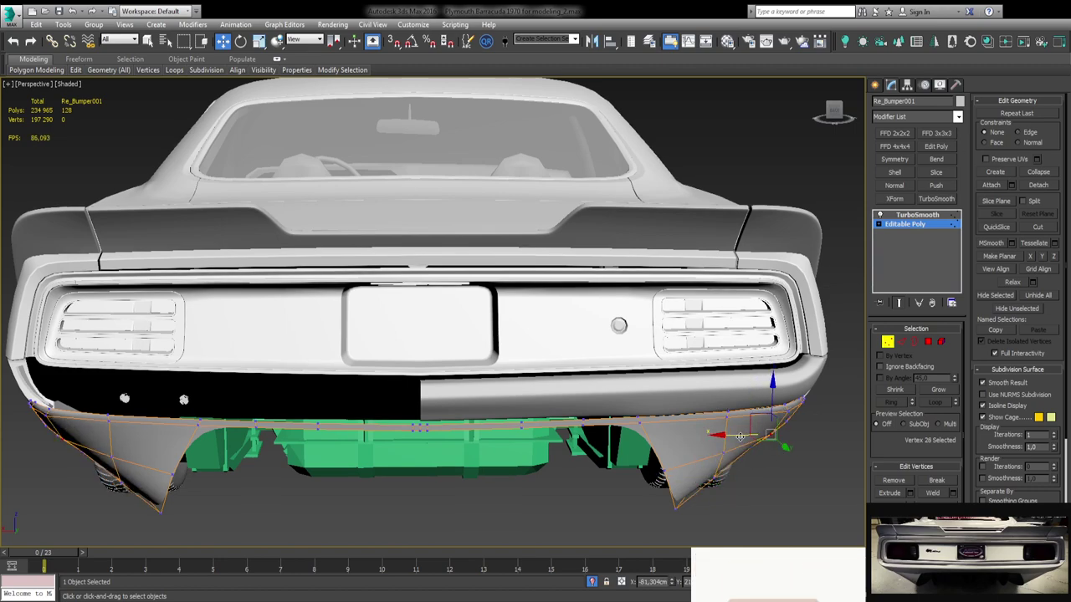
{"action": "middle_click_drag", "start_coordinate": [721, 452], "coordinate": [749, 476], "text": "alt"}
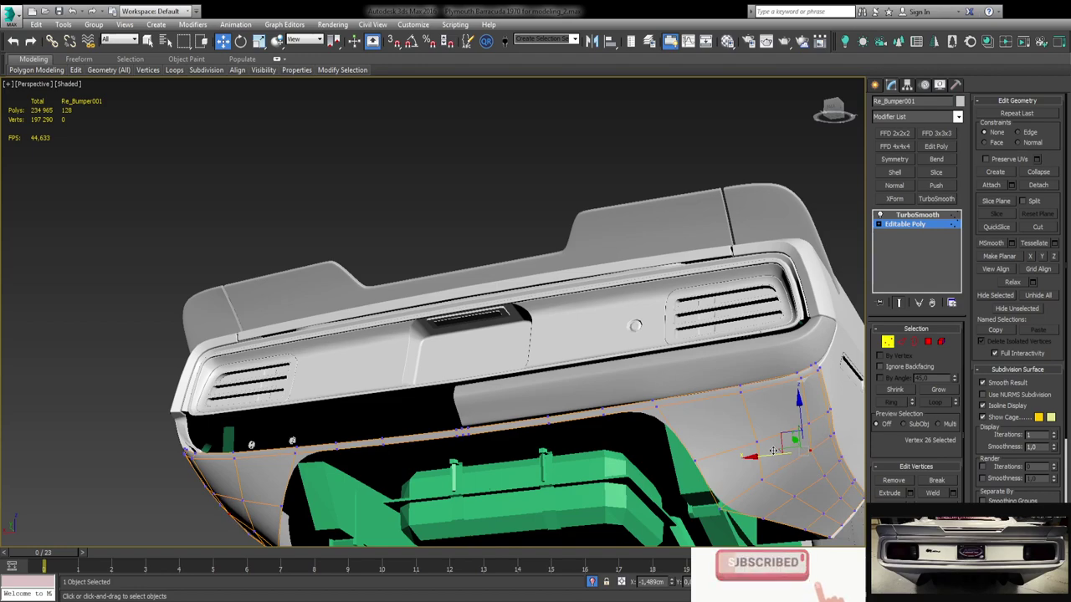
{"action": "middle_click_drag", "start_coordinate": [774, 452], "coordinate": [810, 410], "text": "alt"}
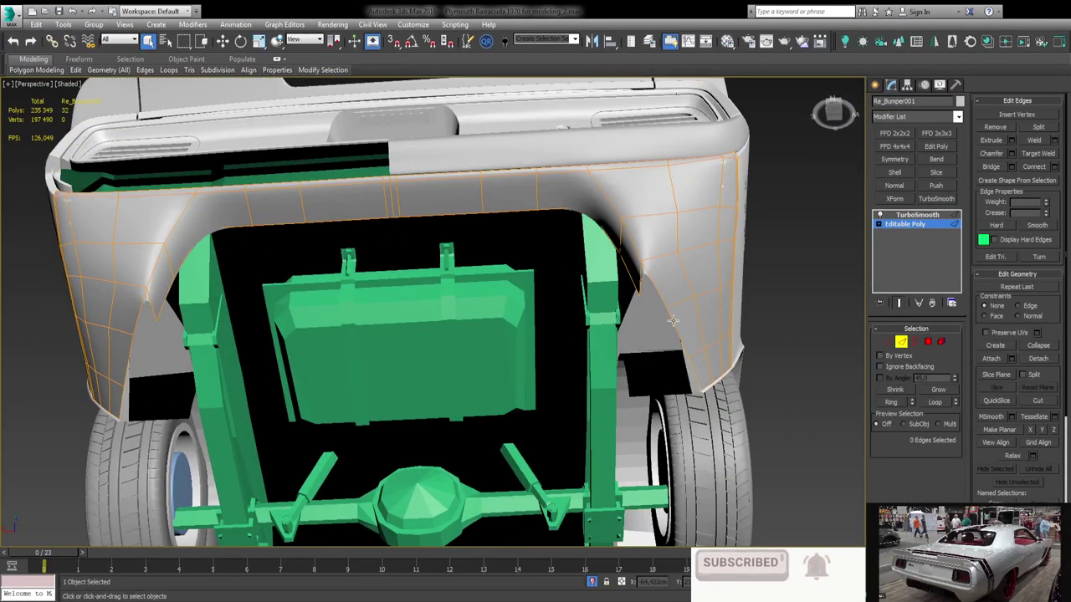
{"action": "middle_click_drag", "start_coordinate": [502, 334], "coordinate": [512, 348], "text": "alt"}
{"action": "scroll", "coordinate": [511, 348], "scroll_direction": "up", "scroll_amount": 4}
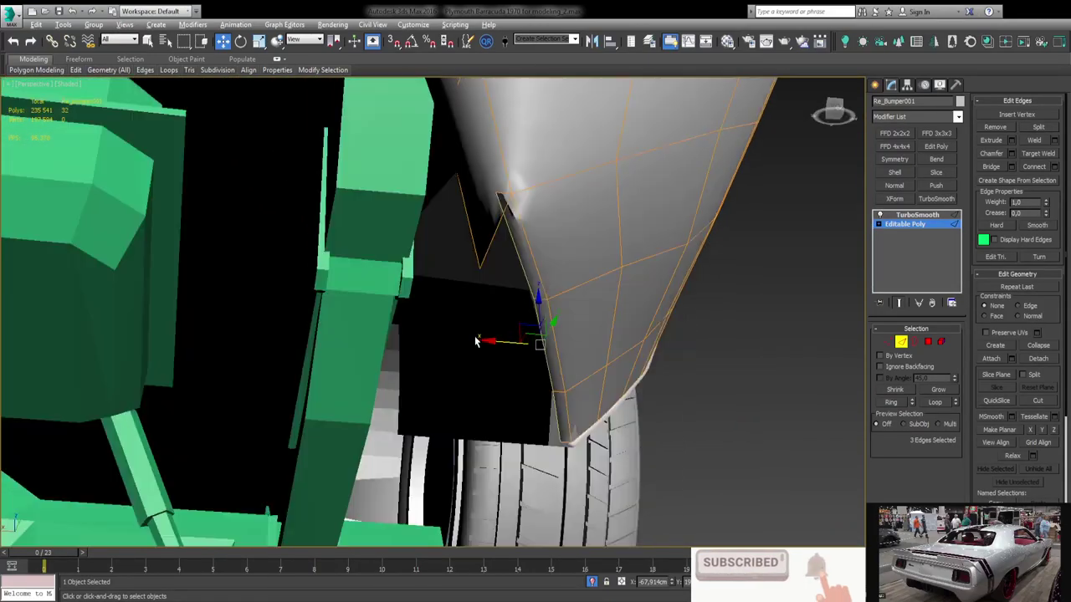
{"action": "middle_click_drag", "start_coordinate": [492, 359], "coordinate": [637, 284], "text": "alt"}
{"action": "scroll", "coordinate": [637, 283], "scroll_direction": "up", "scroll_amount": 3}
Select two valance flare vertices near the rear wheel in Vertex mode.
{"action": "key", "text": "1"}
{"action": "key", "text": "w"}
{"action": "scroll", "coordinate": [625, 369], "scroll_direction": "down", "scroll_amount": 3}
{"action": "mouse_move", "coordinate": [625, 369]}
{"action": "middle_mouse_down", "text": "alt"}
{"action": "mouse_move", "coordinate": [605, 376]}
{"action": "mouse_move", "coordinate": [636, 352]}
{"action": "mouse_move", "coordinate": [320, 429]}
{"action": "mouse_move", "coordinate": [256, 390]}
{"action": "mouse_move", "coordinate": [257, 362]}
{"action": "mouse_move", "coordinate": [483, 314]}
{"action": "middle_mouse_up", "text": "alt"}
{"action": "left_click", "coordinate": [280, 415]}
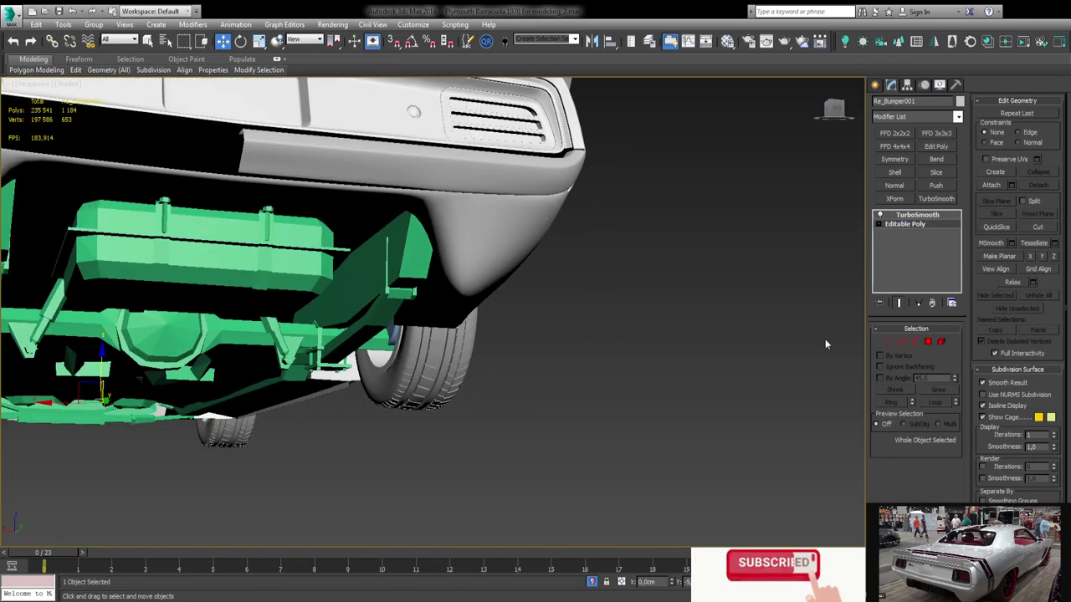
Select three inner-edge and two top-edge corner vertices on Re_Bumper001 for moving.
{"action": "key", "text": "alt+w"}
{"action": "key", "text": "alt+w"}
{"action": "mouse_move", "coordinate": [615, 311]}
{"action": "middle_mouse_down", "text": "alt"}
{"action": "mouse_move", "coordinate": [447, 253]}
{"action": "mouse_move", "coordinate": [347, 291]}
{"action": "mouse_move", "coordinate": [391, 244]}
{"action": "mouse_move", "coordinate": [352, 235]}
{"action": "mouse_move", "coordinate": [284, 192]}
{"action": "mouse_move", "coordinate": [418, 209]}
{"action": "mouse_move", "coordinate": [502, 251]}
{"action": "middle_mouse_up", "text": "alt"}
{"action": "key", "text": "2"}
{"action": "key", "text": "q"}
{"action": "key", "text": "2"}
{"action": "scroll", "coordinate": [502, 251], "scroll_direction": "up", "scroll_amount": 5}
{"action": "key", "text": "q"}
{"action": "middle_click_drag", "start_coordinate": [423, 293], "coordinate": [502, 251], "text": "alt"}
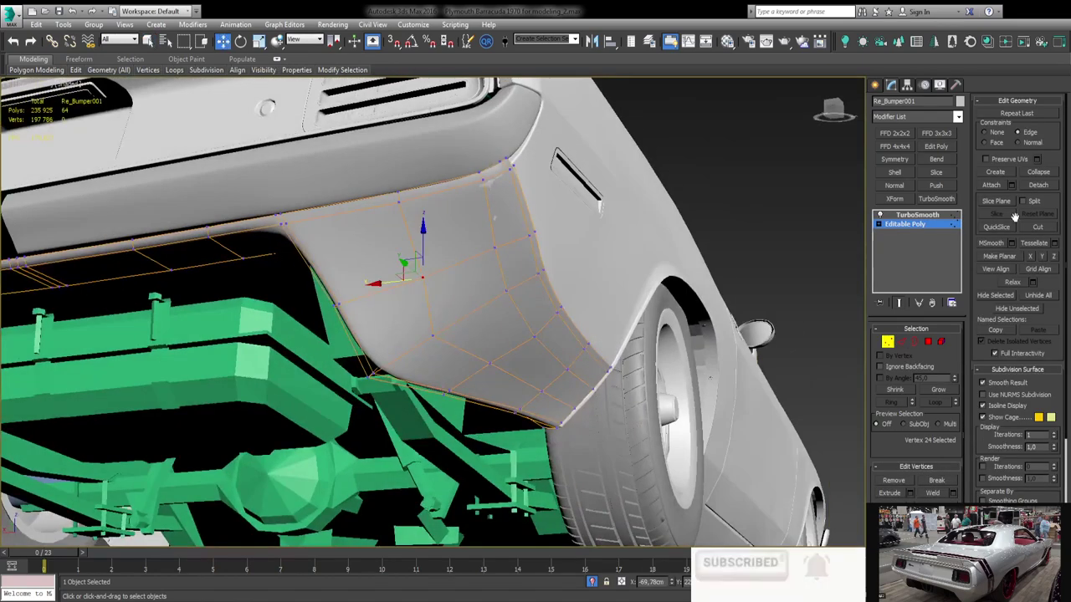
{"action": "key", "text": "w"}
{"action": "left_click_drag", "start_coordinate": [373, 306], "coordinate": [395, 262]}
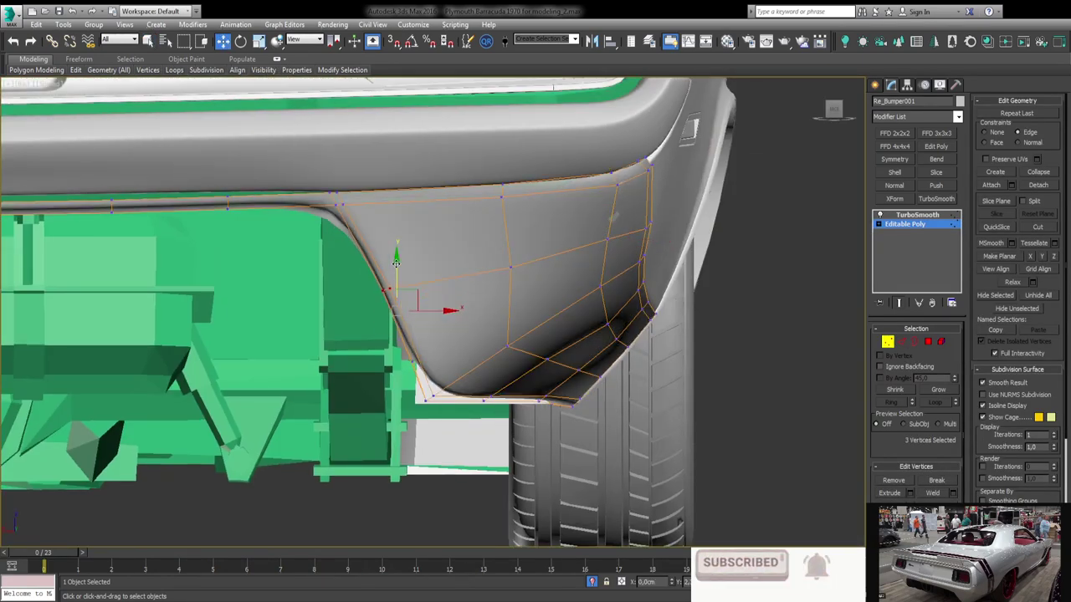
{"action": "left_click_drag", "start_coordinate": [475, 187], "coordinate": [508, 202]}
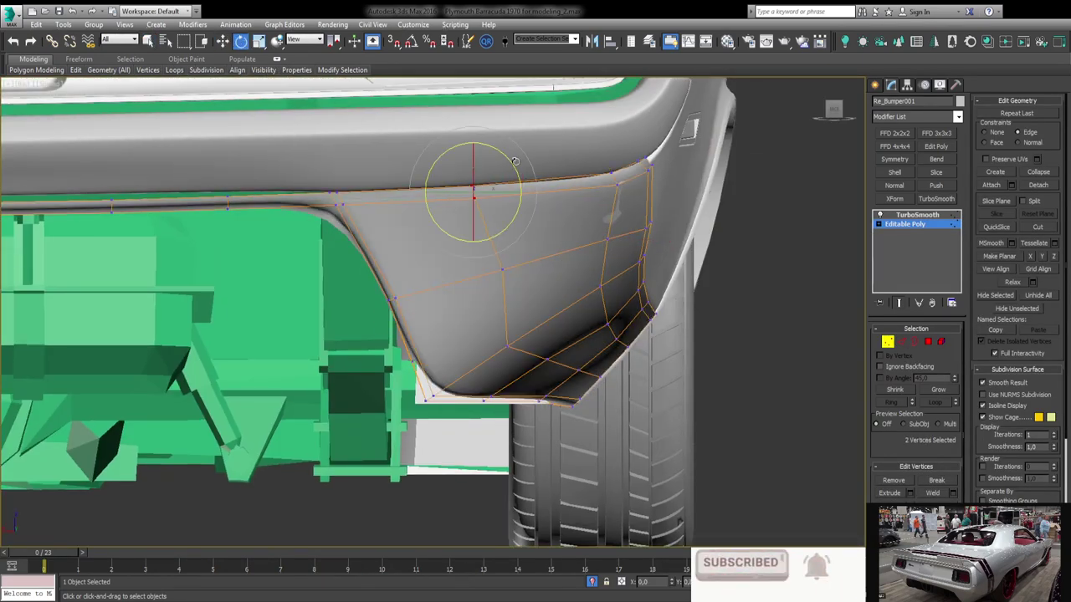
Inspect the rear valance corner beside the right rear wheel from several angles.
{"action": "mouse_move", "coordinate": [626, 337]}
{"action": "middle_mouse_down", "text": "alt"}
{"action": "mouse_move", "coordinate": [519, 401]}
{"action": "mouse_move", "coordinate": [473, 334]}
{"action": "mouse_move", "coordinate": [480, 287]}
{"action": "mouse_move", "coordinate": [500, 421]}
{"action": "mouse_move", "coordinate": [502, 373]}
{"action": "mouse_move", "coordinate": [503, 382]}
{"action": "middle_mouse_up", "text": "alt"}
{"action": "mouse_move", "coordinate": [469, 301]}
{"action": "middle_mouse_down", "text": "alt"}
{"action": "mouse_move", "coordinate": [435, 309]}
{"action": "mouse_move", "coordinate": [468, 319]}
{"action": "middle_mouse_up", "text": "alt"}
{"action": "middle_click_drag", "start_coordinate": [442, 425], "coordinate": [492, 393], "text": "alt"}
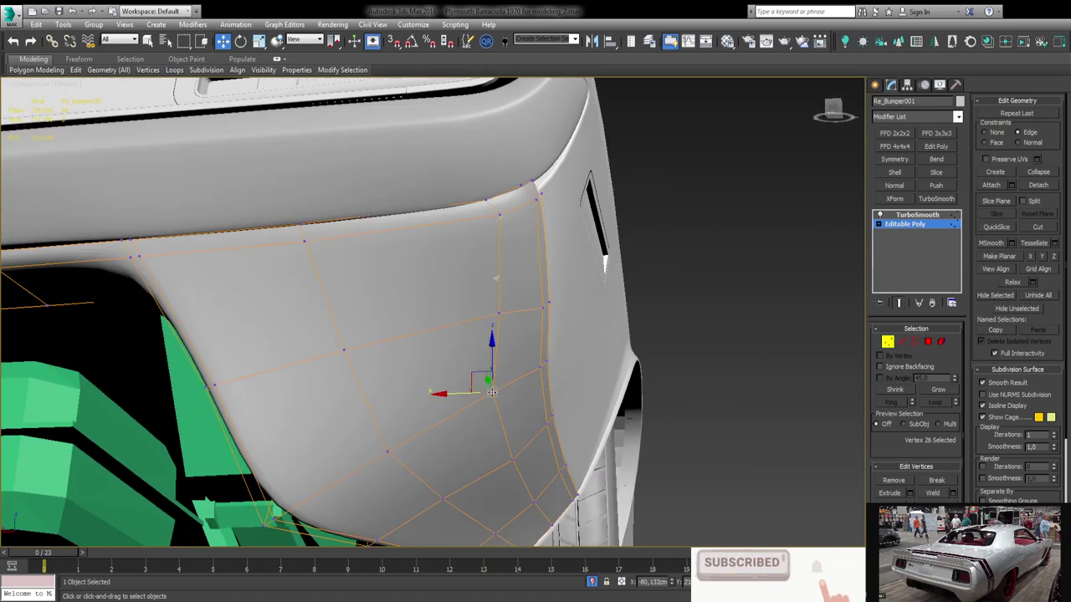
{"action": "mouse_move", "coordinate": [498, 312]}
{"action": "middle_mouse_down", "text": "alt"}
{"action": "mouse_move", "coordinate": [459, 354]}
{"action": "mouse_move", "coordinate": [502, 329]}
{"action": "mouse_move", "coordinate": [502, 306]}
{"action": "mouse_move", "coordinate": [435, 343]}
{"action": "mouse_move", "coordinate": [476, 390]}
{"action": "middle_mouse_up", "text": "alt"}
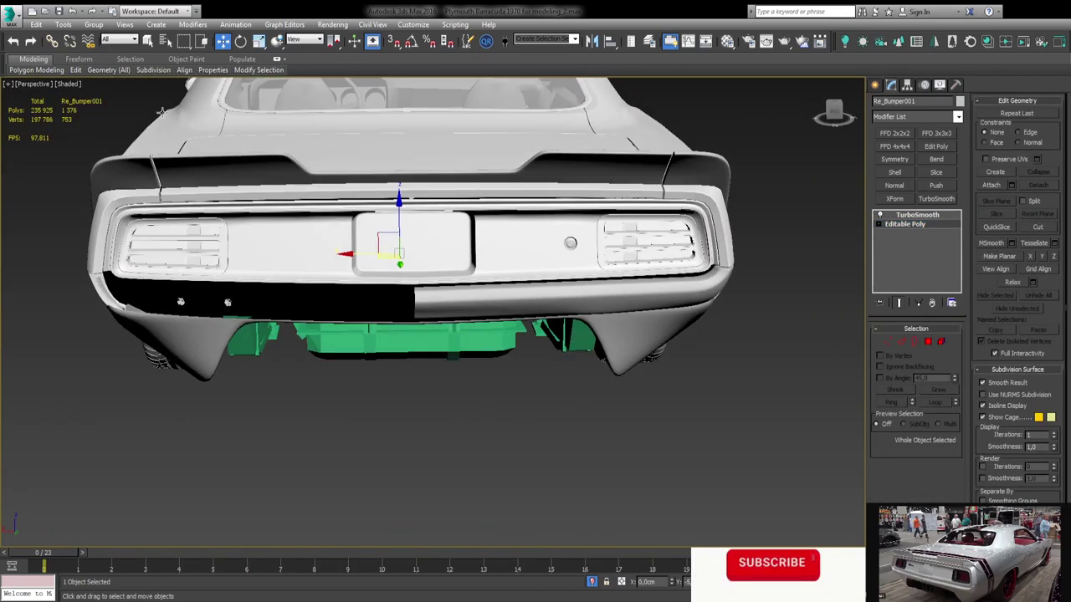
{"action": "mouse_move", "coordinate": [418, 318]}
{"action": "middle_mouse_down", "text": "alt"}
{"action": "mouse_move", "coordinate": [536, 335]}
{"action": "mouse_move", "coordinate": [871, 344]}
{"action": "middle_mouse_up", "text": "alt"}
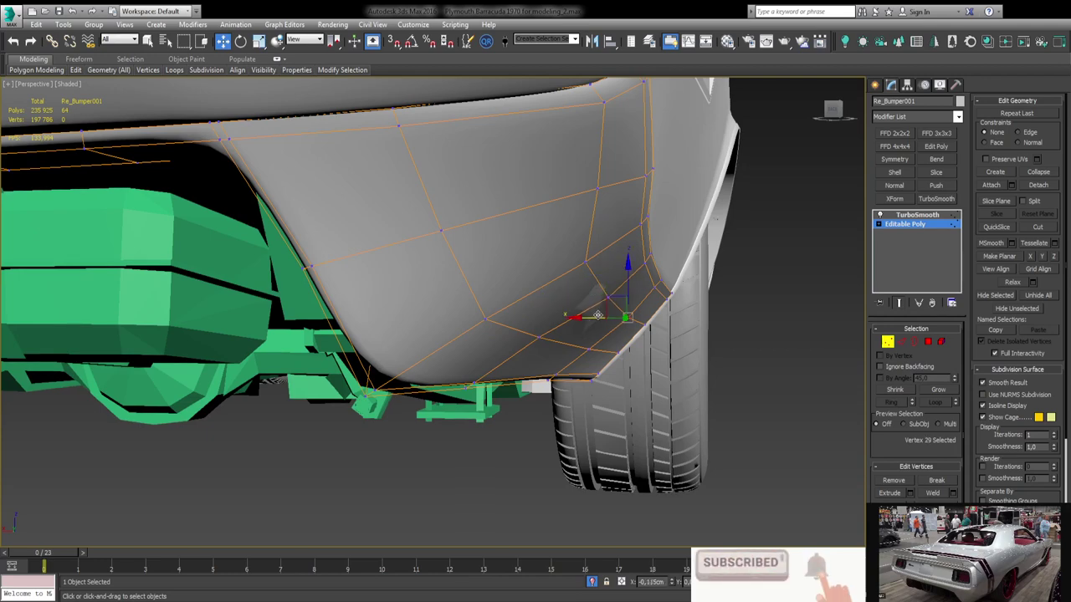
{"action": "middle_click_drag", "start_coordinate": [590, 297], "coordinate": [608, 264], "text": "alt"}
{"action": "mouse_move", "coordinate": [733, 312]}
{"action": "middle_mouse_down", "text": "alt"}
{"action": "mouse_move", "coordinate": [529, 309]}
{"action": "mouse_move", "coordinate": [257, 369]}
{"action": "middle_mouse_up", "text": "alt"}
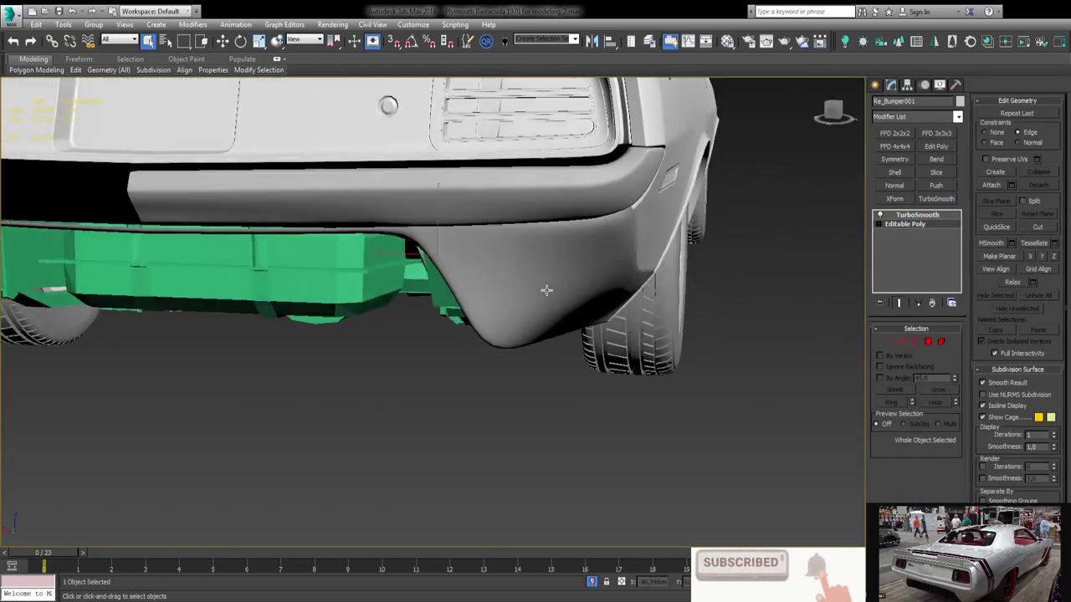
Check the corner's curvature, then leave vertex editing to preview the smoothed result (1,376 polygons).
{"action": "key", "text": "1"}
{"action": "middle_click_drag", "start_coordinate": [557, 275], "coordinate": [538, 346], "text": "alt"}
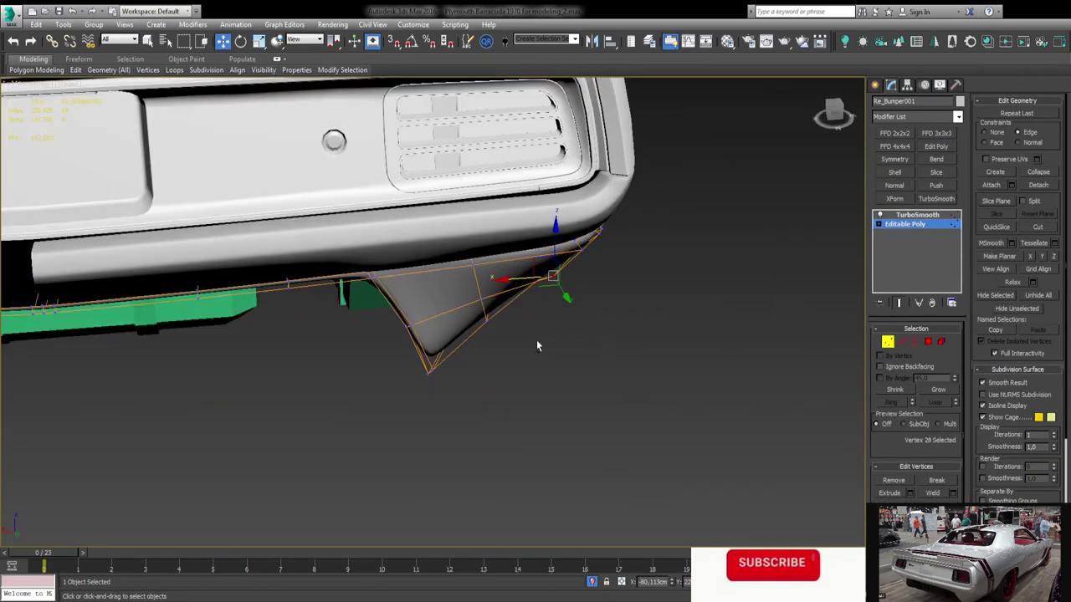
{"action": "middle_click_drag", "start_coordinate": [526, 267], "coordinate": [512, 276], "text": "alt"}
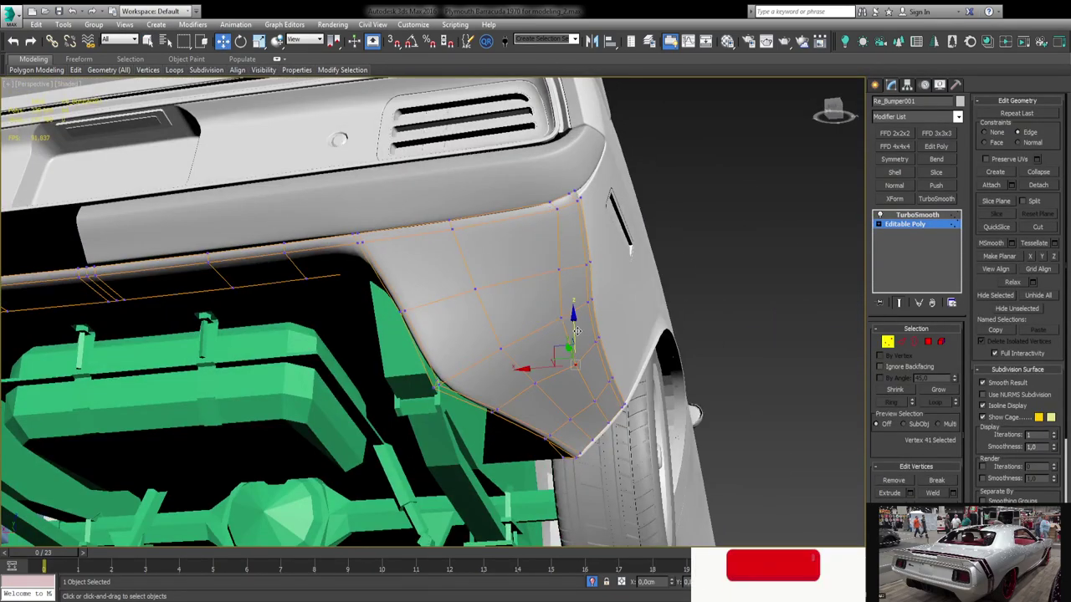
{"action": "mouse_move", "coordinate": [539, 371]}
{"action": "middle_mouse_down", "text": "alt"}
{"action": "mouse_move", "coordinate": [548, 335]}
{"action": "mouse_move", "coordinate": [669, 375]}
{"action": "middle_mouse_up", "text": "alt"}
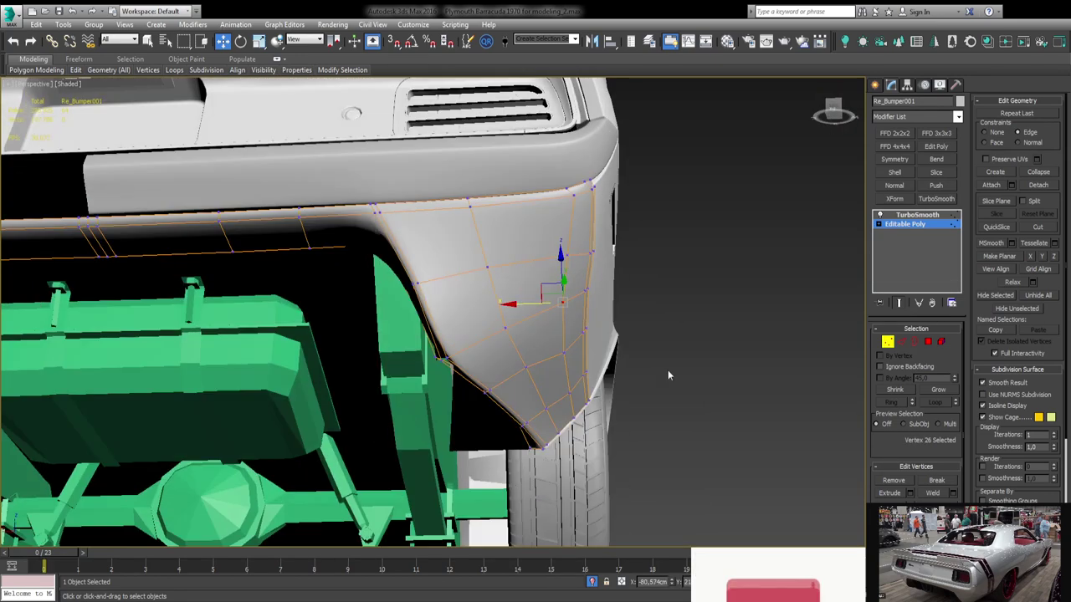
{"action": "key", "text": "1"}
{"action": "scroll", "coordinate": [568, 301], "scroll_direction": "down", "scroll_amount": 5}
{"action": "middle_click_drag", "start_coordinate": [568, 299], "coordinate": [589, 89], "text": "alt"}
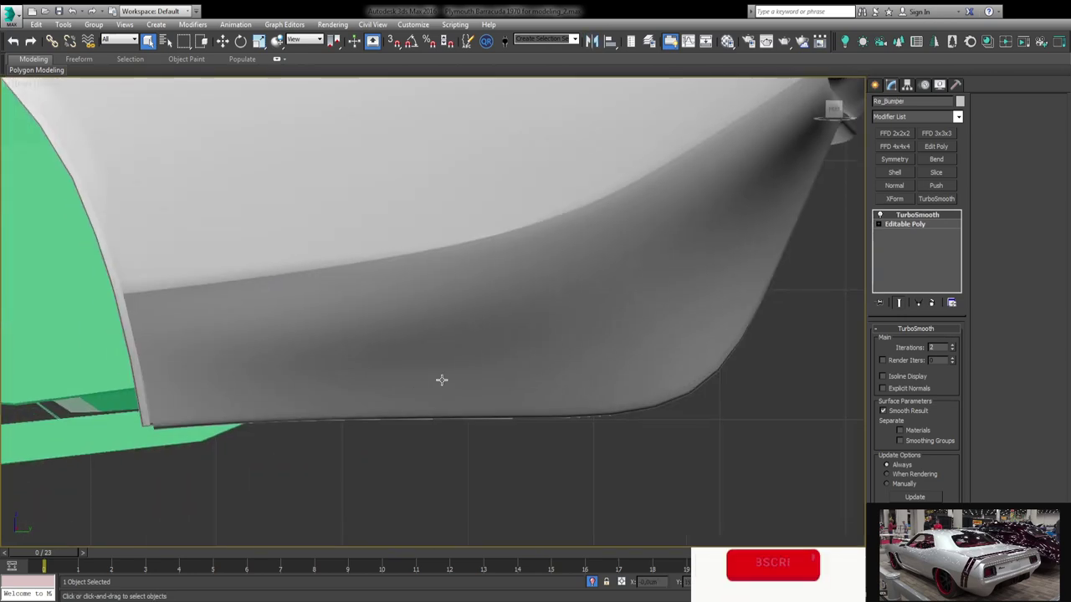
Select the strip of faces along the bumper's lower edge and view the grey panel underneath.
{"action": "left_click", "coordinate": [591, 398]}
{"action": "key", "text": "q"}
{"action": "scroll", "coordinate": [636, 387], "scroll_direction": "down", "scroll_amount": 5}
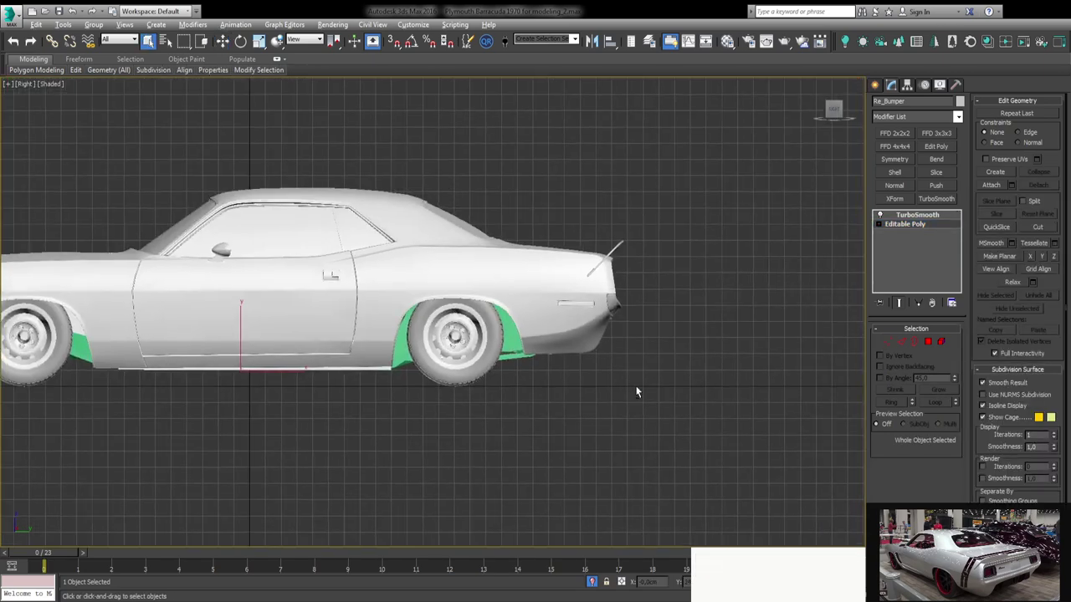
{"action": "middle_click_drag", "start_coordinate": [636, 387], "coordinate": [596, 349], "text": "alt"}
{"action": "scroll", "coordinate": [596, 349], "scroll_direction": "up", "scroll_amount": 2}
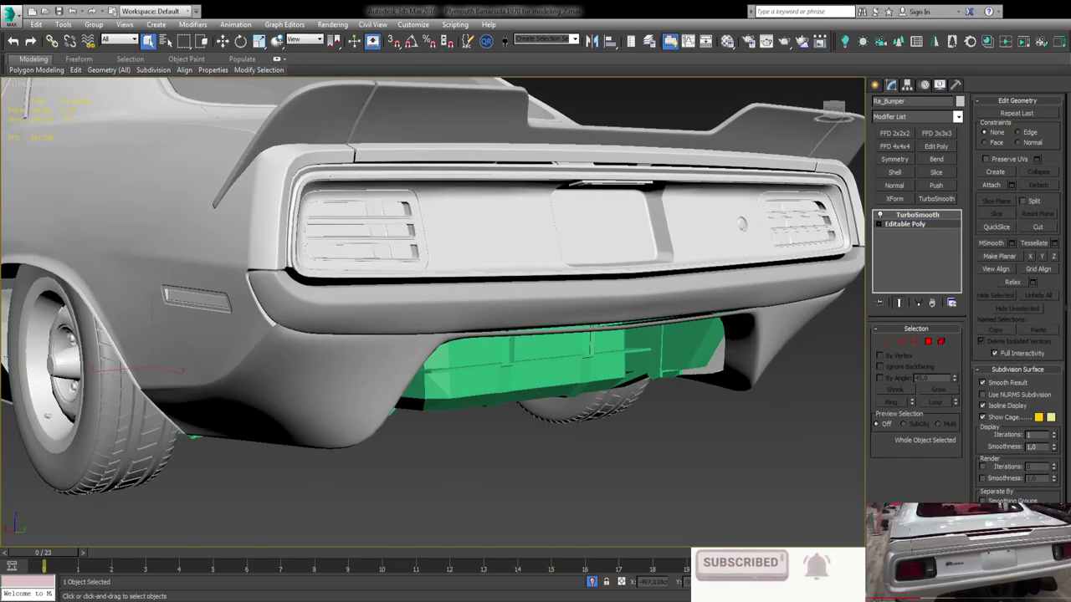
{"action": "middle_click_drag", "start_coordinate": [502, 335], "coordinate": [469, 318], "text": "alt"}
{"action": "scroll", "coordinate": [353, 270], "scroll_direction": "up", "scroll_amount": 5}
{"action": "left_click", "coordinate": [393, 269]}
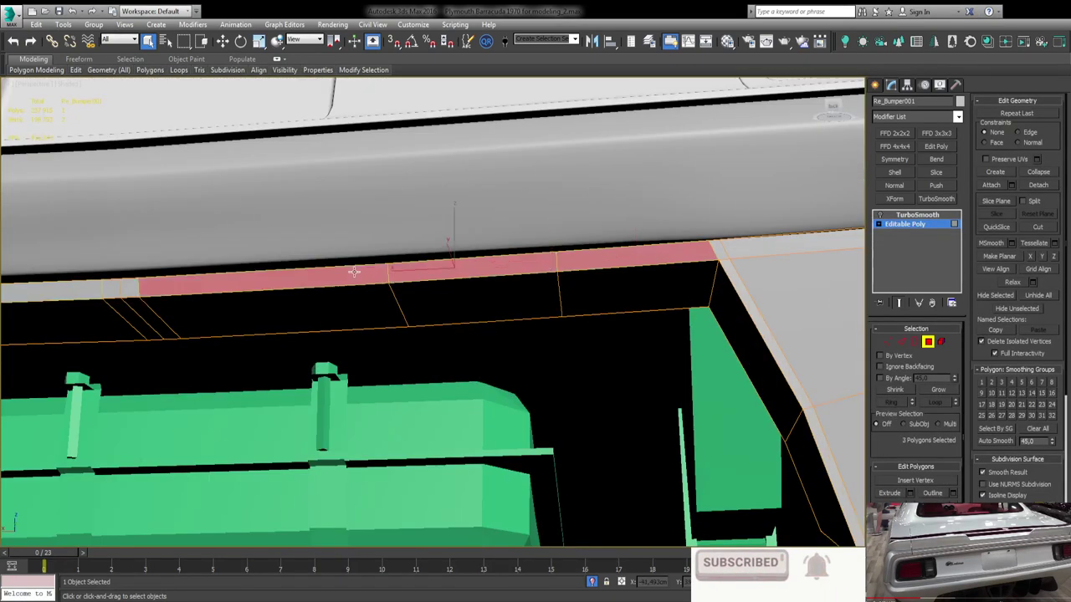
{"action": "middle_click_drag", "start_coordinate": [435, 251], "coordinate": [384, 246], "text": "alt"}
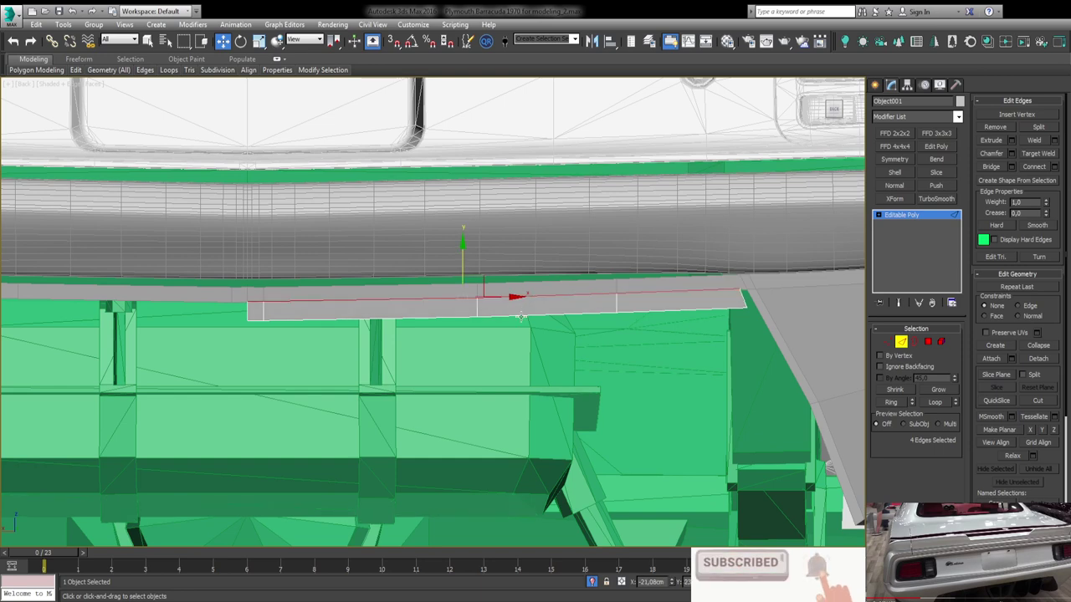
{"action": "middle_click_drag", "start_coordinate": [523, 318], "coordinate": [506, 374], "text": "alt"}
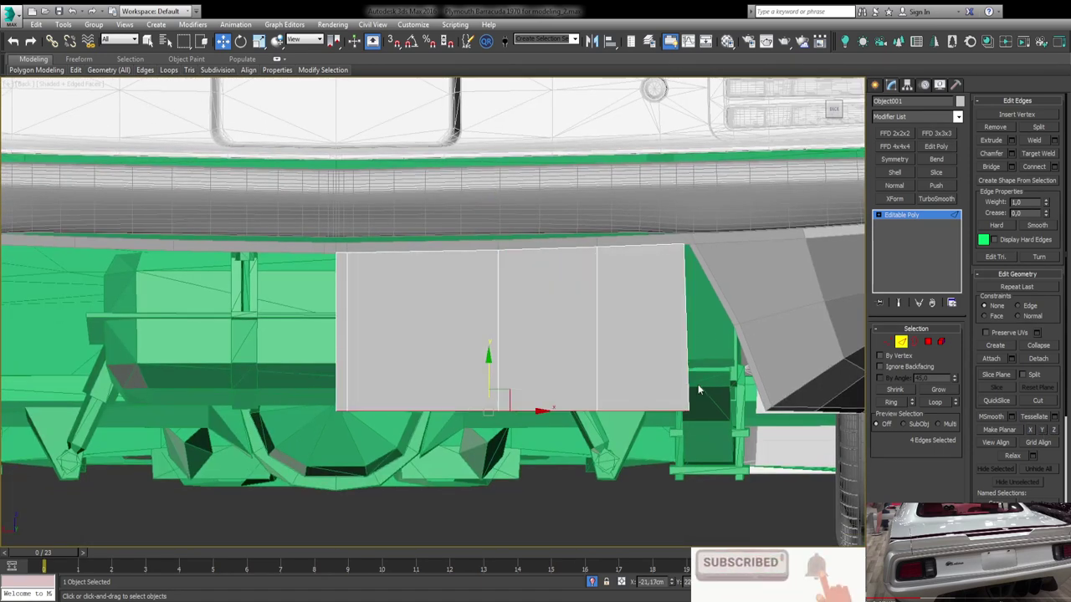
Isolate the grey panel and align its middle vertices and top corner to the angled edge.
{"action": "key", "text": "alt+q"}
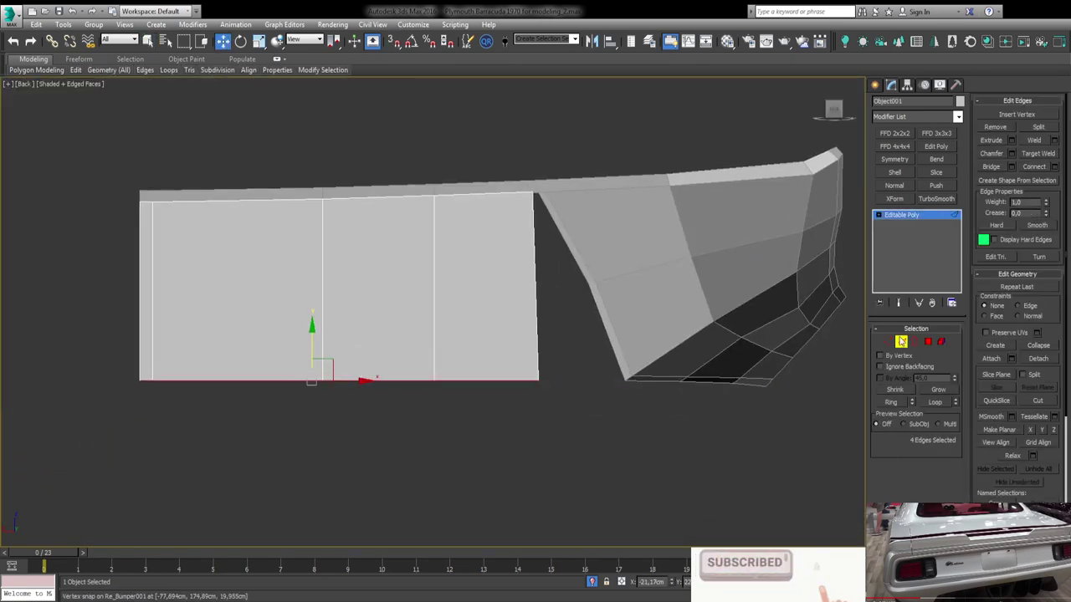
{"action": "middle_click_drag", "start_coordinate": [551, 272], "coordinate": [550, 280]}
{"action": "key", "text": "1"}
{"action": "key", "text": "w"}
{"action": "left_click_drag", "start_coordinate": [559, 374], "coordinate": [506, 413]}
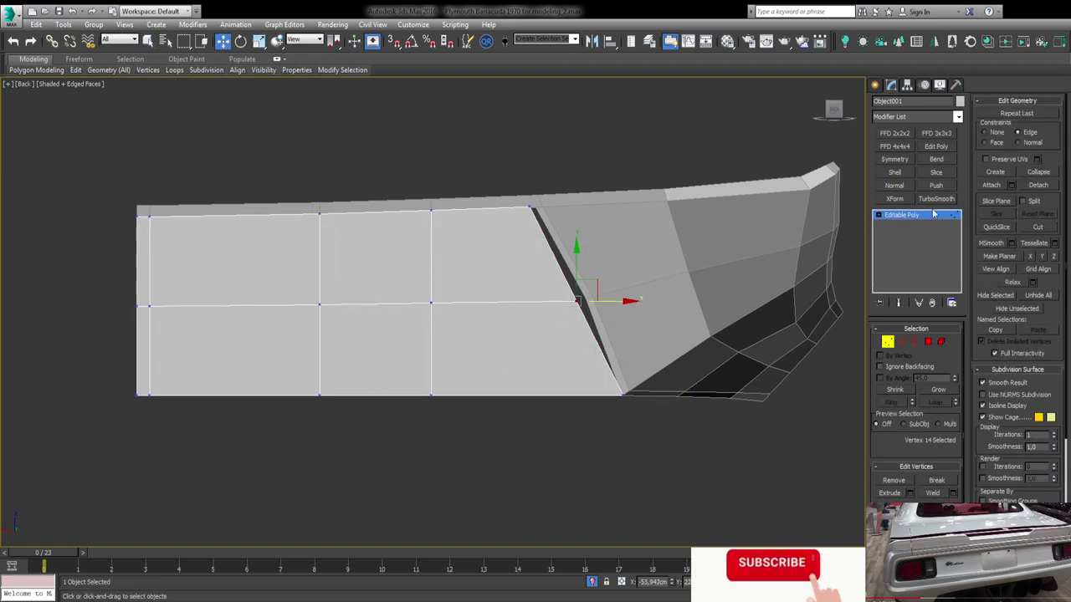
{"action": "left_click_drag", "start_coordinate": [139, 286], "coordinate": [589, 354]}
{"action": "scroll", "coordinate": [588, 335], "scroll_direction": "up", "scroll_amount": 5}
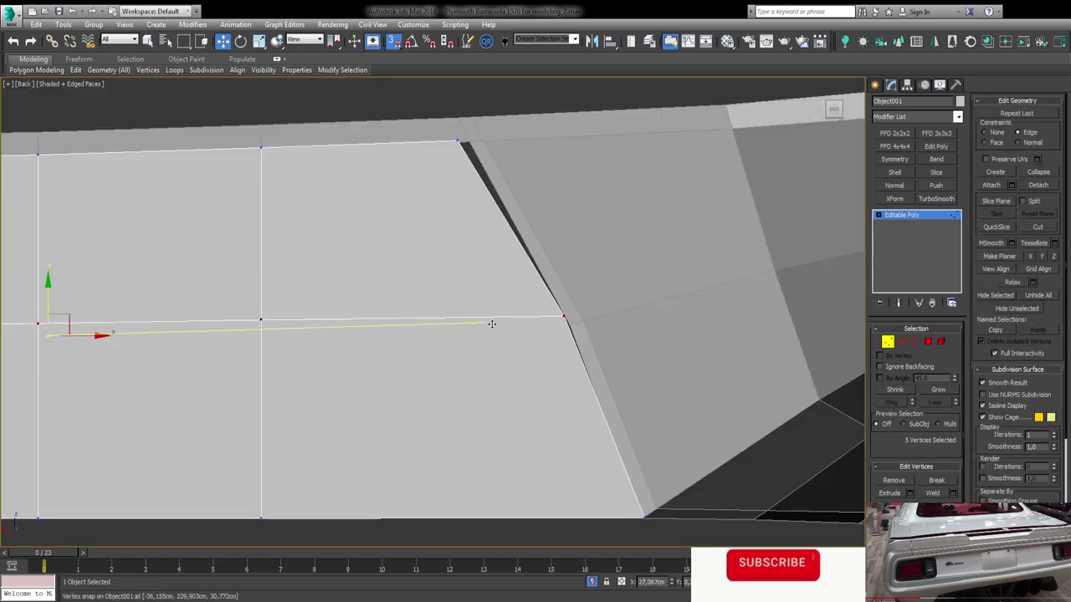
{"action": "left_click_drag", "start_coordinate": [36, 327], "coordinate": [562, 317]}
{"action": "scroll", "coordinate": [585, 335], "scroll_direction": "down", "scroll_amount": 4}
{"action": "left_click_drag", "start_coordinate": [555, 208], "coordinate": [561, 199]}
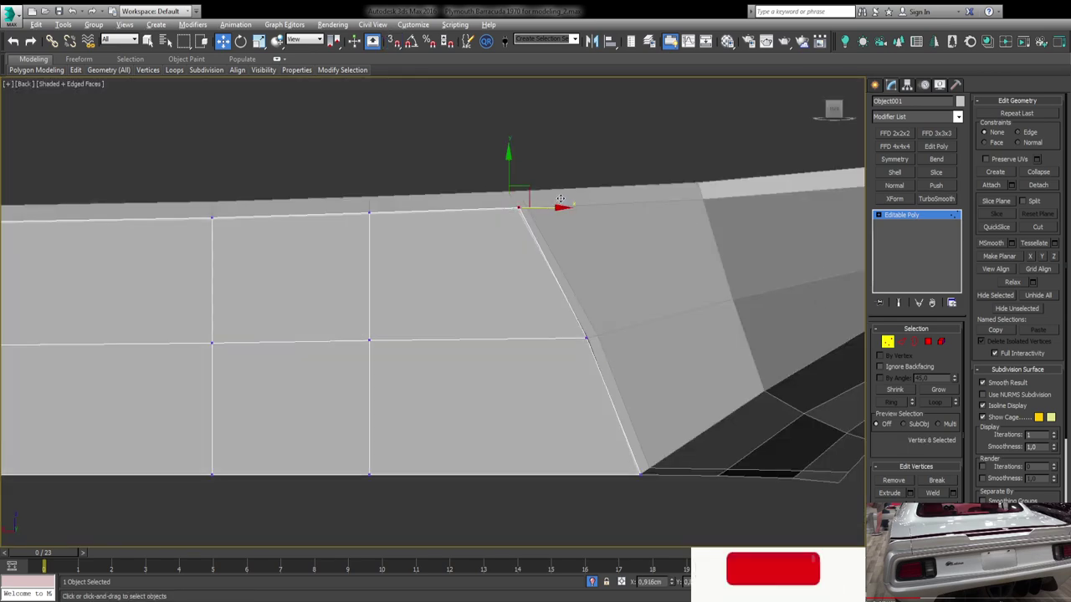
{"action": "key", "text": "alt+q"}
{"action": "key", "text": "alt+q"}
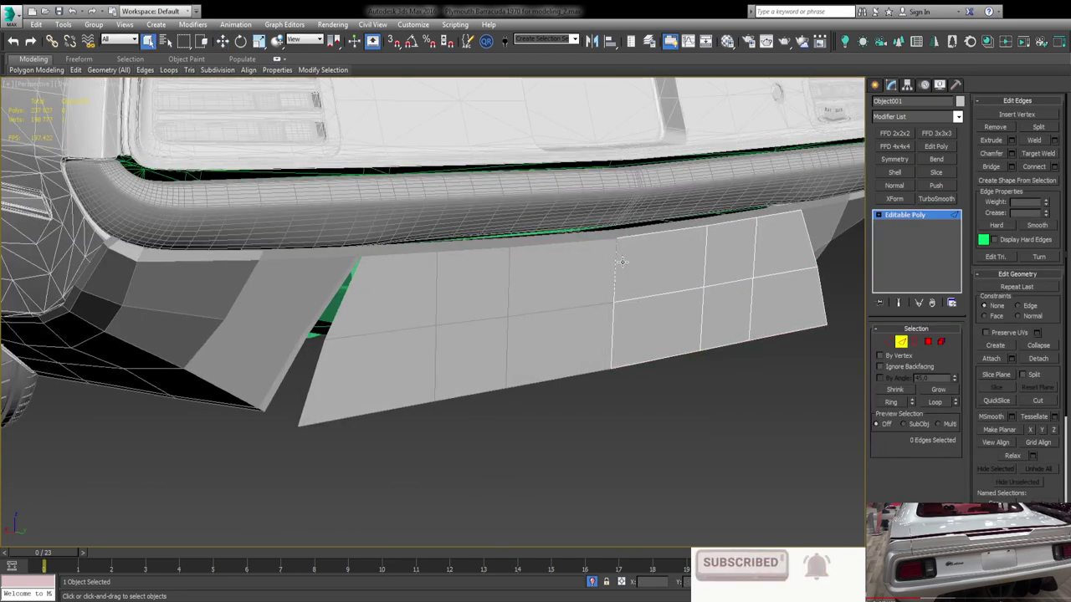
Pull the panel's bottom edge inward and select its six faces.
{"action": "key", "text": "w"}
{"action": "left_click", "coordinate": [695, 351]}
{"action": "left_click_drag", "start_coordinate": [755, 371], "coordinate": [694, 282]}
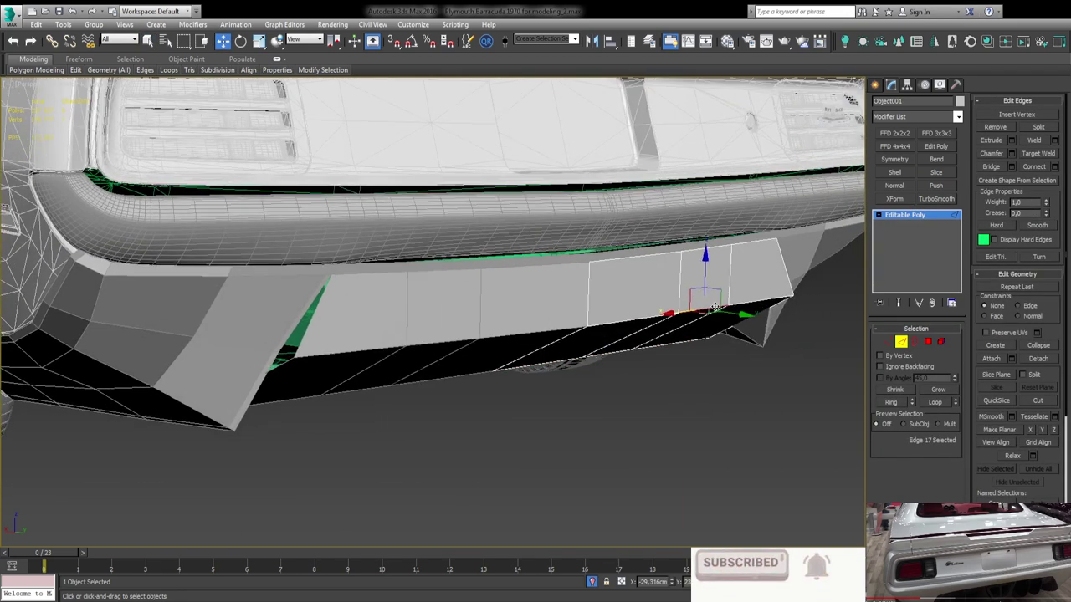
{"action": "middle_click_drag", "start_coordinate": [716, 306], "coordinate": [688, 321], "text": "alt"}
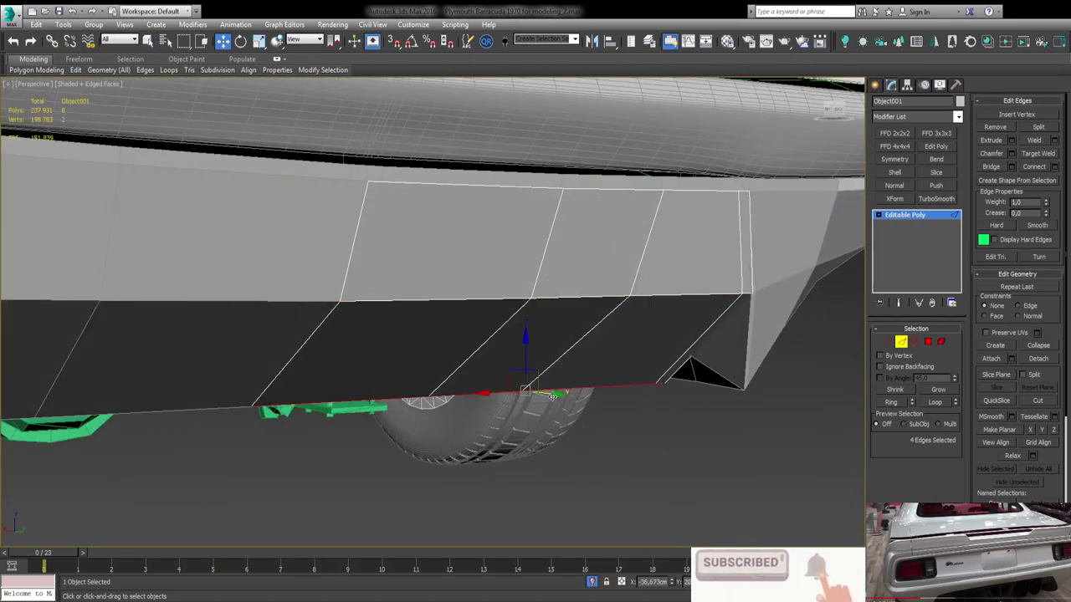
{"action": "key", "text": "4"}
{"action": "left_click_drag", "start_coordinate": [482, 183], "coordinate": [695, 376]}
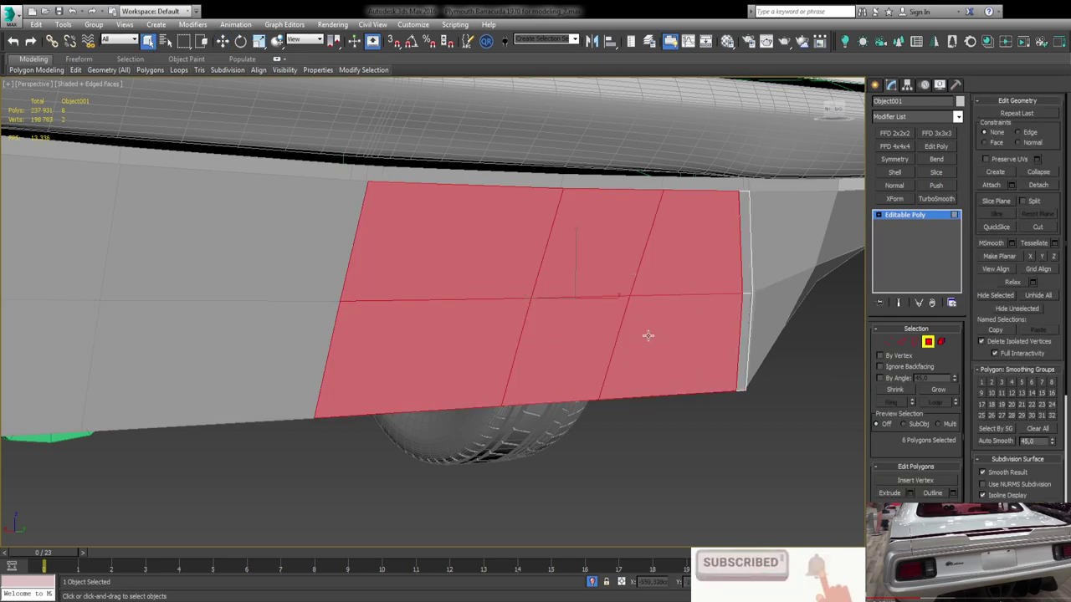
{"action": "key", "text": "w"}
{"action": "middle_click_drag", "start_coordinate": [439, 355], "coordinate": [622, 222], "text": "alt"}
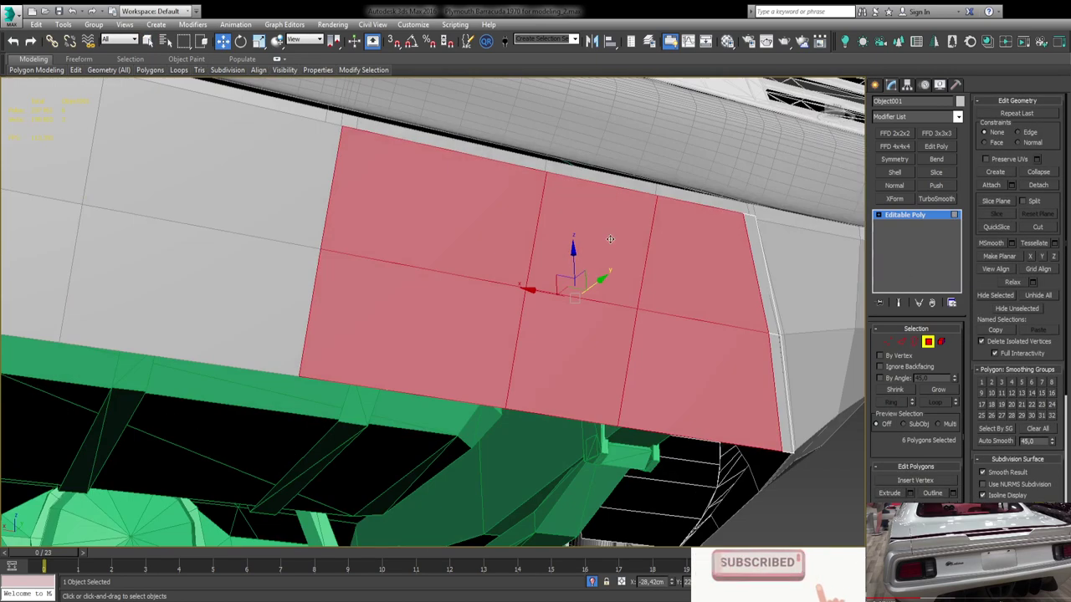
Select the panel's bottom edges and add a TurboSmooth modifier to the panel.
{"action": "key", "text": "2"}
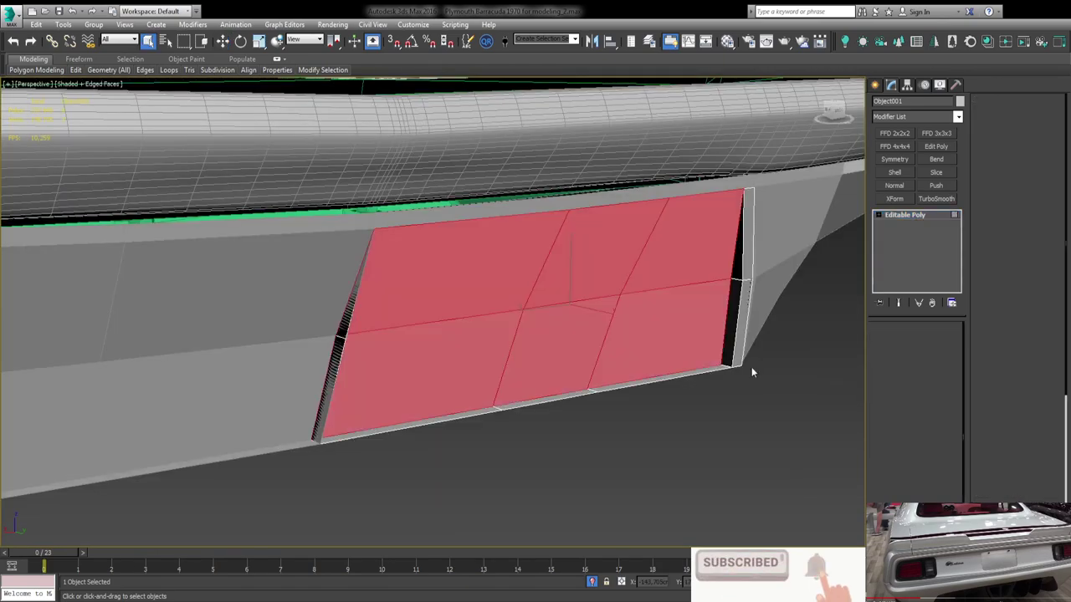
{"action": "left_click", "coordinate": [752, 366]}
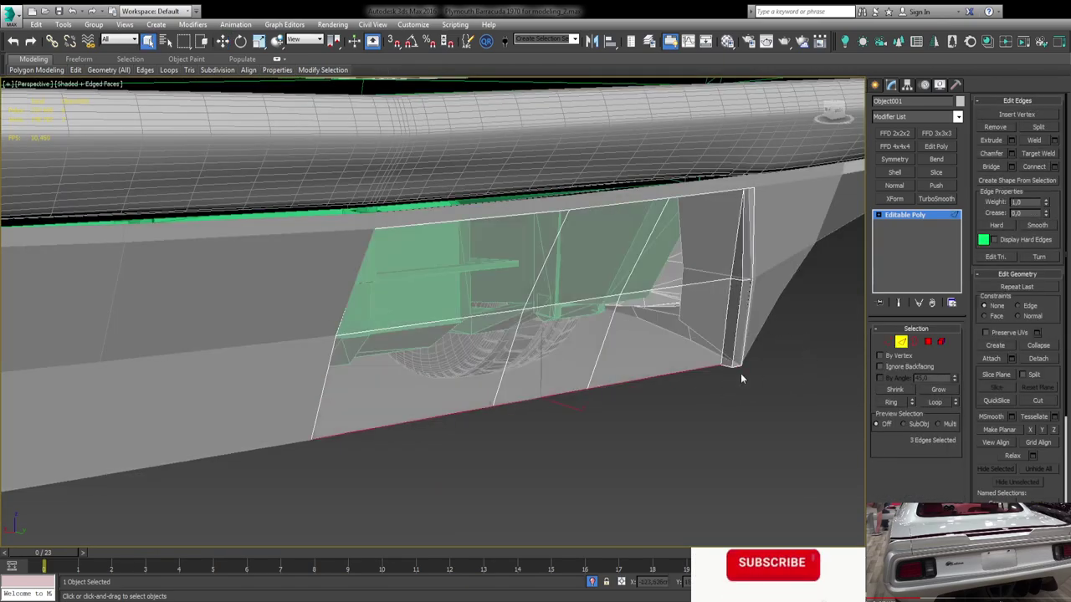
{"action": "key", "text": "2"}
{"action": "left_click", "coordinate": [544, 407]}
{"action": "mouse_move", "coordinate": [544, 406]}
{"action": "middle_mouse_down", "text": "alt"}
{"action": "mouse_move", "coordinate": [554, 269]}
{"action": "mouse_move", "coordinate": [605, 259]}
{"action": "mouse_move", "coordinate": [630, 282]}
{"action": "mouse_move", "coordinate": [636, 251]}
{"action": "mouse_move", "coordinate": [617, 287]}
{"action": "middle_mouse_up", "text": "alt"}
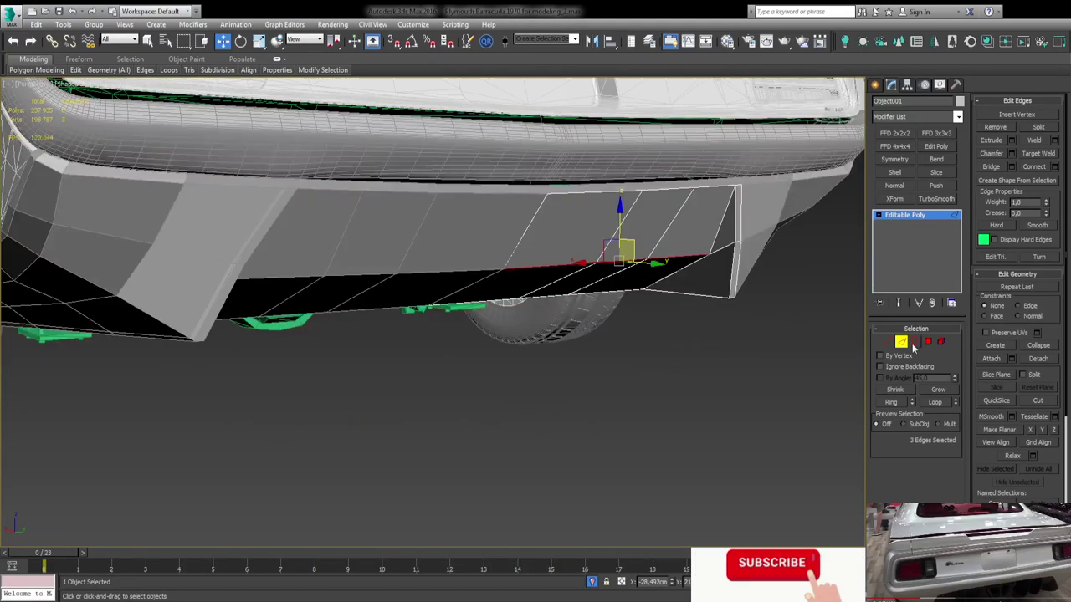
{"action": "left_click", "coordinate": [936, 198]}
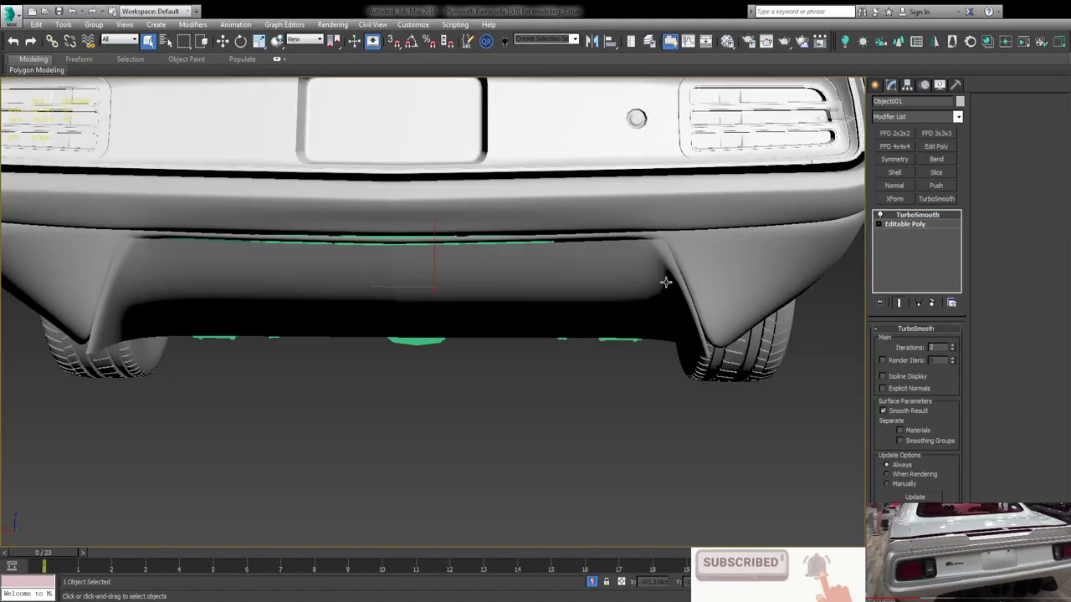
{"action": "left_click", "coordinate": [906, 225]}
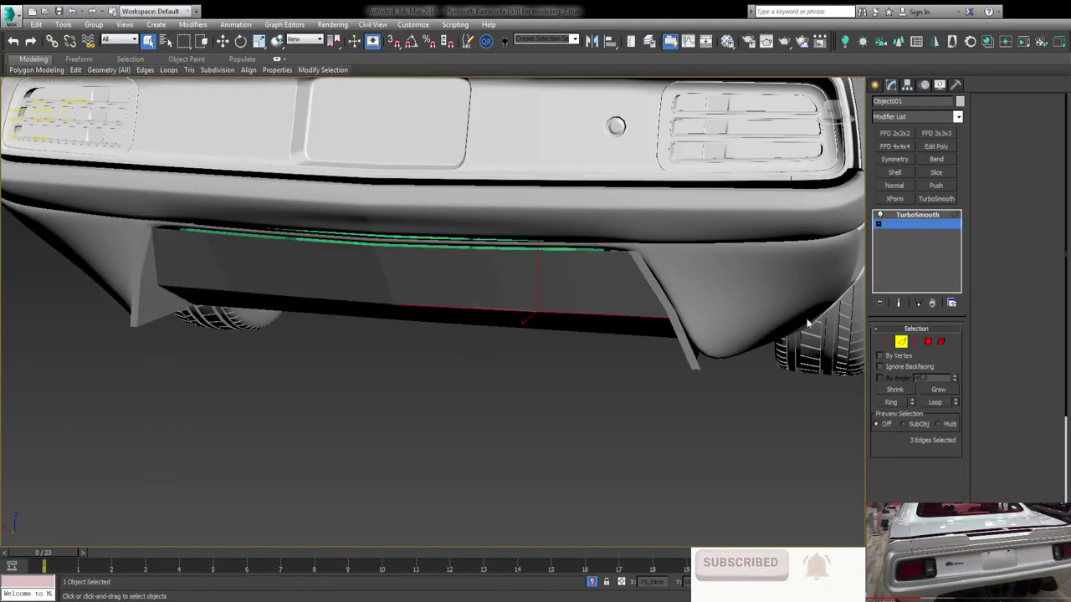
Extend new faces out from the panel's selected edges under the bumper.
{"action": "key", "text": "2"}
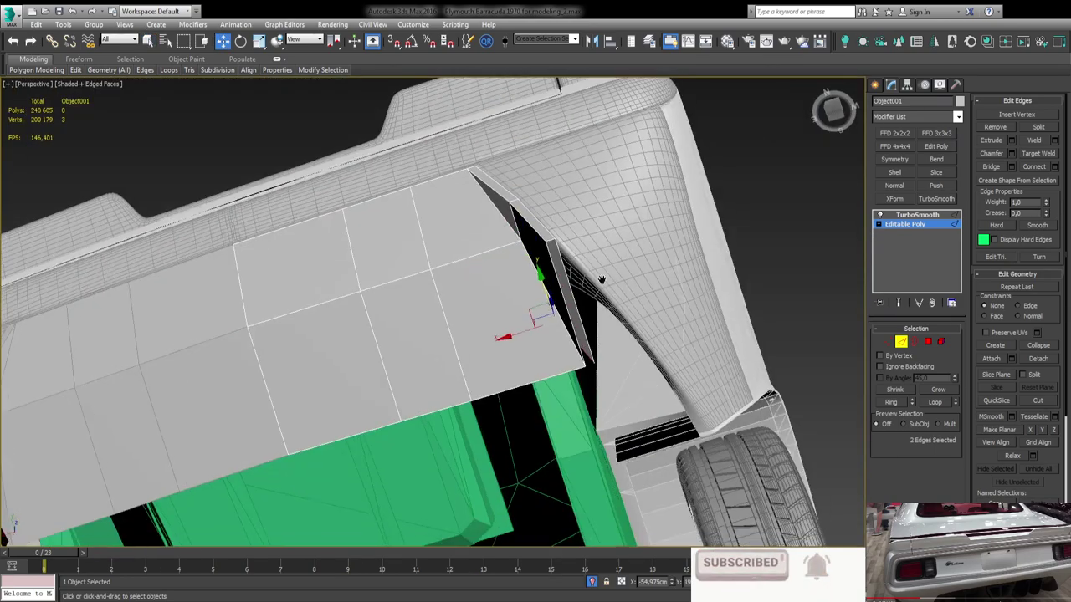
{"action": "middle_click_drag", "start_coordinate": [511, 276], "coordinate": [530, 282], "text": "alt"}
{"action": "left_click_drag", "start_coordinate": [530, 282], "coordinate": [541, 305], "text": "shift"}
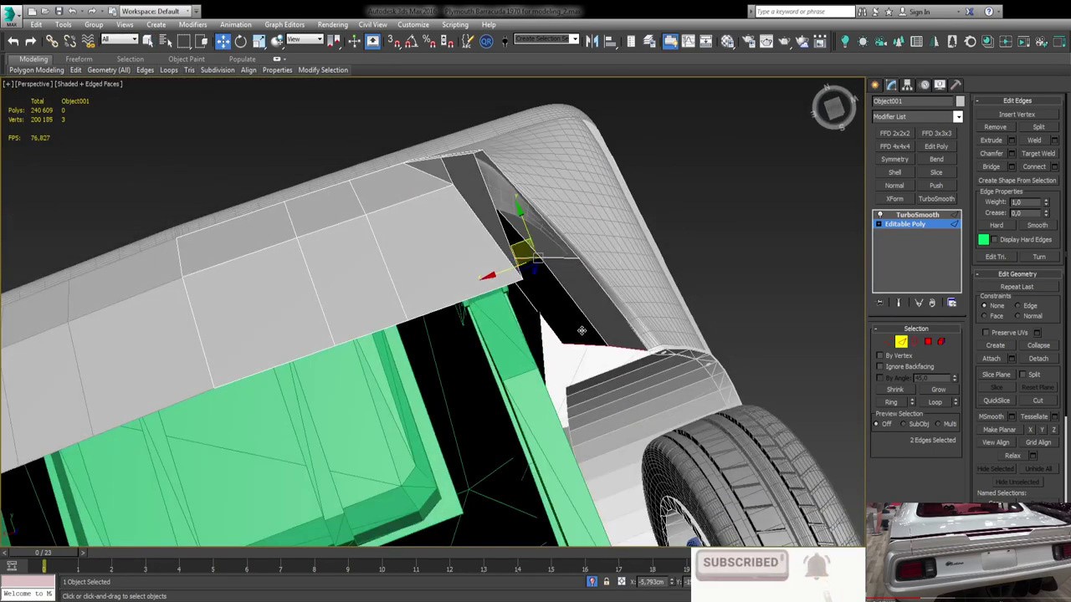
{"action": "middle_click_drag", "start_coordinate": [581, 331], "coordinate": [518, 287], "text": "alt"}
{"action": "left_click", "coordinate": [519, 287]}
{"action": "mouse_move", "coordinate": [381, 268]}
{"action": "middle_mouse_down", "text": "alt"}
{"action": "mouse_move", "coordinate": [615, 220]}
{"action": "mouse_move", "coordinate": [632, 270]}
{"action": "mouse_move", "coordinate": [486, 275]}
{"action": "middle_mouse_up", "text": "alt"}
{"action": "key", "text": "1"}
{"action": "key", "text": "2"}
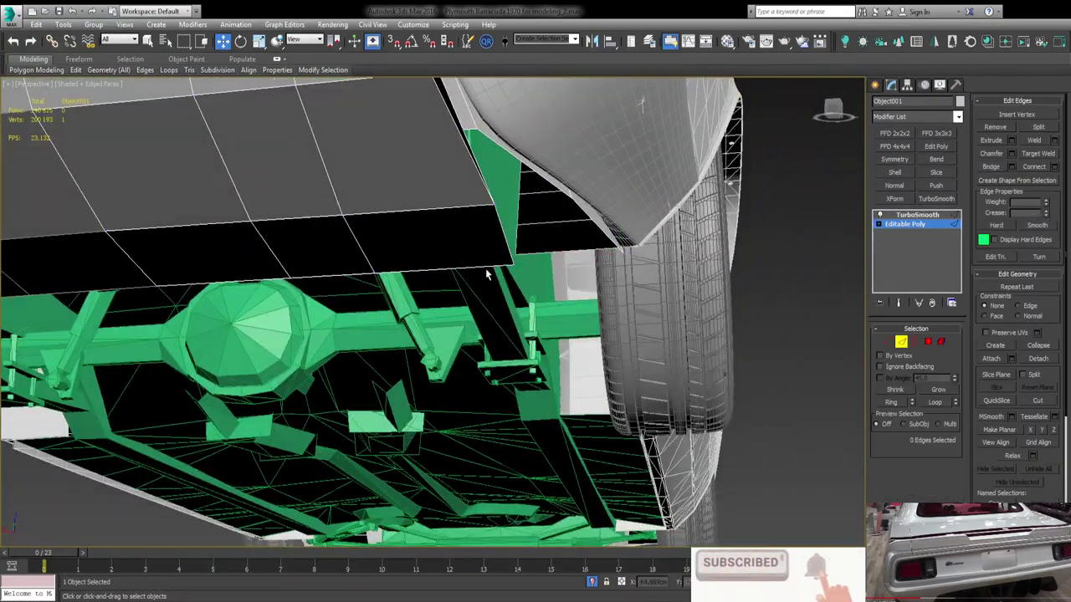
{"action": "scroll", "coordinate": [569, 284], "scroll_direction": "down", "scroll_amount": 10}
{"action": "mouse_move", "coordinate": [596, 318]}
{"action": "middle_mouse_down", "text": "alt"}
{"action": "mouse_move", "coordinate": [726, 298]}
{"action": "mouse_move", "coordinate": [621, 315]}
{"action": "middle_mouse_up", "text": "alt"}
Isolate the panel and extrude its edges twice more into additional faces.
{"action": "key", "text": "alt+q"}
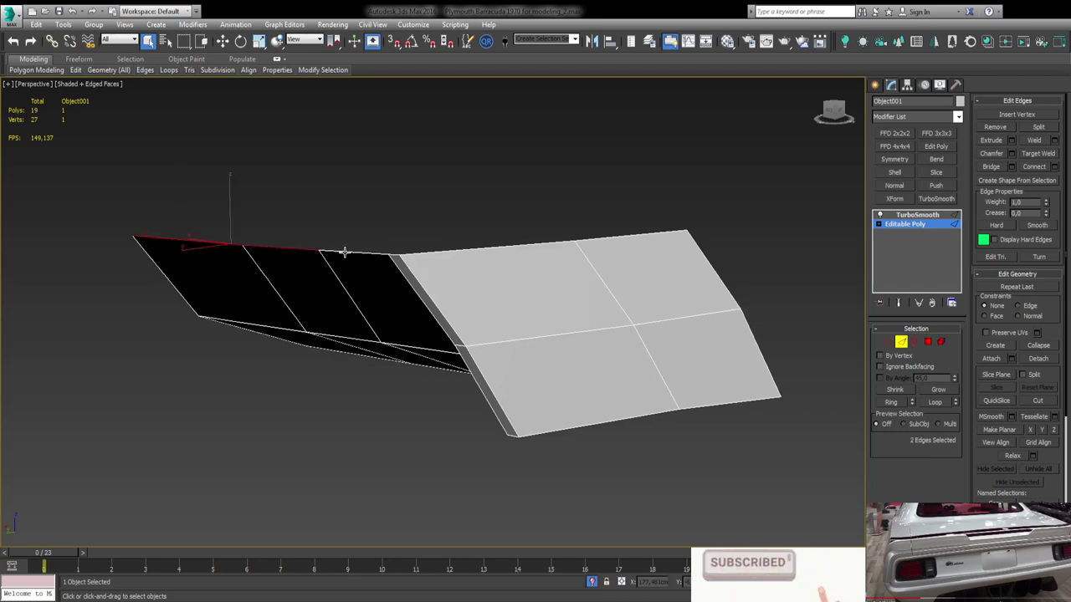
{"action": "key", "text": "w"}
{"action": "middle_click_drag", "start_coordinate": [337, 251], "coordinate": [251, 209], "text": "alt"}
{"action": "left_click_drag", "start_coordinate": [239, 203], "coordinate": [126, 167], "text": "shift"}
{"action": "mouse_move", "coordinate": [251, 209]}
{"action": "middle_mouse_down", "text": "alt"}
{"action": "mouse_move", "coordinate": [408, 234]}
{"action": "mouse_move", "coordinate": [482, 228]}
{"action": "middle_mouse_up", "text": "alt"}
{"action": "key", "text": "1"}
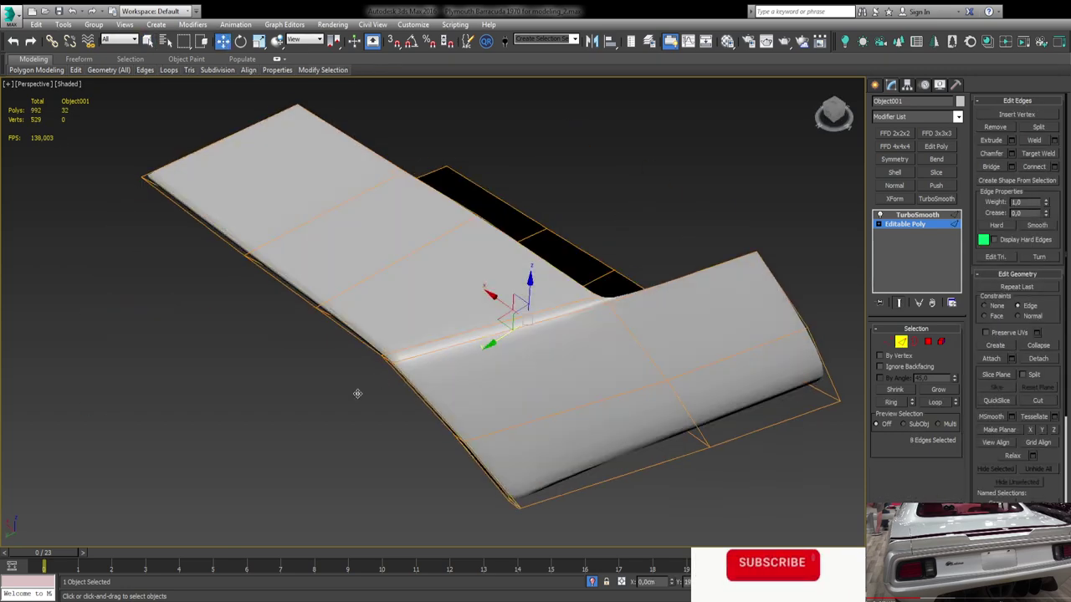
{"action": "middle_click_drag", "start_coordinate": [382, 377], "coordinate": [390, 249], "text": "alt"}
{"action": "left_click", "coordinate": [918, 215]}
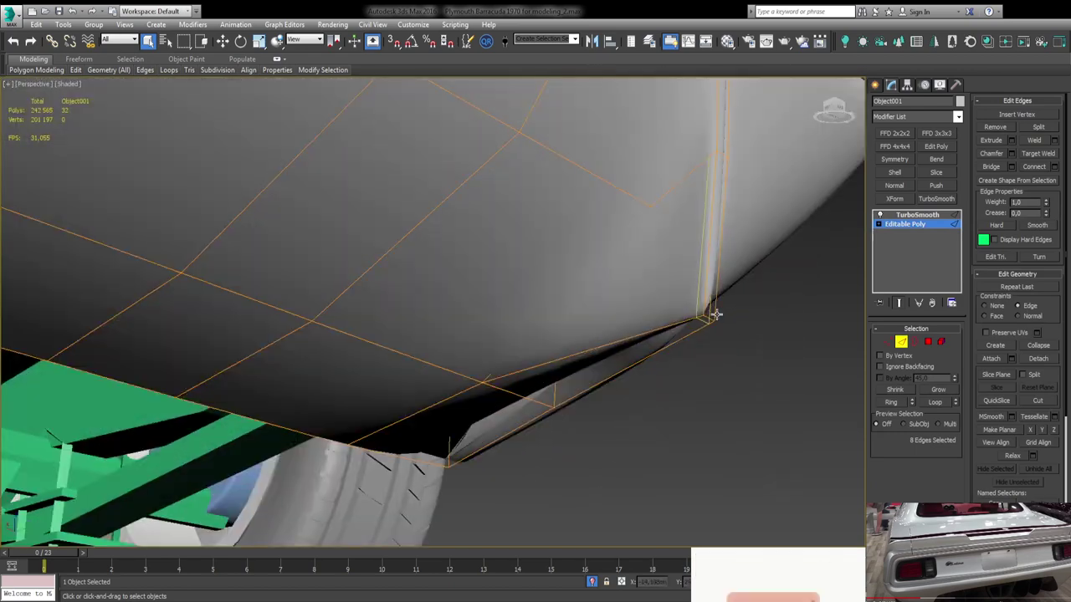
Select an edge at the panel's end and view it from the bumper's side.
{"action": "mouse_move", "coordinate": [692, 309]}
{"action": "middle_mouse_down", "text": "alt"}
{"action": "mouse_move", "coordinate": [673, 315]}
{"action": "mouse_move", "coordinate": [724, 273]}
{"action": "mouse_move", "coordinate": [746, 292]}
{"action": "mouse_move", "coordinate": [656, 310]}
{"action": "mouse_move", "coordinate": [390, 306]}
{"action": "middle_mouse_up", "text": "alt"}
{"action": "key", "text": "w"}
{"action": "left_click", "coordinate": [456, 299]}
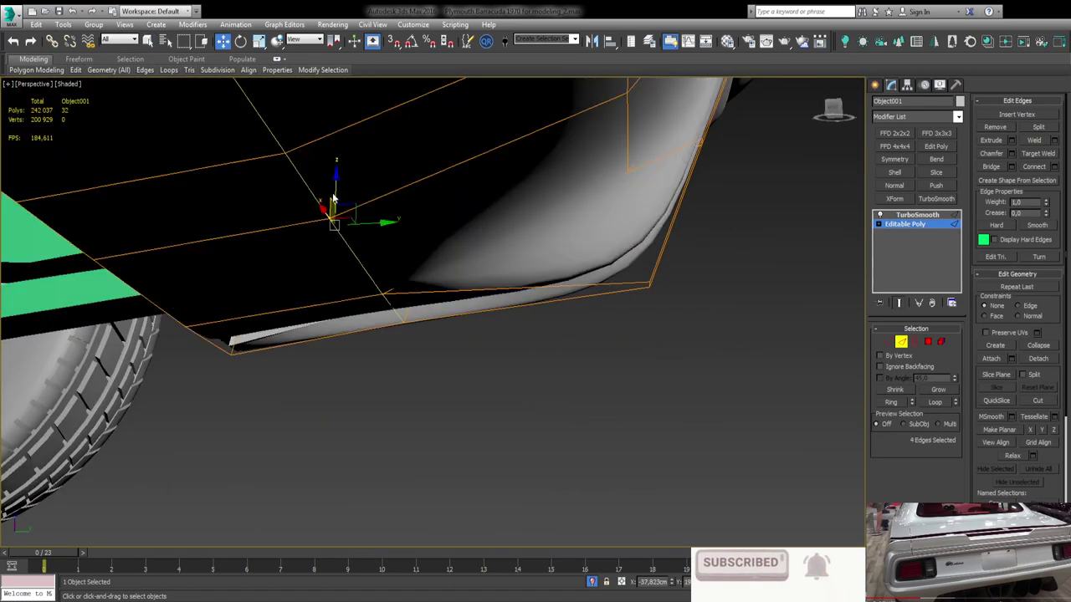
{"action": "key", "text": "q"}
{"action": "mouse_move", "coordinate": [553, 245]}
{"action": "middle_mouse_down", "text": "alt"}
{"action": "mouse_move", "coordinate": [585, 341]}
{"action": "mouse_move", "coordinate": [544, 351]}
{"action": "mouse_move", "coordinate": [509, 273]}
{"action": "mouse_move", "coordinate": [551, 257]}
{"action": "mouse_move", "coordinate": [540, 243]}
{"action": "mouse_move", "coordinate": [605, 278]}
{"action": "middle_mouse_up", "text": "alt"}
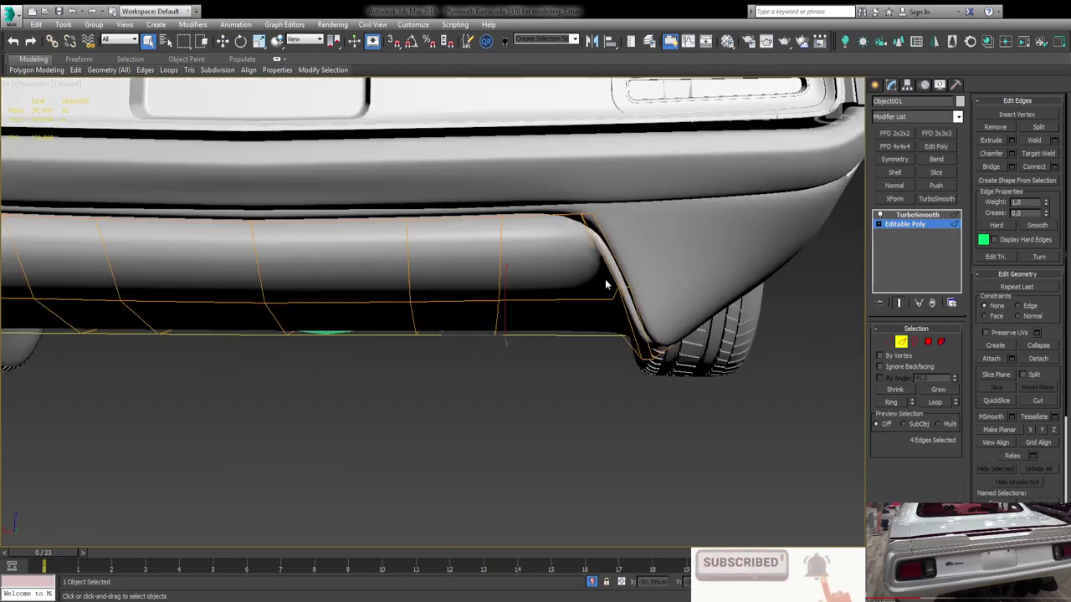
{"action": "key", "text": "2"}
{"action": "scroll", "coordinate": [611, 191], "scroll_direction": "up", "scroll_amount": 3}
{"action": "key", "text": "2"}
{"action": "mouse_move", "coordinate": [611, 191]}
{"action": "middle_mouse_down", "text": "alt"}
{"action": "mouse_move", "coordinate": [703, 349]}
{"action": "mouse_move", "coordinate": [647, 306]}
{"action": "middle_mouse_up", "text": "alt"}
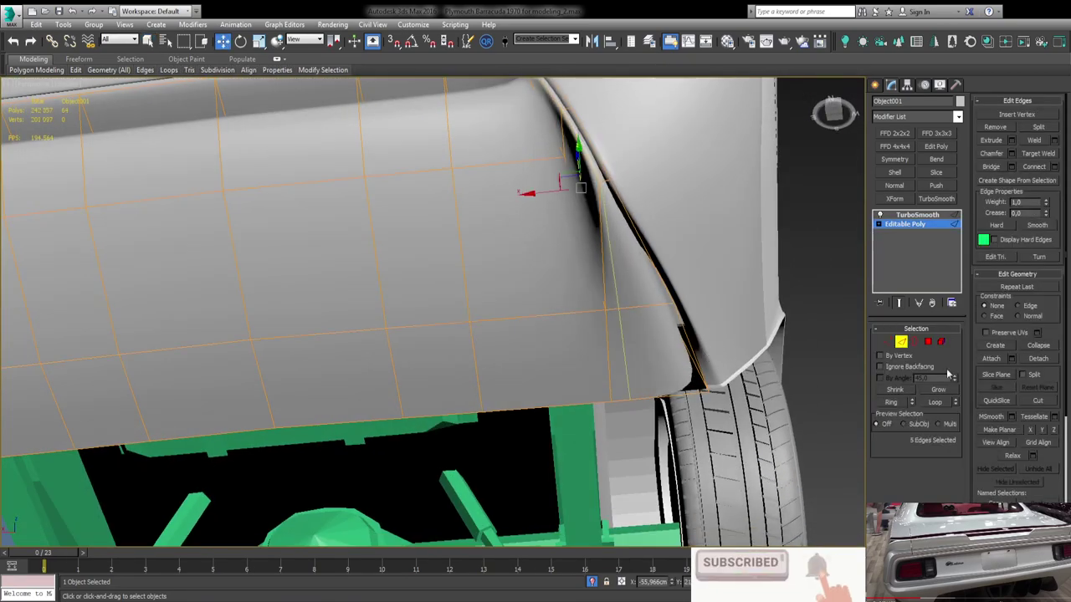
With Edge constraint on, slide the selected edges up along the fender toward the tyre.
{"action": "left_click", "coordinate": [1018, 306]}
{"action": "left_click_drag", "start_coordinate": [579, 182], "coordinate": [578, 193]}
{"action": "mouse_move", "coordinate": [212, 120]}
{"action": "middle_mouse_down", "text": "alt"}
{"action": "mouse_move", "coordinate": [418, 292]}
{"action": "mouse_move", "coordinate": [635, 376]}
{"action": "middle_mouse_up", "text": "alt"}
{"action": "scroll", "coordinate": [670, 418], "scroll_direction": "up", "scroll_amount": 3}
{"action": "mouse_move", "coordinate": [693, 444]}
{"action": "middle_mouse_down", "text": "alt"}
{"action": "mouse_move", "coordinate": [650, 376]}
{"action": "mouse_move", "coordinate": [470, 408]}
{"action": "mouse_move", "coordinate": [639, 430]}
{"action": "middle_mouse_up", "text": "alt"}
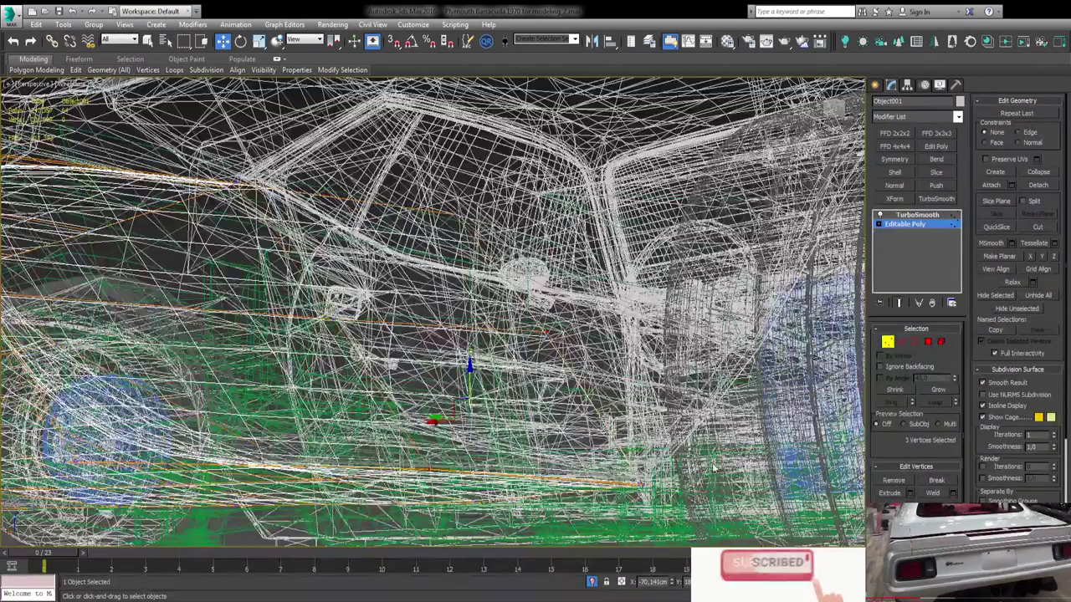
{"action": "key", "text": "1"}
{"action": "key", "text": "q"}
{"action": "scroll", "coordinate": [437, 301], "scroll_direction": "down", "scroll_amount": 3}
{"action": "middle_click_drag", "start_coordinate": [395, 264], "coordinate": [645, 303], "text": "alt"}
Turn off edged-faces display and orbit around the selected corner vertices.
{"action": "key", "text": "1"}
{"action": "key", "text": "w"}
{"action": "key", "text": "alt+w"}
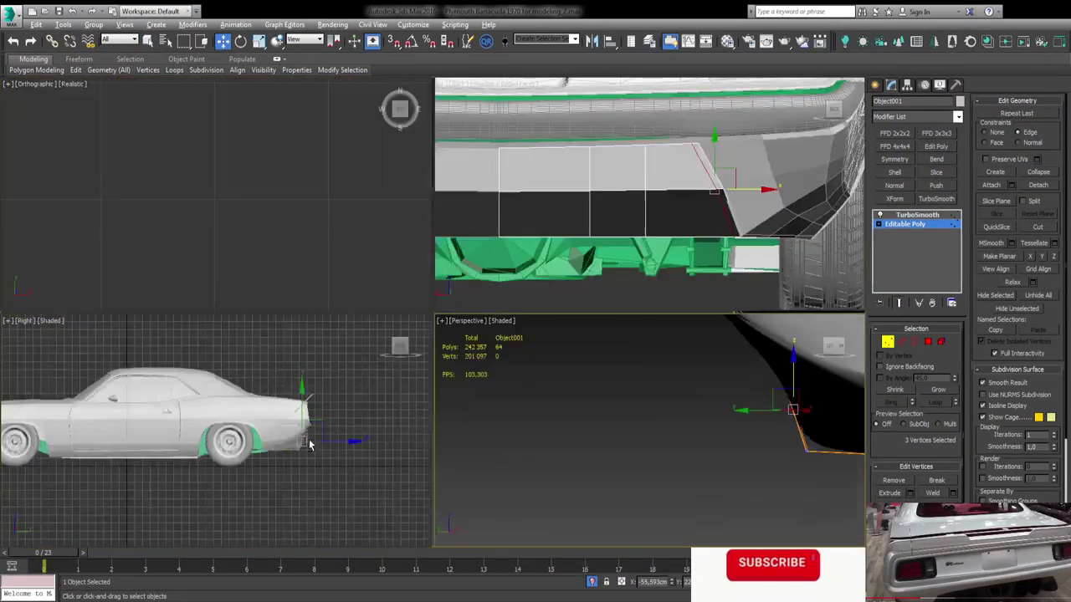
{"action": "key", "text": "alt+w"}
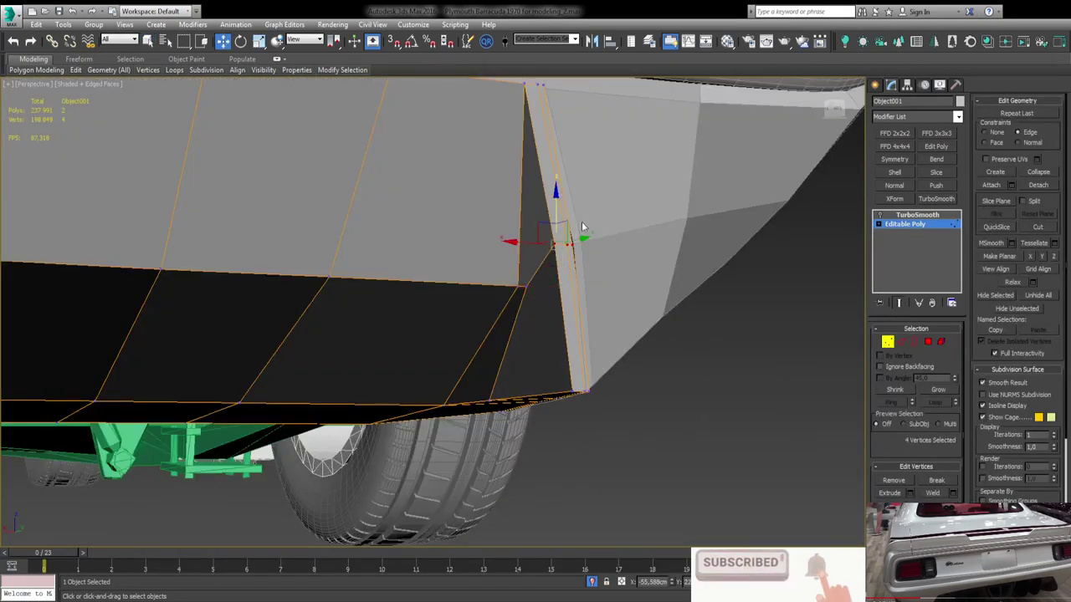
{"action": "key", "text": "F4"}
{"action": "mouse_move", "coordinate": [583, 227]}
{"action": "middle_mouse_down", "text": "alt"}
{"action": "mouse_move", "coordinate": [513, 329]}
{"action": "mouse_move", "coordinate": [427, 338]}
{"action": "mouse_move", "coordinate": [324, 255]}
{"action": "middle_mouse_up", "text": "alt"}
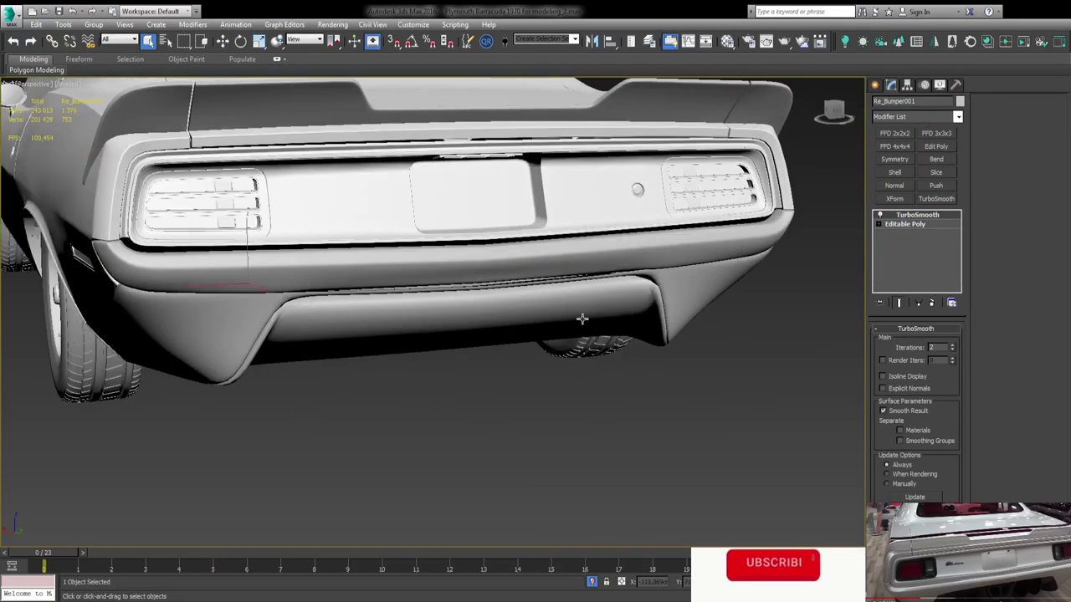
{"action": "middle_click_drag", "start_coordinate": [582, 319], "coordinate": [620, 302], "text": "alt"}
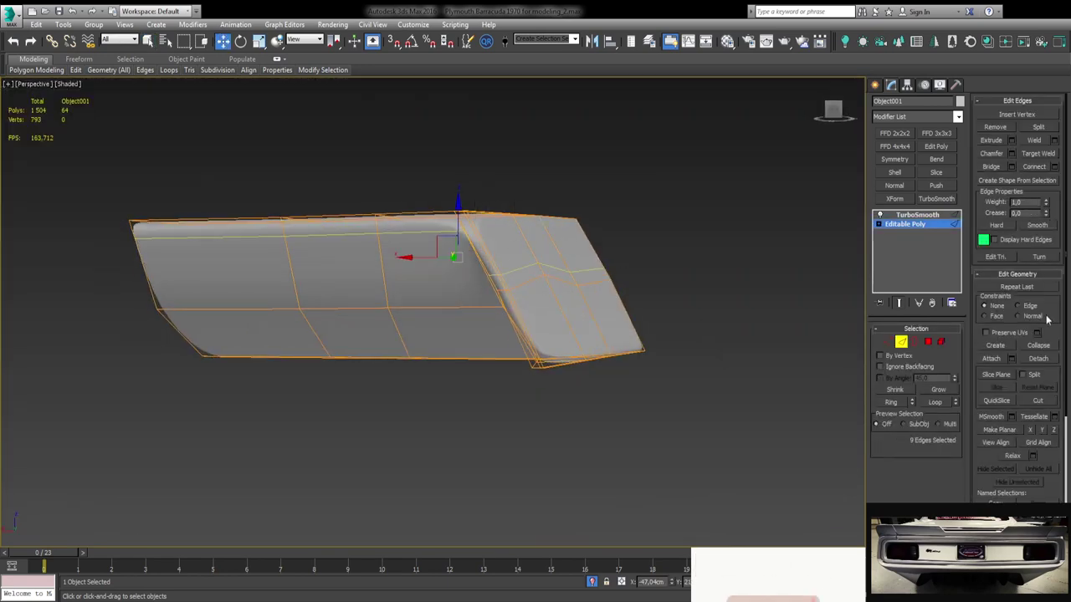
Set Constraints to Edge and select the two rounded-corner vertices to adjust.
{"action": "left_click", "coordinate": [1018, 305]}
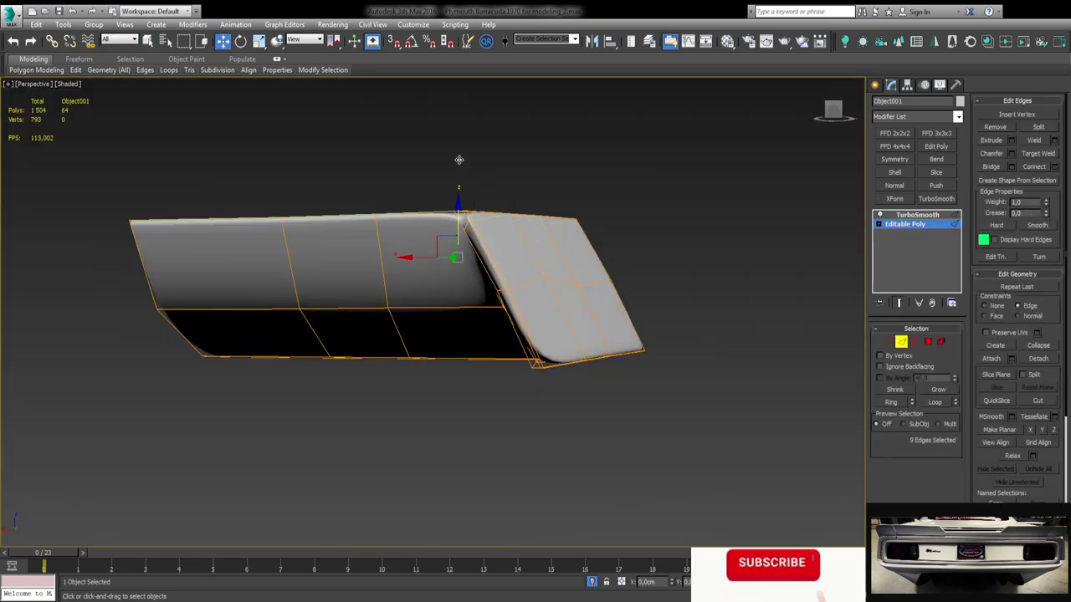
{"action": "scroll", "coordinate": [500, 141], "scroll_direction": "up", "scroll_amount": 5}
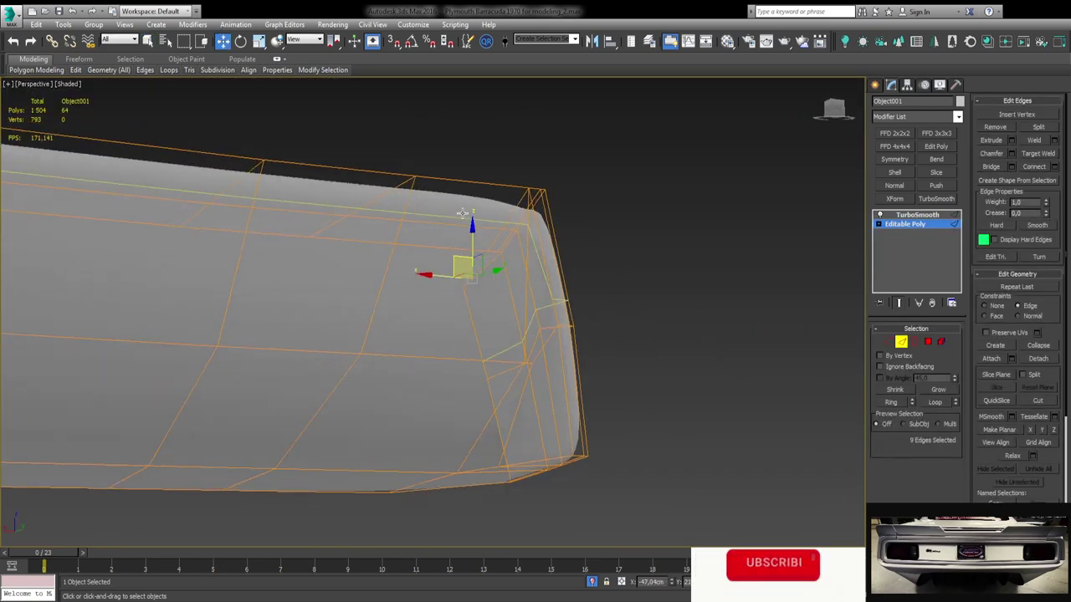
{"action": "middle_click_drag", "start_coordinate": [500, 167], "coordinate": [495, 225], "text": "alt"}
{"action": "middle_click_drag", "start_coordinate": [538, 134], "coordinate": [745, 286], "text": "alt"}
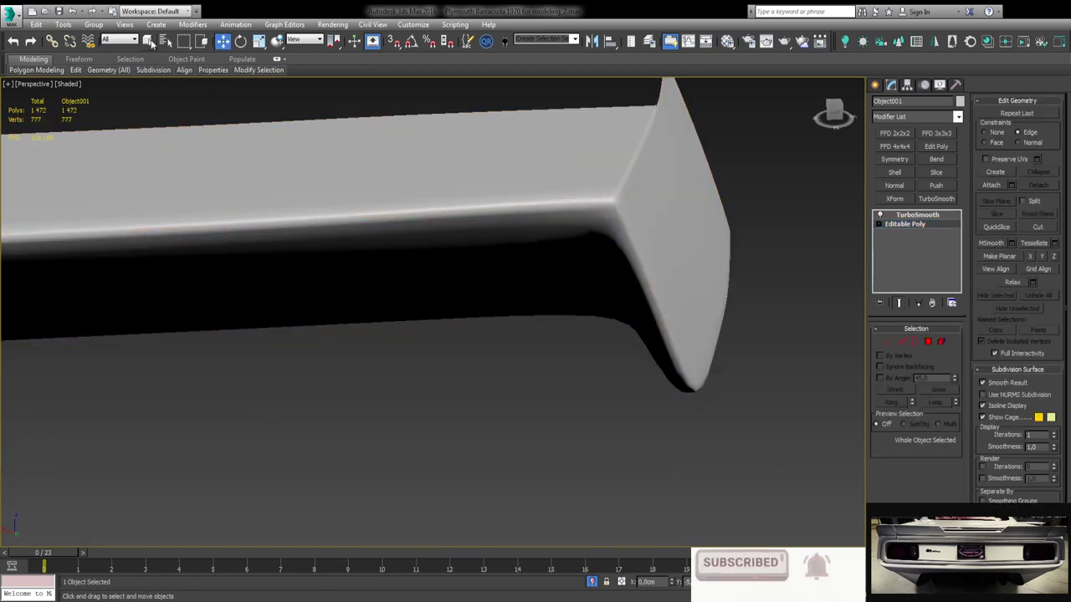
{"action": "key", "text": "1"}
{"action": "mouse_move", "coordinate": [544, 270]}
{"action": "middle_mouse_down", "text": "alt"}
{"action": "mouse_move", "coordinate": [586, 263]}
{"action": "mouse_move", "coordinate": [535, 251]}
{"action": "mouse_move", "coordinate": [590, 228]}
{"action": "middle_mouse_up", "text": "alt"}
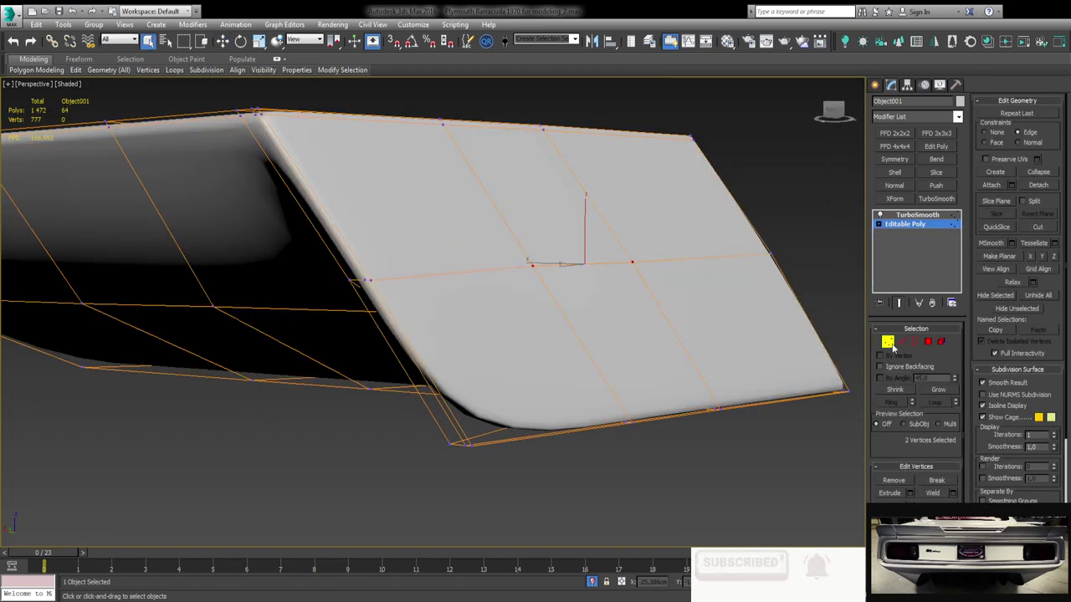
{"action": "left_click", "coordinate": [887, 342]}
{"action": "middle_click_drag", "start_coordinate": [836, 318], "coordinate": [680, 246], "text": "alt"}
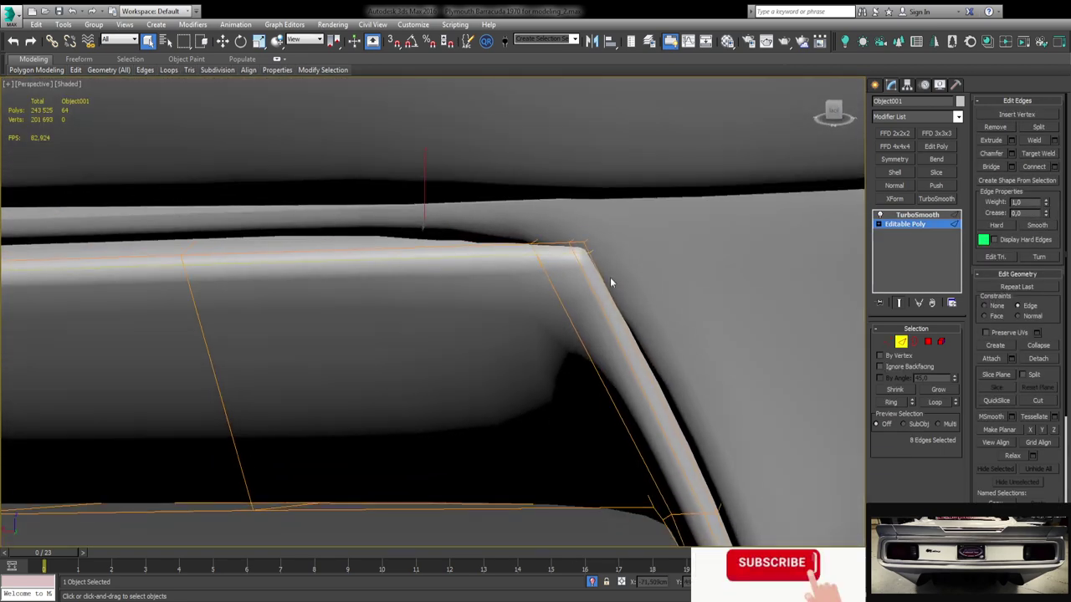
Remove the extra corner edge ring, then select the Rb_part strip in Back view.
{"action": "key", "text": "w"}
{"action": "middle_click_drag", "start_coordinate": [610, 282], "coordinate": [400, 258], "text": "alt"}
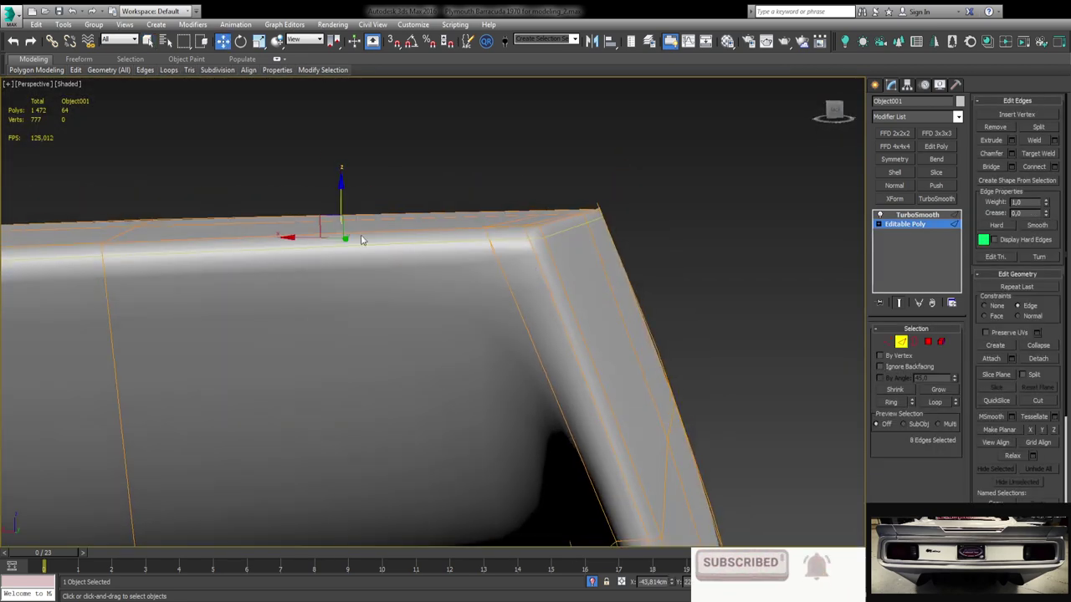
{"action": "middle_click_drag", "start_coordinate": [344, 206], "coordinate": [360, 234], "text": "alt"}
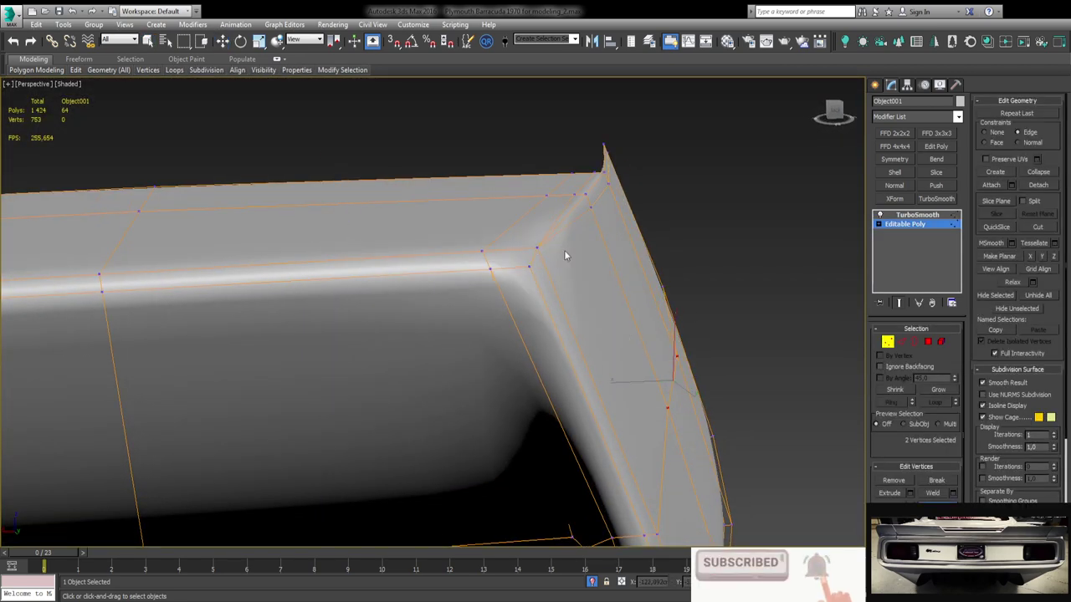
{"action": "left_click", "coordinate": [912, 343]}
{"action": "key", "text": "k"}
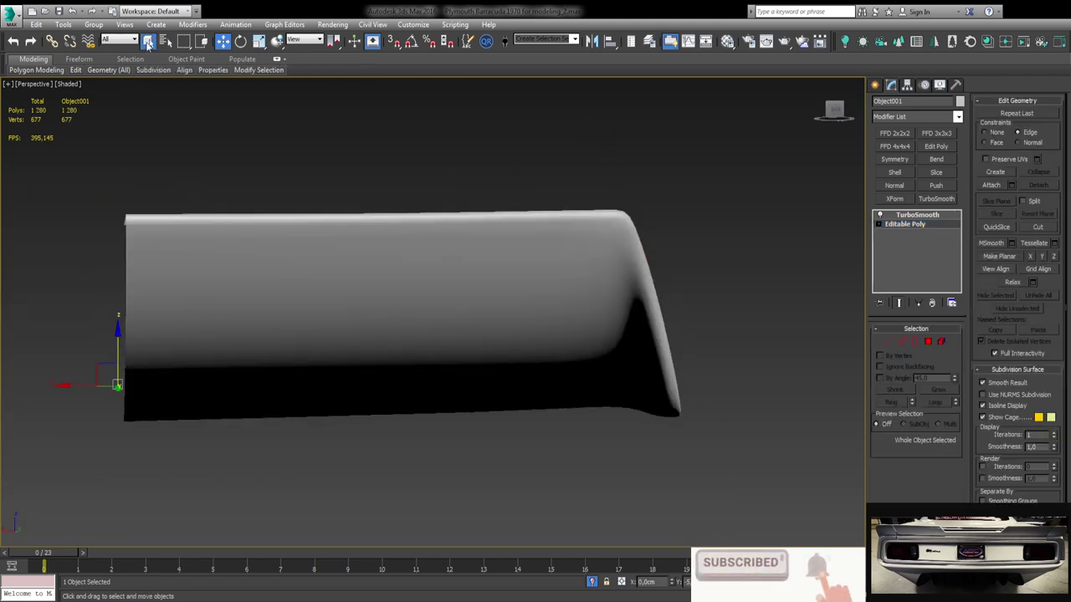
{"action": "scroll", "coordinate": [418, 310], "scroll_direction": "up", "scroll_amount": 5}
{"action": "scroll", "coordinate": [576, 304], "scroll_direction": "down", "scroll_amount": 3}
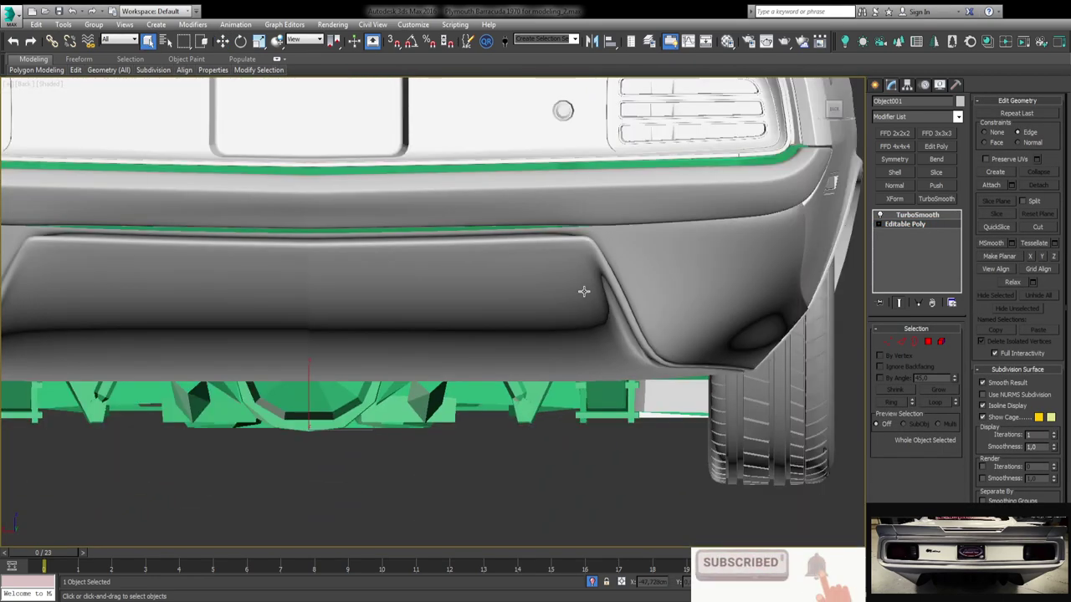
{"action": "scroll", "coordinate": [583, 299], "scroll_direction": "up", "scroll_amount": 3}
{"action": "left_click", "coordinate": [583, 299]}
Select the vertices along Rb_part's lower edge.
{"action": "key", "text": "2"}
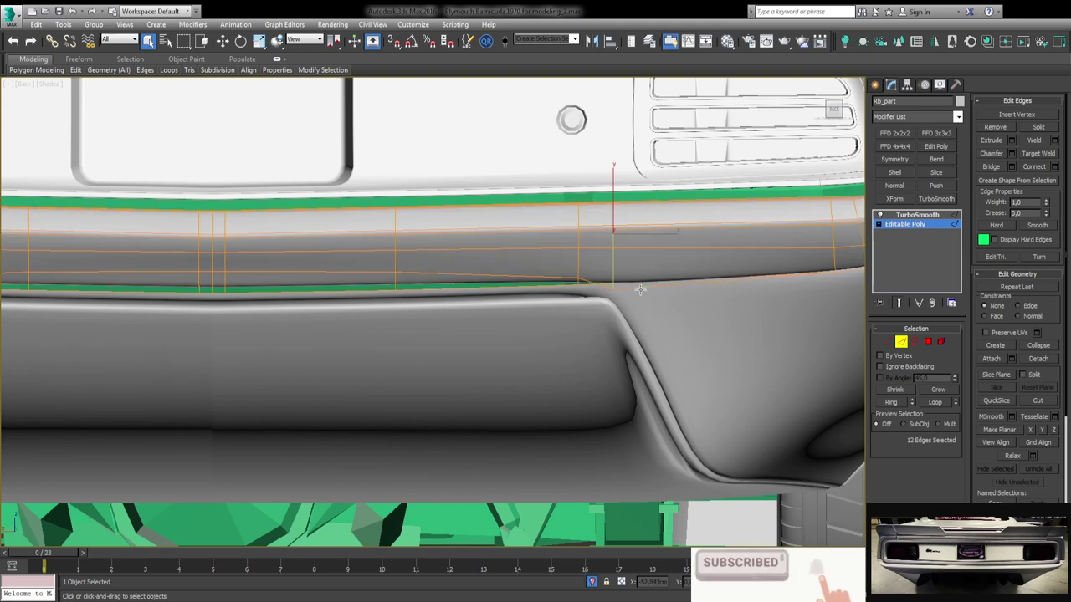
{"action": "key", "text": "1"}
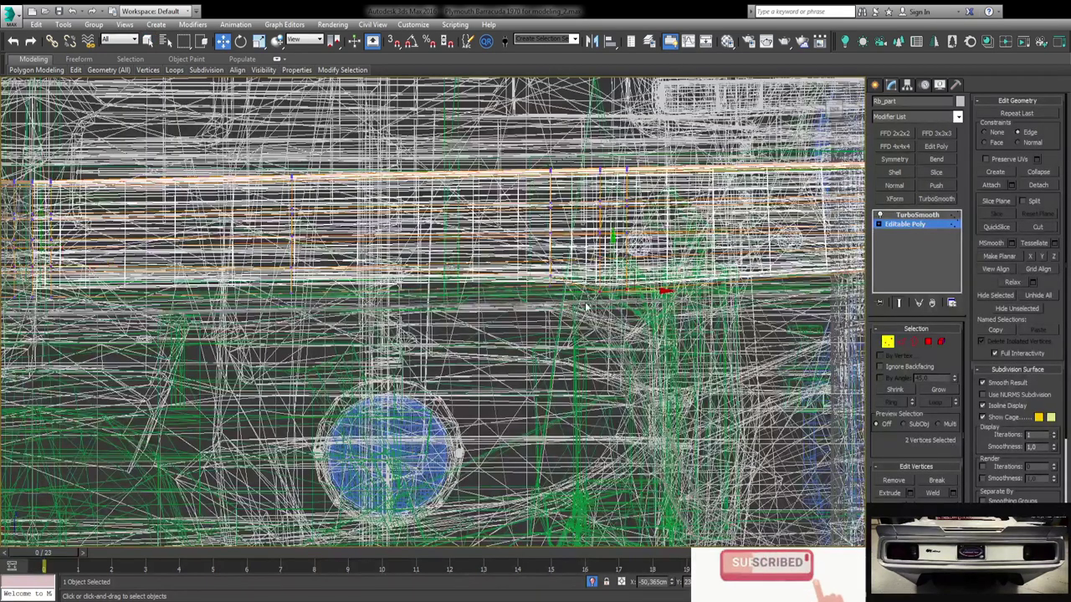
{"action": "left_click_drag", "start_coordinate": [585, 305], "coordinate": [659, 257]}
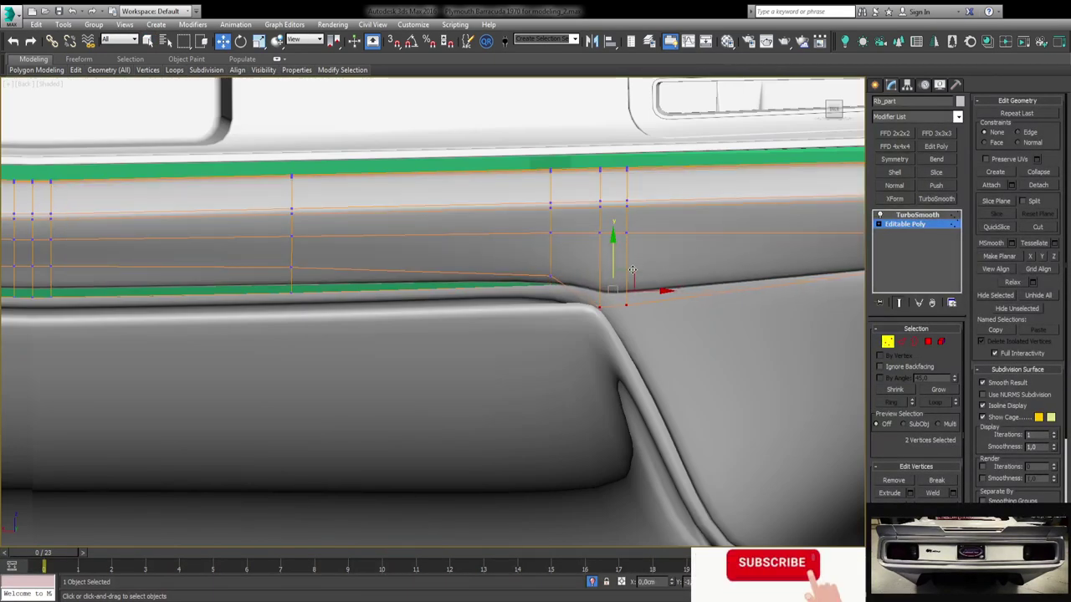
{"action": "left_click", "coordinate": [550, 276]}
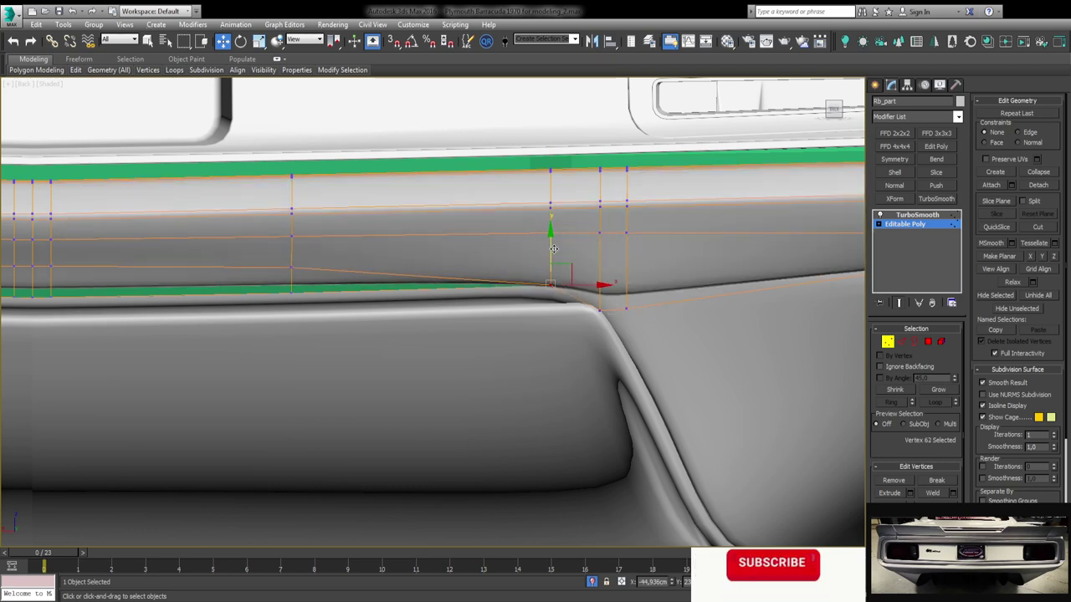
{"action": "scroll", "coordinate": [553, 248], "scroll_direction": "down", "scroll_amount": 2}
{"action": "middle_click_drag", "start_coordinate": [381, 256], "coordinate": [439, 256]}
{"action": "left_click", "coordinate": [435, 263]}
{"action": "left_click_drag", "start_coordinate": [492, 299], "coordinate": [308, 263]}
{"action": "scroll", "coordinate": [326, 232], "scroll_direction": "down", "scroll_amount": 2}
{"action": "middle_click_drag", "start_coordinate": [325, 231], "coordinate": [430, 233]}
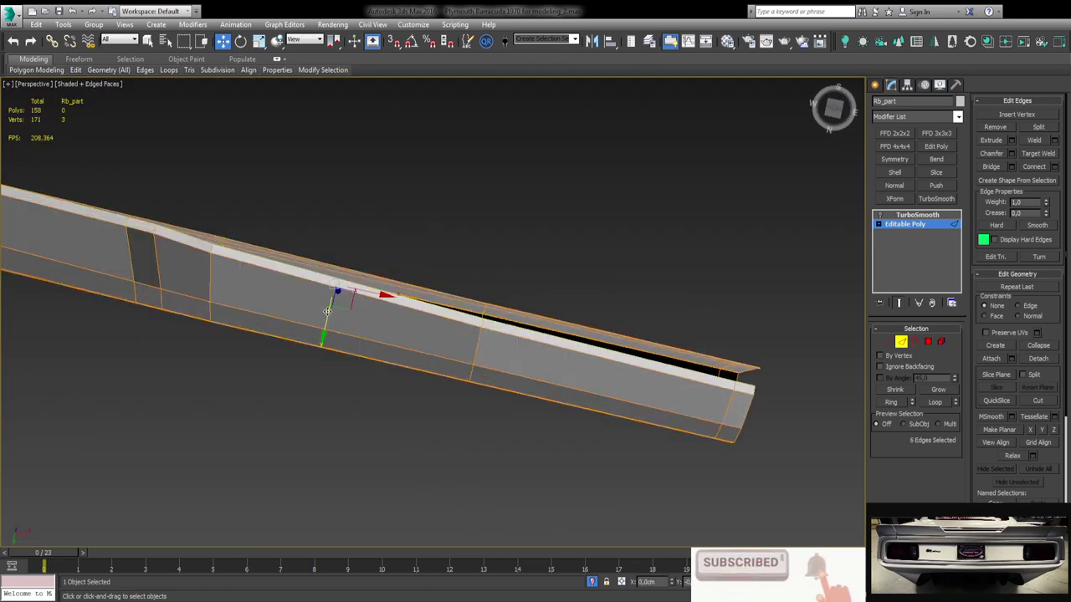
Move Rb_part's end-corner vertices to follow the valance, then return to the smooth shaded view.
{"action": "middle_click_drag", "start_coordinate": [327, 311], "coordinate": [514, 323], "text": "alt"}
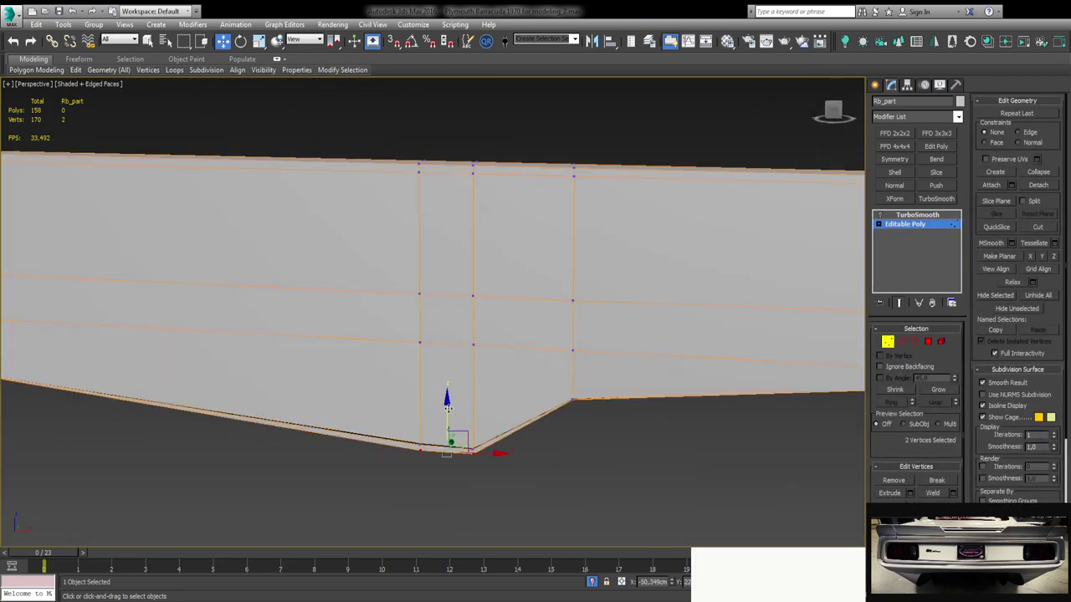
{"action": "mouse_move", "coordinate": [447, 407]}
{"action": "middle_mouse_down", "text": "alt"}
{"action": "mouse_move", "coordinate": [539, 260]}
{"action": "mouse_move", "coordinate": [396, 387]}
{"action": "mouse_move", "coordinate": [341, 321]}
{"action": "middle_mouse_up", "text": "alt"}
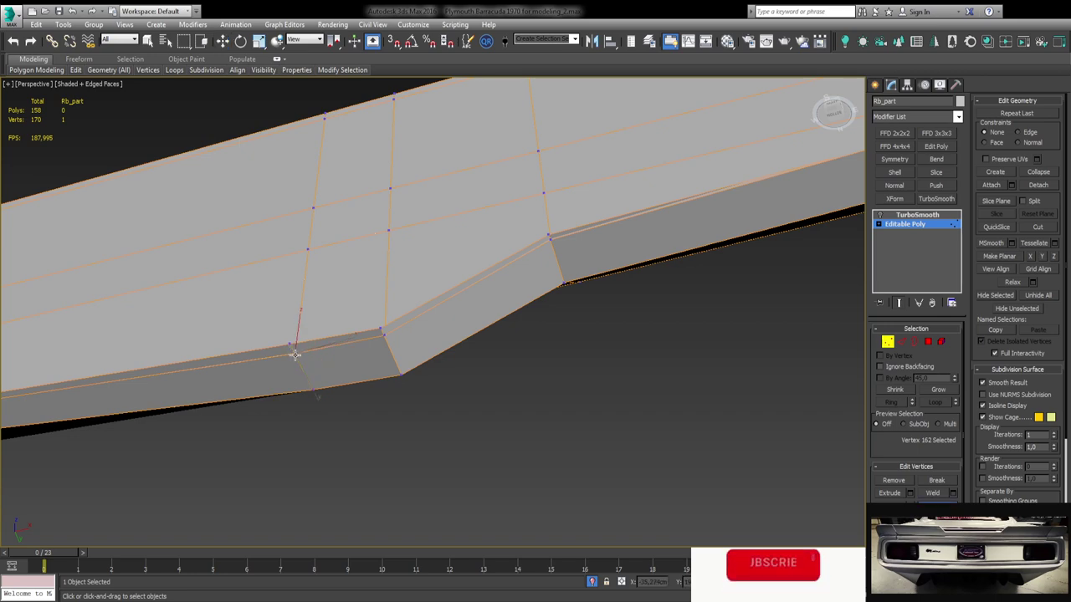
{"action": "left_click", "coordinate": [470, 251]}
{"action": "key", "text": "w"}
{"action": "mouse_move", "coordinate": [470, 251]}
{"action": "middle_mouse_down", "text": "alt"}
{"action": "mouse_move", "coordinate": [568, 338]}
{"action": "mouse_move", "coordinate": [578, 272]}
{"action": "mouse_move", "coordinate": [566, 246]}
{"action": "mouse_move", "coordinate": [615, 510]}
{"action": "middle_mouse_up", "text": "alt"}
{"action": "left_click", "coordinate": [632, 519]}
{"action": "left_click", "coordinate": [631, 520], "text": "ctrl"}
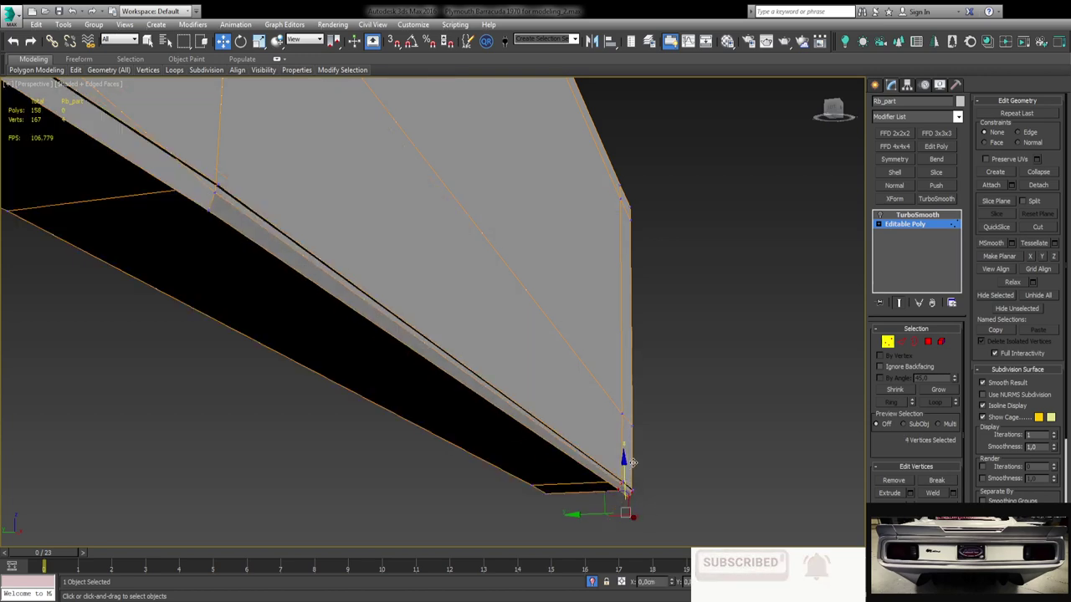
{"action": "middle_click_drag", "start_coordinate": [637, 454], "coordinate": [346, 289], "text": "alt"}
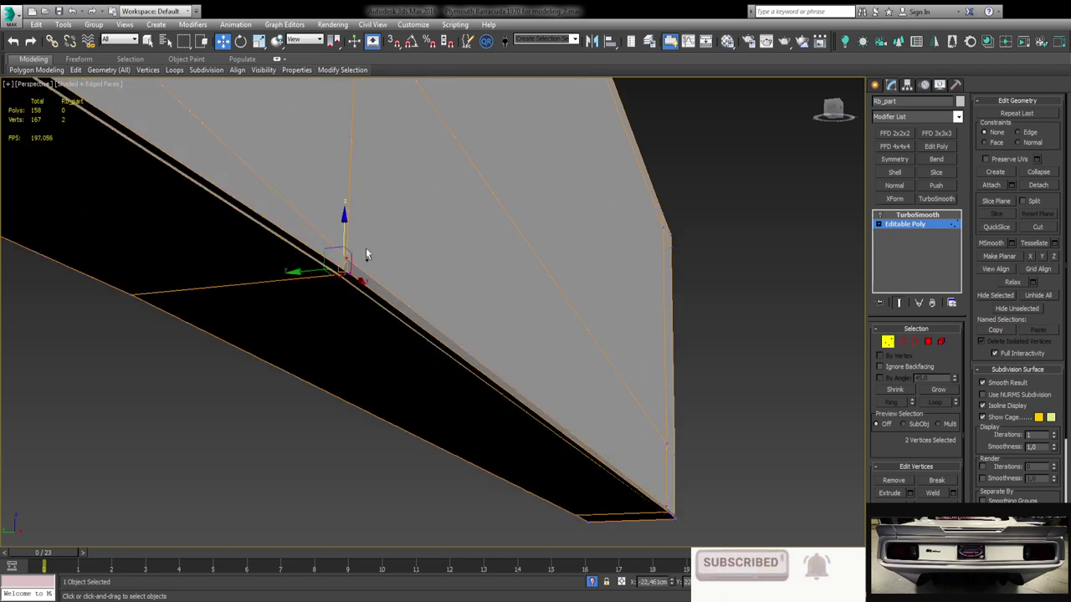
{"action": "mouse_move", "coordinate": [648, 527]}
{"action": "middle_mouse_down", "text": "alt"}
{"action": "mouse_move", "coordinate": [580, 385]}
{"action": "mouse_move", "coordinate": [594, 405]}
{"action": "mouse_move", "coordinate": [536, 334]}
{"action": "mouse_move", "coordinate": [536, 308]}
{"action": "middle_mouse_up", "text": "alt"}
{"action": "key", "text": "ctrl+b"}
{"action": "key", "text": "F4"}
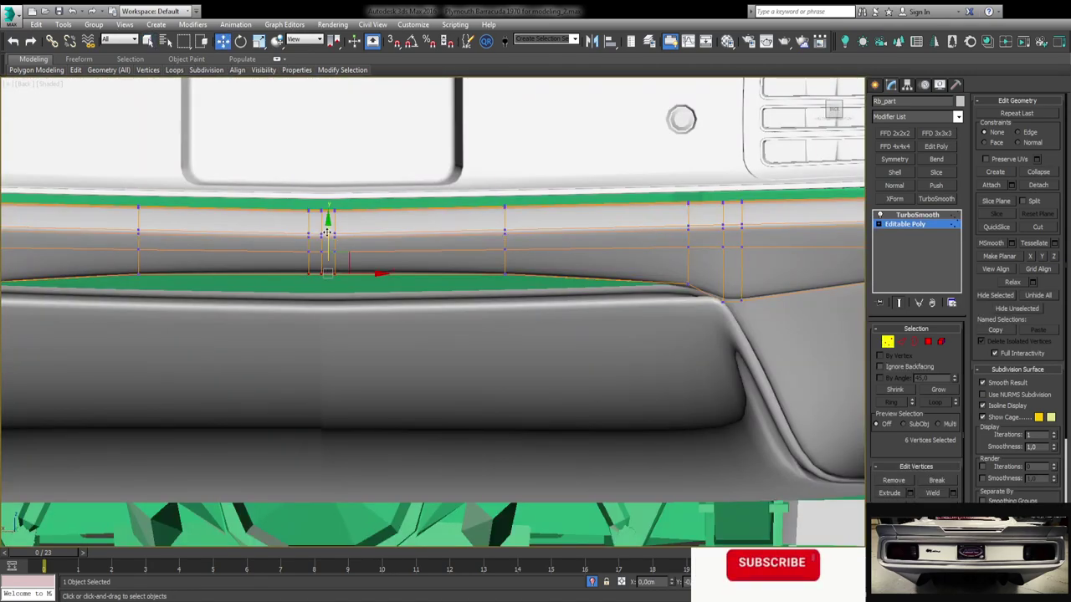
Add supporting geometry at Re_Bumper001's corner flap, bringing it to 1,152 polygons.
{"action": "left_click_drag", "start_coordinate": [492, 194], "coordinate": [502, 243]}
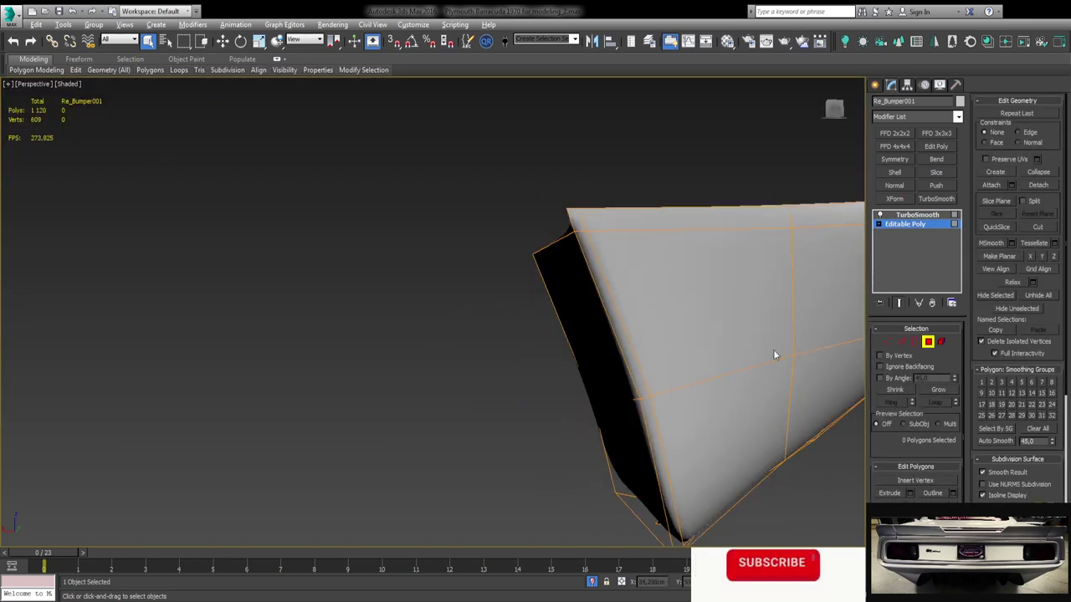
{"action": "left_click", "coordinate": [631, 232]}
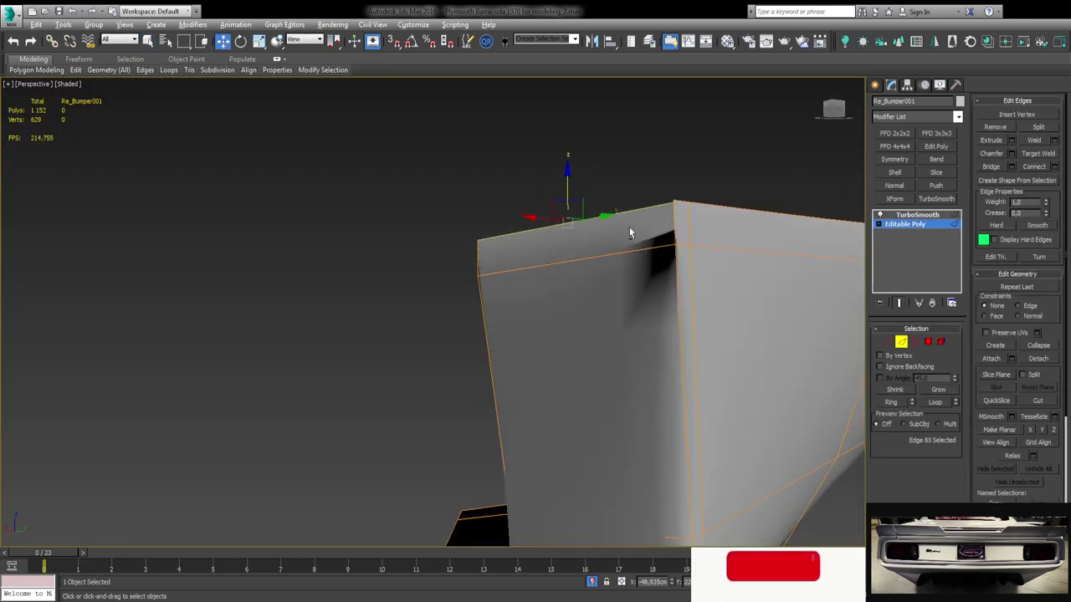
{"action": "key", "text": "k"}
{"action": "key", "text": "p"}
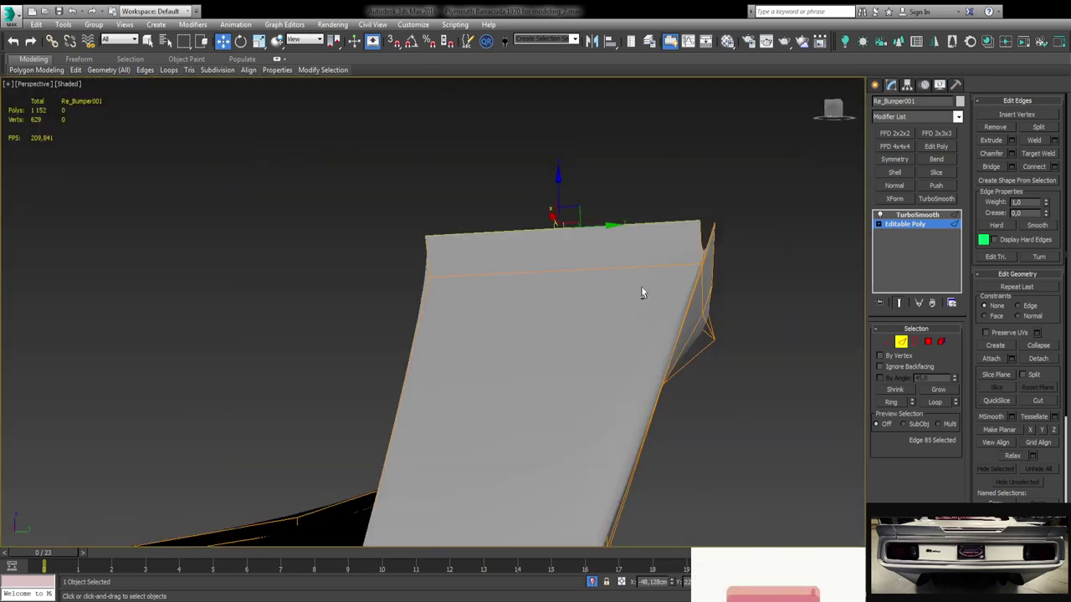
{"action": "middle_click_drag", "start_coordinate": [640, 293], "coordinate": [600, 272], "text": "alt"}
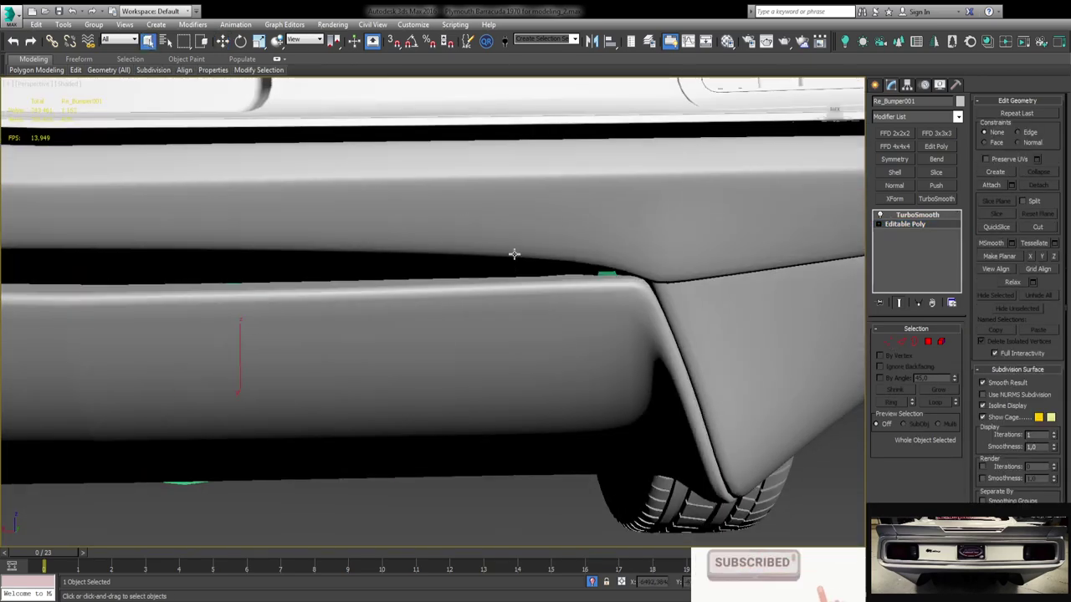
{"action": "scroll", "coordinate": [577, 247], "scroll_direction": "up", "scroll_amount": 3}
{"action": "left_click", "coordinate": [905, 223]}
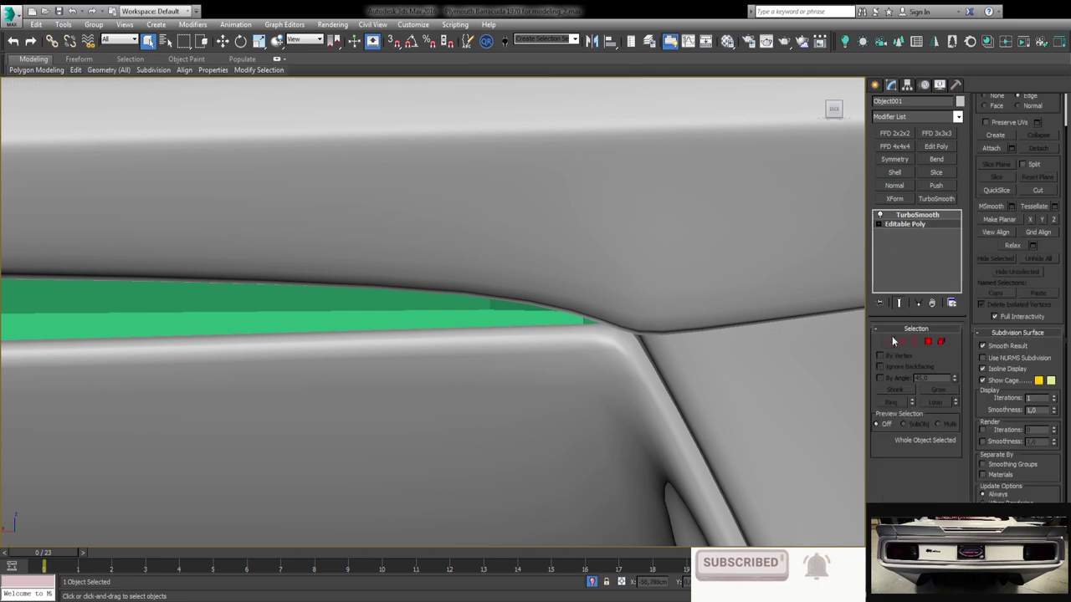
Realign Object001's top-edge vertices near the angled corner so it flows into the flap.
{"action": "key", "text": "1"}
{"action": "mouse_move", "coordinate": [514, 266]}
{"action": "middle_mouse_down"}
{"action": "mouse_move", "coordinate": [454, 263]}
{"action": "mouse_move", "coordinate": [418, 215]}
{"action": "mouse_move", "coordinate": [547, 244]}
{"action": "mouse_move", "coordinate": [382, 158]}
{"action": "mouse_move", "coordinate": [538, 260]}
{"action": "middle_mouse_up"}
{"action": "scroll", "coordinate": [539, 260], "scroll_direction": "down", "scroll_amount": 2}
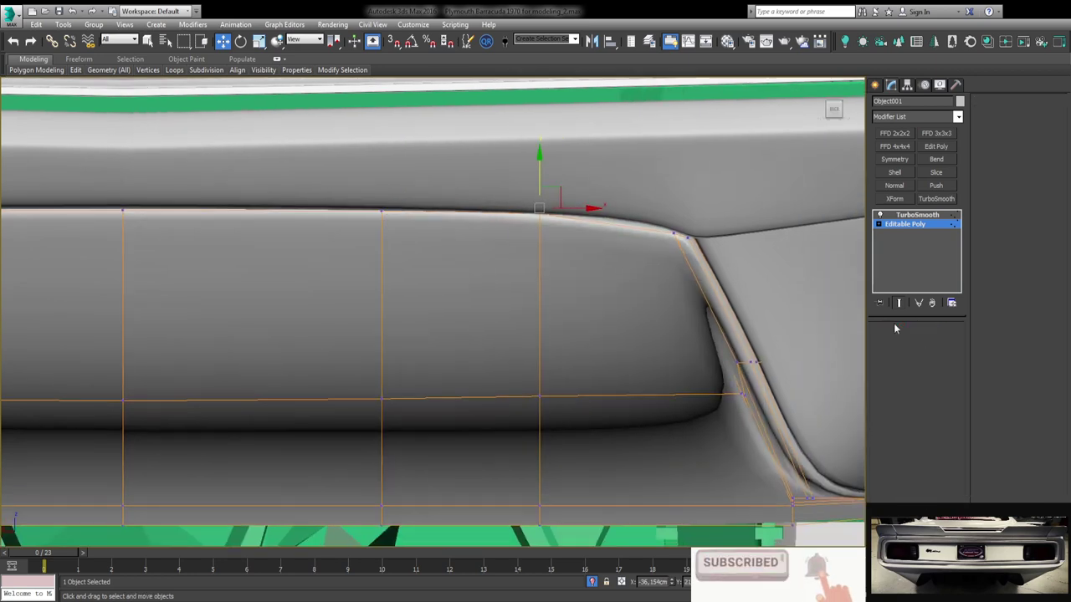
{"action": "left_click", "coordinate": [900, 342]}
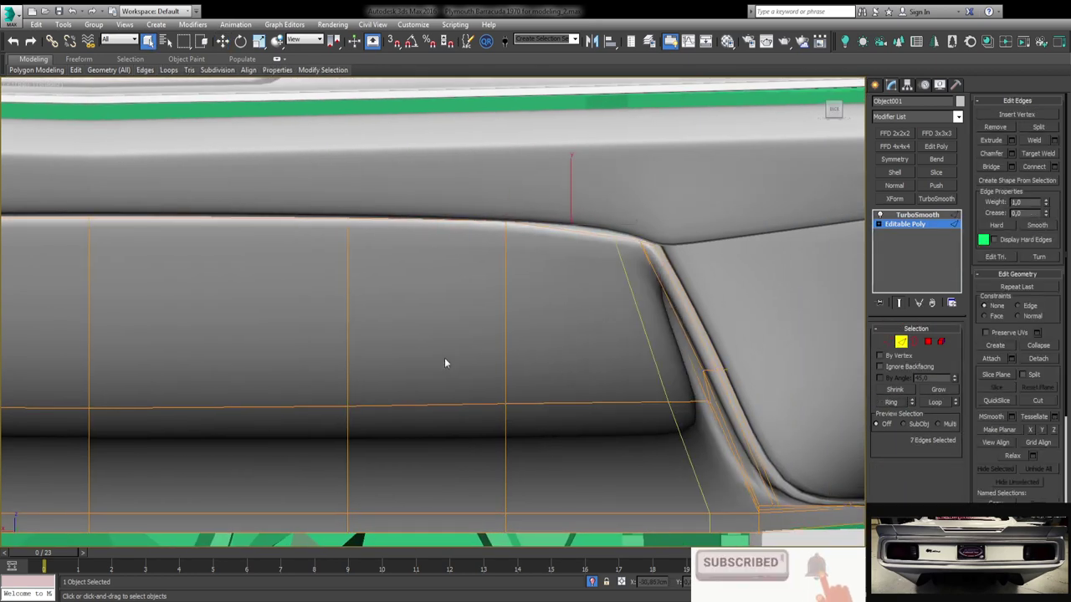
{"action": "scroll", "coordinate": [631, 220], "scroll_direction": "up", "scroll_amount": 3}
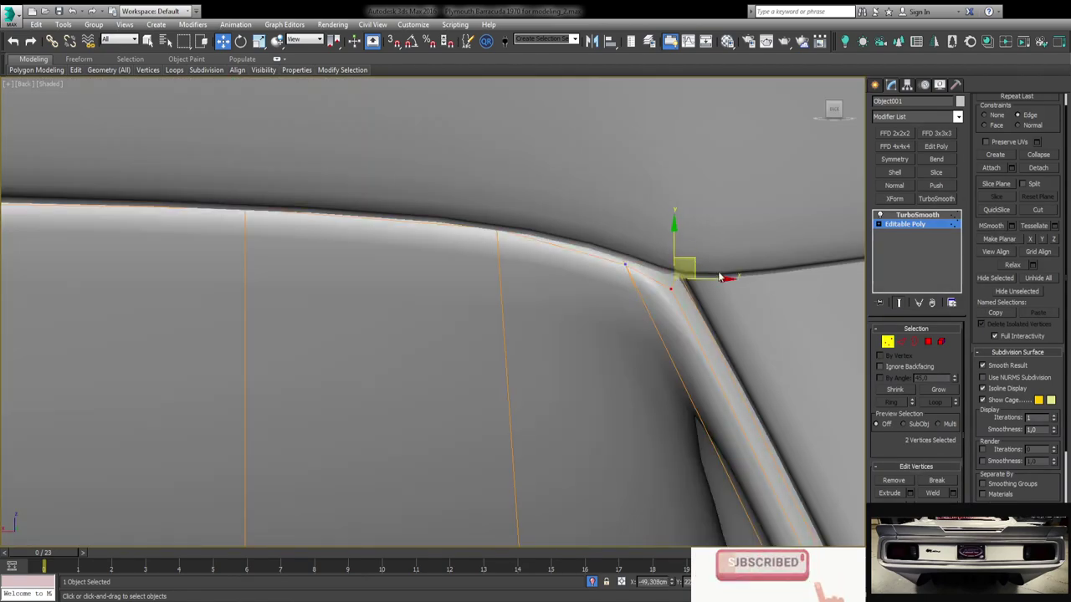
{"action": "key", "text": "q"}
{"action": "middle_click_drag", "start_coordinate": [526, 234], "coordinate": [598, 298], "text": "alt"}
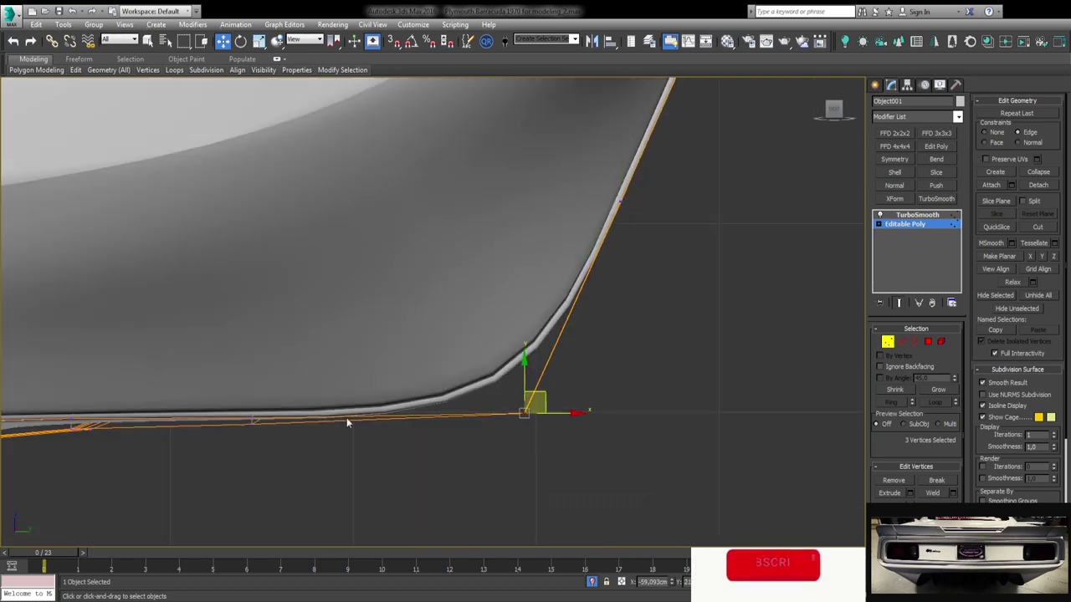
{"action": "mouse_move", "coordinate": [353, 360]}
{"action": "middle_mouse_down", "text": "alt"}
{"action": "mouse_move", "coordinate": [603, 347]}
{"action": "mouse_move", "coordinate": [670, 302]}
{"action": "mouse_move", "coordinate": [658, 210]}
{"action": "mouse_move", "coordinate": [500, 297]}
{"action": "middle_mouse_up", "text": "alt"}
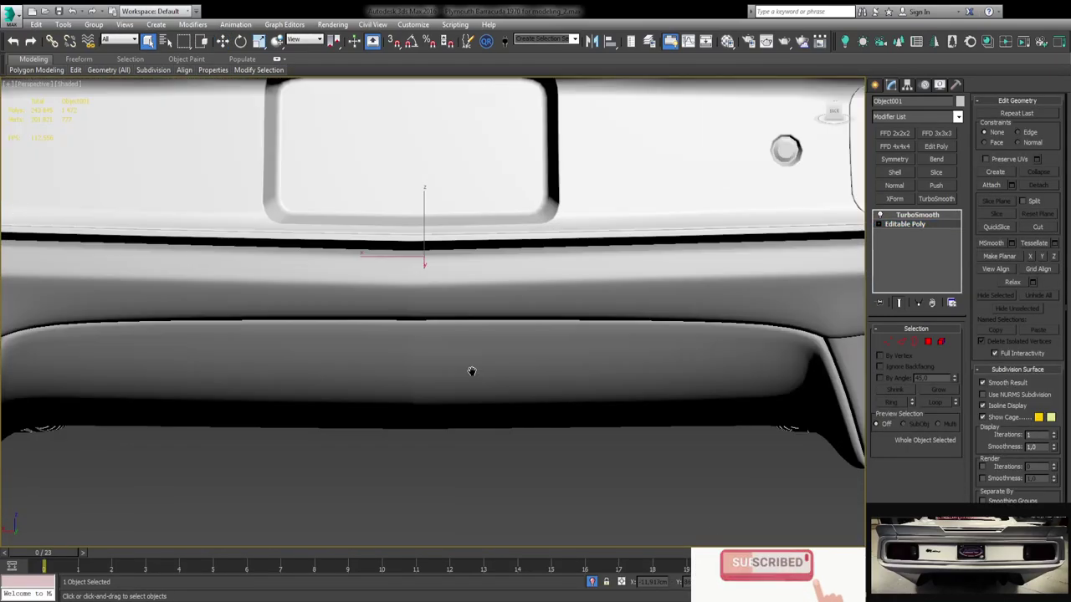
{"action": "middle_click_drag", "start_coordinate": [472, 370], "coordinate": [543, 352], "text": "alt"}
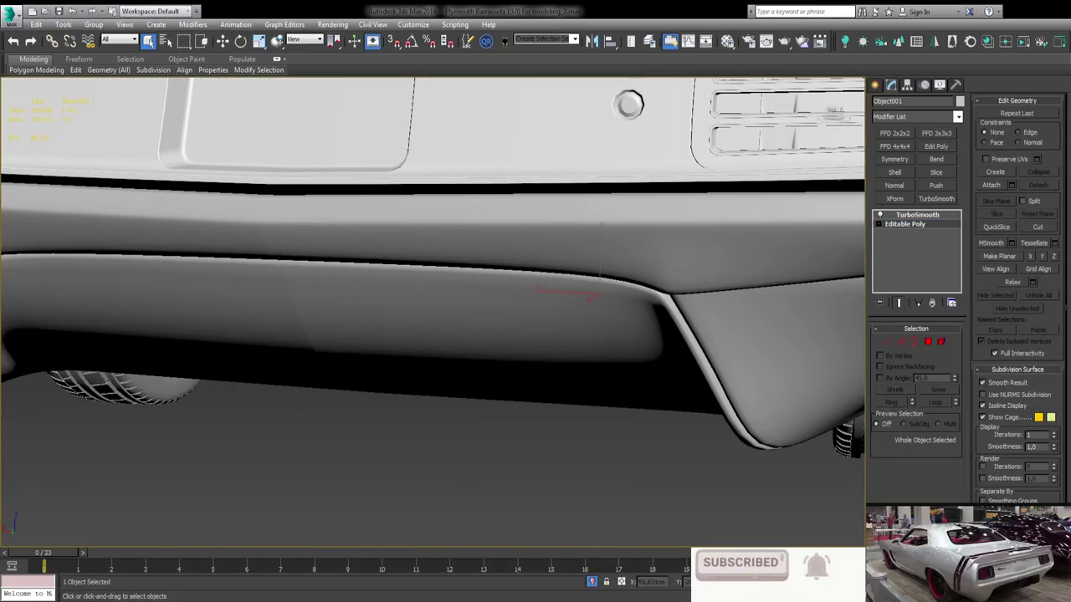
{"action": "middle_click_drag", "start_coordinate": [594, 295], "coordinate": [678, 270], "text": "alt"}
{"action": "scroll", "coordinate": [678, 271], "scroll_direction": "down", "scroll_amount": 3}
{"action": "middle_click_drag", "start_coordinate": [681, 310], "coordinate": [682, 295], "text": "alt"}
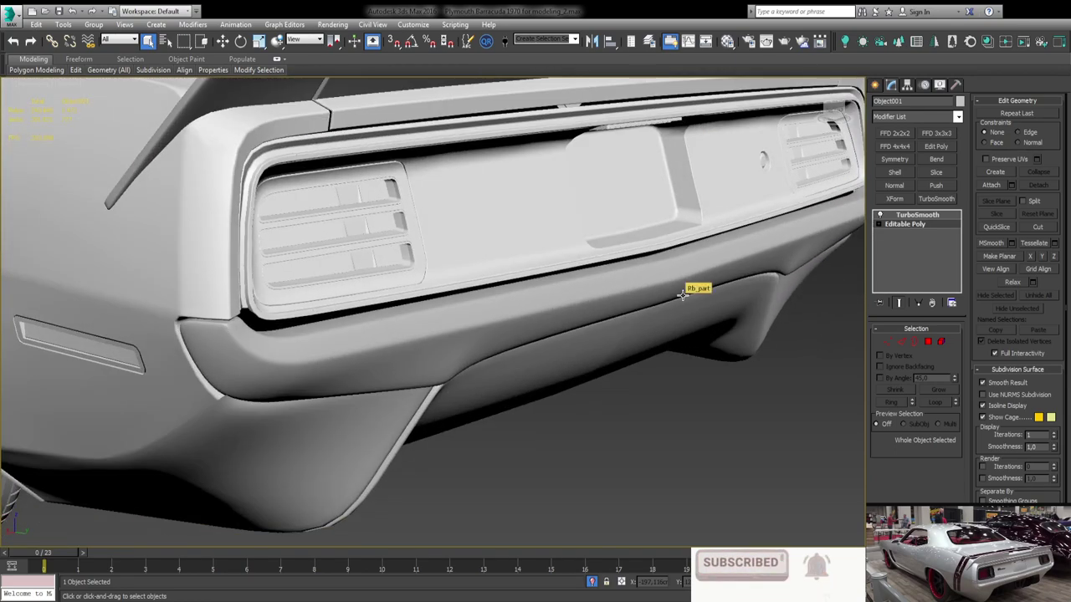
{"action": "scroll", "coordinate": [683, 295], "scroll_direction": "down", "scroll_amount": 3}
{"action": "middle_click_drag", "start_coordinate": [525, 402], "coordinate": [522, 415], "text": "alt"}
{"action": "scroll", "coordinate": [507, 440], "scroll_direction": "down", "scroll_amount": 1}
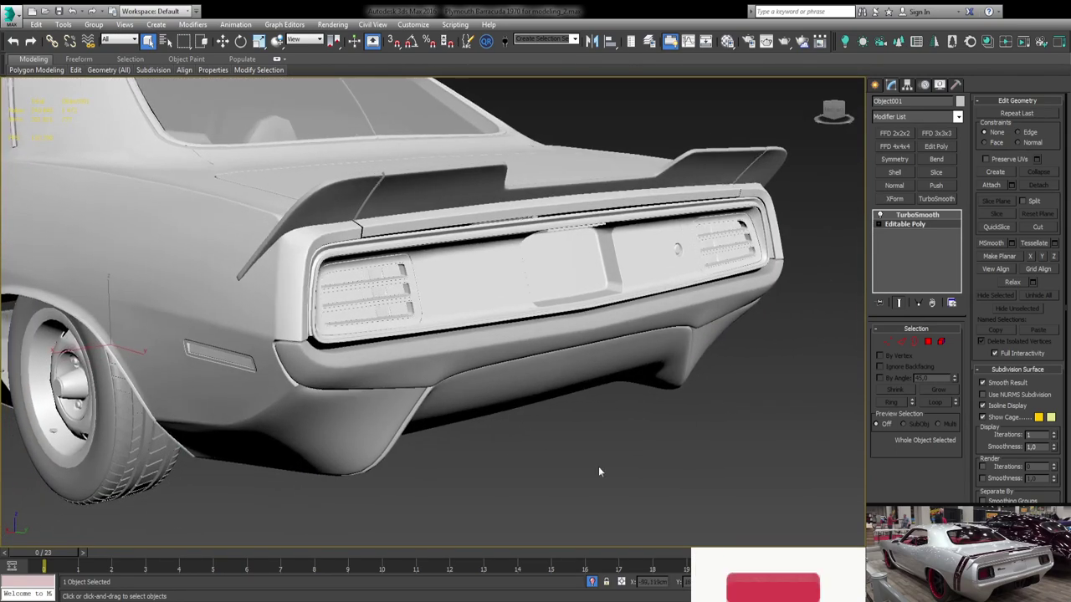
{"action": "scroll", "coordinate": [722, 432], "scroll_direction": "down", "scroll_amount": 5}
{"action": "mouse_move", "coordinate": [723, 432]}
{"action": "middle_mouse_down", "text": "alt"}
{"action": "mouse_move", "coordinate": [516, 387]}
{"action": "mouse_move", "coordinate": [279, 404]}
{"action": "middle_mouse_up", "text": "alt"}
{"action": "scroll", "coordinate": [514, 393], "scroll_direction": "up", "scroll_amount": 5}
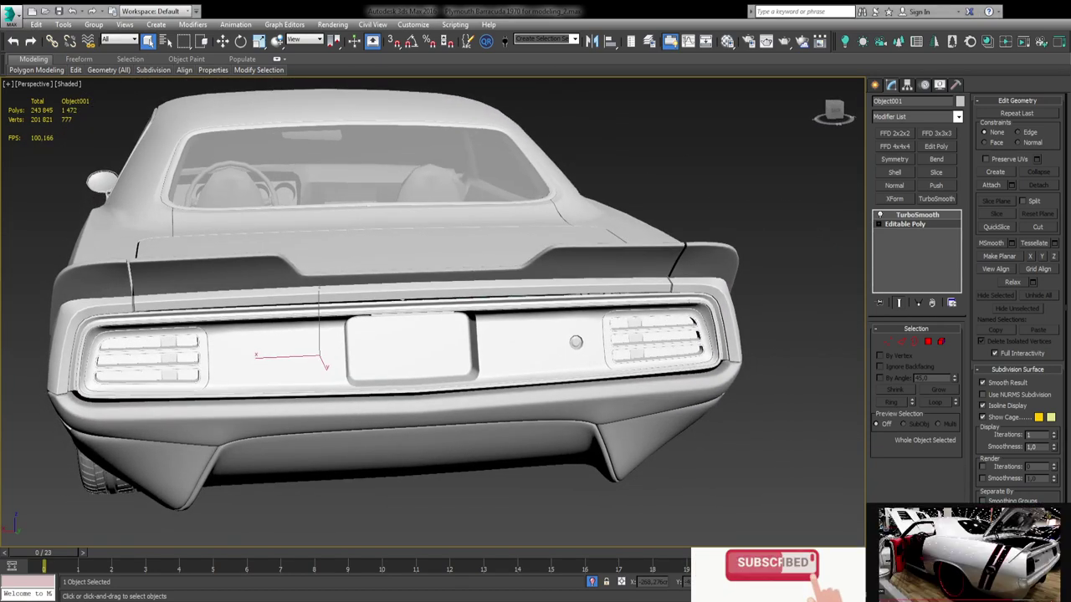
{"action": "scroll", "coordinate": [324, 362], "scroll_direction": "down", "scroll_amount": 3}
{"action": "middle_click_drag", "start_coordinate": [324, 361], "coordinate": [596, 294], "text": "alt"}
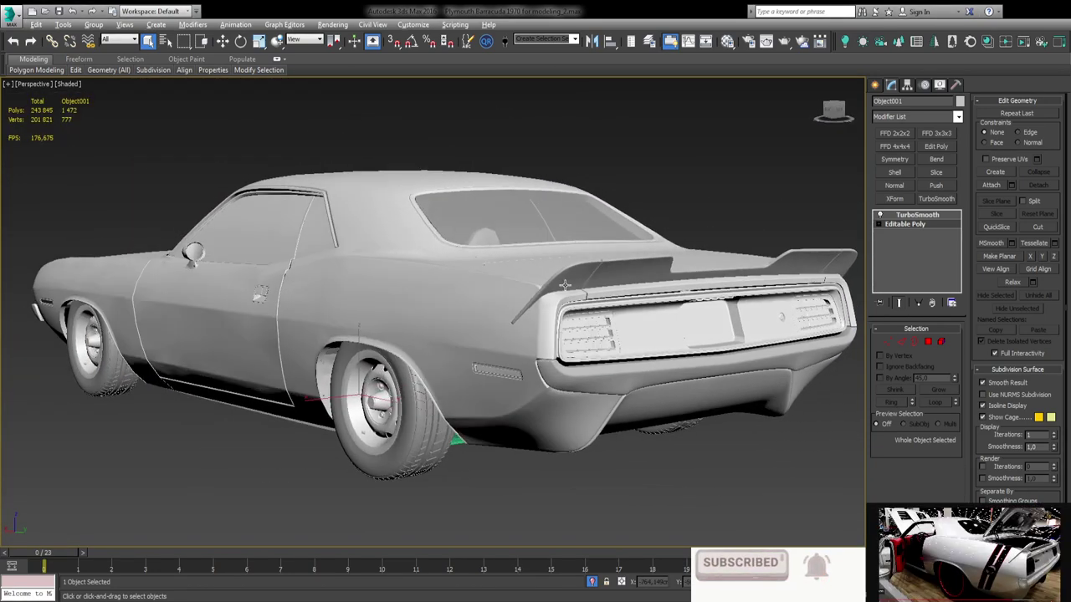
{"action": "scroll", "coordinate": [596, 294], "scroll_direction": "up", "scroll_amount": 3}
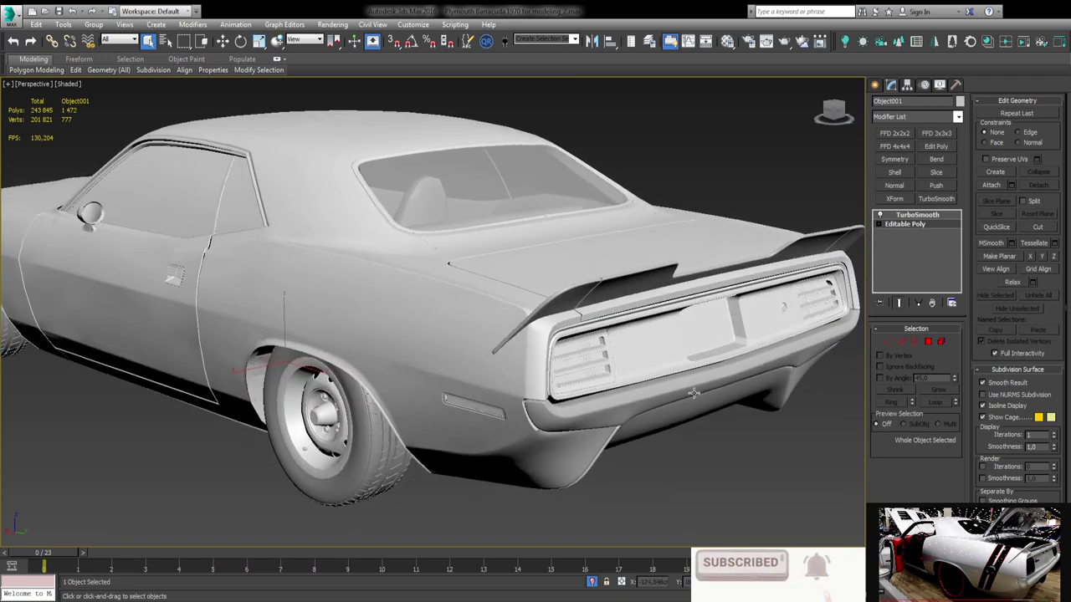
{"action": "left_click", "coordinate": [619, 465]}
Pull the bumper's lower corner vertices rearward into a sharper tip.
{"action": "left_click", "coordinate": [907, 222]}
{"action": "key", "text": "1"}
{"action": "scroll", "coordinate": [586, 364], "scroll_direction": "up", "scroll_amount": 5}
{"action": "left_click_drag", "start_coordinate": [569, 352], "coordinate": [603, 377]}
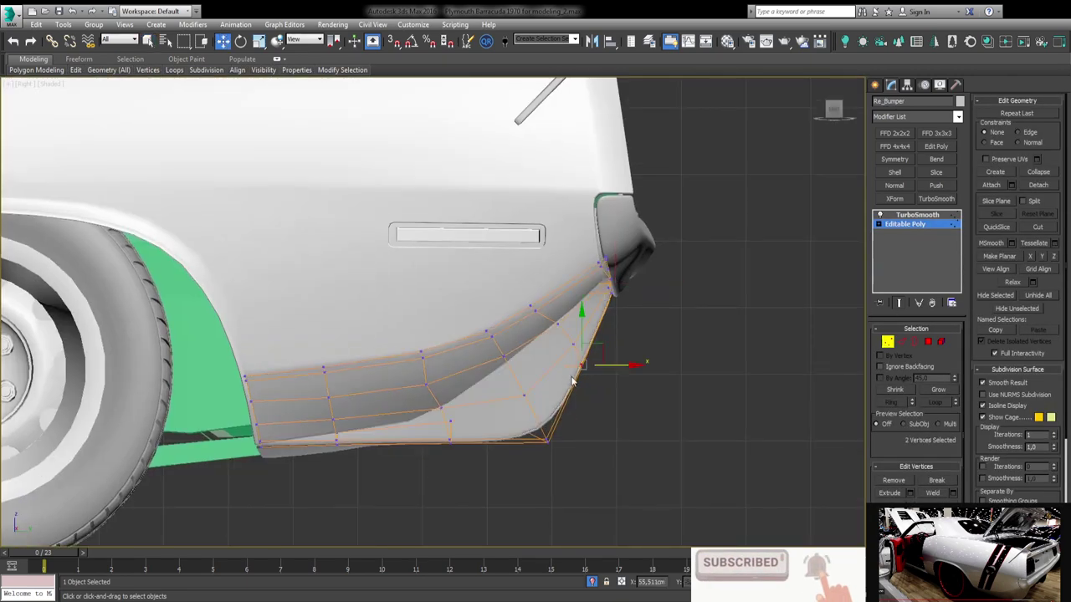
{"action": "key", "text": "w"}
{"action": "mouse_move", "coordinate": [531, 422]}
{"action": "left_mouse_down"}
{"action": "mouse_move", "coordinate": [573, 448]}
{"action": "mouse_move", "coordinate": [600, 440]}
{"action": "left_mouse_up"}
{"action": "left_click_drag", "start_coordinate": [585, 347], "coordinate": [620, 398], "text": "ctrl"}
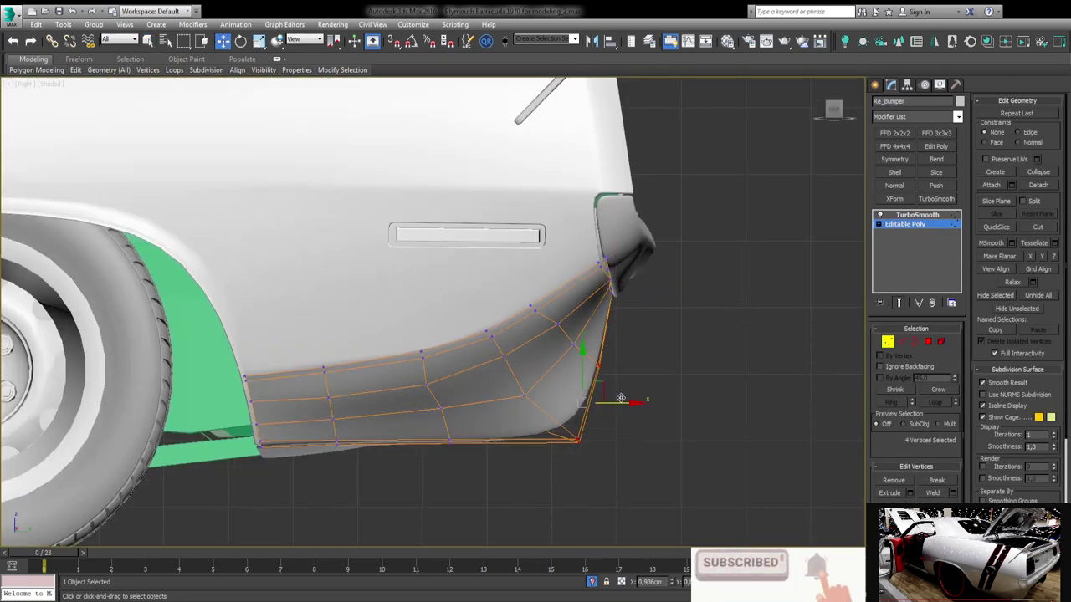
{"action": "left_click", "coordinate": [888, 342]}
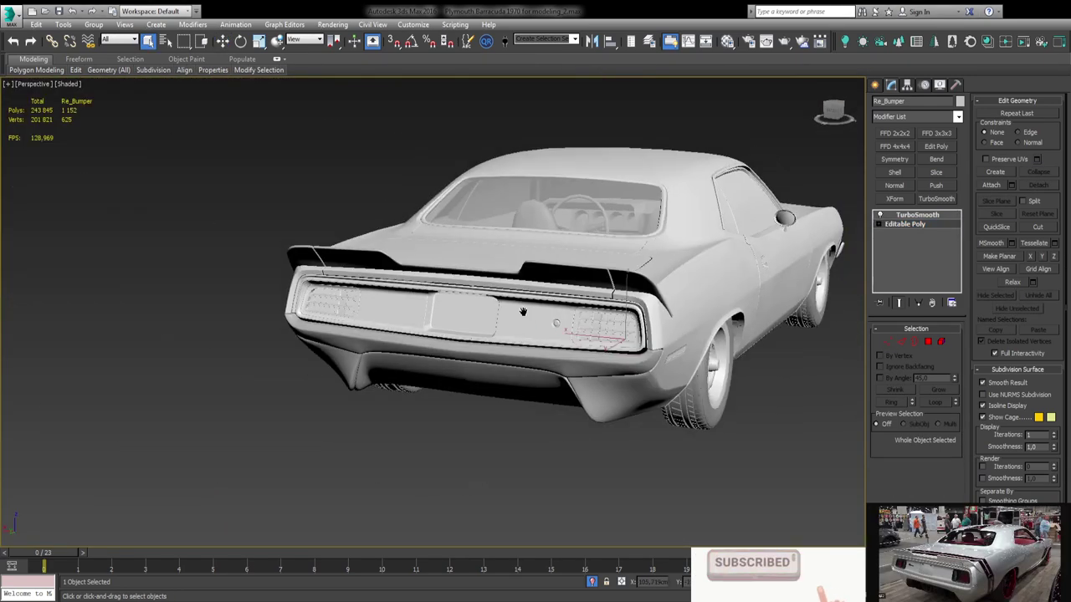
Zoom and orbit around the bumper corner to check its new shape.
{"action": "scroll", "coordinate": [467, 401], "scroll_direction": "up", "scroll_amount": 3}
{"action": "scroll", "coordinate": [467, 401], "scroll_direction": "up", "scroll_amount": 2}
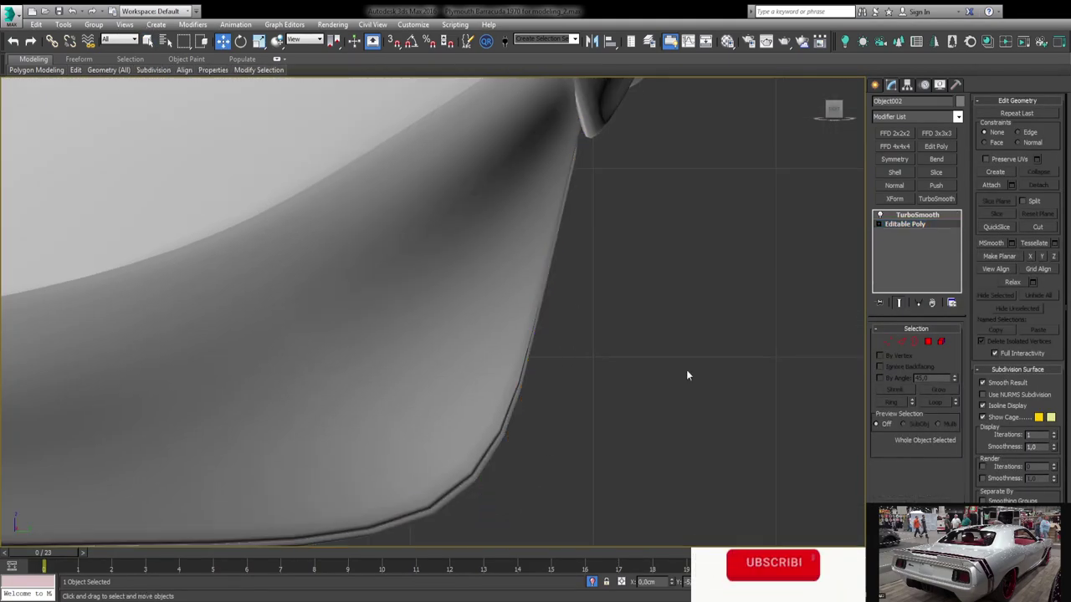
{"action": "scroll", "coordinate": [453, 394], "scroll_direction": "up", "scroll_amount": 1}
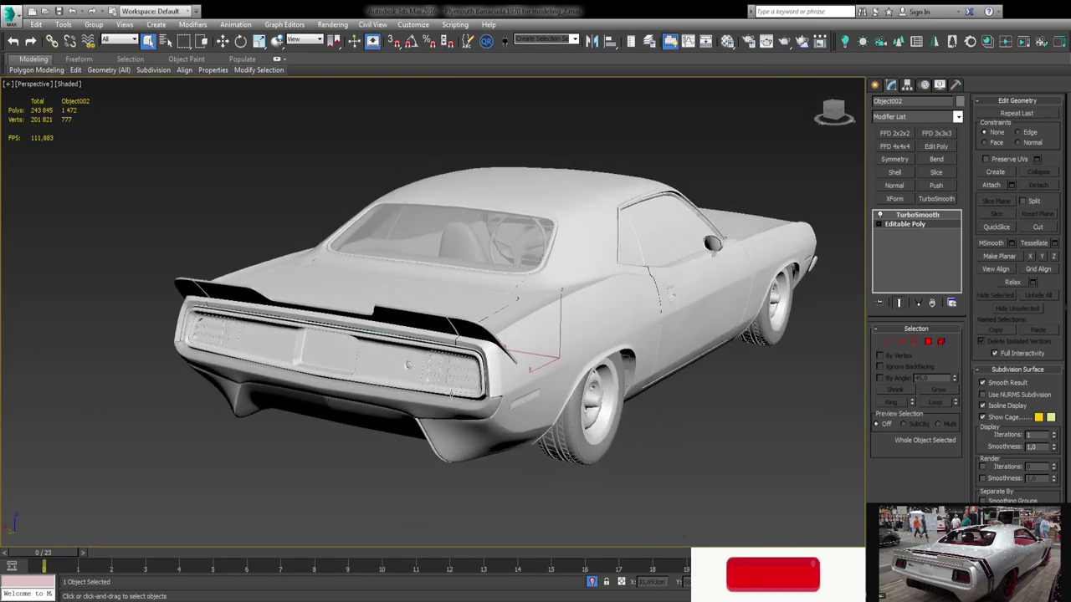
{"action": "scroll", "coordinate": [464, 385], "scroll_direction": "up", "scroll_amount": 2}
{"action": "scroll", "coordinate": [477, 372], "scroll_direction": "up", "scroll_amount": 3}
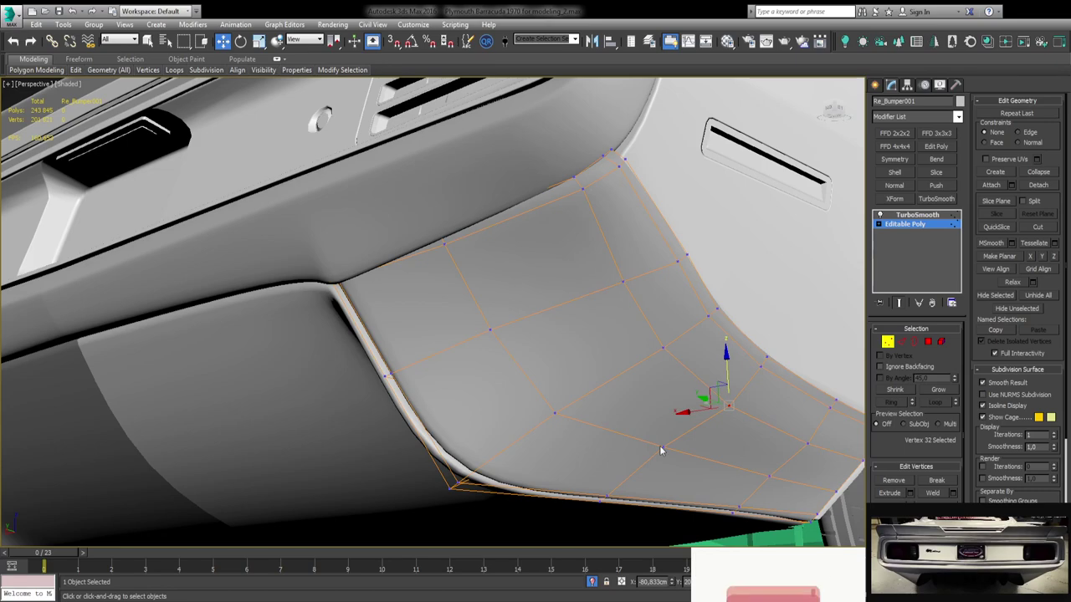
{"action": "middle_click_drag", "start_coordinate": [633, 431], "coordinate": [660, 410], "text": "alt"}
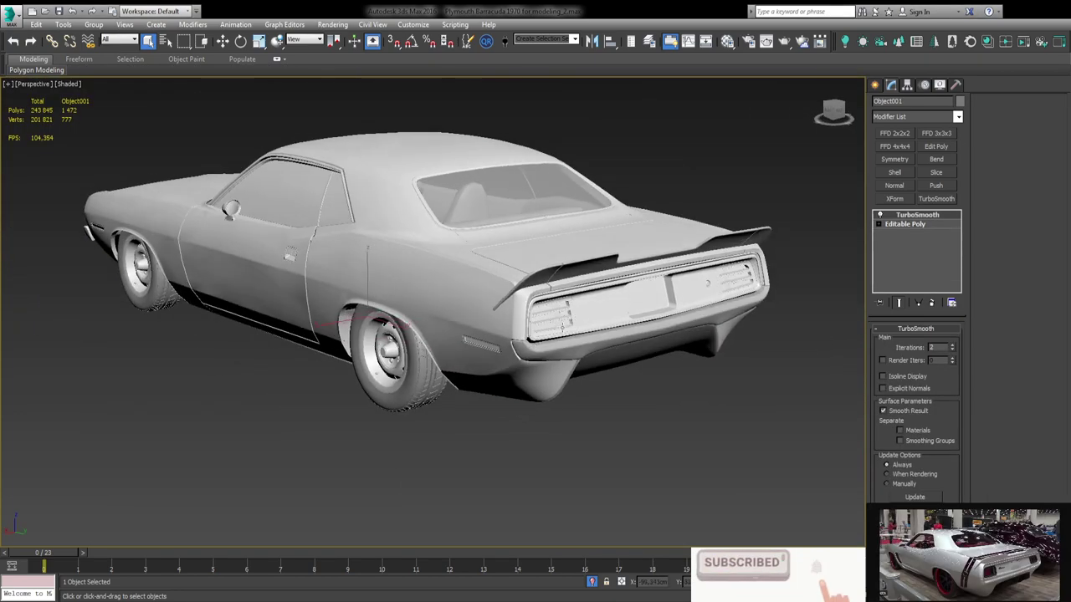
Orbit to a straight-on rear view and open Object001's Editable Poly level.
{"action": "scroll", "coordinate": [571, 369], "scroll_direction": "up", "scroll_amount": 3}
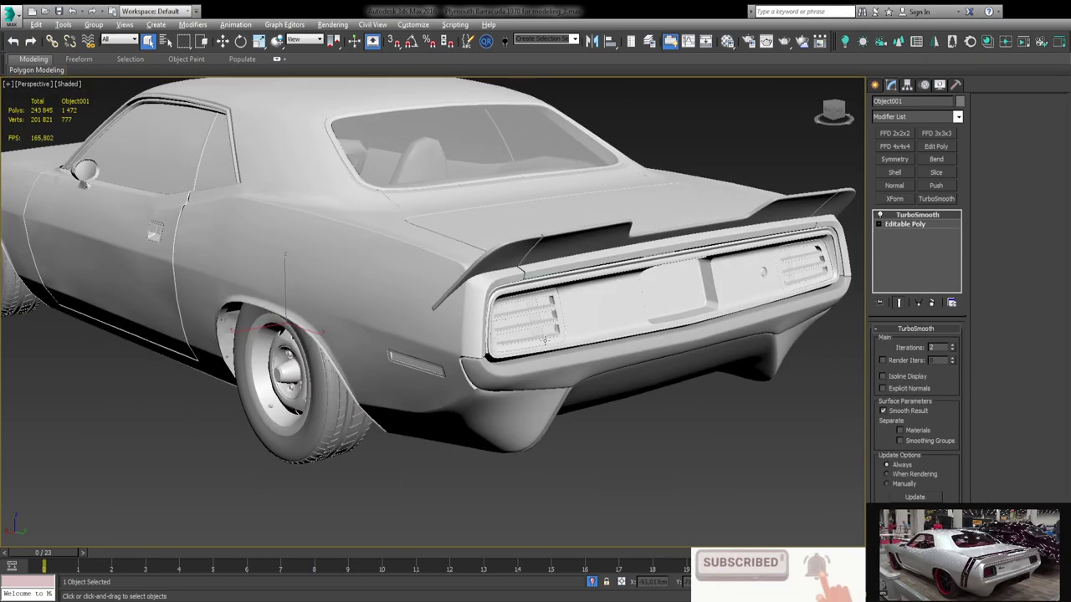
{"action": "mouse_move", "coordinate": [612, 368]}
{"action": "middle_mouse_down", "text": "alt"}
{"action": "mouse_move", "coordinate": [622, 342]}
{"action": "mouse_move", "coordinate": [497, 324]}
{"action": "middle_mouse_up", "text": "alt"}
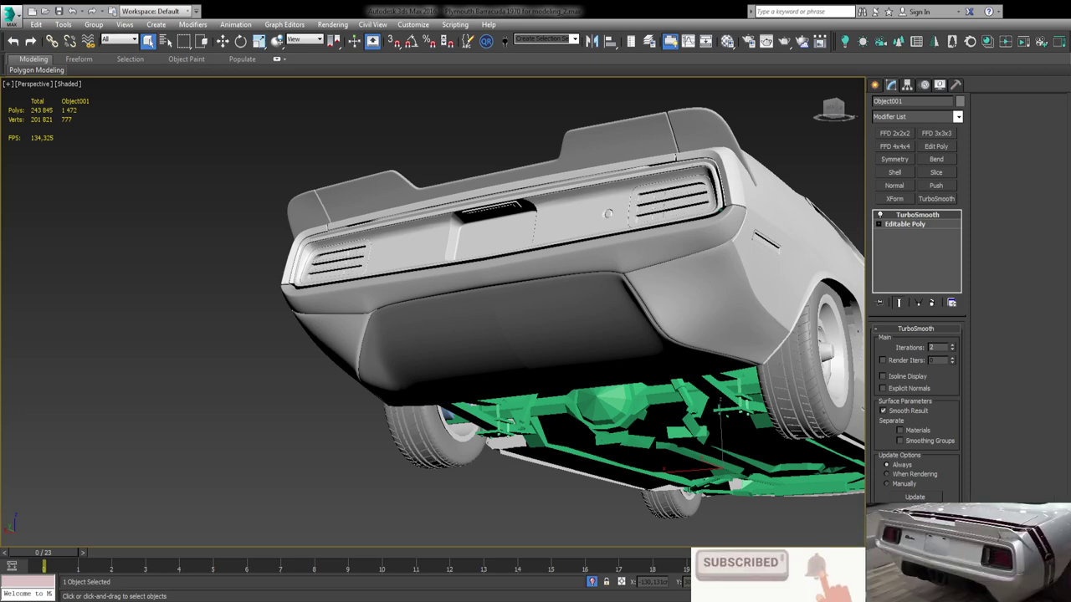
{"action": "middle_click_drag", "start_coordinate": [497, 324], "coordinate": [479, 339], "text": "alt"}
{"action": "scroll", "coordinate": [479, 339], "scroll_direction": "up", "scroll_amount": 3}
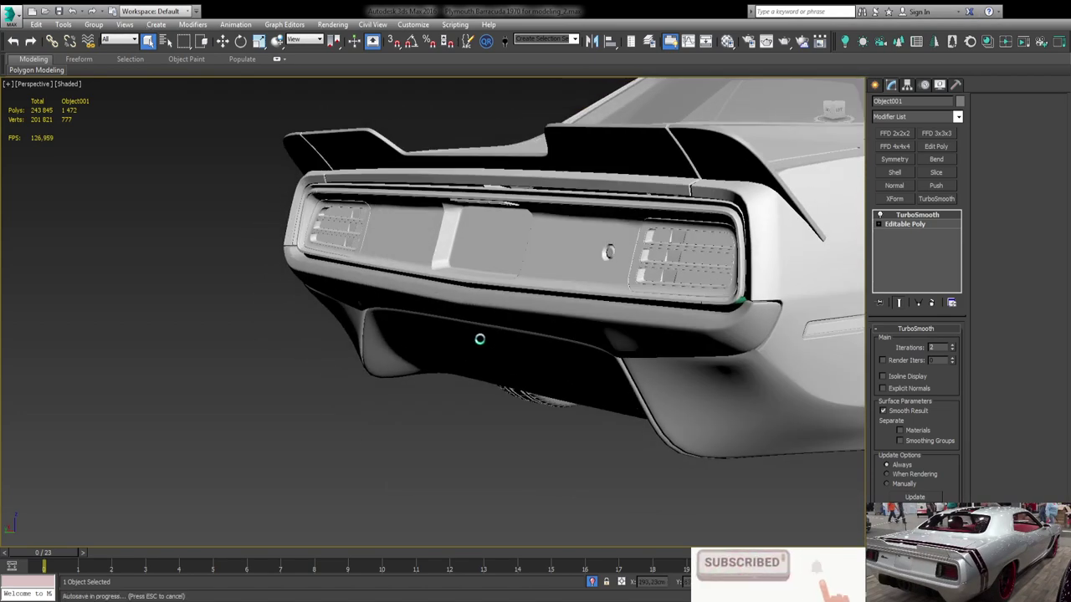
{"action": "mouse_move", "coordinate": [479, 339]}
{"action": "middle_mouse_down", "text": "alt"}
{"action": "mouse_move", "coordinate": [555, 343]}
{"action": "mouse_move", "coordinate": [636, 377]}
{"action": "mouse_move", "coordinate": [738, 372]}
{"action": "mouse_move", "coordinate": [657, 330]}
{"action": "mouse_move", "coordinate": [549, 431]}
{"action": "middle_mouse_up", "text": "alt"}
{"action": "left_click", "coordinate": [917, 224]}
Select the vertical edge rows across the valance's underside.
{"action": "key", "text": "2"}
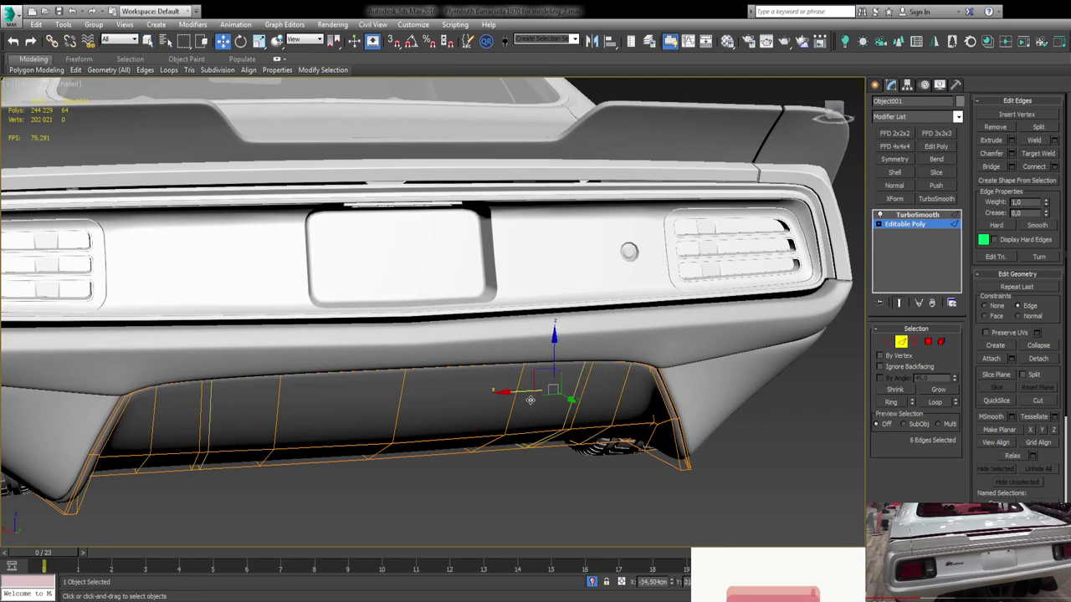
{"action": "scroll", "coordinate": [464, 394], "scroll_direction": "up", "scroll_amount": 5}
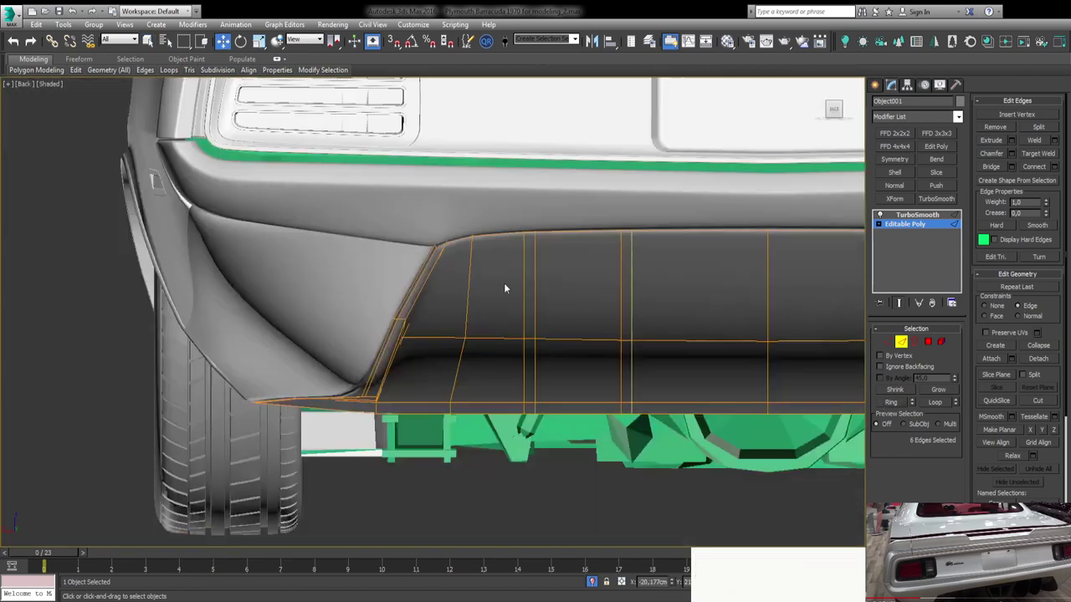
{"action": "scroll", "coordinate": [618, 316], "scroll_direction": "down", "scroll_amount": 6}
{"action": "middle_click_drag", "start_coordinate": [617, 316], "coordinate": [586, 335], "text": "alt"}
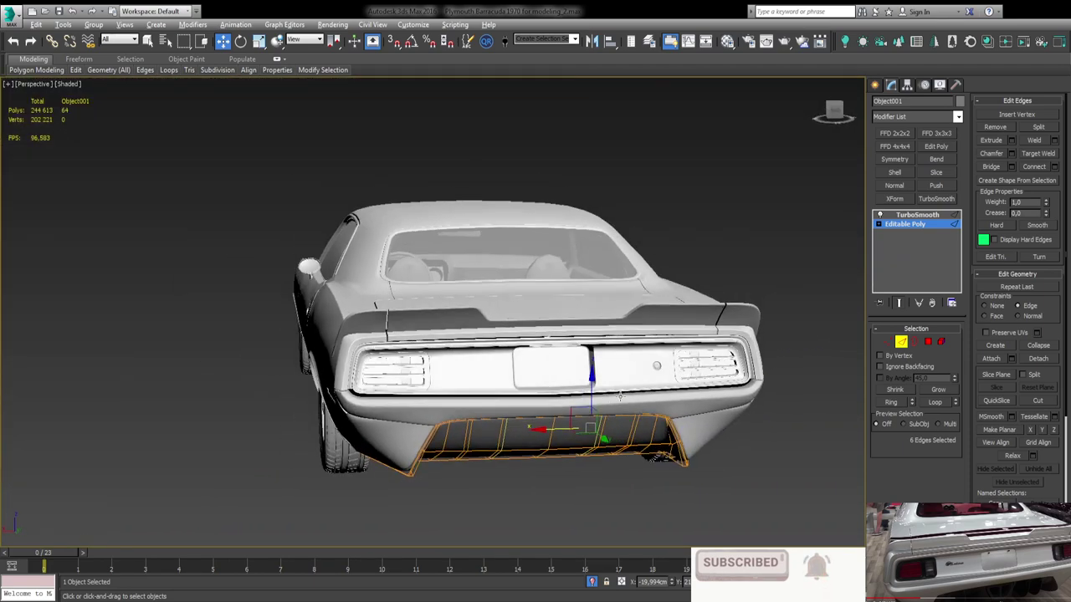
{"action": "scroll", "coordinate": [586, 334], "scroll_direction": "up", "scroll_amount": 2}
{"action": "scroll", "coordinate": [586, 334], "scroll_direction": "up", "scroll_amount": 2}
{"action": "middle_click_drag", "start_coordinate": [619, 368], "coordinate": [633, 385], "text": "alt"}
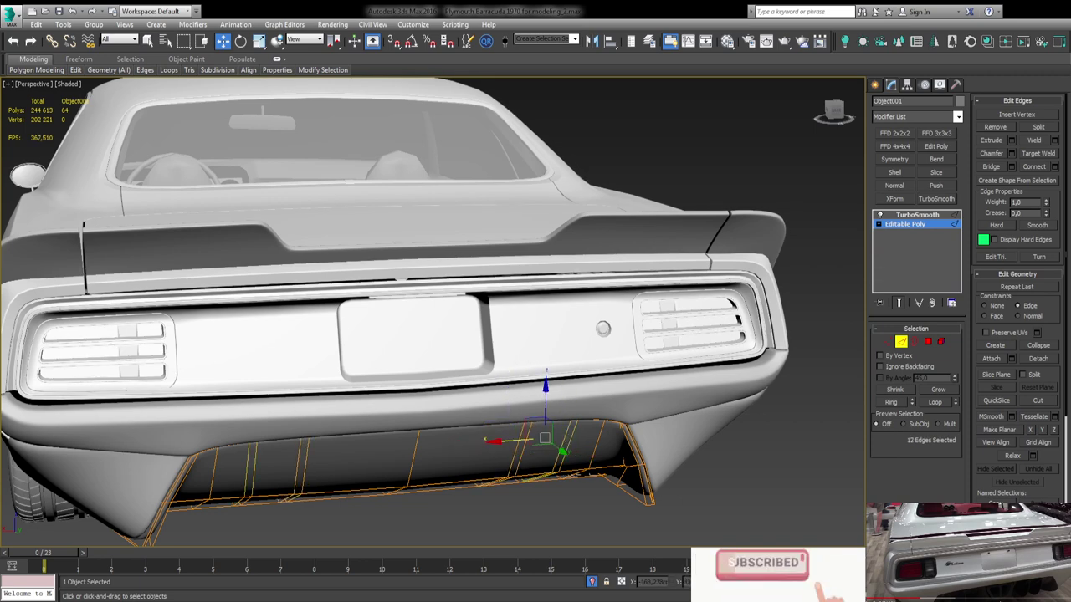
{"action": "scroll", "coordinate": [560, 411], "scroll_direction": "up", "scroll_amount": 5}
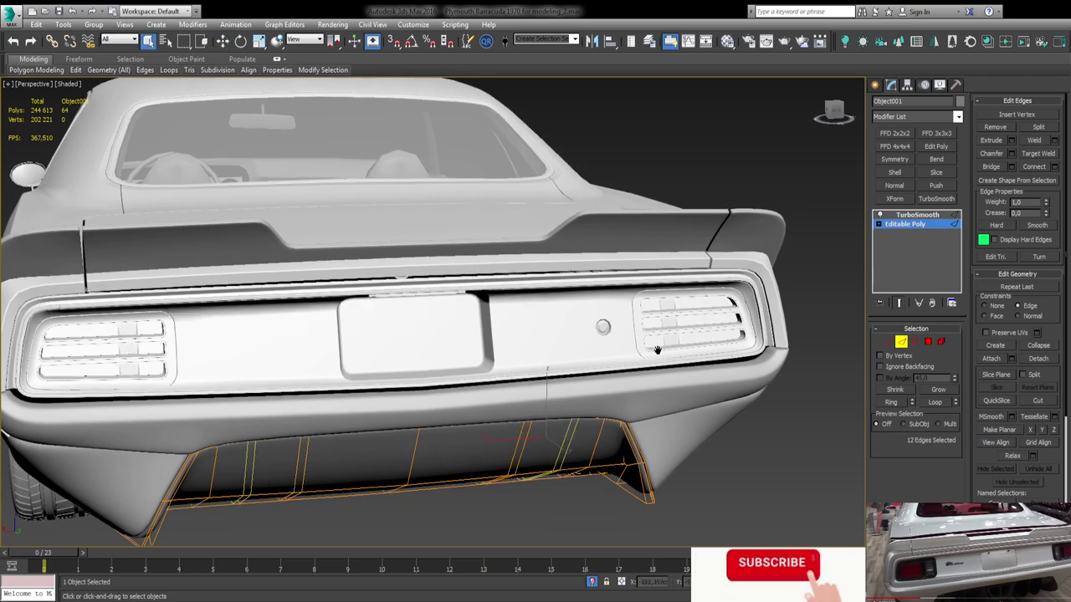
{"action": "key", "text": "q"}
{"action": "middle_click_drag", "start_coordinate": [574, 401], "coordinate": [636, 416], "text": "alt"}
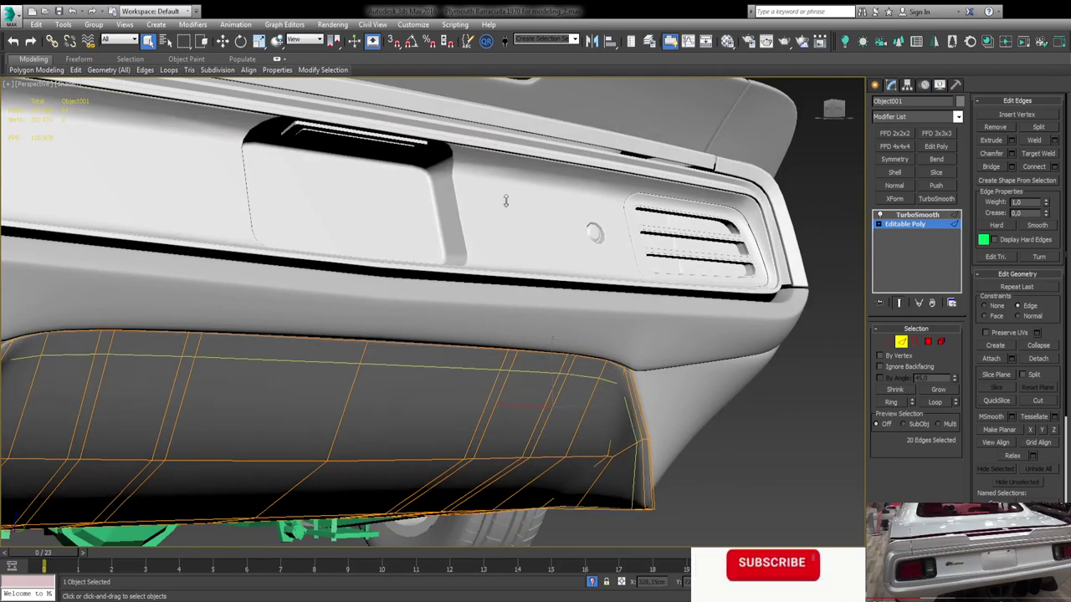
{"action": "middle_click_drag", "start_coordinate": [511, 199], "coordinate": [502, 210], "text": "alt"}
Select the vertical polygon strips that form the diffuser fins.
{"action": "key", "text": "4"}
{"action": "left_click", "coordinate": [513, 463]}
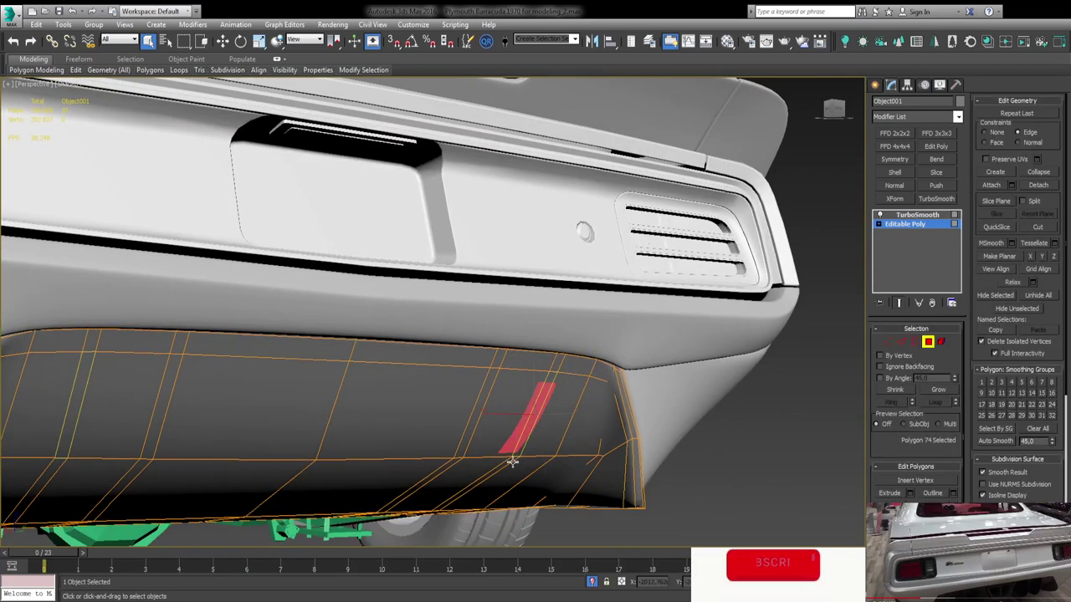
{"action": "left_click", "coordinate": [452, 461], "text": "ctrl"}
{"action": "middle_click_drag", "start_coordinate": [453, 461], "coordinate": [694, 358], "text": "alt"}
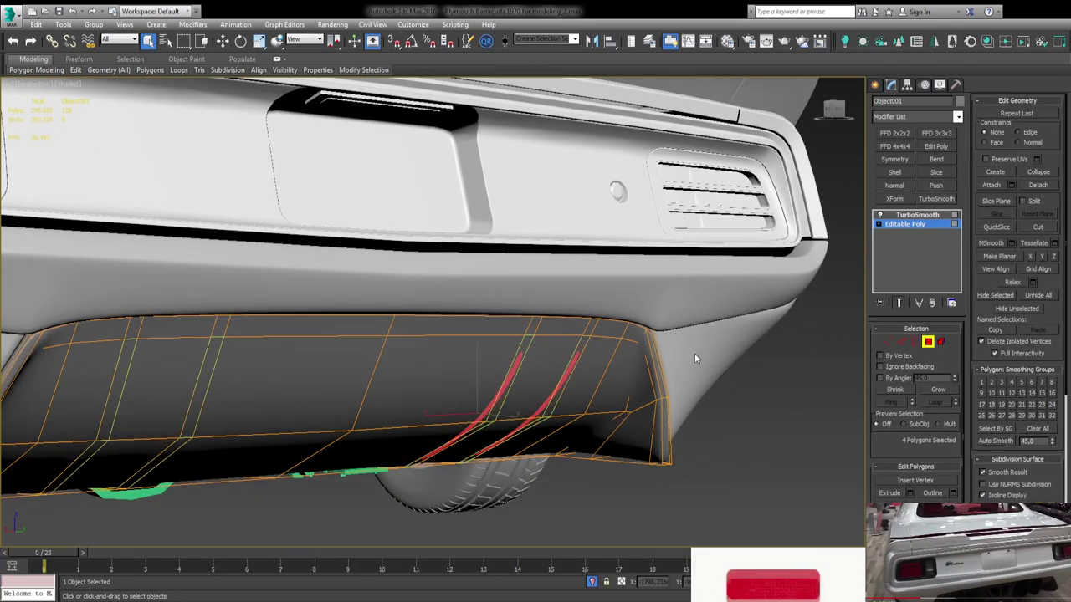
{"action": "mouse_move", "coordinate": [443, 345]}
{"action": "middle_mouse_down", "text": "alt"}
{"action": "mouse_move", "coordinate": [514, 406]}
{"action": "mouse_move", "coordinate": [715, 351]}
{"action": "mouse_move", "coordinate": [603, 334]}
{"action": "mouse_move", "coordinate": [591, 353]}
{"action": "middle_mouse_up", "text": "alt"}
{"action": "key", "text": "2"}
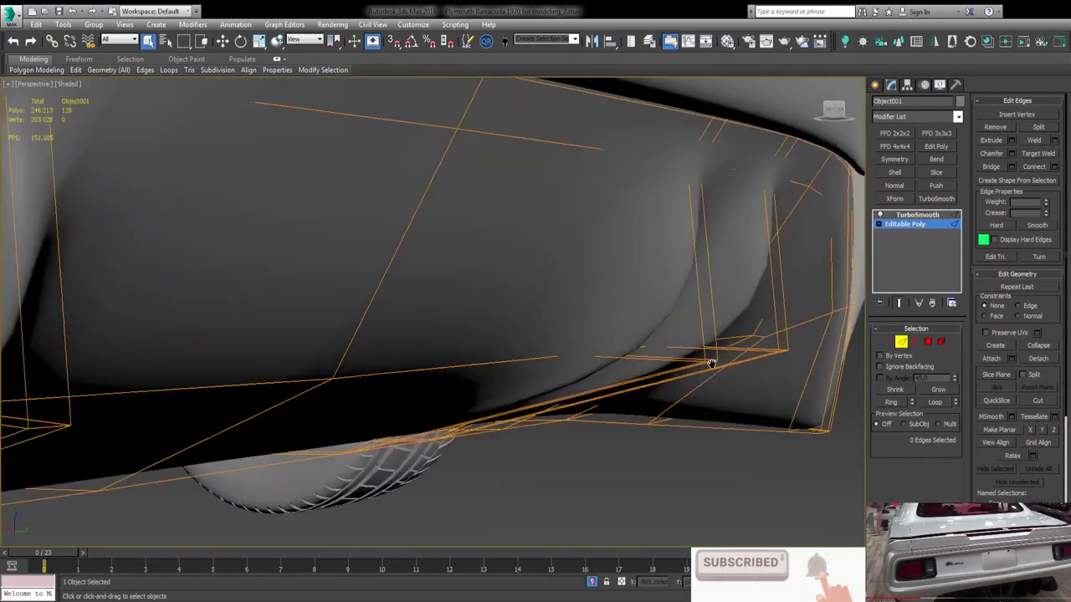
{"action": "middle_click_drag", "start_coordinate": [647, 411], "coordinate": [690, 389], "text": "alt"}
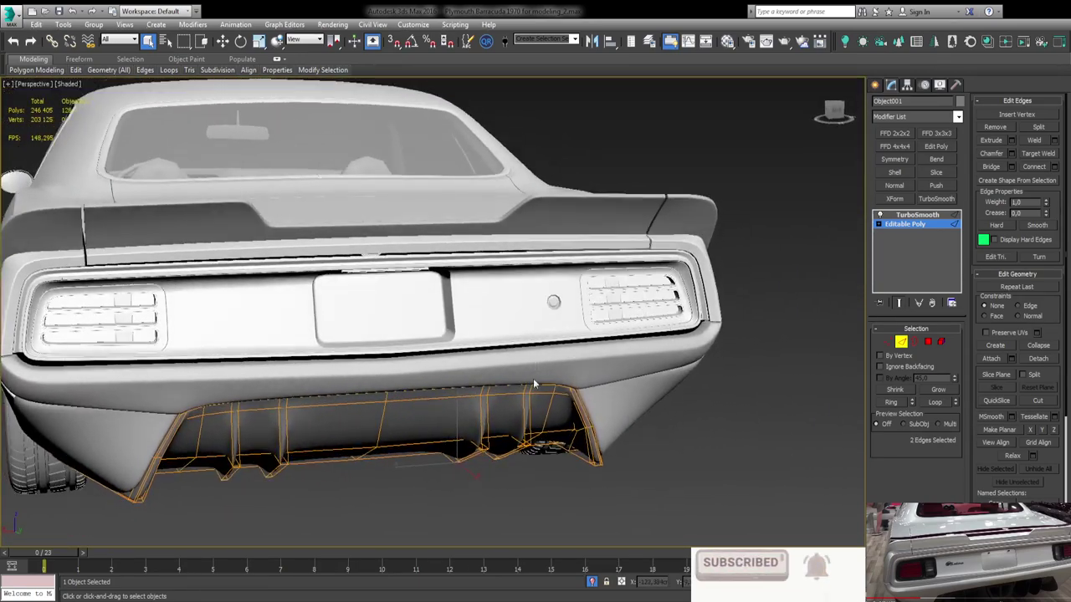
{"action": "key", "text": "alt+w"}
{"action": "key", "text": "alt+w"}
{"action": "key", "text": "1"}
{"action": "scroll", "coordinate": [635, 368], "scroll_direction": "up", "scroll_amount": 3}
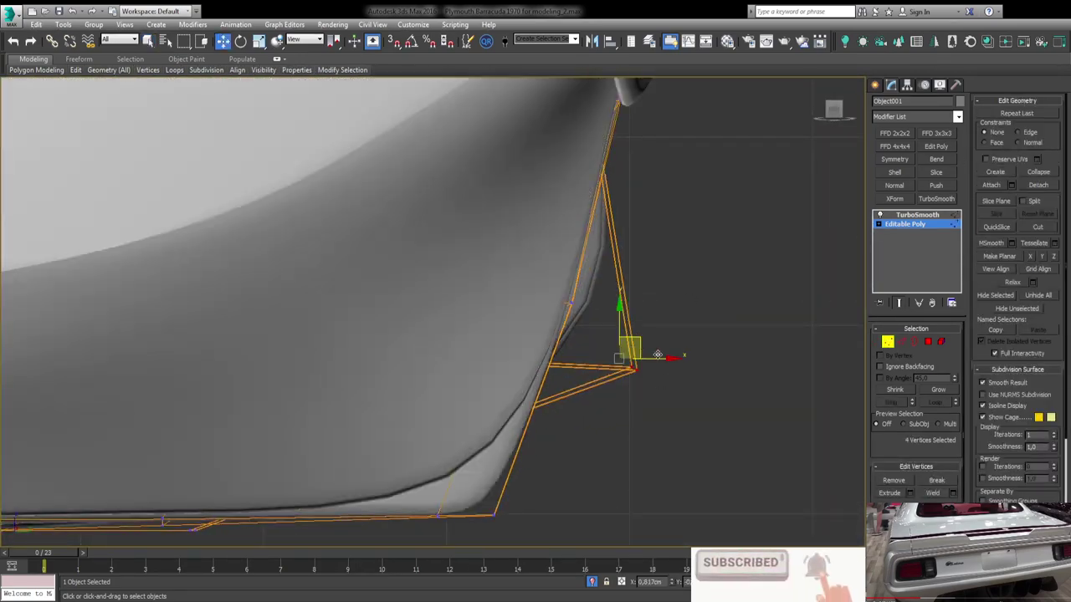
{"action": "key", "text": "alt+w"}
{"action": "left_click", "coordinate": [522, 484]}
{"action": "key", "text": "alt+w"}
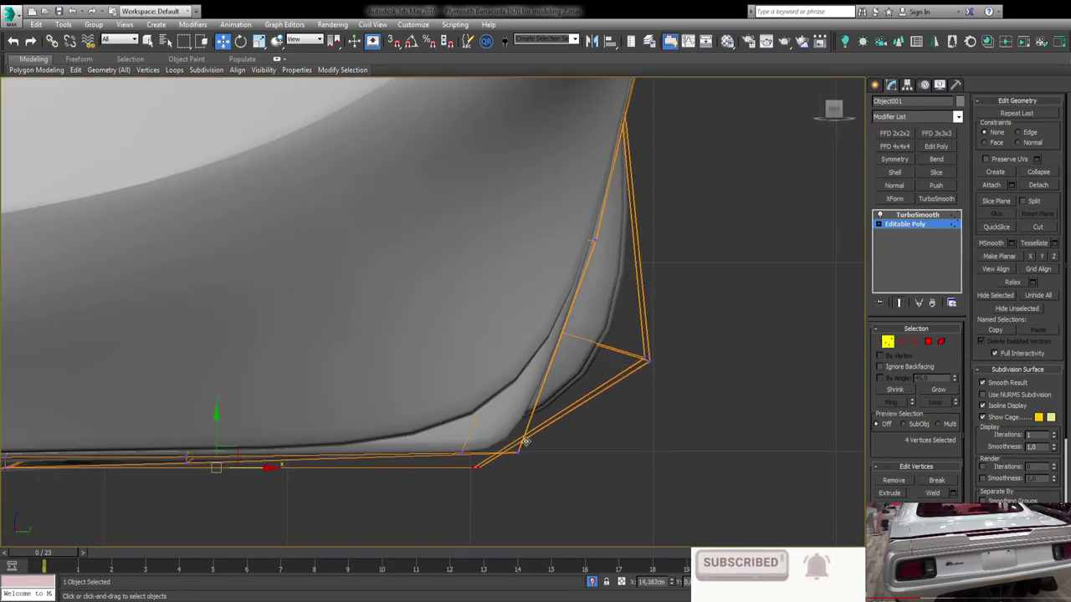
{"action": "mouse_move", "coordinate": [493, 484]}
{"action": "middle_mouse_down", "text": "alt"}
{"action": "mouse_move", "coordinate": [525, 437]}
{"action": "mouse_move", "coordinate": [608, 438]}
{"action": "mouse_move", "coordinate": [599, 407]}
{"action": "middle_mouse_up", "text": "alt"}
{"action": "key", "text": "1"}
{"action": "key", "text": "shift+z"}
{"action": "key", "text": "shift+z"}
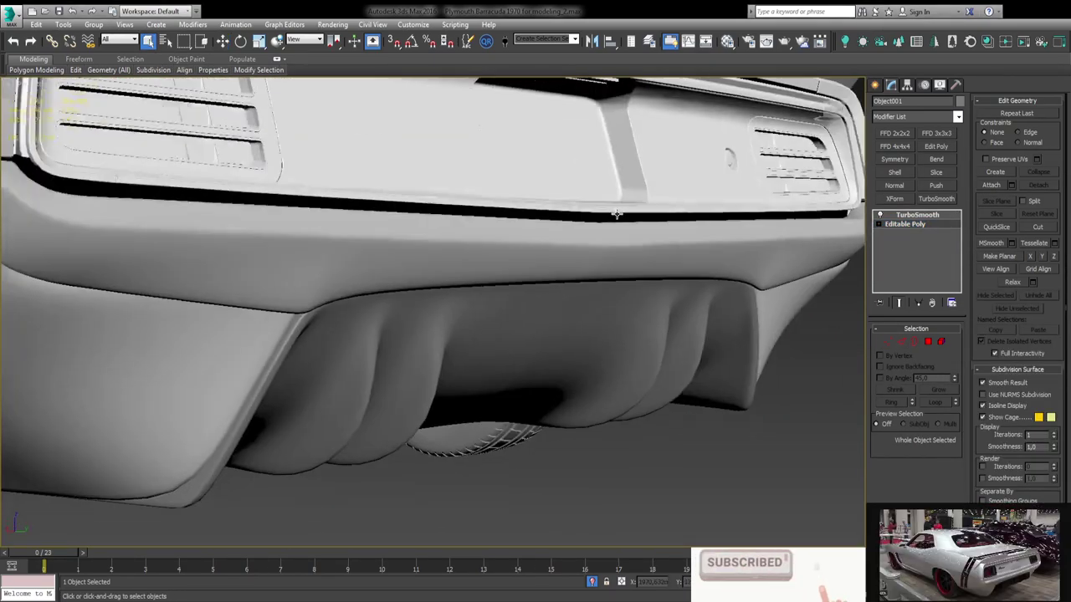
{"action": "key", "text": "shift+z"}
{"action": "key", "text": "shift+z"}
{"action": "key", "text": "shift+z"}
{"action": "key", "text": "shift+z"}
{"action": "key", "text": "shift+z"}
{"action": "key", "text": "shift+z"}
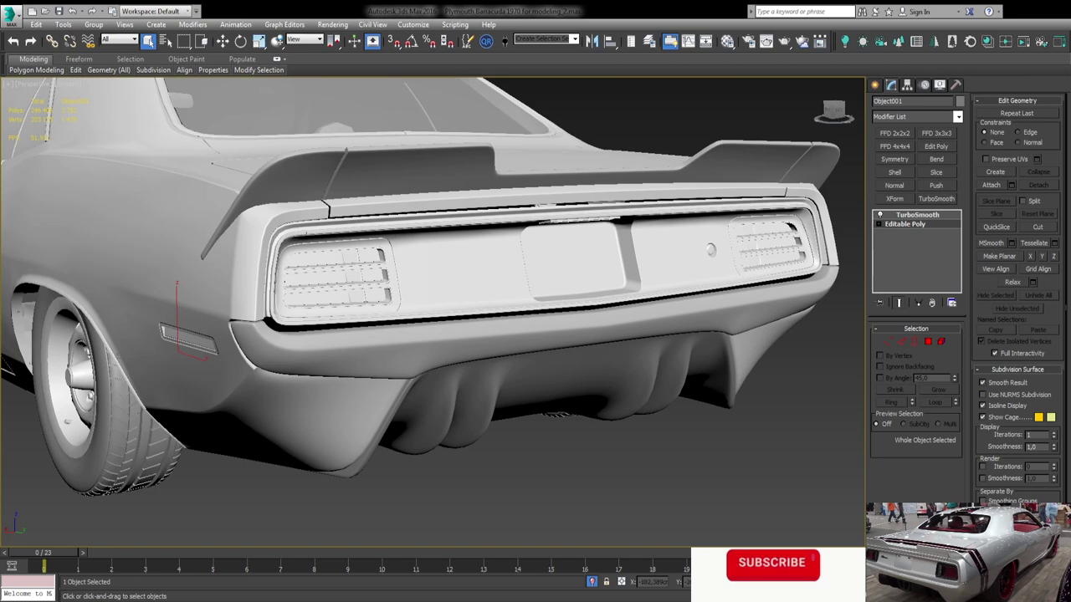
{"action": "key", "text": "shift+z"}
{"action": "key", "text": "shift+z"}
{"action": "key", "text": "shift+z"}
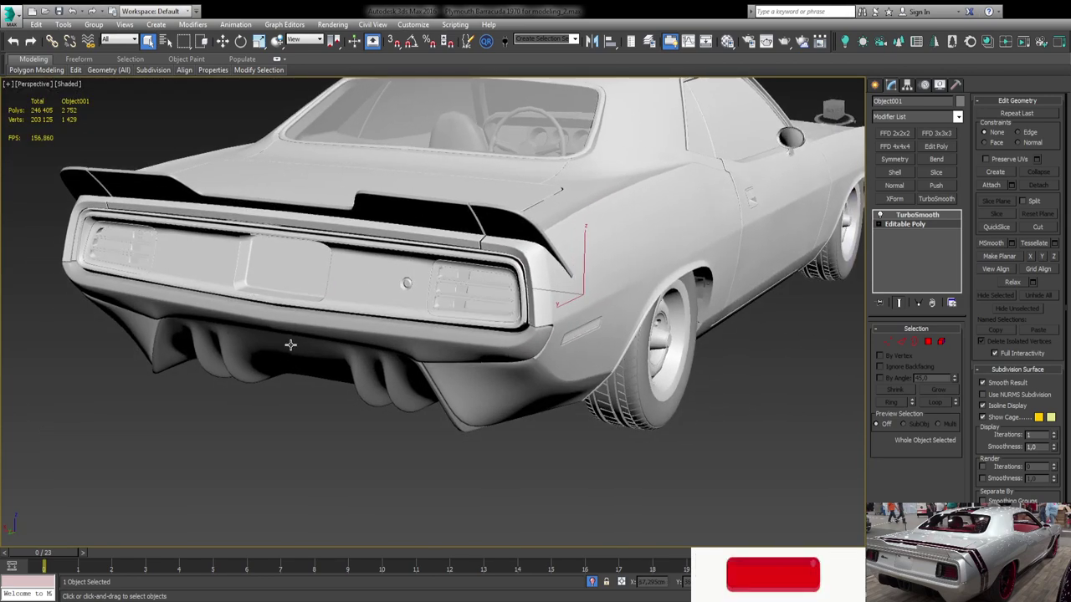
{"action": "mouse_move", "coordinate": [288, 354]}
{"action": "middle_mouse_down", "text": "alt"}
{"action": "mouse_move", "coordinate": [375, 353]}
{"action": "mouse_move", "coordinate": [402, 315]}
{"action": "middle_mouse_up", "text": "alt"}
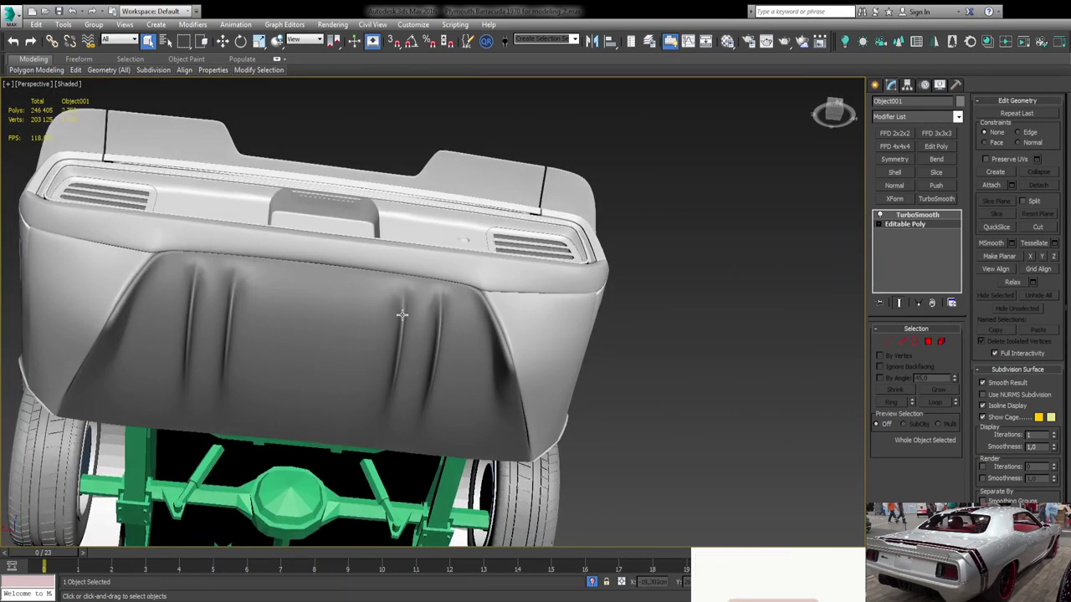
Make the bumper mesh see-through and select three vertices at the diffuser corner.
{"action": "left_click", "coordinate": [905, 224]}
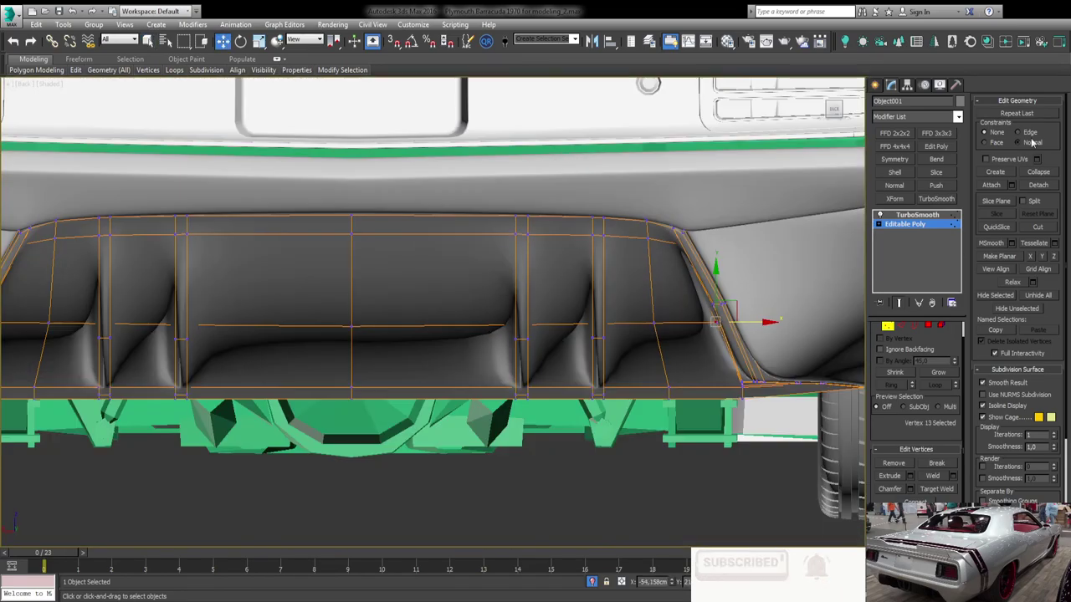
{"action": "key", "text": "alt+x"}
{"action": "scroll", "coordinate": [729, 395], "scroll_direction": "down", "scroll_amount": 3}
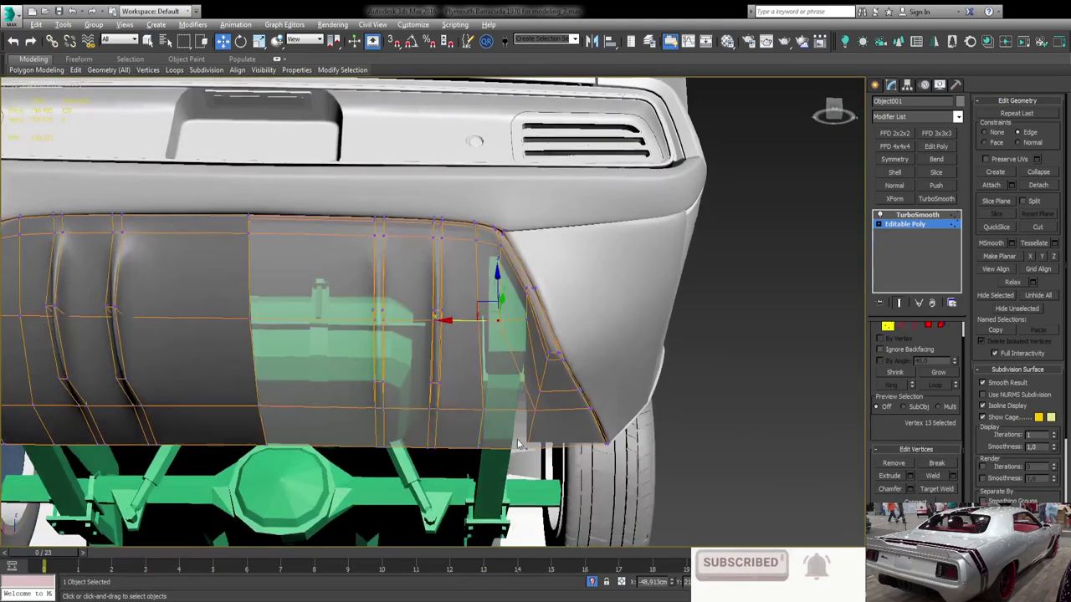
{"action": "scroll", "coordinate": [586, 352], "scroll_direction": "up", "scroll_amount": 4}
{"action": "left_click_drag", "start_coordinate": [736, 430], "coordinate": [662, 489]}
{"action": "middle_click_drag", "start_coordinate": [727, 479], "coordinate": [638, 396], "text": "alt"}
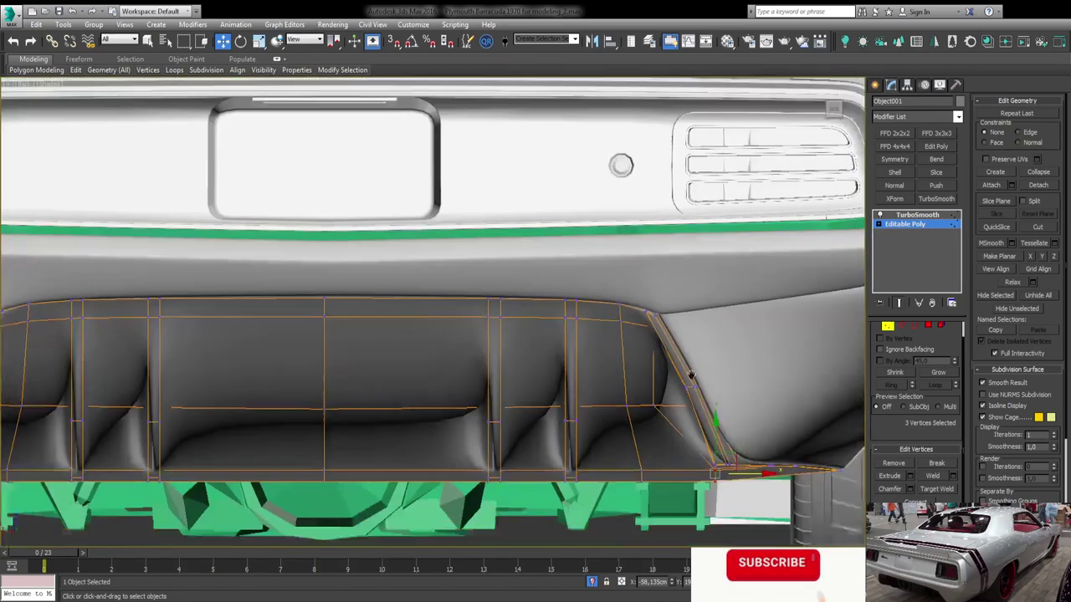
{"action": "middle_click_drag", "start_coordinate": [696, 485], "coordinate": [671, 461]}
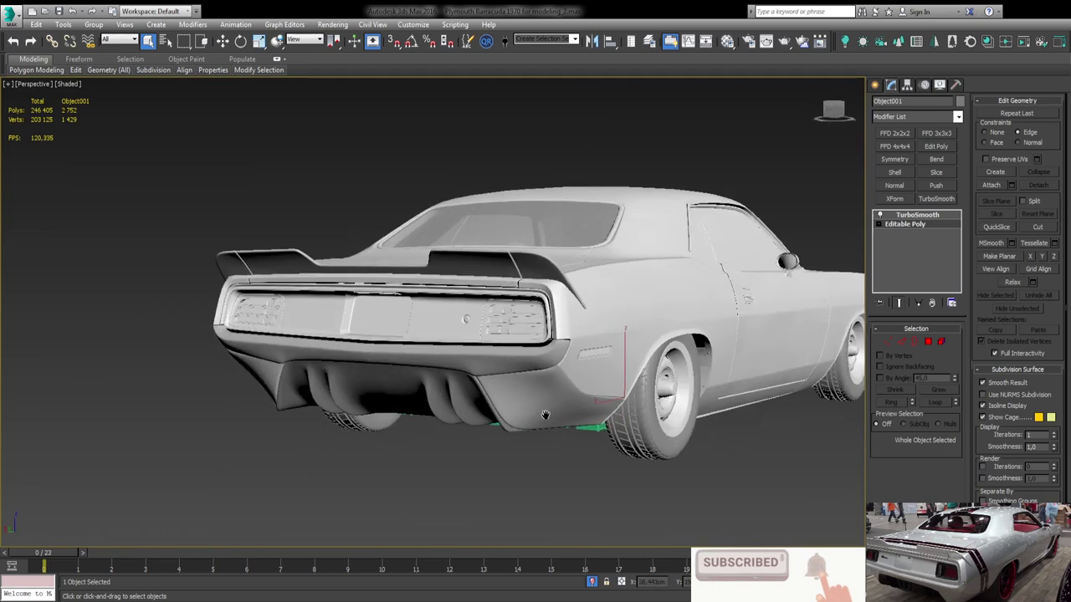
{"action": "middle_click_drag", "start_coordinate": [351, 452], "coordinate": [383, 454], "text": "alt"}
{"action": "scroll", "coordinate": [384, 453], "scroll_direction": "up", "scroll_amount": 3}
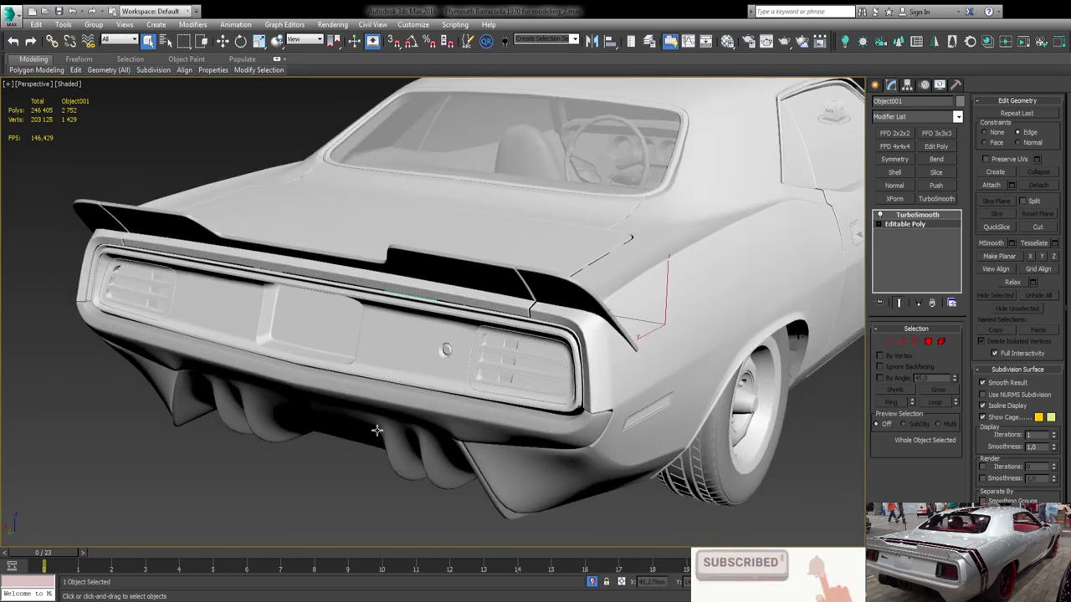
Slide the vertical edge between the fins inward to reshape the diffuser.
{"action": "key", "text": "1"}
{"action": "scroll", "coordinate": [453, 492], "scroll_direction": "up", "scroll_amount": 5}
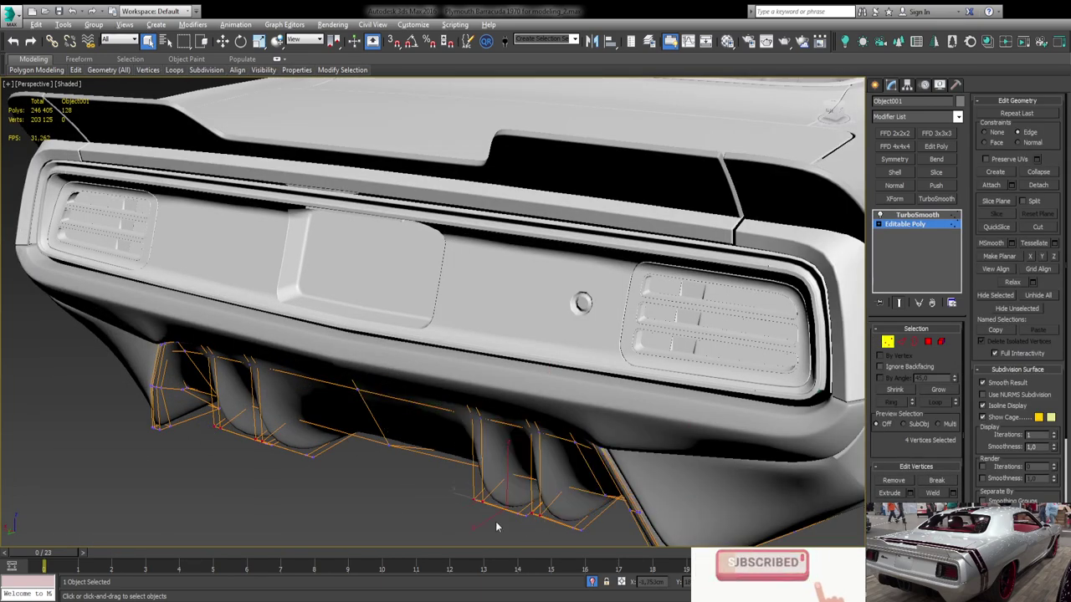
{"action": "middle_click_drag", "start_coordinate": [490, 518], "coordinate": [555, 298], "text": "alt"}
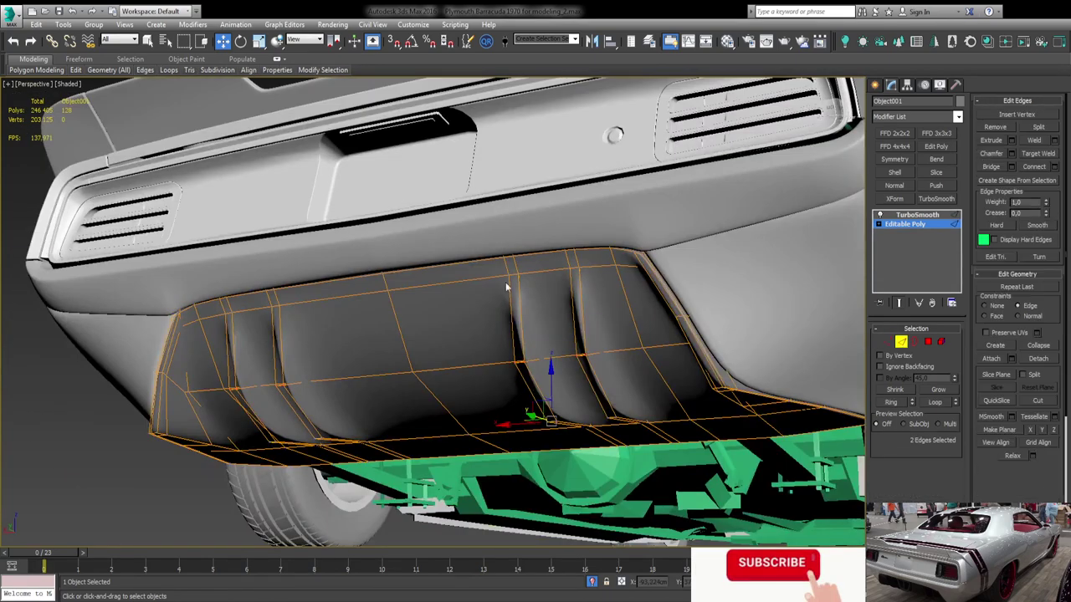
{"action": "key", "text": "2"}
{"action": "scroll", "coordinate": [472, 260], "scroll_direction": "up", "scroll_amount": 3}
{"action": "mouse_move", "coordinate": [523, 335]}
{"action": "left_mouse_down"}
{"action": "mouse_move", "coordinate": [425, 284]}
{"action": "mouse_move", "coordinate": [288, 286]}
{"action": "left_mouse_up"}
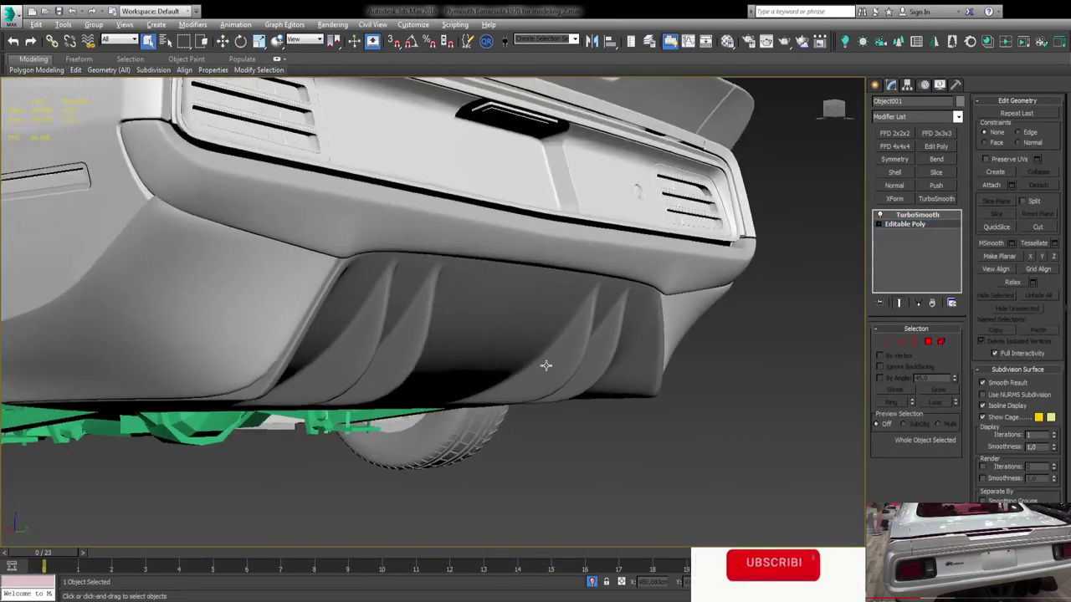
{"action": "scroll", "coordinate": [509, 313], "scroll_direction": "up", "scroll_amount": 5}
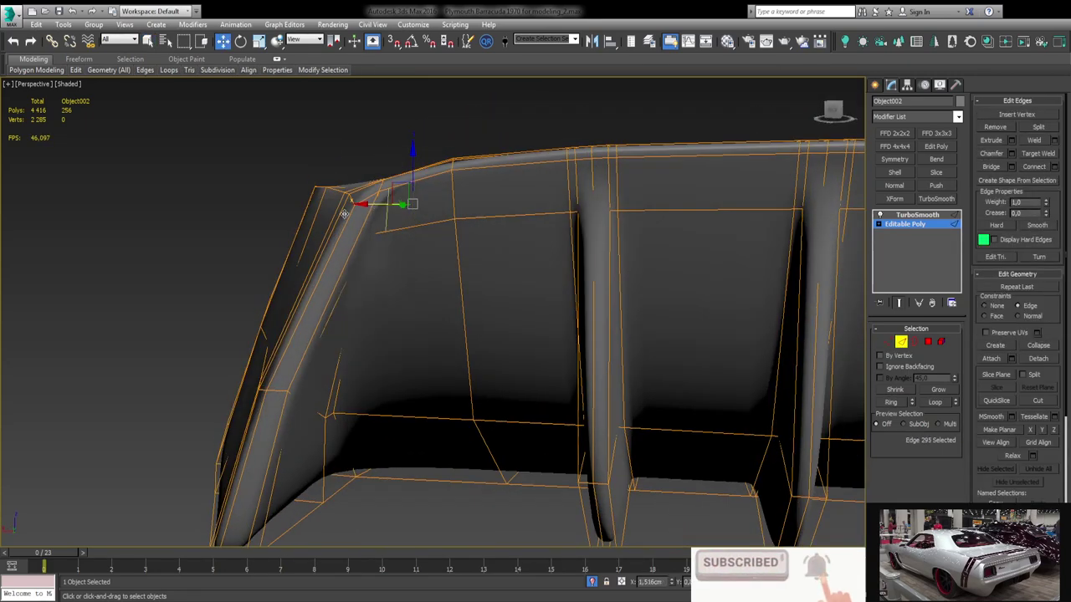
Move the bumper's corner vertices down-left to refine the valance curve.
{"action": "key", "text": "2"}
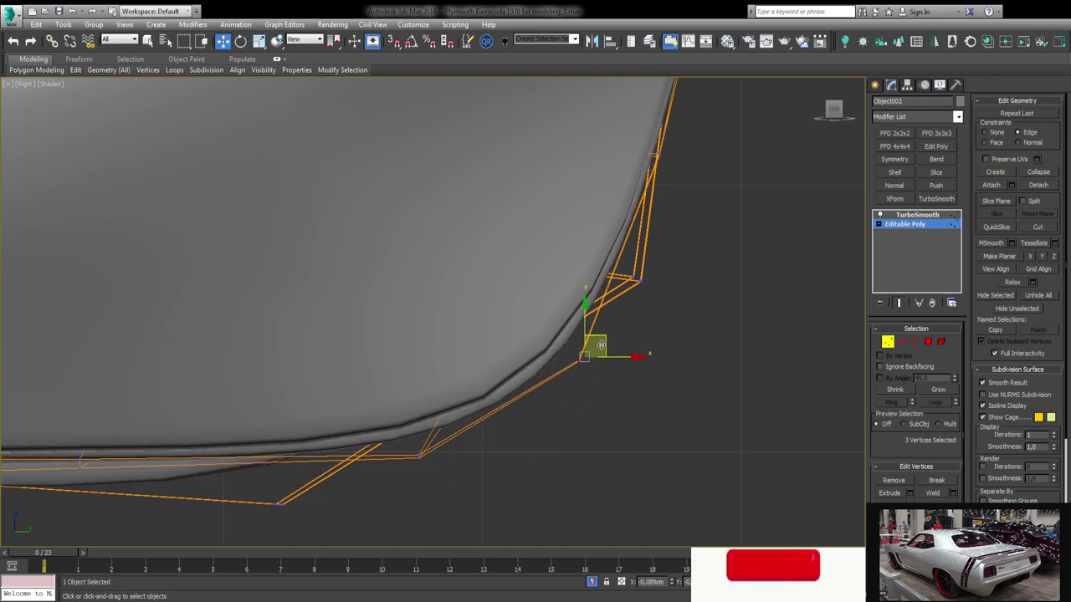
{"action": "left_click_drag", "start_coordinate": [601, 345], "coordinate": [591, 359]}
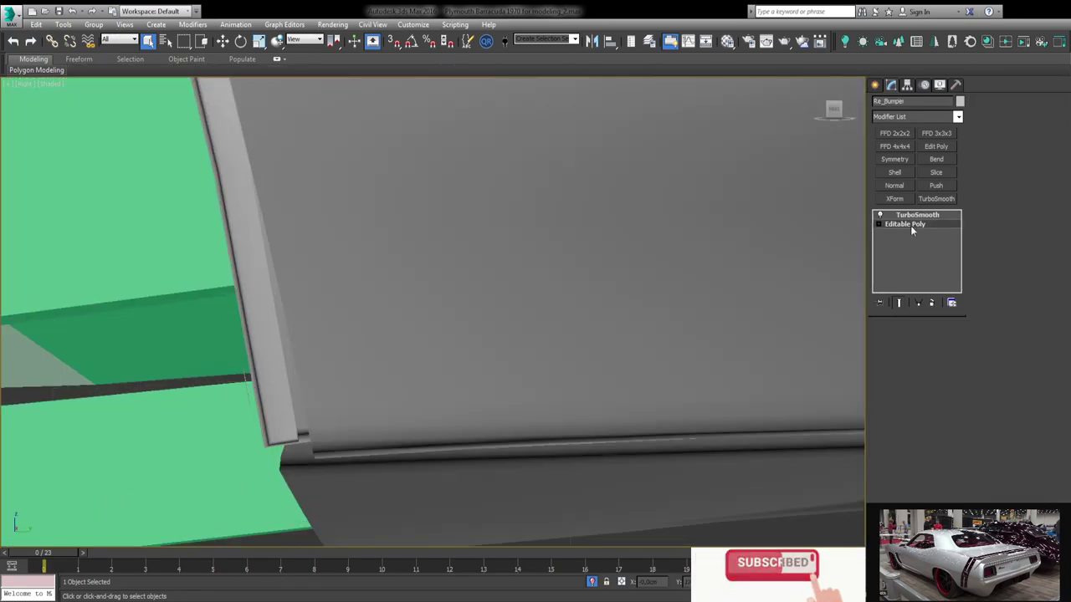
{"action": "left_click_drag", "start_coordinate": [387, 368], "coordinate": [270, 500]}
{"action": "key", "text": "w"}
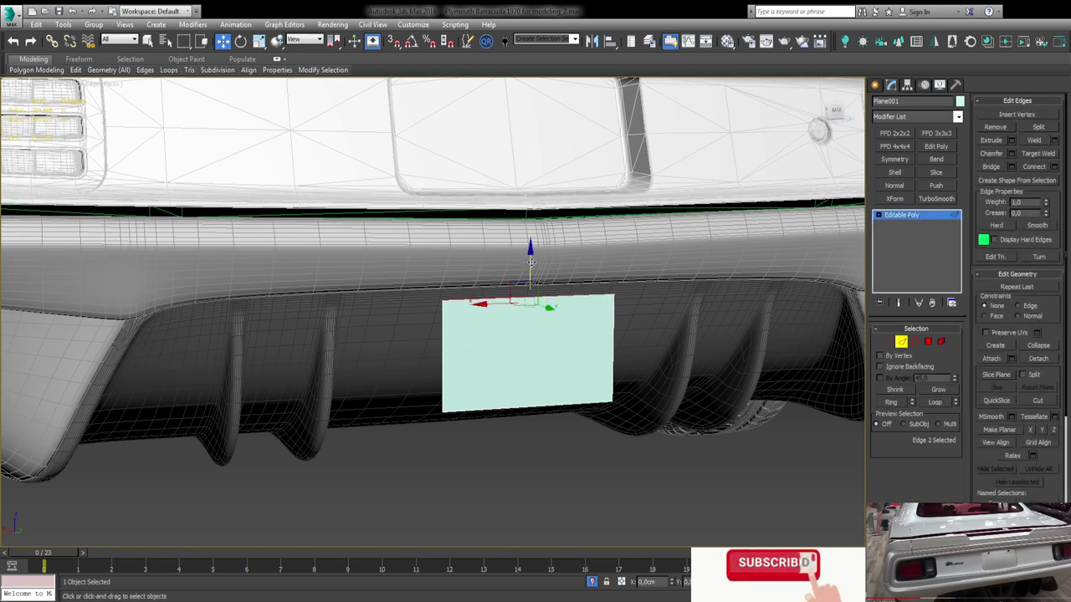
Reshape Plane001's four corners into a trapezoid.
{"action": "scroll", "coordinate": [574, 289], "scroll_direction": "down", "scroll_amount": 2}
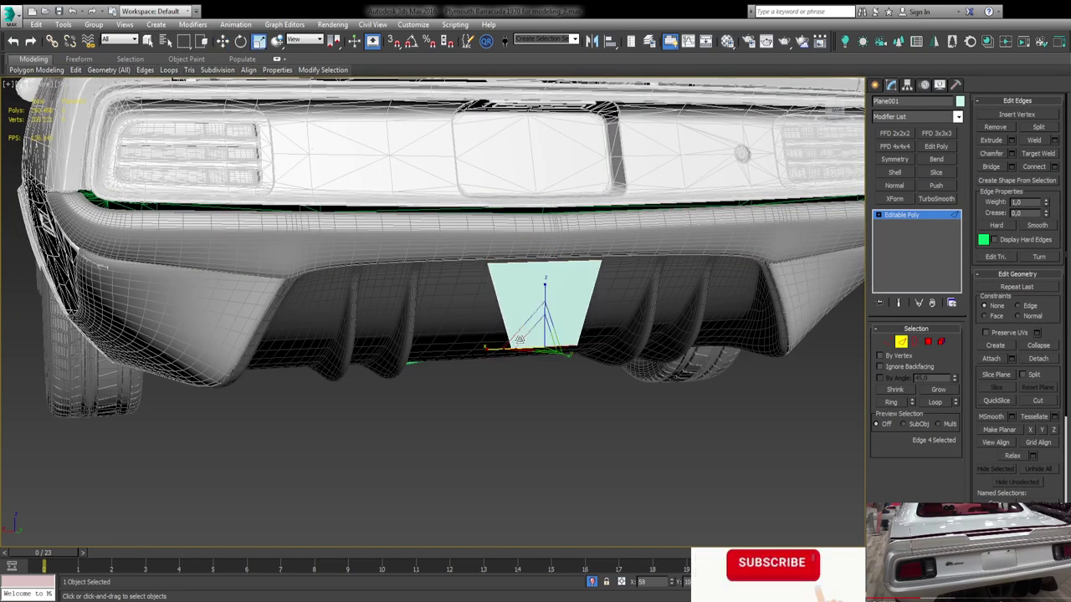
{"action": "scroll", "coordinate": [542, 311], "scroll_direction": "down", "scroll_amount": 3}
{"action": "scroll", "coordinate": [526, 307], "scroll_direction": "up", "scroll_amount": 3}
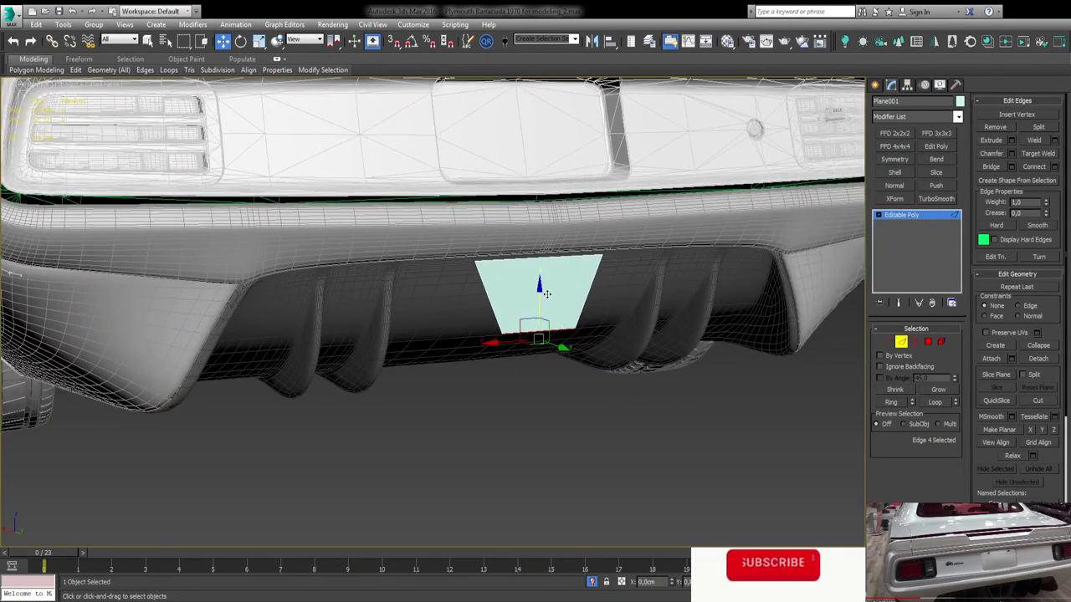
{"action": "key", "text": "1"}
{"action": "key", "text": "ctrl+a"}
{"action": "key", "text": "q"}
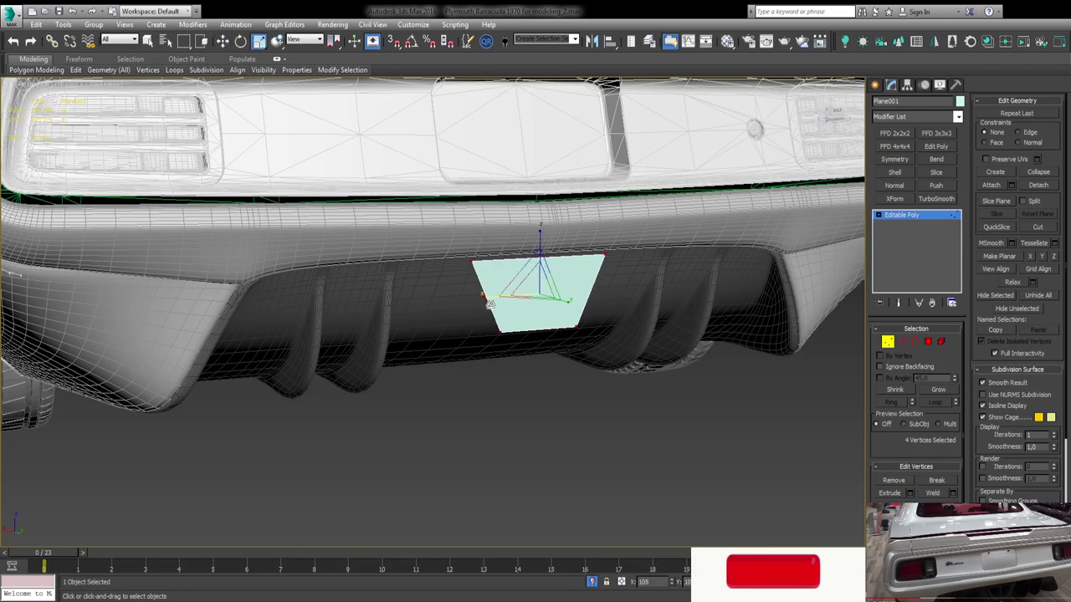
{"action": "left_click", "coordinate": [901, 340]}
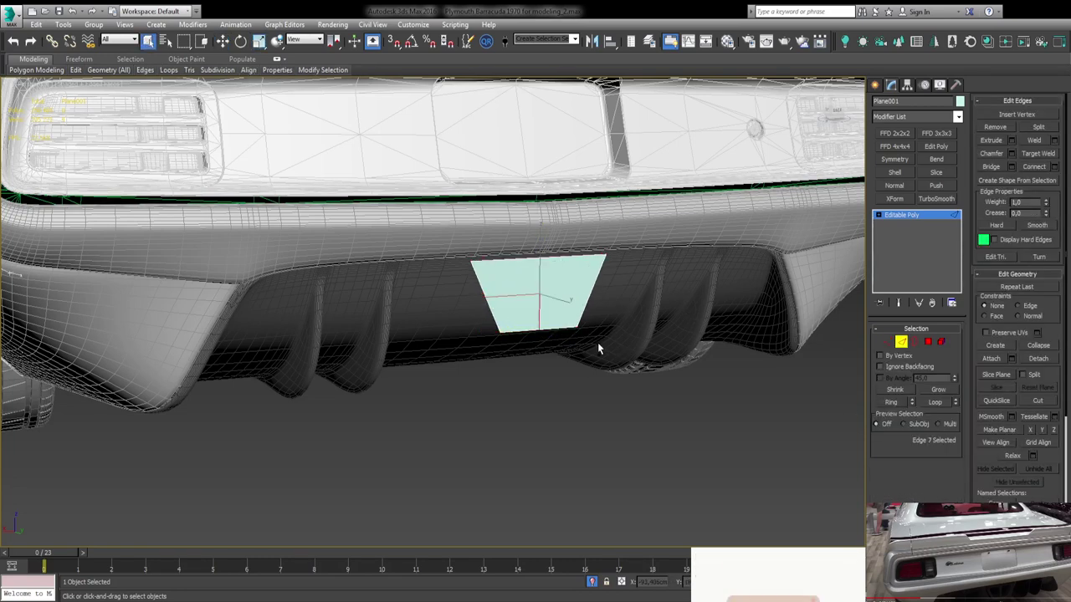
{"action": "scroll", "coordinate": [575, 349], "scroll_direction": "up", "scroll_amount": 2}
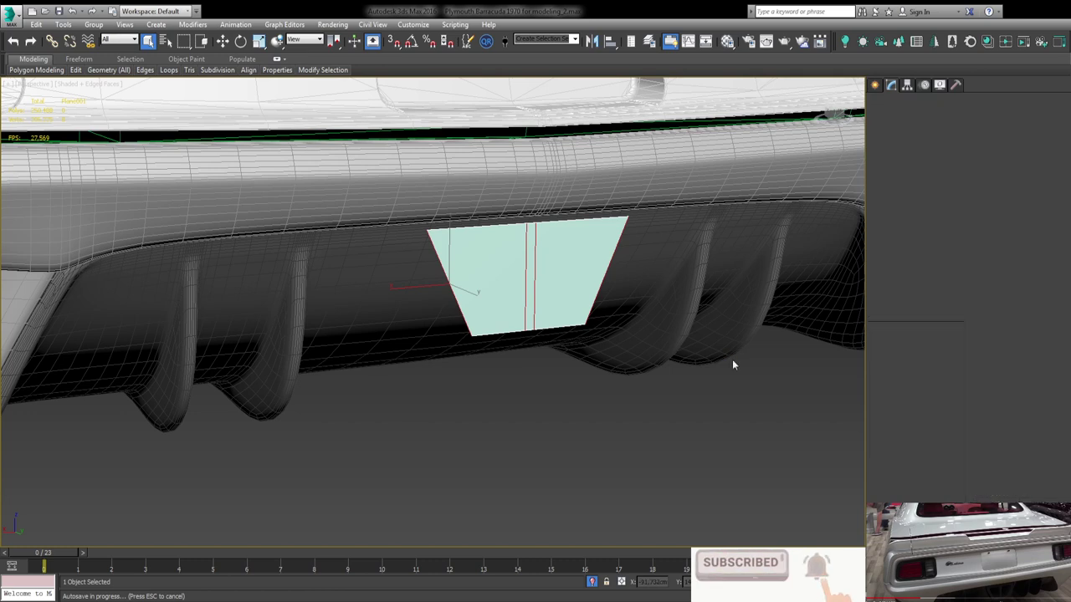
Inset both halves of the plane and delete the inner faces to open two holes.
{"action": "key", "text": "4"}
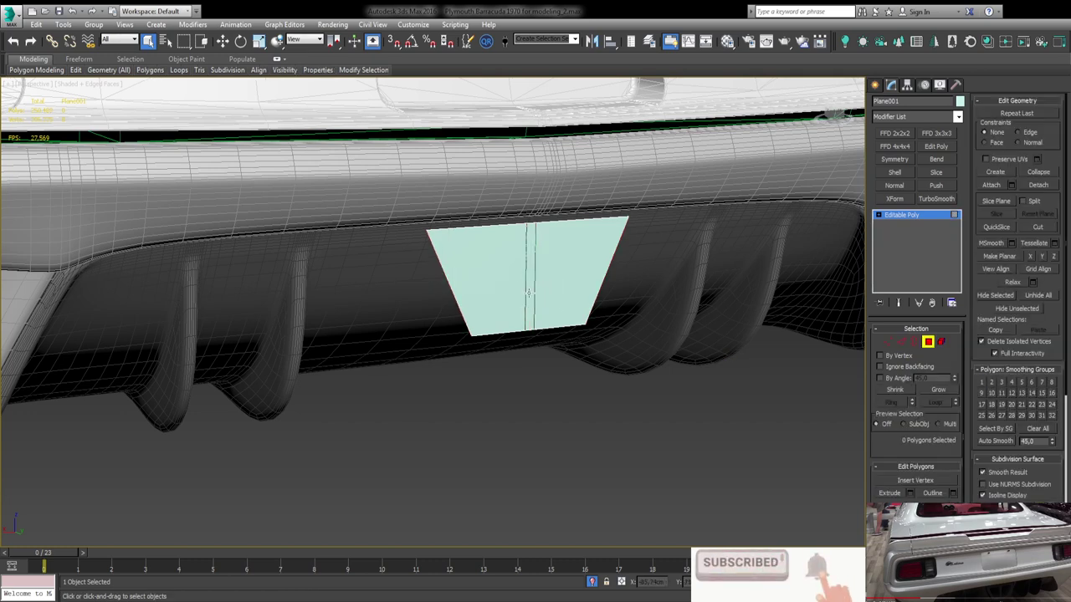
{"action": "left_click", "coordinate": [542, 292]}
{"action": "mouse_move", "coordinate": [544, 306]}
{"action": "left_mouse_down"}
{"action": "mouse_move", "coordinate": [444, 331]}
{"action": "mouse_move", "coordinate": [454, 346]}
{"action": "left_mouse_up"}
{"action": "key", "text": "1"}
{"action": "key", "text": "ctrl+a"}
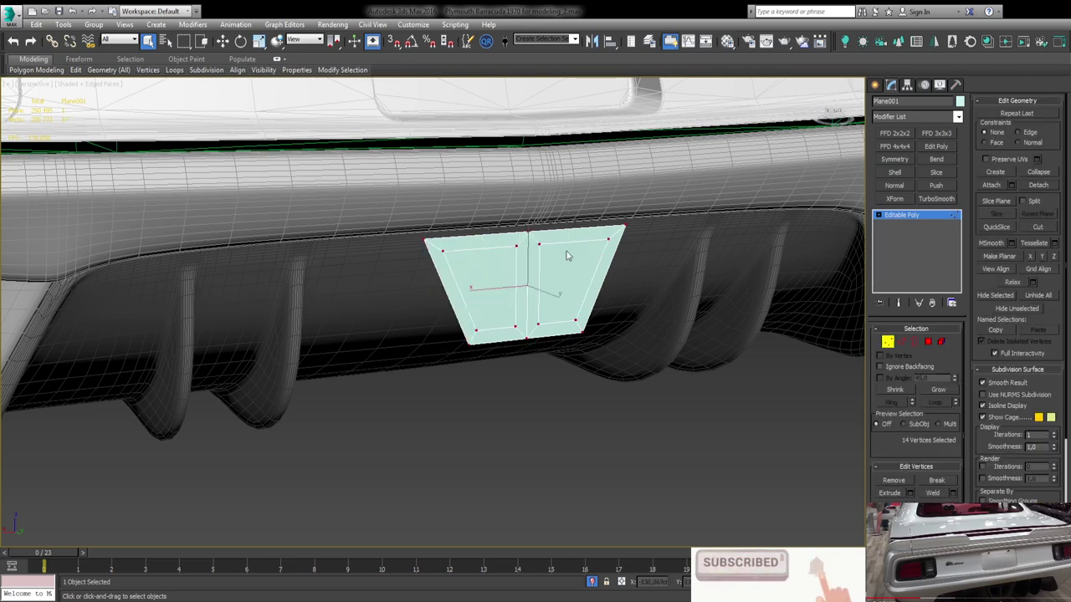
{"action": "left_click", "coordinate": [1037, 227]}
{"action": "middle_click_drag", "start_coordinate": [502, 276], "coordinate": [519, 258], "text": "alt"}
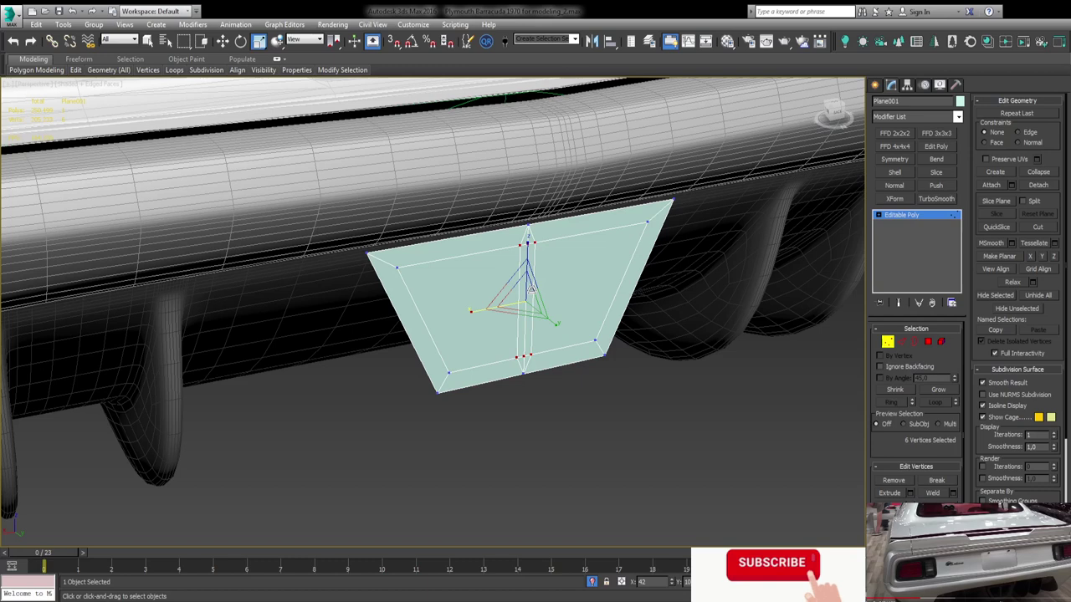
{"action": "key", "text": "Delete"}
{"action": "key", "text": "3"}
{"action": "key", "text": "ctrl+a"}
Extrude the opening borders inward for depth and add TurboSmooth to the frame.
{"action": "key", "text": "w"}
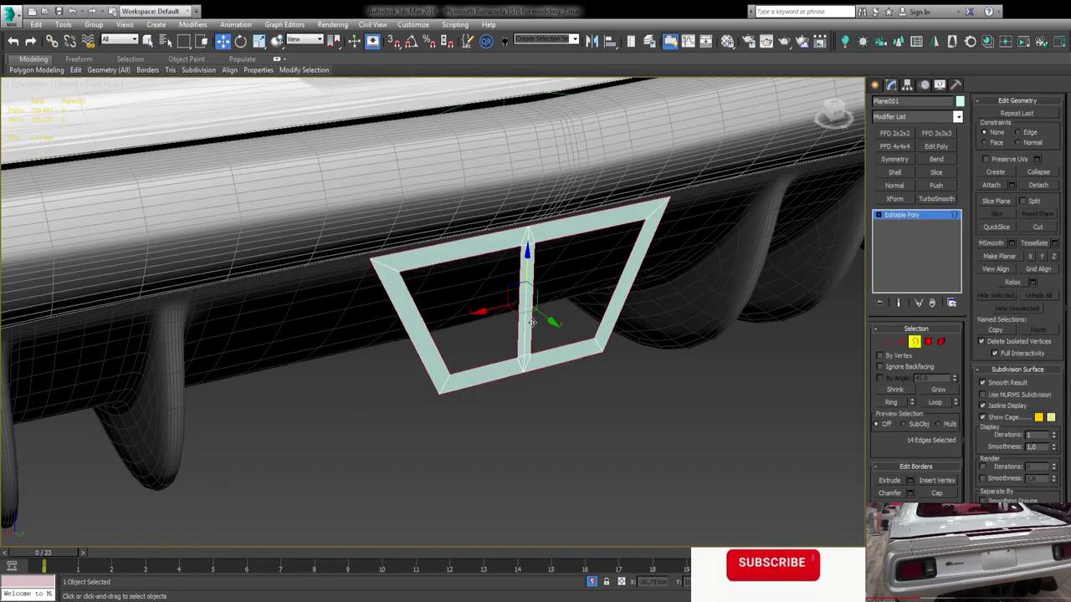
{"action": "left_click_drag", "start_coordinate": [512, 283], "coordinate": [501, 297], "text": "shift"}
{"action": "left_click", "coordinate": [937, 198]}
{"action": "left_click", "coordinate": [902, 225]}
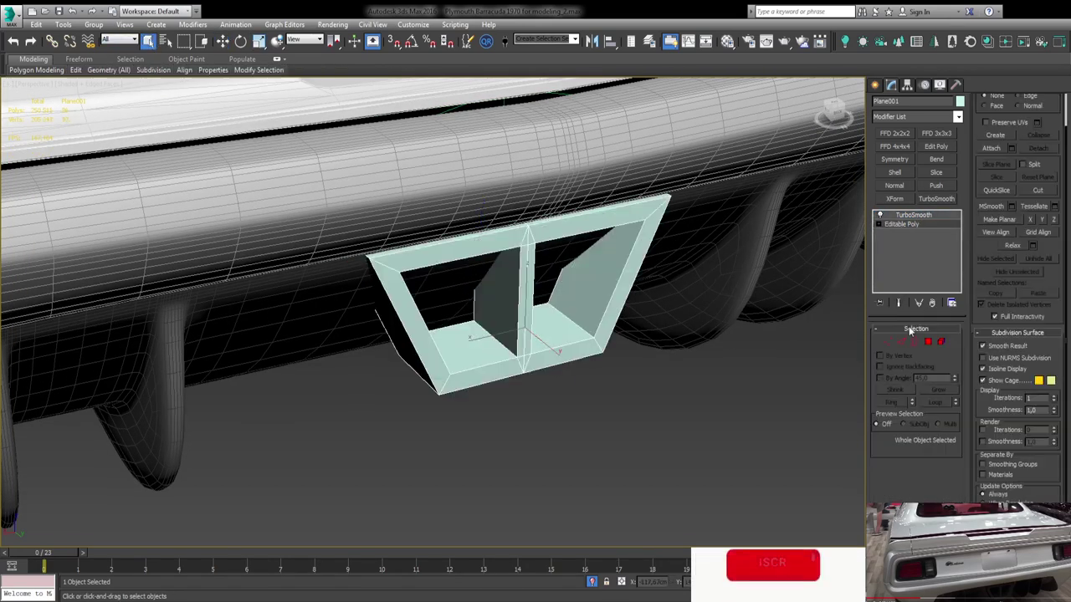
{"action": "key", "text": "F4"}
Pull the left opening's edges down-left and shift the centre divider up and right.
{"action": "left_click_drag", "start_coordinate": [523, 297], "coordinate": [444, 317], "text": "shift"}
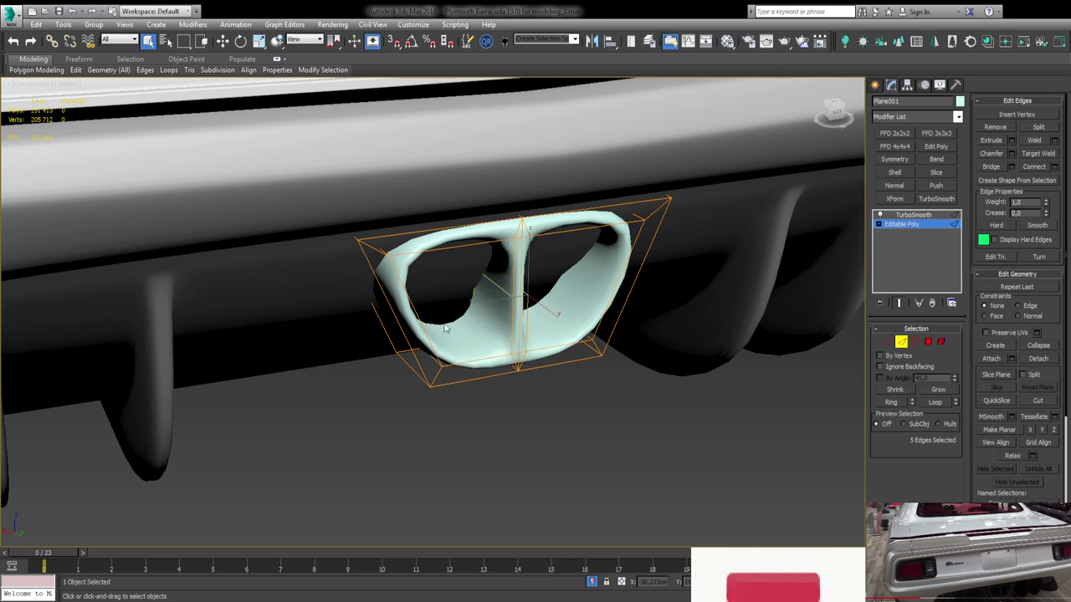
{"action": "key", "text": "w"}
{"action": "middle_click_drag", "start_coordinate": [813, 390], "coordinate": [585, 359], "text": "alt"}
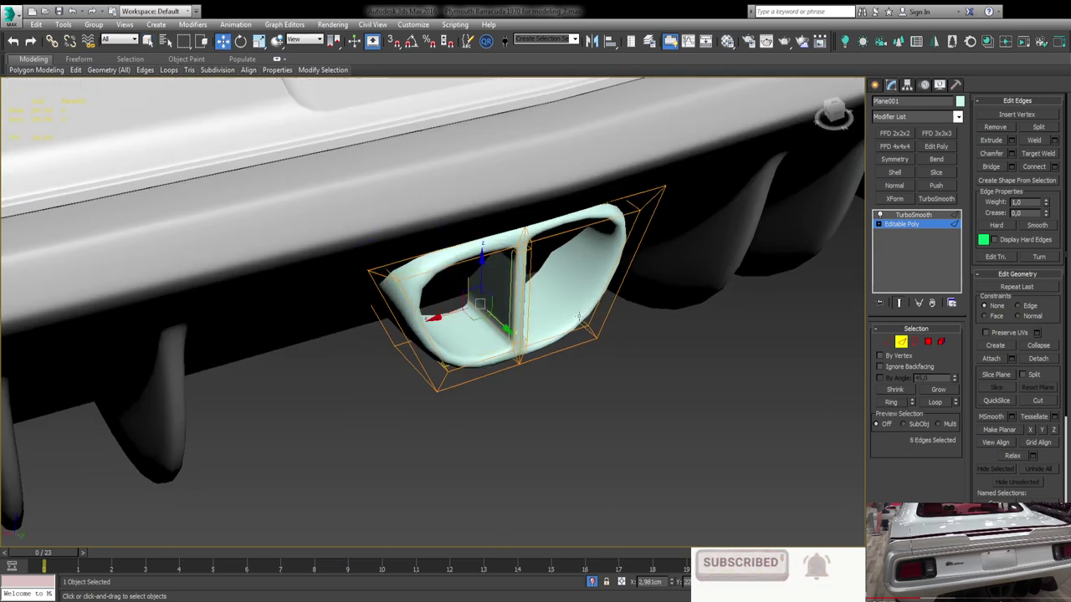
{"action": "left_click_drag", "start_coordinate": [578, 316], "coordinate": [597, 178]}
{"action": "middle_click_drag", "start_coordinate": [586, 351], "coordinate": [502, 276], "text": "alt"}
{"action": "key", "text": "q"}
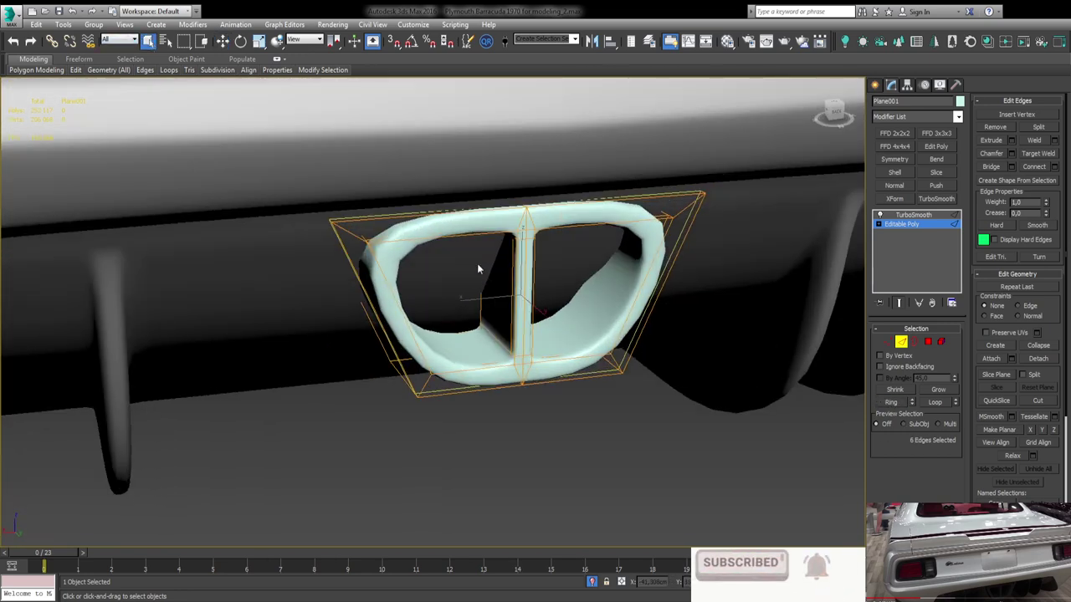
{"action": "mouse_move", "coordinate": [597, 213]}
{"action": "middle_mouse_down", "text": "alt"}
{"action": "mouse_move", "coordinate": [574, 347]}
{"action": "mouse_move", "coordinate": [564, 349]}
{"action": "middle_mouse_up", "text": "alt"}
{"action": "left_click", "coordinate": [574, 358], "text": "ctrl"}
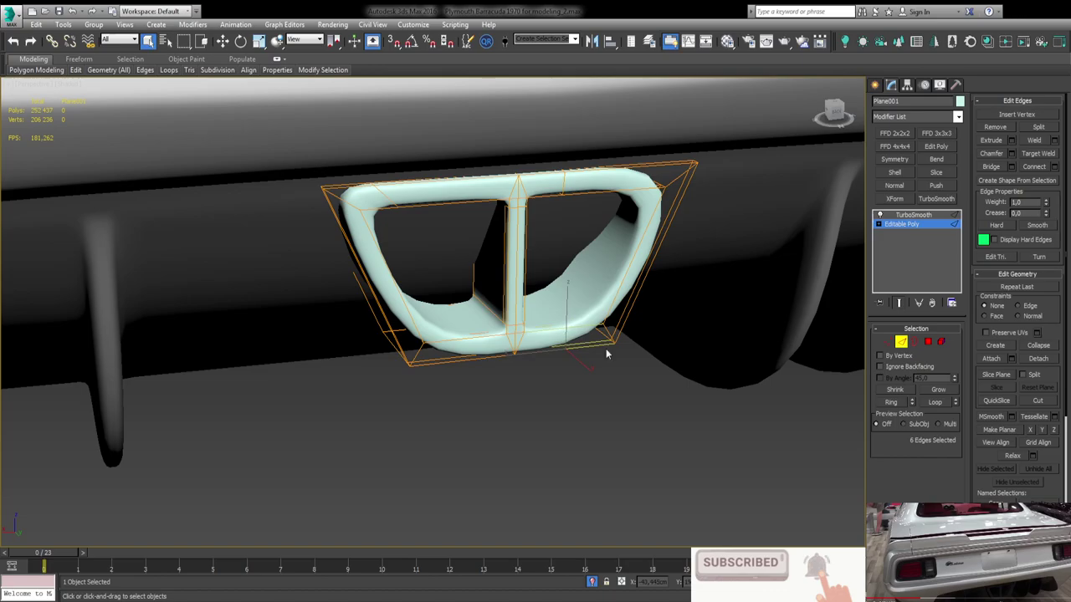
Select the frame's twelve bottom vertices, using wireframe to reach hidden ones.
{"action": "left_click", "coordinate": [887, 342]}
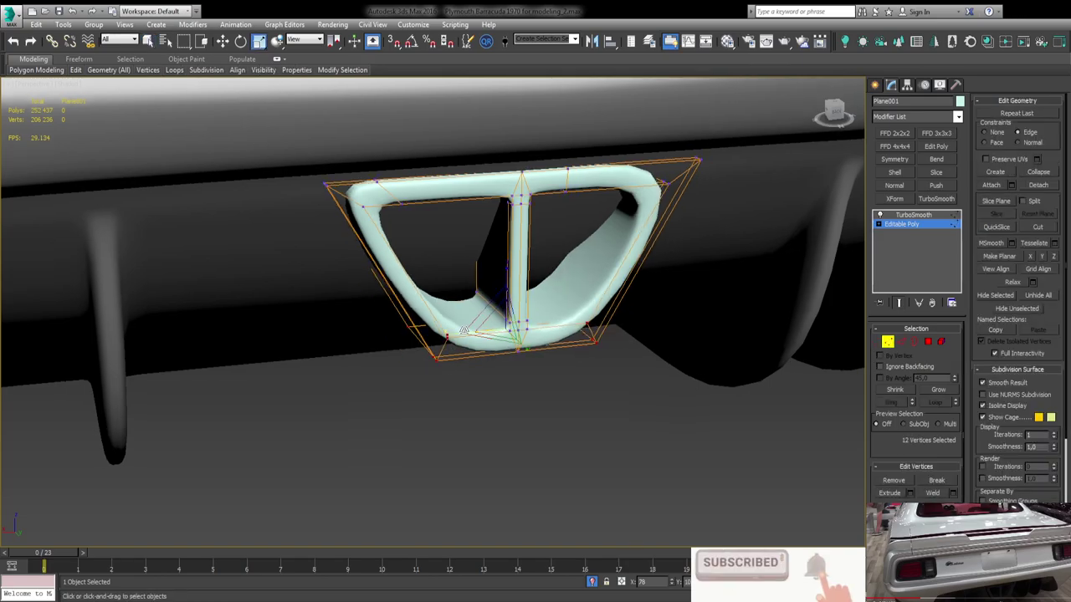
{"action": "left_click_drag", "start_coordinate": [452, 289], "coordinate": [523, 347]}
{"action": "key", "text": "F3"}
{"action": "middle_click_drag", "start_coordinate": [420, 253], "coordinate": [539, 323], "text": "alt"}
{"action": "key", "text": "F3"}
{"action": "scroll", "coordinate": [539, 322], "scroll_direction": "down", "scroll_amount": 3}
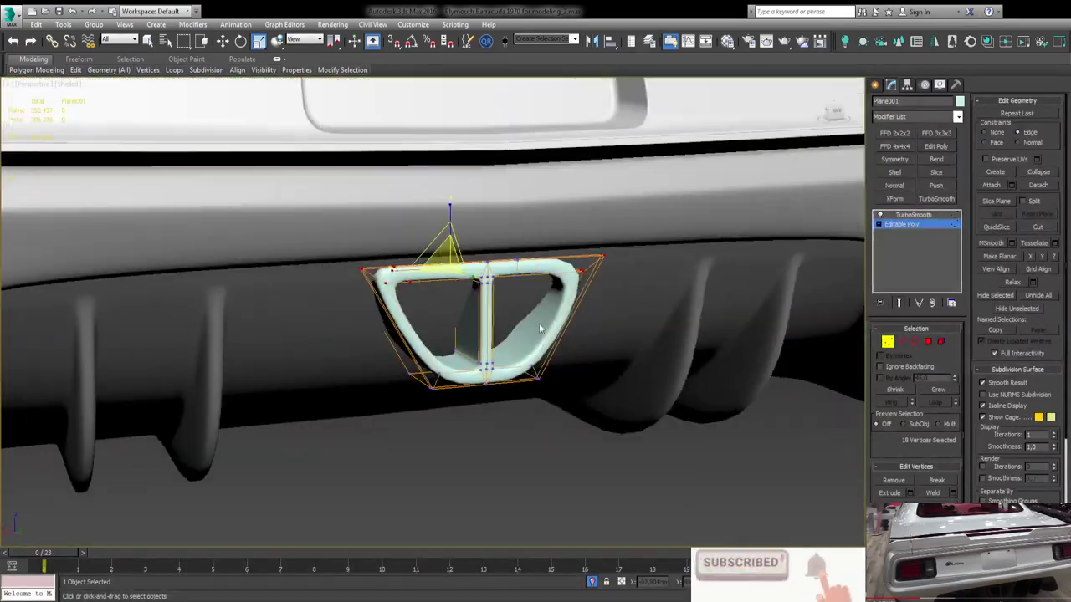
{"action": "scroll", "coordinate": [539, 323], "scroll_direction": "down", "scroll_amount": 2}
{"action": "scroll", "coordinate": [539, 323], "scroll_direction": "up", "scroll_amount": 4}
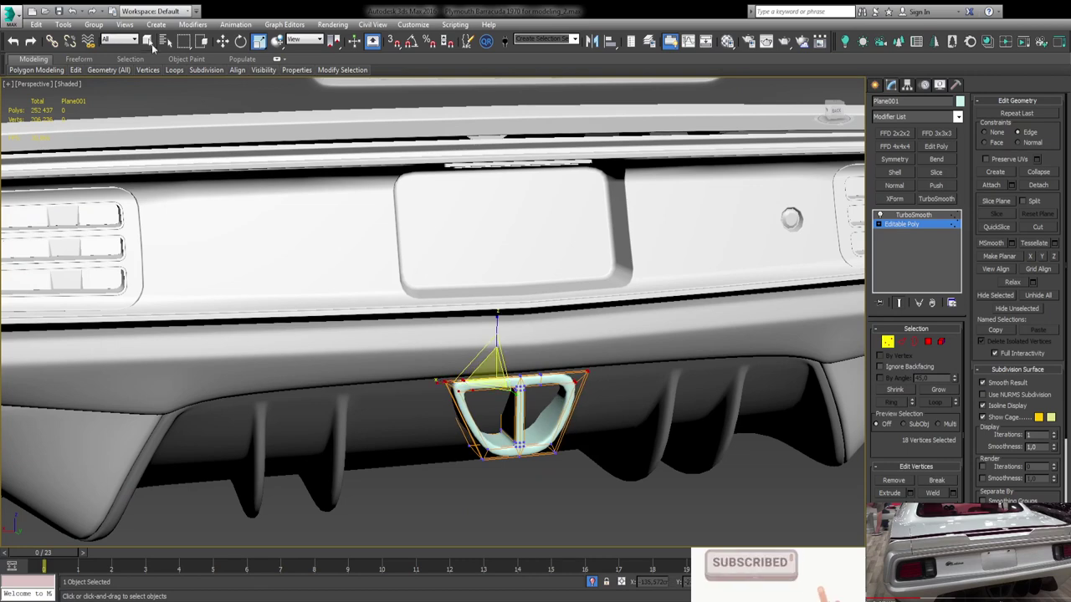
Loop-select edges on the frame, then isolate it from the car with Alt+Q.
{"action": "key", "text": "2"}
{"action": "double_click", "coordinate": [525, 437]}
{"action": "scroll", "coordinate": [525, 436], "scroll_direction": "up", "scroll_amount": 4}
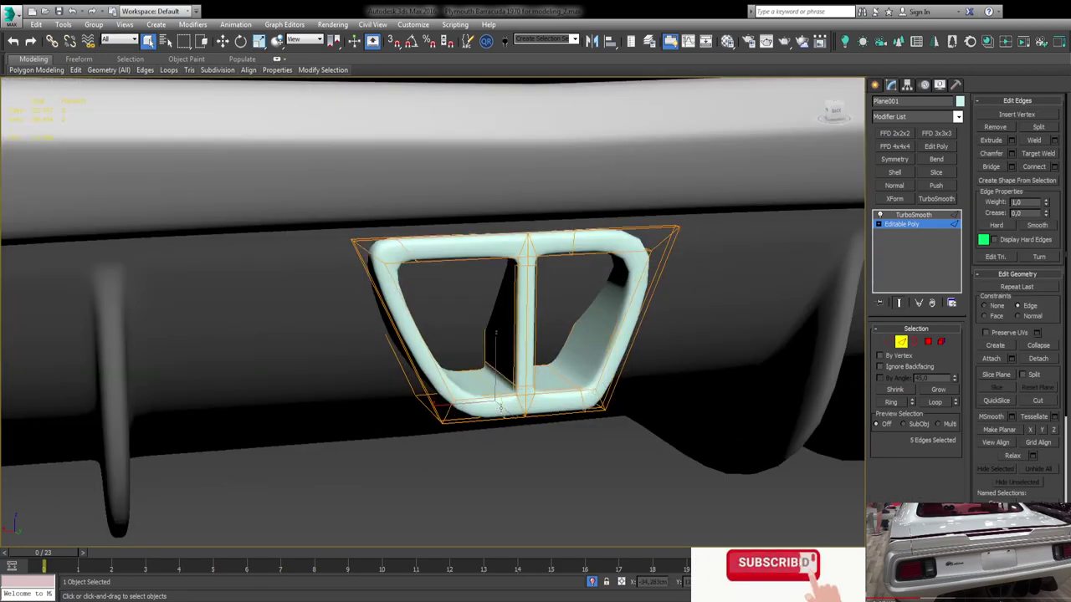
{"action": "left_click", "coordinate": [485, 400]}
{"action": "middle_click_drag", "start_coordinate": [736, 309], "coordinate": [584, 251], "text": "alt"}
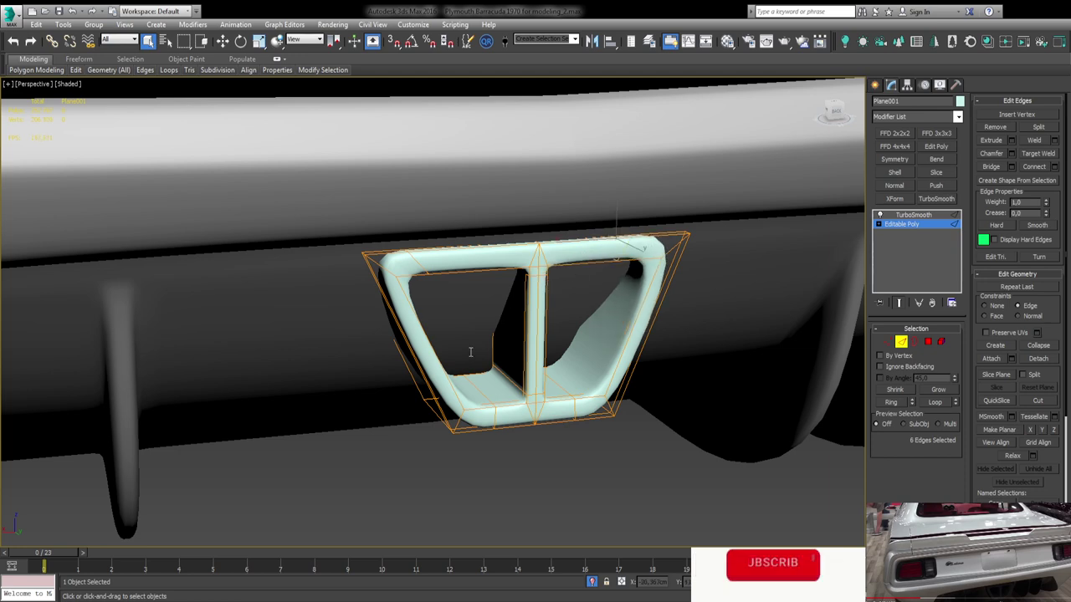
{"action": "key", "text": "4"}
{"action": "key", "text": "alt+q"}
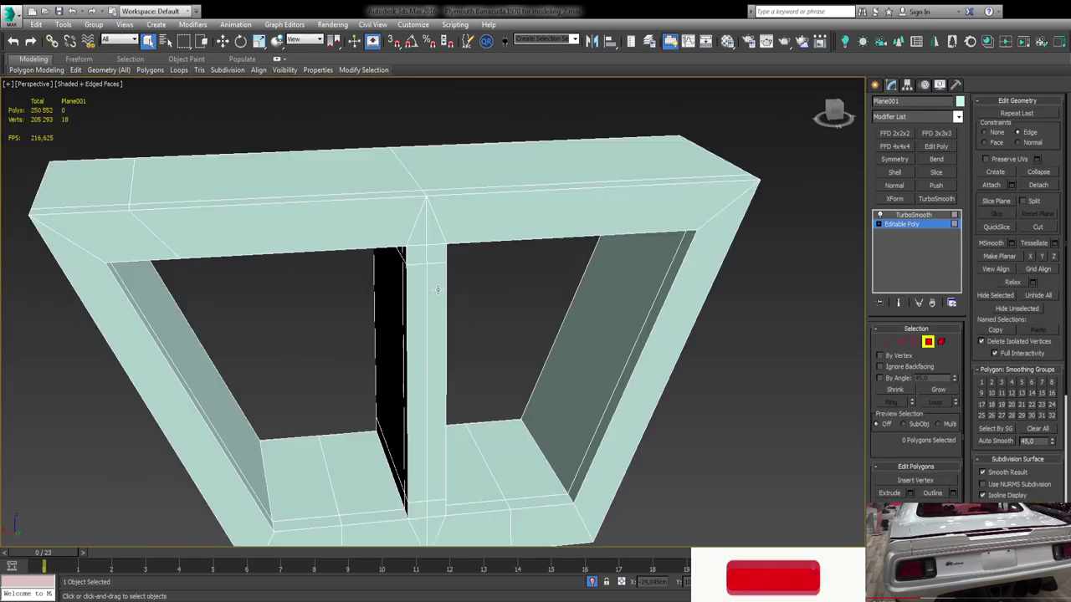
Exit Isolate mode so the smoothed exhaust frame shows with the whole car.
{"action": "key", "text": "k"}
{"action": "key", "text": "F3"}
{"action": "scroll", "coordinate": [375, 461], "scroll_direction": "up", "scroll_amount": 3}
{"action": "scroll", "coordinate": [337, 289], "scroll_direction": "up", "scroll_amount": 3}
{"action": "key", "text": "p"}
{"action": "key", "text": "F3"}
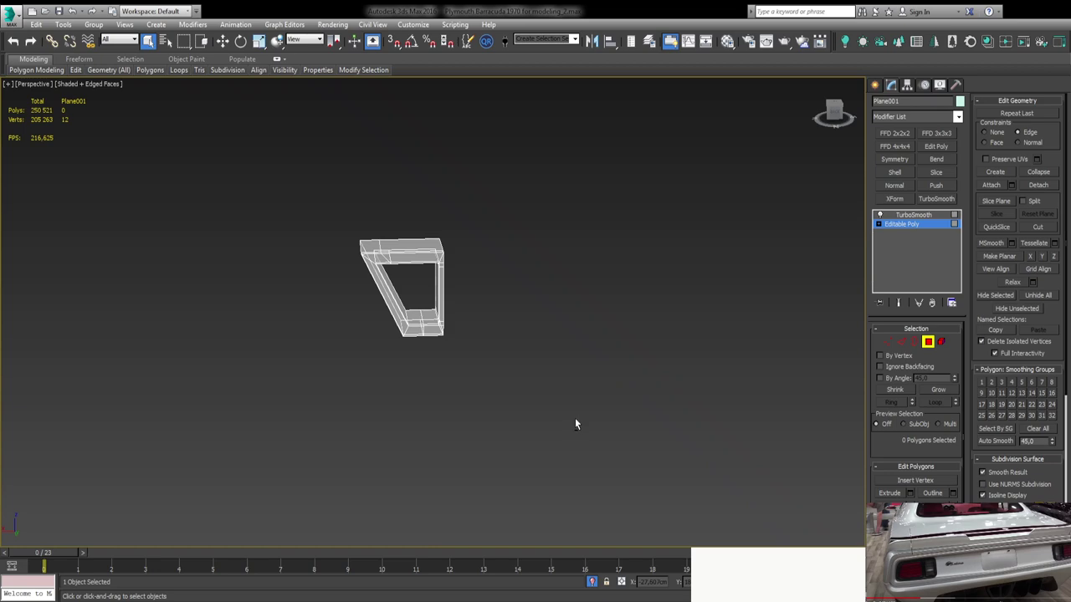
{"action": "scroll", "coordinate": [675, 313], "scroll_direction": "up", "scroll_amount": 5}
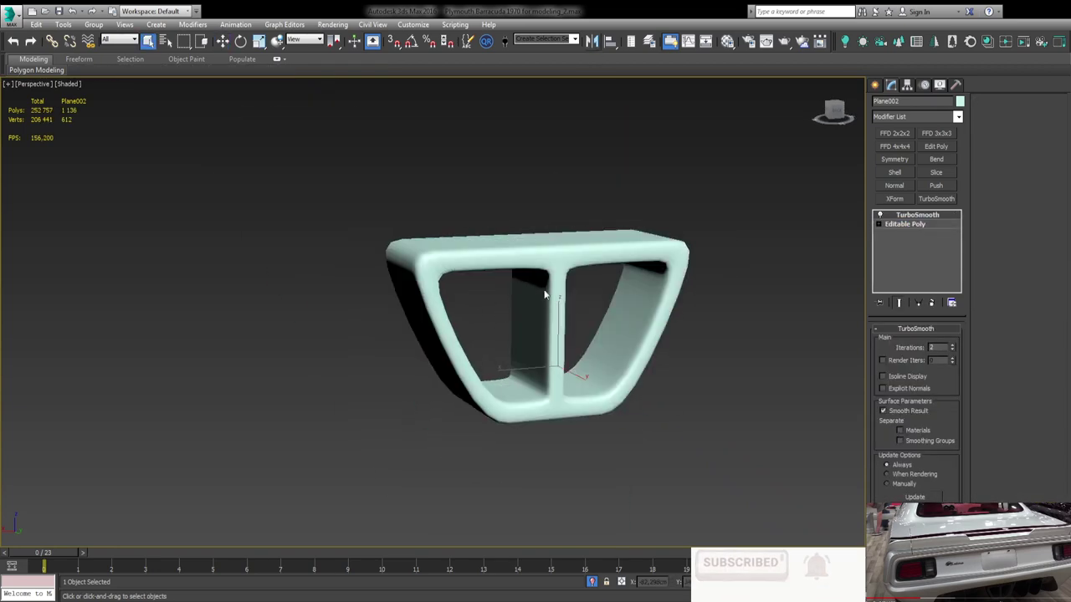
{"action": "key", "text": "alt+q"}
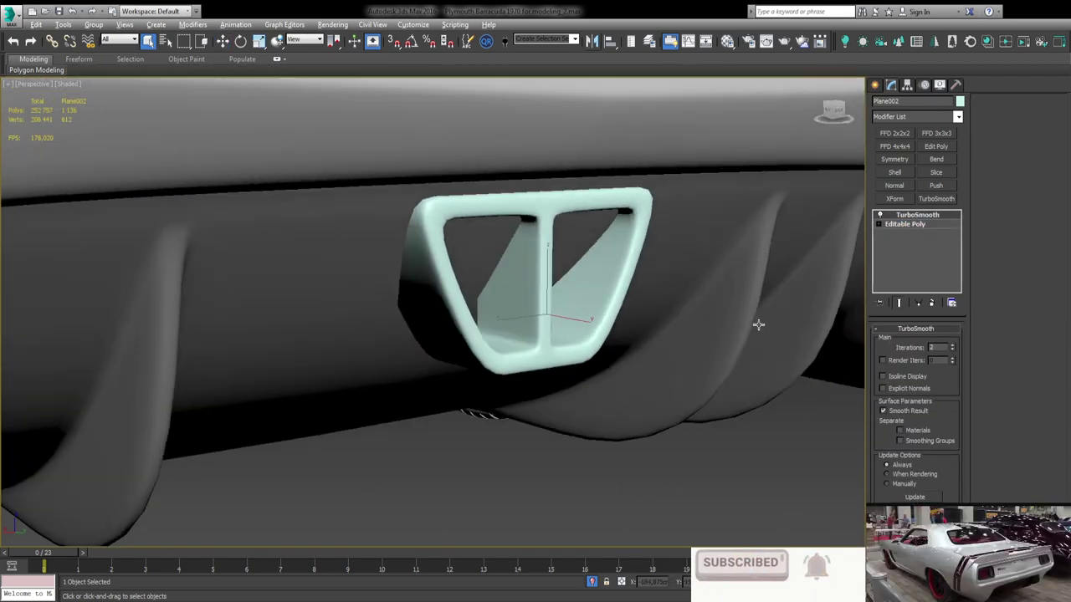
Select all of the frame's Editable Poly vertices and view it from the Back in wireframe.
{"action": "scroll", "coordinate": [754, 326], "scroll_direction": "down", "scroll_amount": 3}
{"action": "scroll", "coordinate": [689, 310], "scroll_direction": "up", "scroll_amount": 2}
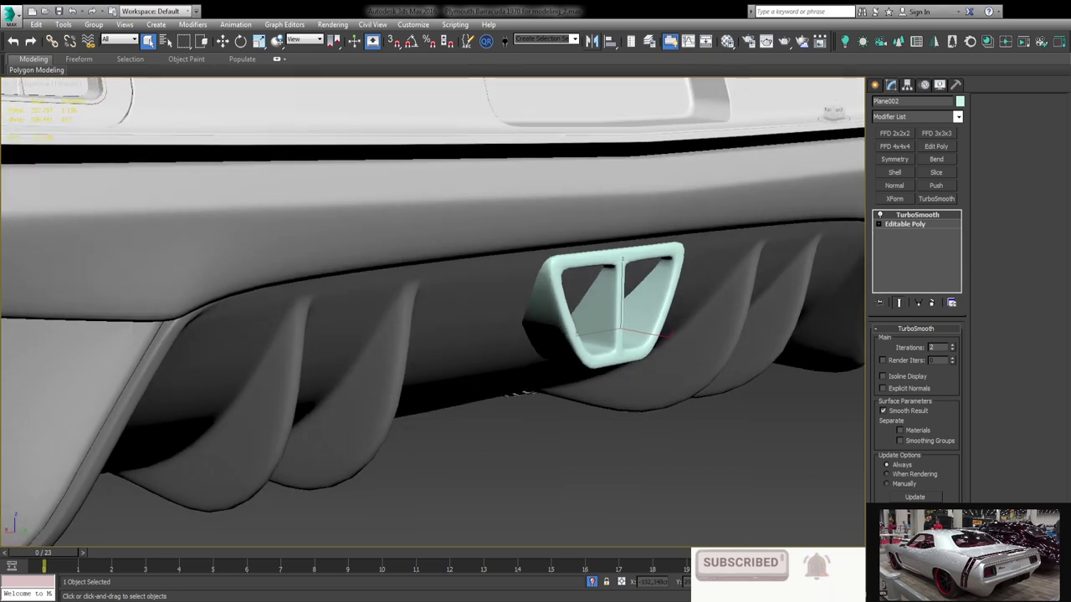
{"action": "scroll", "coordinate": [681, 352], "scroll_direction": "down", "scroll_amount": 2}
{"action": "scroll", "coordinate": [682, 351], "scroll_direction": "down", "scroll_amount": 4}
{"action": "scroll", "coordinate": [677, 347], "scroll_direction": "up", "scroll_amount": 4}
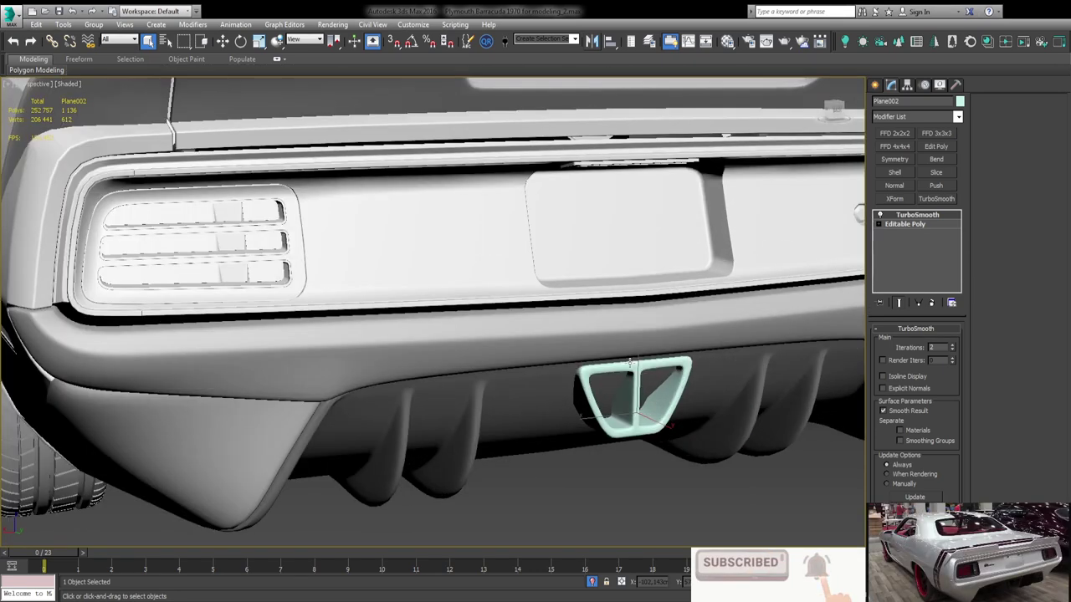
{"action": "scroll", "coordinate": [676, 344], "scroll_direction": "up", "scroll_amount": 2}
{"action": "scroll", "coordinate": [676, 345], "scroll_direction": "down", "scroll_amount": 1}
{"action": "middle_click_drag", "start_coordinate": [676, 345], "coordinate": [689, 330], "text": "alt"}
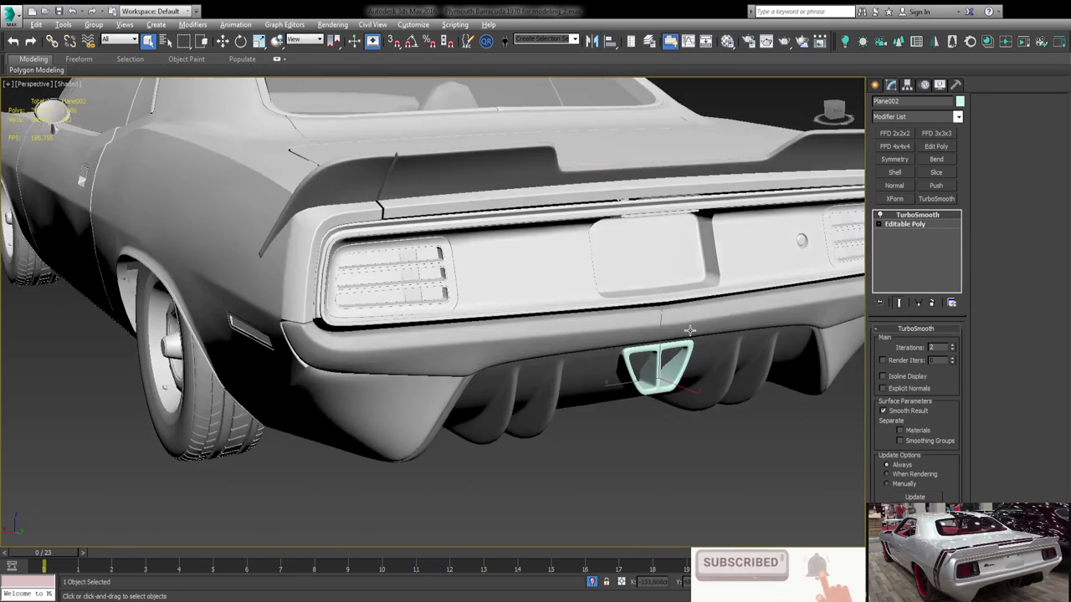
{"action": "left_click", "coordinate": [901, 224]}
{"action": "left_click", "coordinate": [888, 342]}
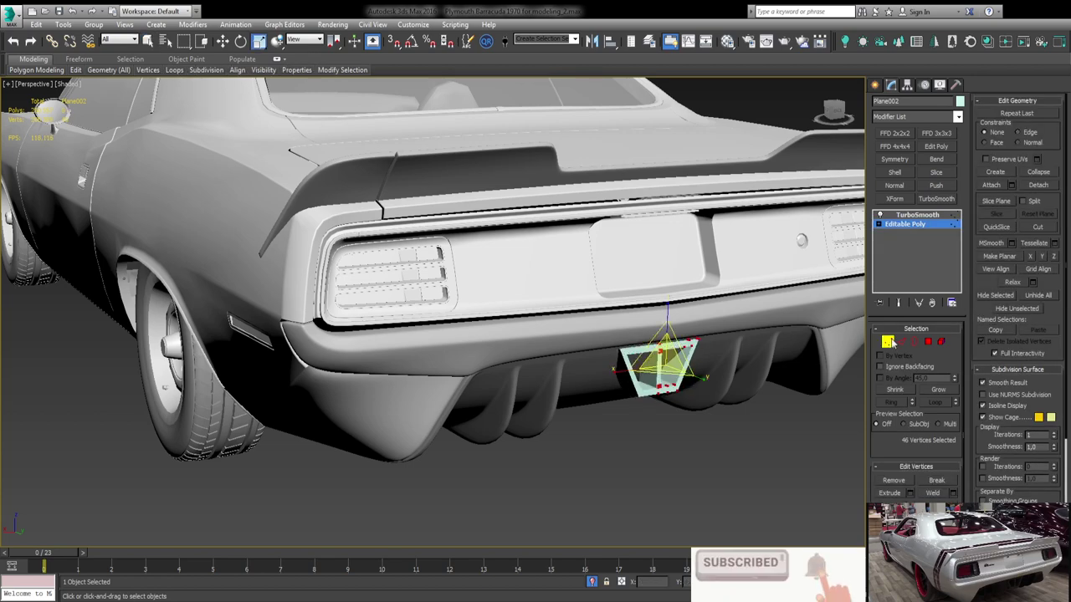
{"action": "key", "text": "k"}
{"action": "key", "text": "z"}
{"action": "key", "text": "F3"}
Add supporting edge loops at the frame's lower-left corner and across the right opening.
{"action": "key", "text": "z"}
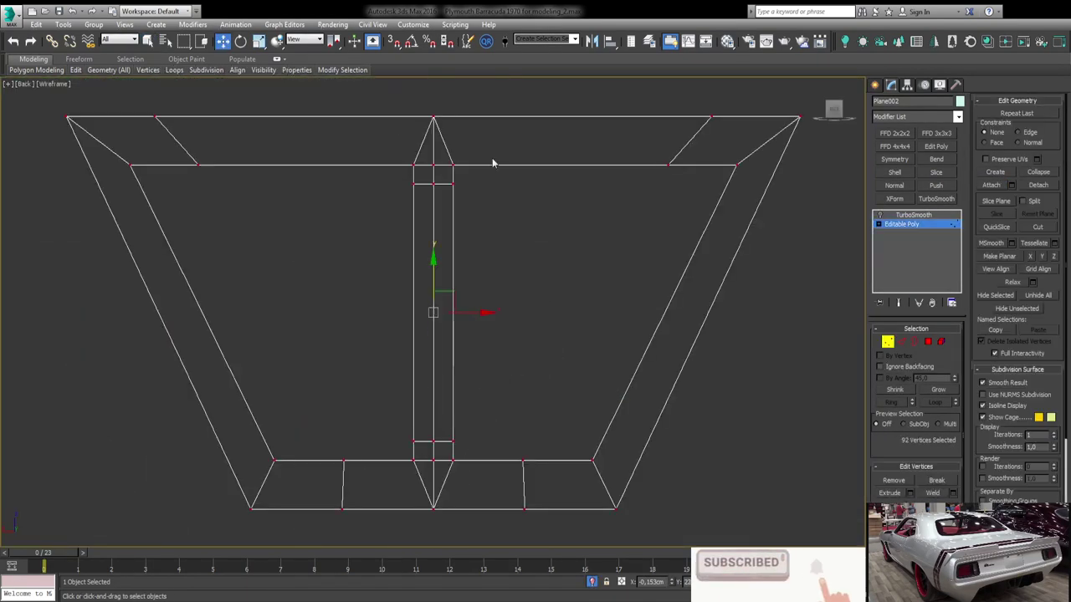
{"action": "key", "text": "p"}
{"action": "key", "text": "F3"}
{"action": "key", "text": "2"}
{"action": "mouse_move", "coordinate": [585, 302]}
{"action": "middle_mouse_down", "text": "alt"}
{"action": "mouse_move", "coordinate": [613, 285]}
{"action": "mouse_move", "coordinate": [380, 286]}
{"action": "middle_mouse_up", "text": "alt"}
{"action": "scroll", "coordinate": [613, 285], "scroll_direction": "up", "scroll_amount": 2}
{"action": "key", "text": "F4"}
{"action": "scroll", "coordinate": [380, 286], "scroll_direction": "down", "scroll_amount": 2}
{"action": "key", "text": "ctrl+shift+e"}
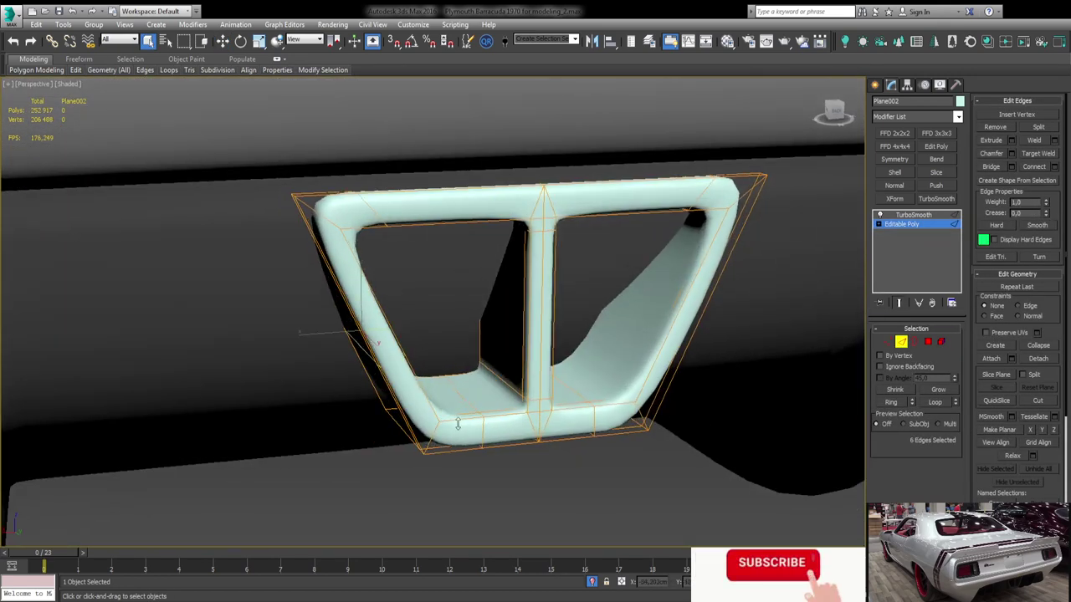
{"action": "key", "text": "ctrl+shift+e"}
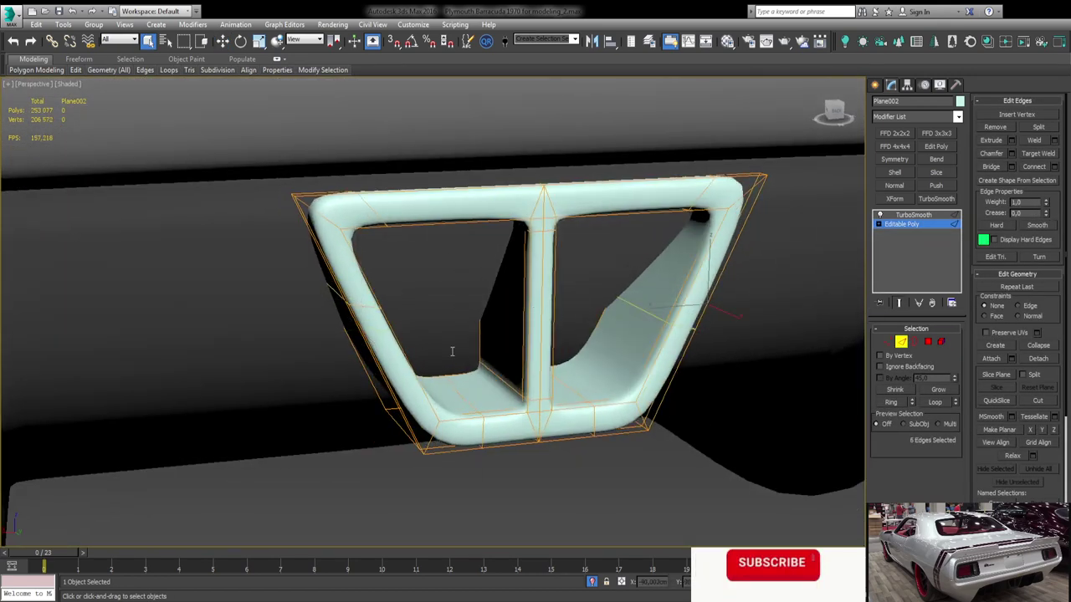
{"action": "scroll", "coordinate": [645, 311], "scroll_direction": "up", "scroll_amount": 2}
Raise the frame's top vertices slightly in the Back view.
{"action": "key", "text": "2"}
{"action": "scroll", "coordinate": [608, 318], "scroll_direction": "down", "scroll_amount": 5}
{"action": "key", "text": "k"}
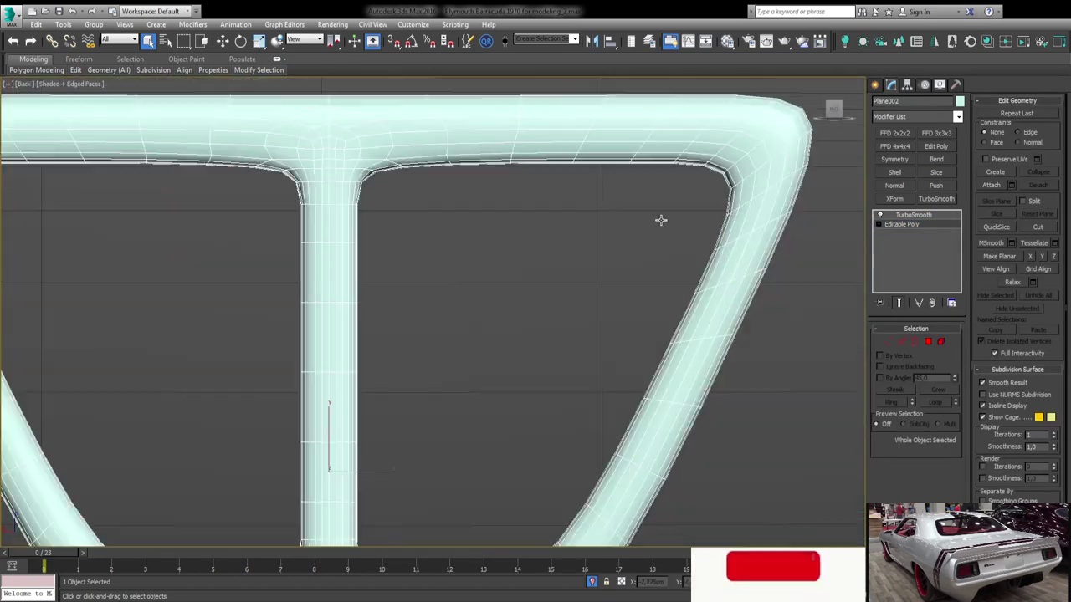
{"action": "scroll", "coordinate": [660, 220], "scroll_direction": "down", "scroll_amount": 3}
{"action": "key", "text": "1"}
{"action": "left_click_drag", "start_coordinate": [481, 209], "coordinate": [481, 200]}
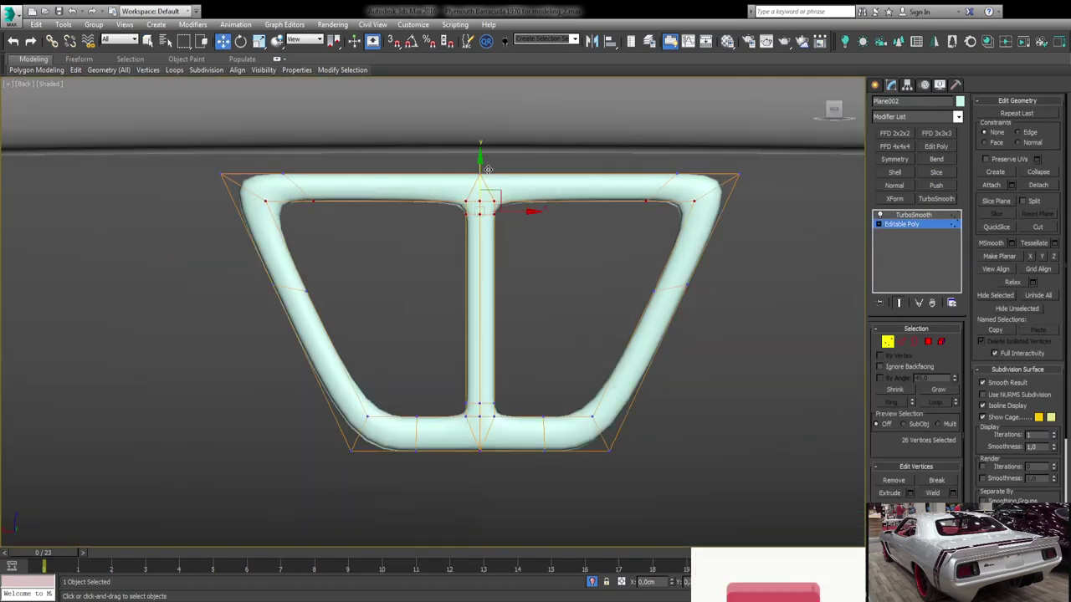
{"action": "key", "text": "1"}
Review the reshaped frame from an angled perspective view of the car rear.
{"action": "key", "text": "1"}
{"action": "key", "text": "p"}
{"action": "scroll", "coordinate": [686, 373], "scroll_direction": "down", "scroll_amount": 3}
{"action": "scroll", "coordinate": [686, 373], "scroll_direction": "down", "scroll_amount": 3}
{"action": "scroll", "coordinate": [536, 289], "scroll_direction": "up", "scroll_amount": 5}
{"action": "key", "text": "1"}
{"action": "scroll", "coordinate": [535, 288], "scroll_direction": "down", "scroll_amount": 3}
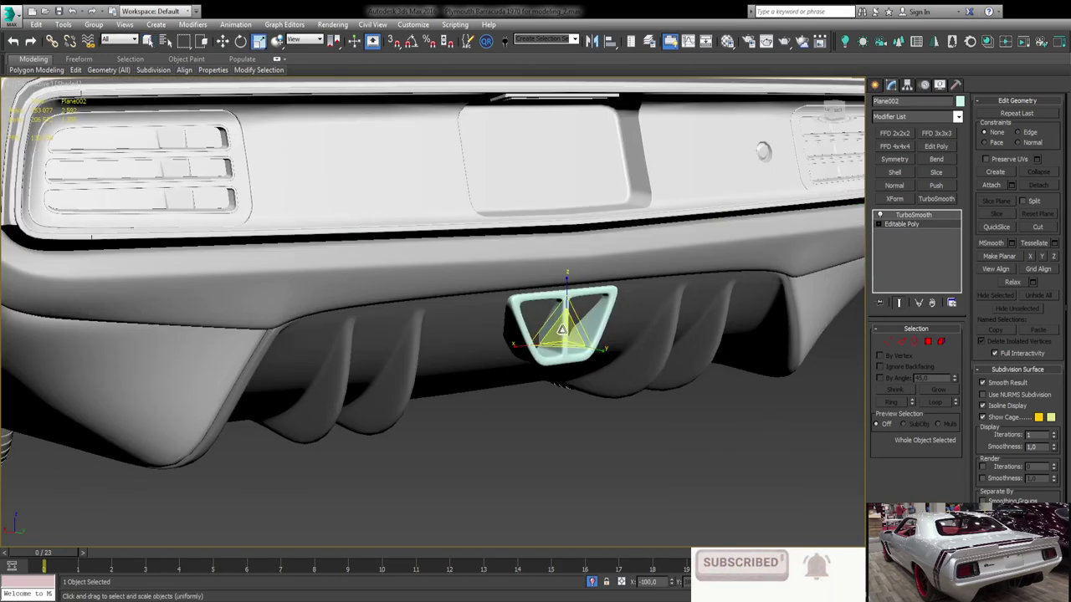
{"action": "key", "text": "w"}
{"action": "middle_click_drag", "start_coordinate": [535, 301], "coordinate": [569, 306], "text": "alt"}
{"action": "scroll", "coordinate": [569, 306], "scroll_direction": "down", "scroll_amount": 5}
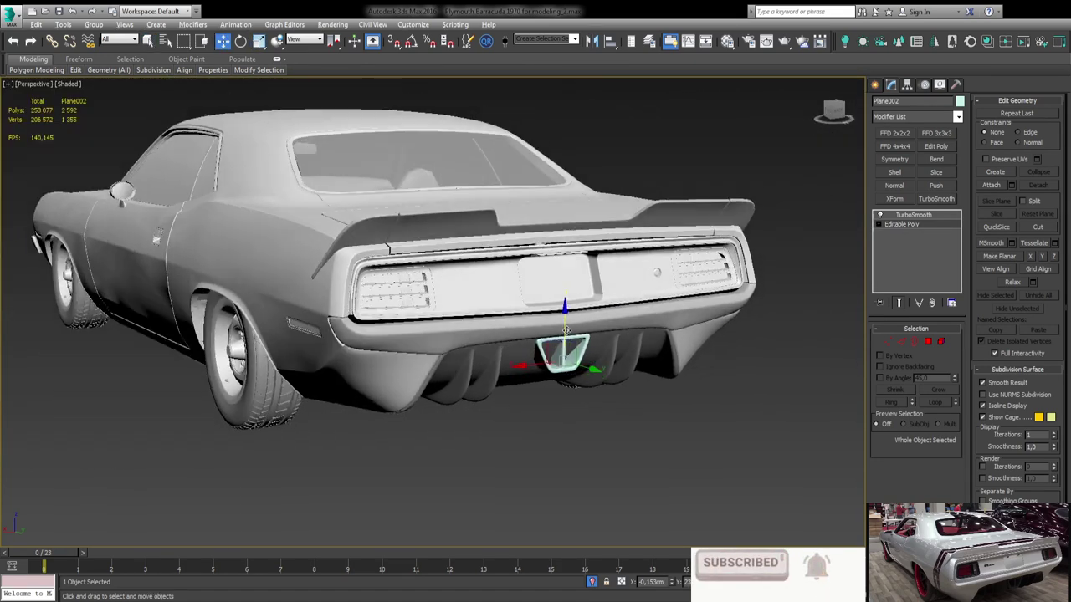
{"action": "scroll", "coordinate": [558, 362], "scroll_direction": "up", "scroll_amount": 5}
{"action": "key", "text": "r"}
{"action": "key", "text": "q"}
{"action": "scroll", "coordinate": [508, 337], "scroll_direction": "down", "scroll_amount": 4}
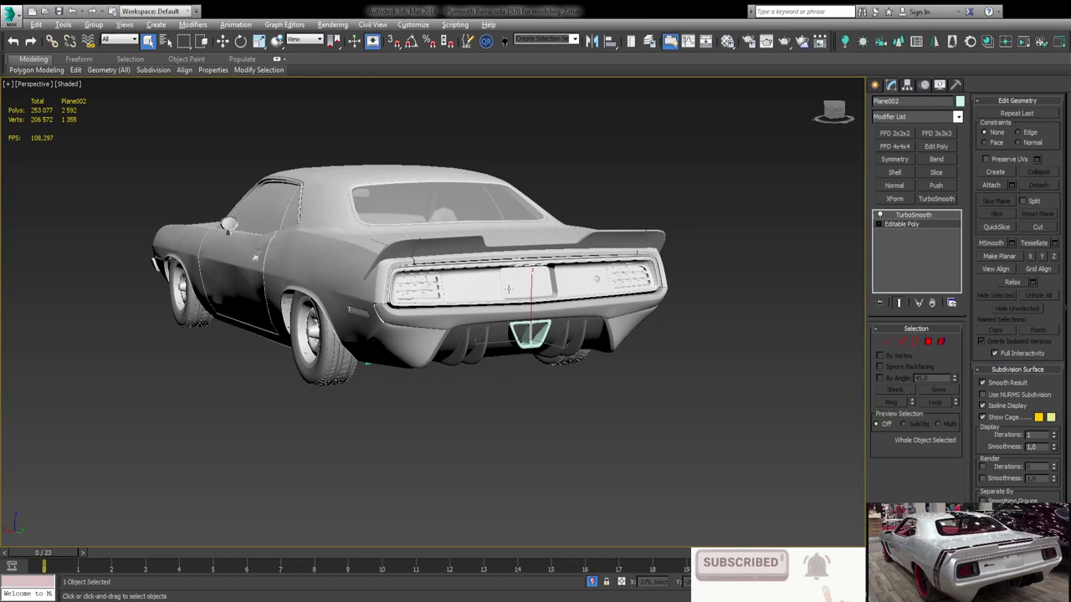
Orbit to the exhaust frame and turn off its smoothing to show the raw mesh.
{"action": "scroll", "coordinate": [509, 337], "scroll_direction": "up", "scroll_amount": 2}
{"action": "scroll", "coordinate": [509, 337], "scroll_direction": "up", "scroll_amount": 3}
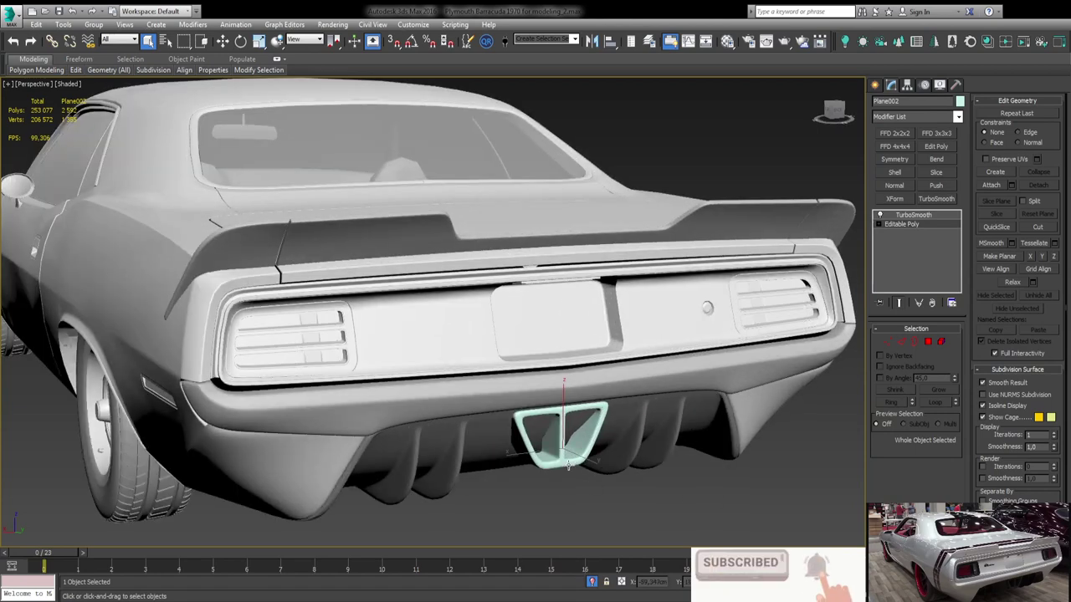
{"action": "middle_click_drag", "start_coordinate": [575, 473], "coordinate": [601, 443], "text": "alt"}
{"action": "key", "text": "q"}
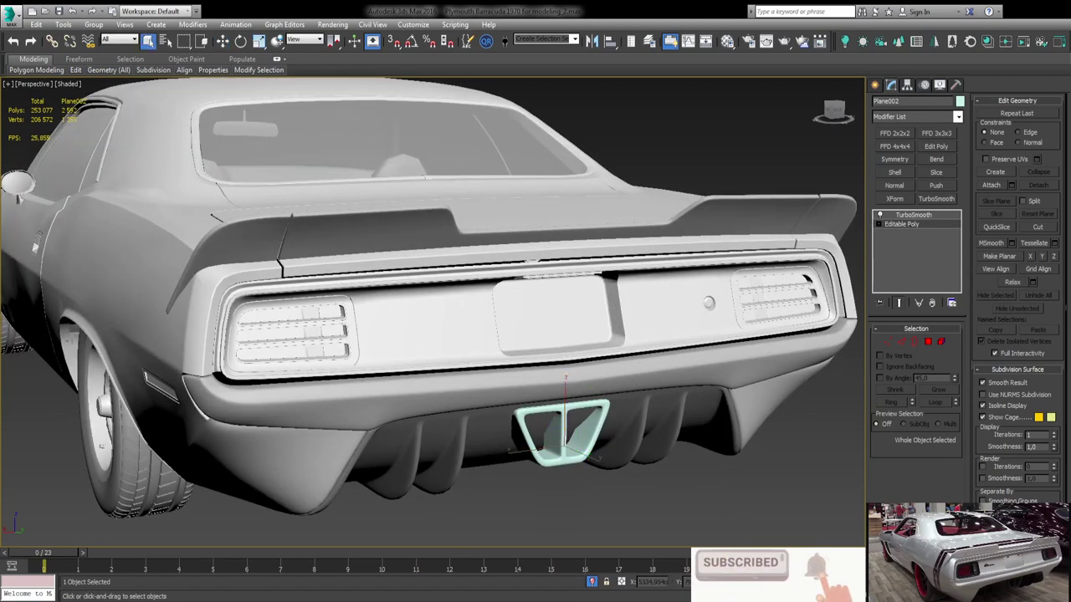
{"action": "middle_click_drag", "start_coordinate": [585, 452], "coordinate": [468, 435], "text": "alt"}
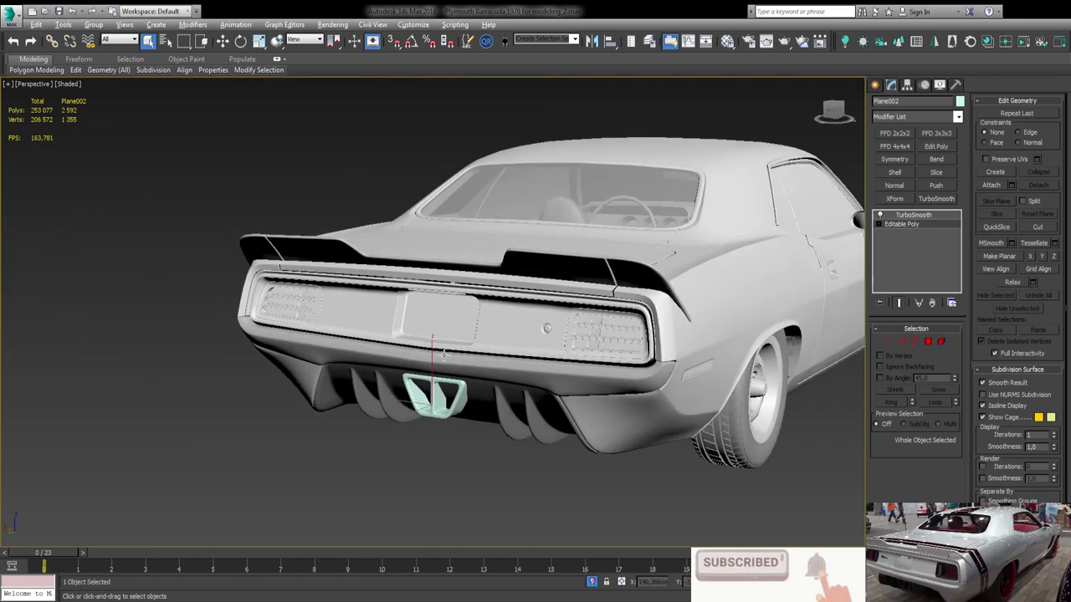
{"action": "scroll", "coordinate": [469, 402], "scroll_direction": "up", "scroll_amount": 3}
{"action": "key", "text": "1"}
{"action": "key", "text": "z"}
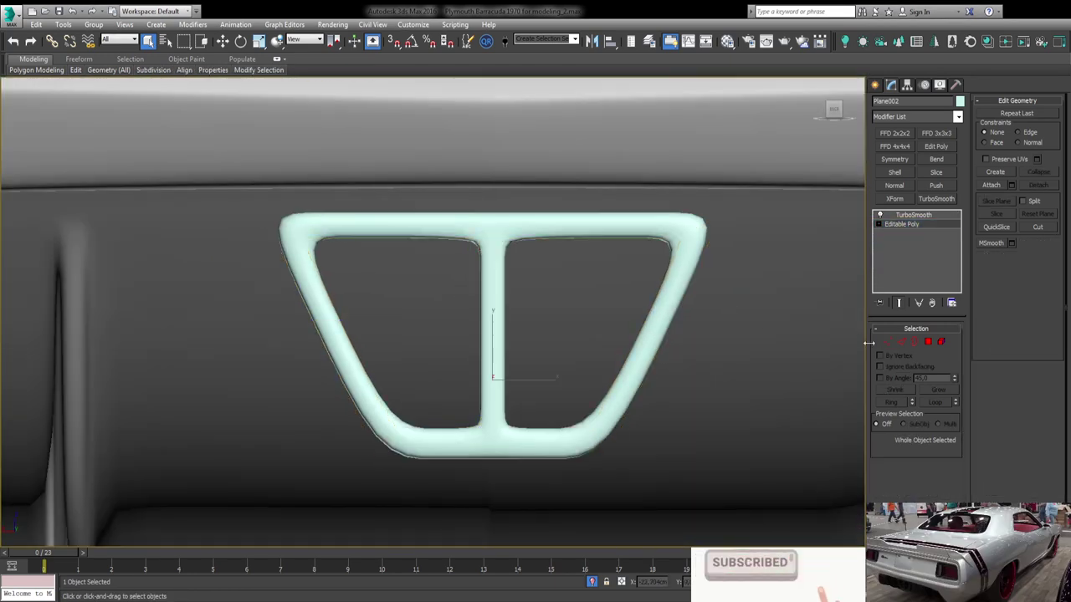
{"action": "key", "text": "ctrl+BackSpace"}
Mirror the frame with Symmetry, collapse it into the Editable Poly, and re-apply TurboSmooth.
{"action": "left_click", "coordinate": [895, 133]}
{"action": "left_click", "coordinate": [932, 302]}
{"action": "left_click", "coordinate": [931, 302]}
{"action": "left_click", "coordinate": [895, 159]}
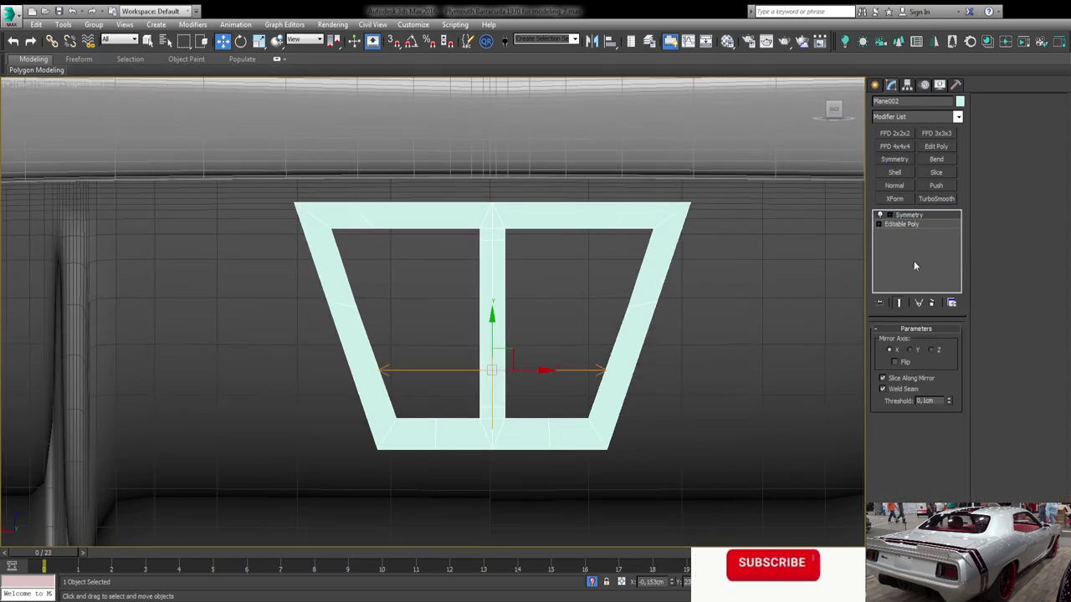
{"action": "right_click", "coordinate": [914, 260]}
{"action": "left_click", "coordinate": [946, 415]}
{"action": "left_click", "coordinate": [936, 198]}
Add an FFD 2x2x2 lattice on top of the frame's modifier stack.
{"action": "key", "text": "alt+w"}
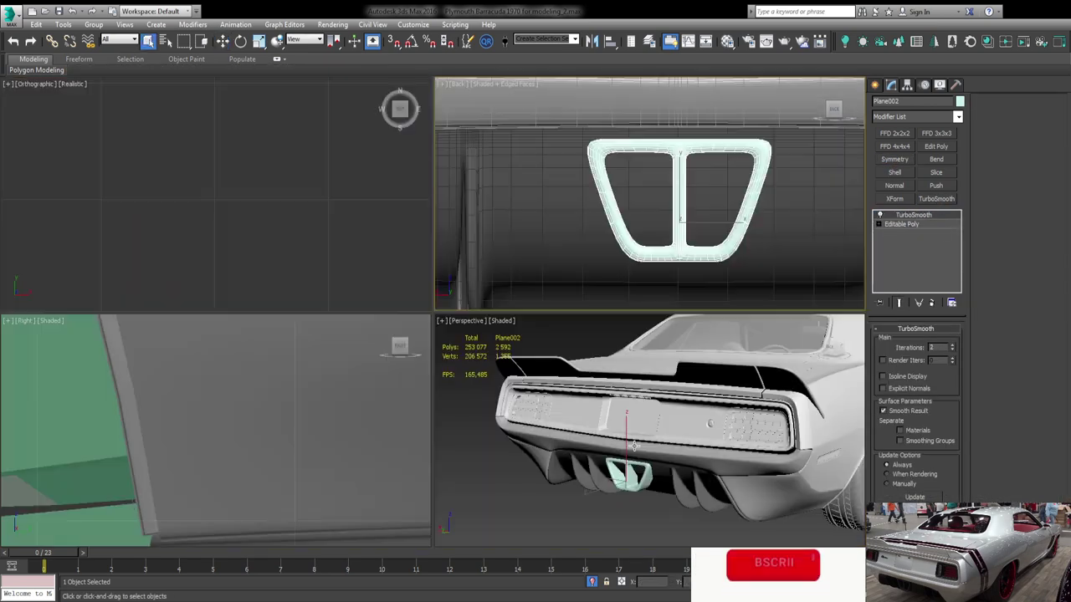
{"action": "key", "text": "alt+w"}
{"action": "scroll", "coordinate": [522, 389], "scroll_direction": "down", "scroll_amount": 2}
{"action": "left_click", "coordinate": [895, 133]}
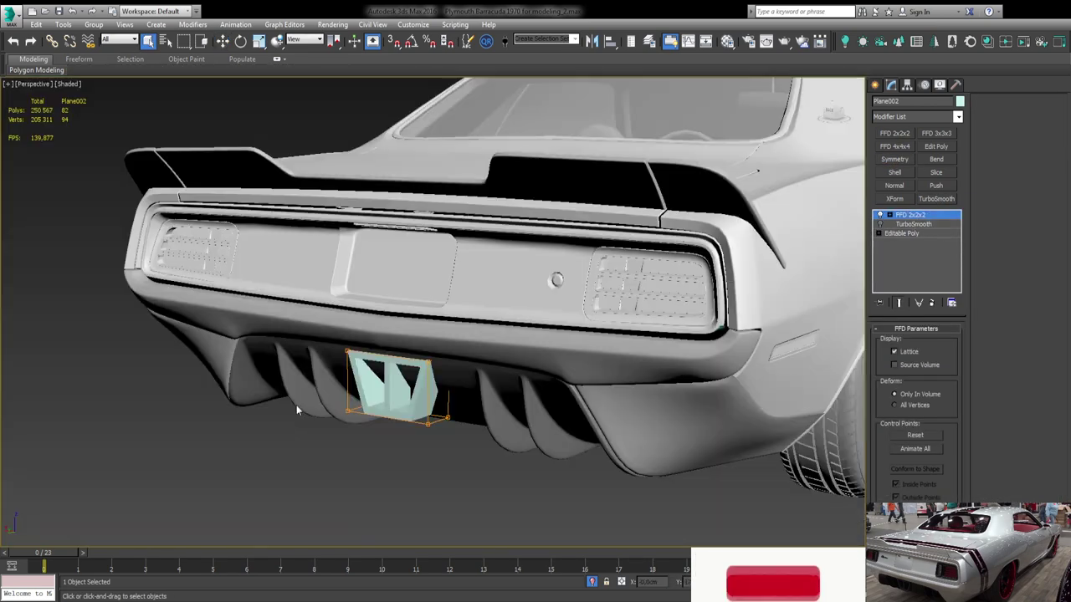
Check the lattice-wrapped frame from the right side and a three-quarter rear perspective.
{"action": "key", "text": "l"}
{"action": "scroll", "coordinate": [633, 450], "scroll_direction": "up", "scroll_amount": 2}
{"action": "key", "text": "w"}
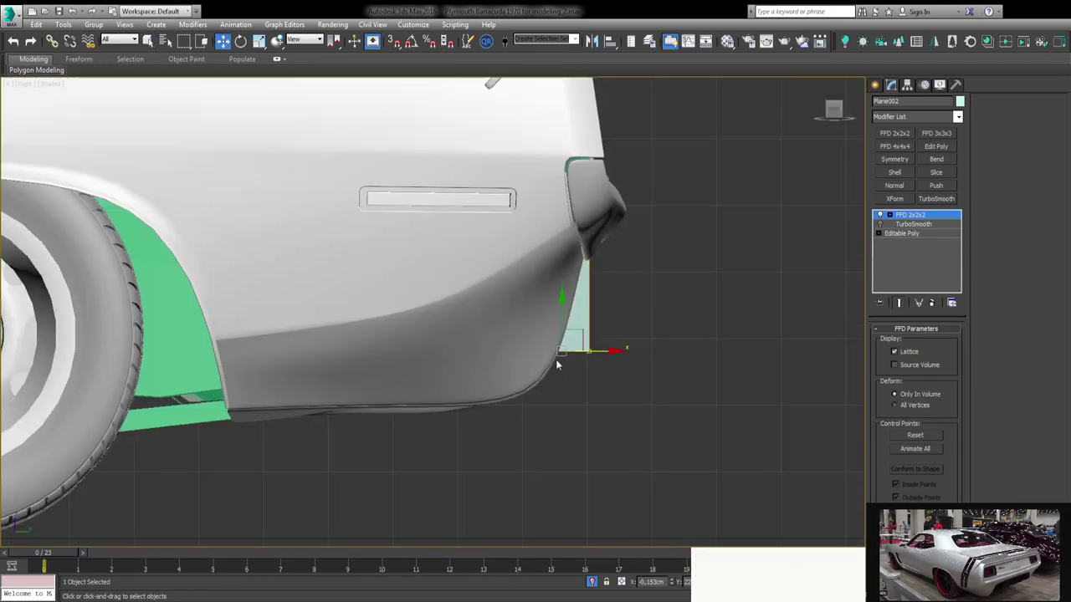
{"action": "key", "text": "p"}
{"action": "middle_click_drag", "start_coordinate": [578, 371], "coordinate": [599, 405], "text": "alt"}
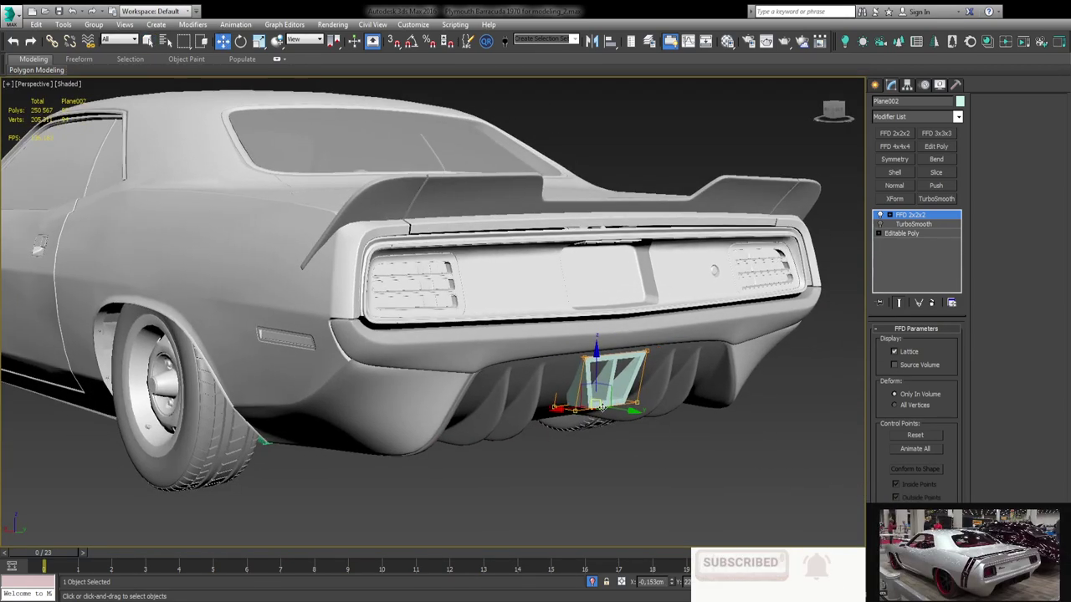
{"action": "scroll", "coordinate": [621, 404], "scroll_direction": "down", "scroll_amount": 5}
{"action": "scroll", "coordinate": [540, 461], "scroll_direction": "up", "scroll_amount": 3}
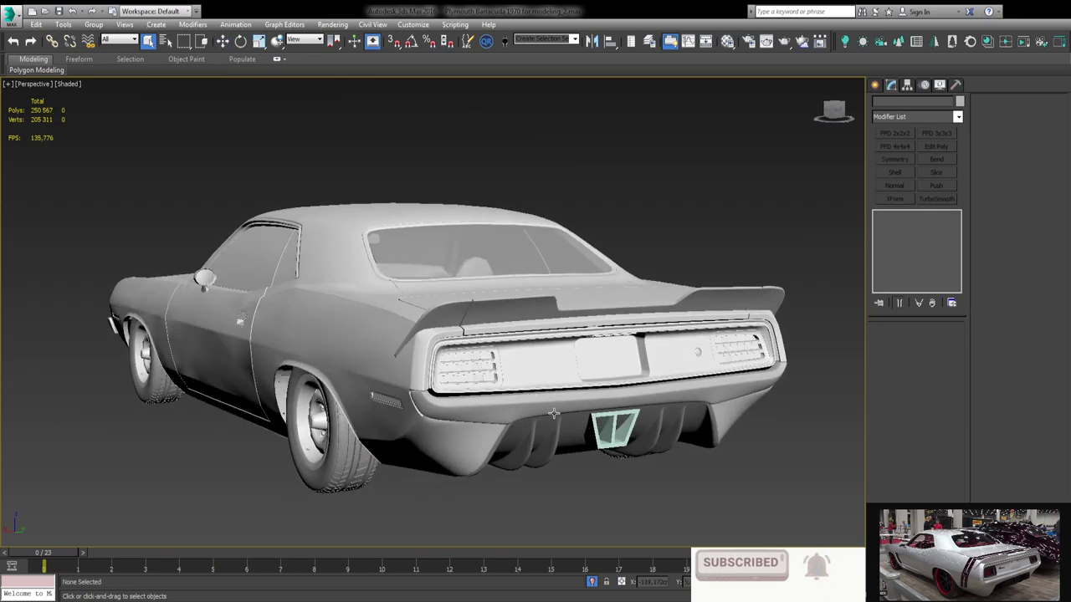
{"action": "scroll", "coordinate": [574, 430], "scroll_direction": "up", "scroll_amount": 3}
{"action": "key", "text": "q"}
Orbit around the car's left rear with the rear bumper centred in view.
{"action": "middle_click_drag", "start_coordinate": [645, 410], "coordinate": [660, 417], "text": "alt"}
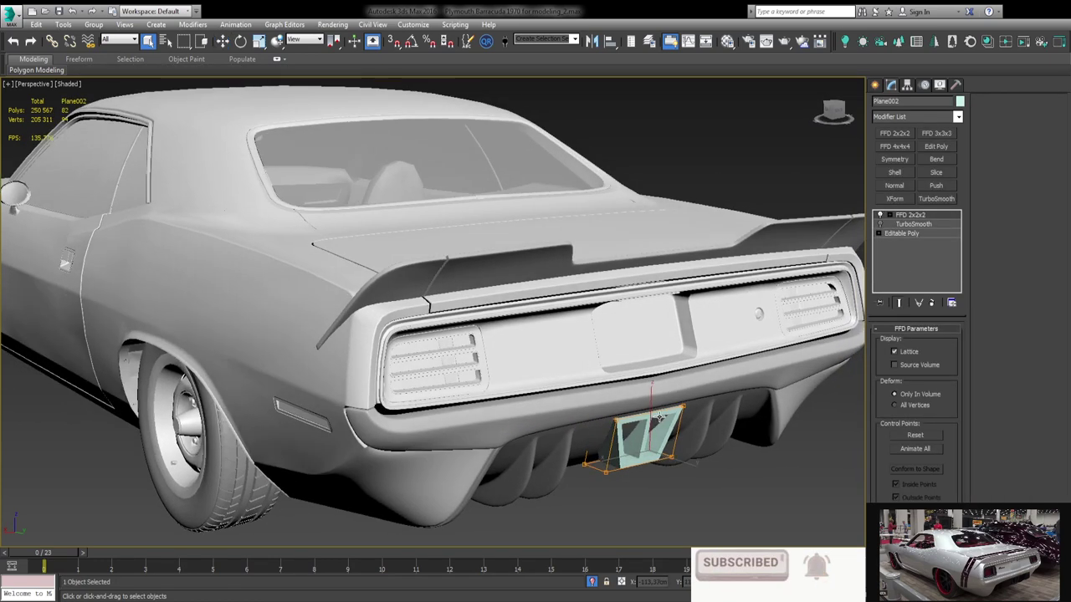
{"action": "middle_click_drag", "start_coordinate": [665, 477], "coordinate": [667, 443]}
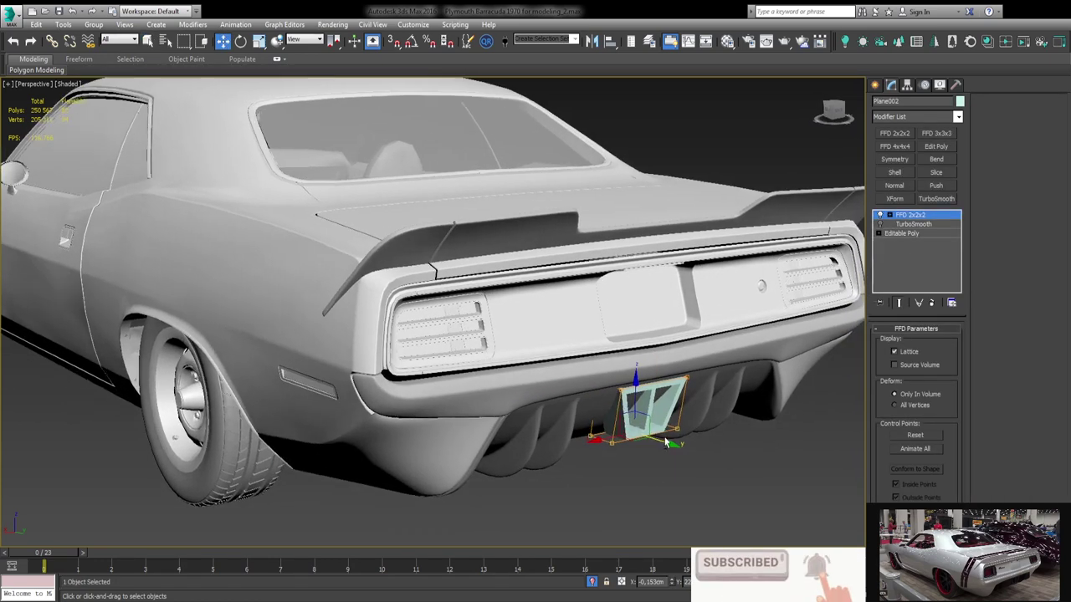
{"action": "middle_click_drag", "start_coordinate": [632, 387], "coordinate": [591, 341], "text": "alt"}
{"action": "scroll", "coordinate": [565, 239], "scroll_direction": "down", "scroll_amount": 3}
{"action": "mouse_move", "coordinate": [586, 251]}
{"action": "middle_mouse_down", "text": "alt"}
{"action": "mouse_move", "coordinate": [565, 239]}
{"action": "mouse_move", "coordinate": [578, 234]}
{"action": "middle_mouse_up", "text": "alt"}
{"action": "scroll", "coordinate": [565, 239], "scroll_direction": "up", "scroll_amount": 3}
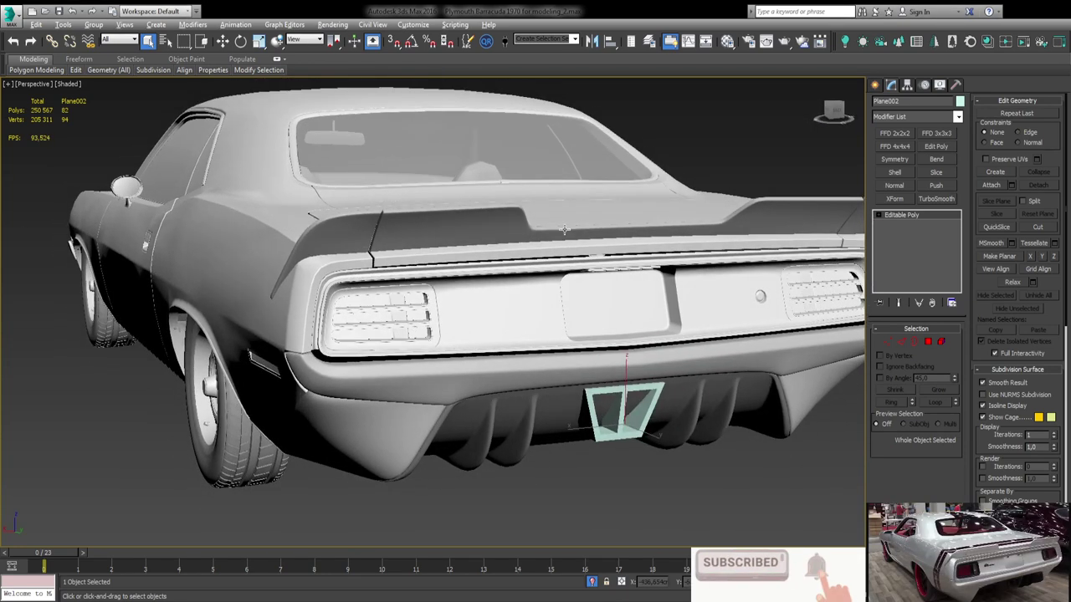
Select the finned diffuser piece and view it straight from the back in Edge mode.
{"action": "left_click", "coordinate": [575, 408]}
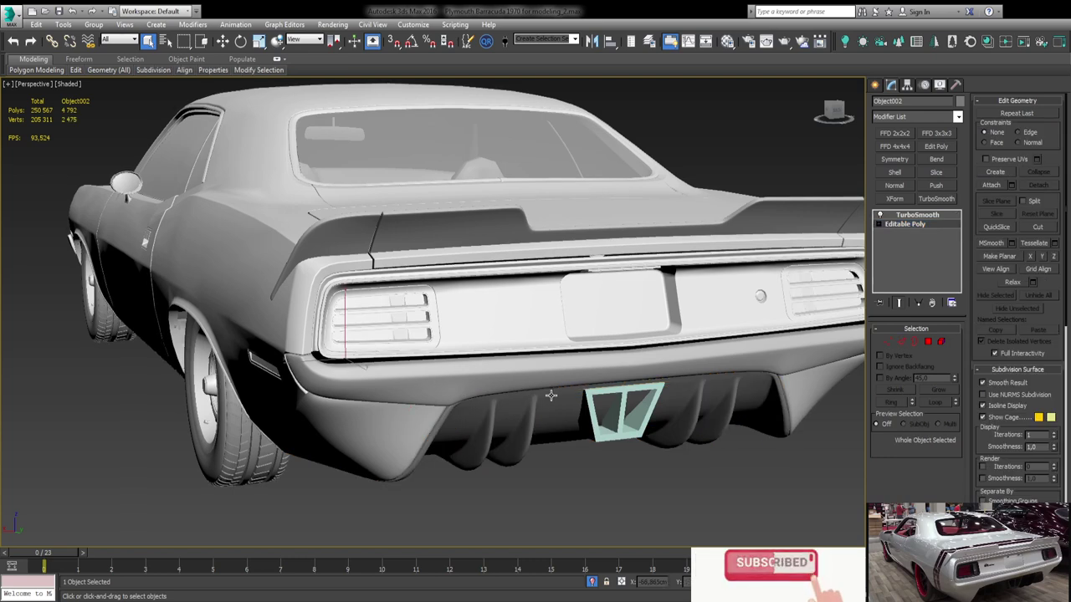
{"action": "middle_click_drag", "start_coordinate": [577, 234], "coordinate": [502, 243], "text": "alt"}
{"action": "scroll", "coordinate": [433, 310], "scroll_direction": "up", "scroll_amount": 3}
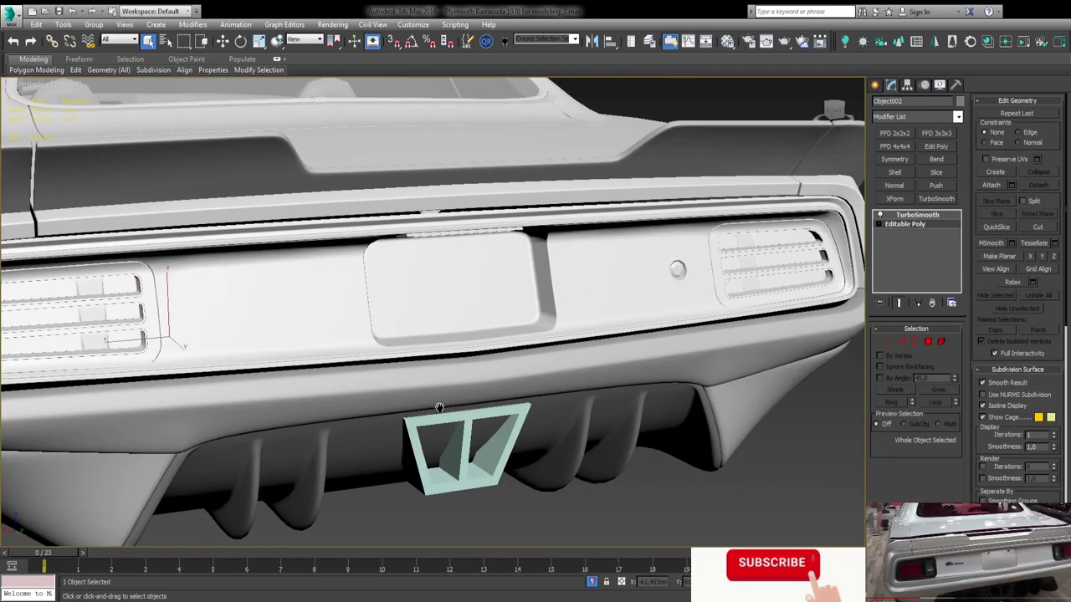
{"action": "scroll", "coordinate": [433, 310], "scroll_direction": "down", "scroll_amount": 2}
{"action": "middle_click_drag", "start_coordinate": [489, 408], "coordinate": [469, 393], "text": "alt"}
{"action": "key", "text": "z"}
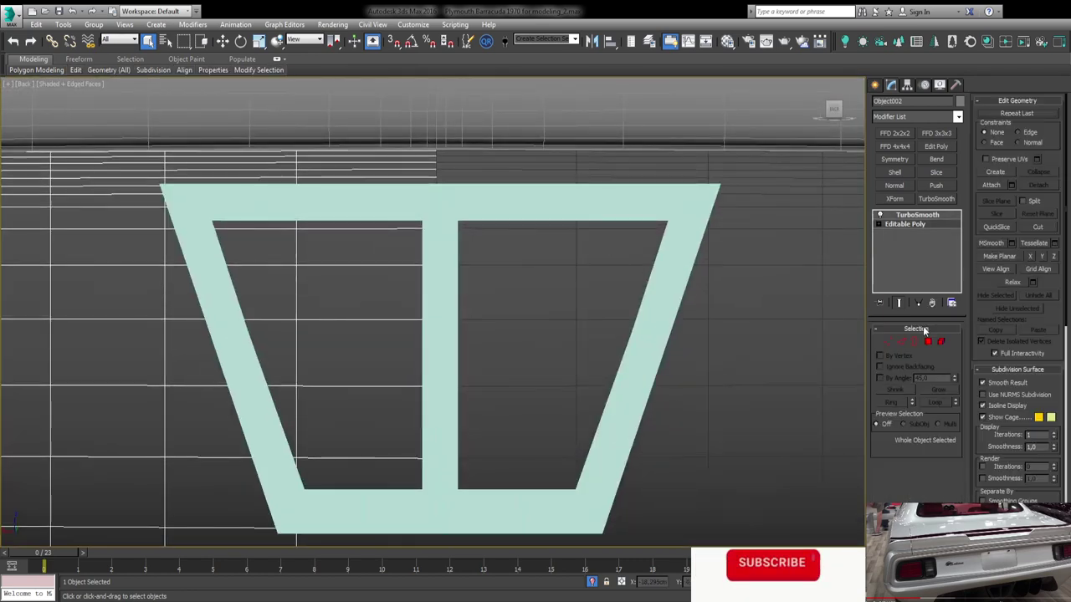
{"action": "key", "text": "2"}
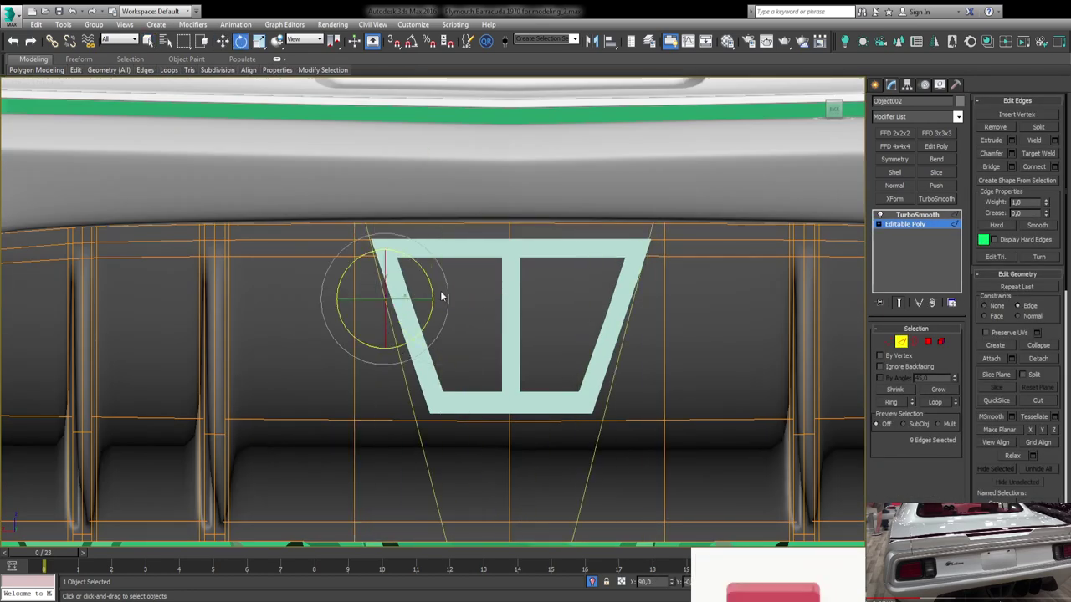
Select the frame's upper-left and lower-left corner vertices for reshaping.
{"action": "left_click", "coordinate": [887, 342]}
{"action": "scroll", "coordinate": [358, 224], "scroll_direction": "up", "scroll_amount": 5}
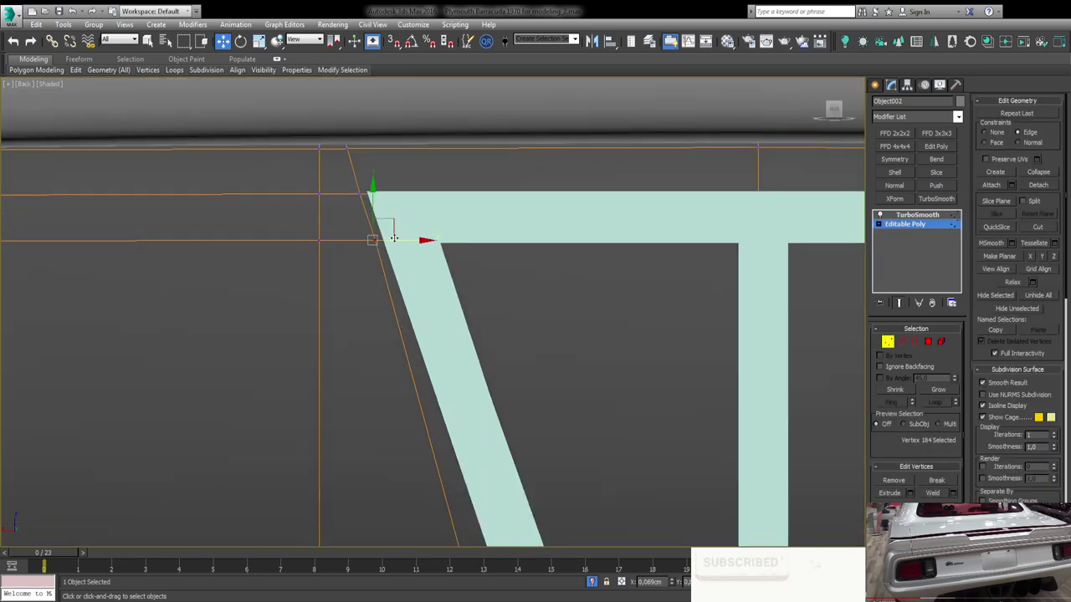
{"action": "scroll", "coordinate": [393, 238], "scroll_direction": "down", "scroll_amount": 5}
{"action": "left_click", "coordinate": [450, 412]}
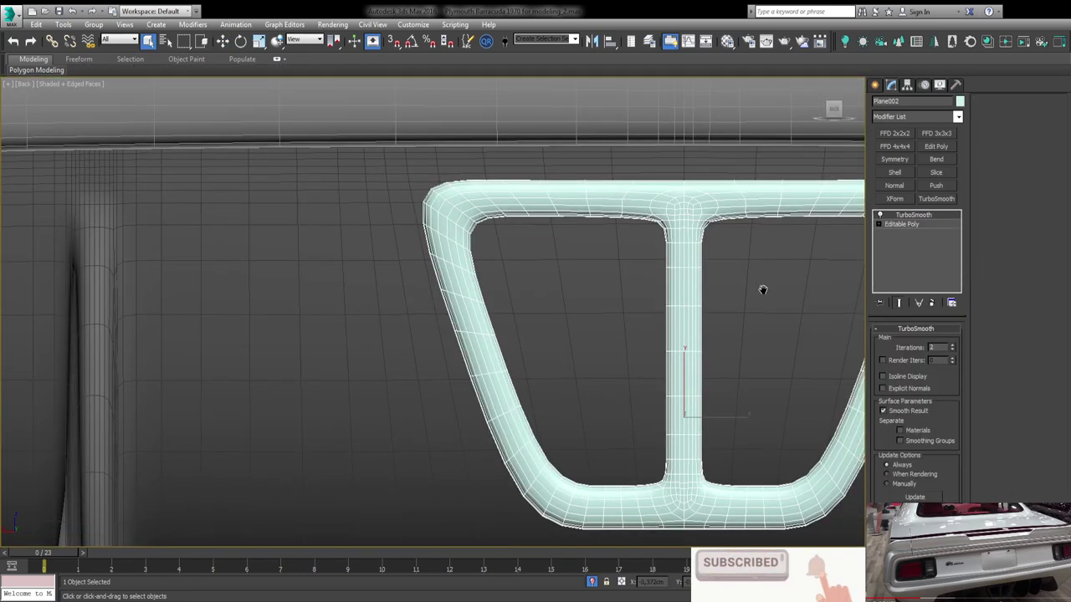
{"action": "left_click", "coordinate": [902, 225]}
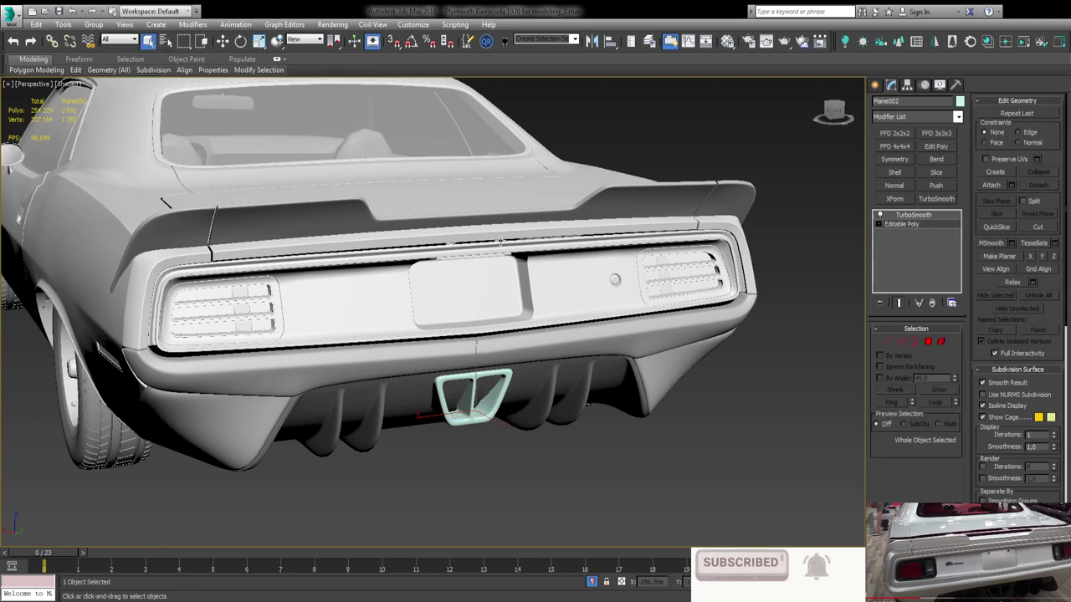
{"action": "scroll", "coordinate": [477, 376], "scroll_direction": "up", "scroll_amount": 4}
{"action": "scroll", "coordinate": [451, 343], "scroll_direction": "up", "scroll_amount": 2}
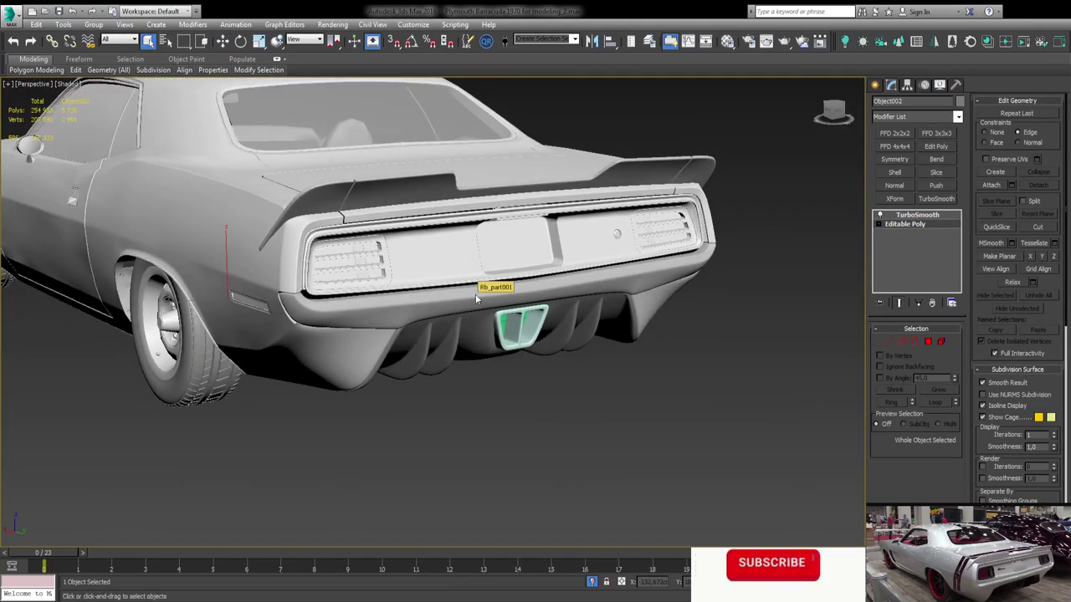
Select the bumper side piece and its corner vertex pair at Vertex level.
{"action": "middle_click_drag", "start_coordinate": [475, 293], "coordinate": [687, 342], "text": "alt"}
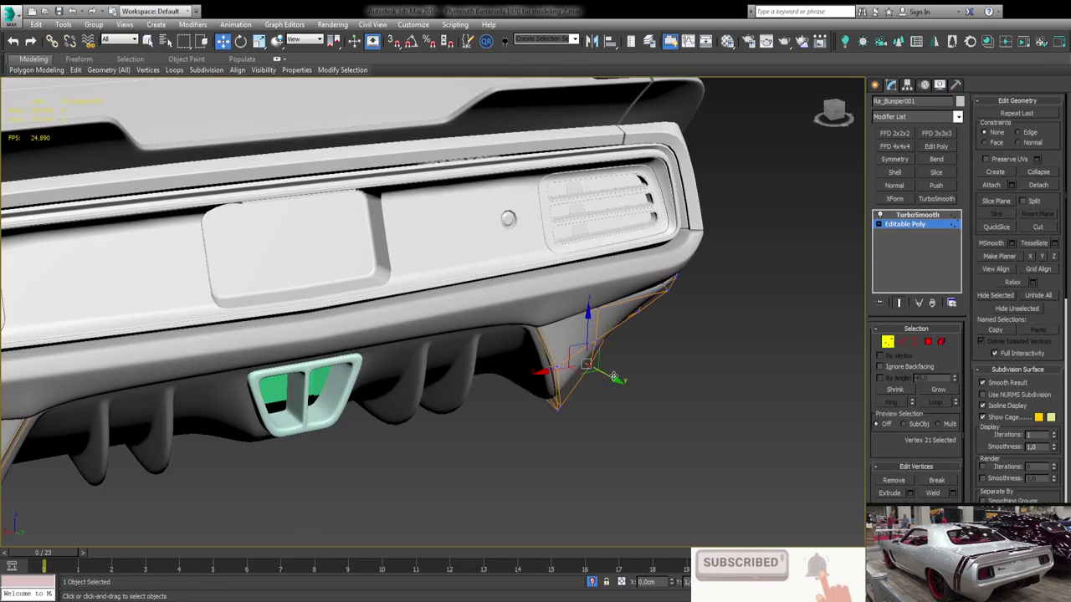
{"action": "middle_click_drag", "start_coordinate": [614, 379], "coordinate": [633, 343], "text": "alt"}
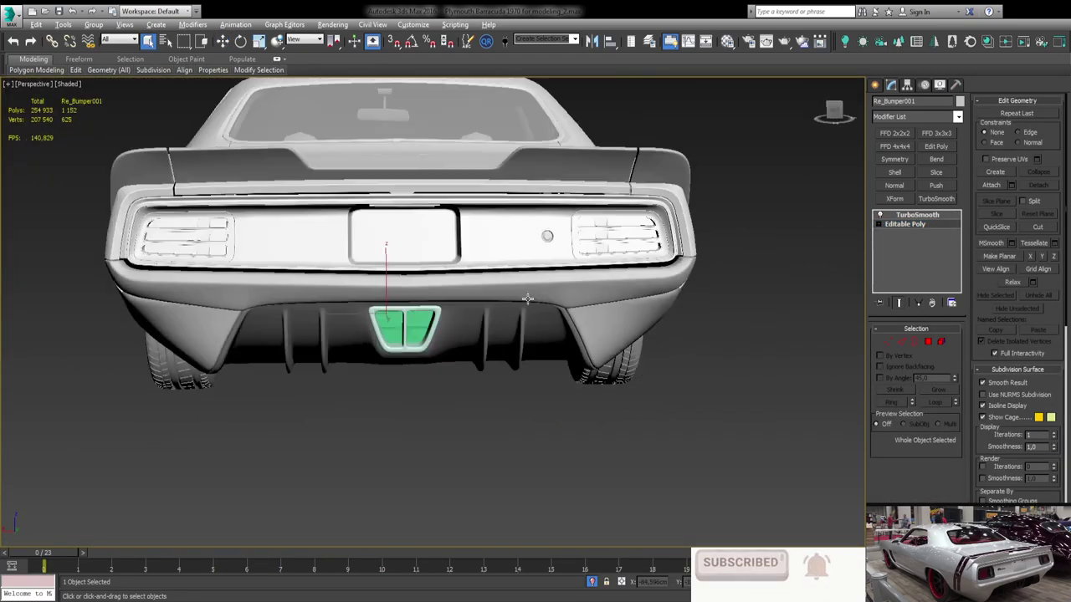
{"action": "middle_click_drag", "start_coordinate": [649, 353], "coordinate": [483, 306], "text": "alt"}
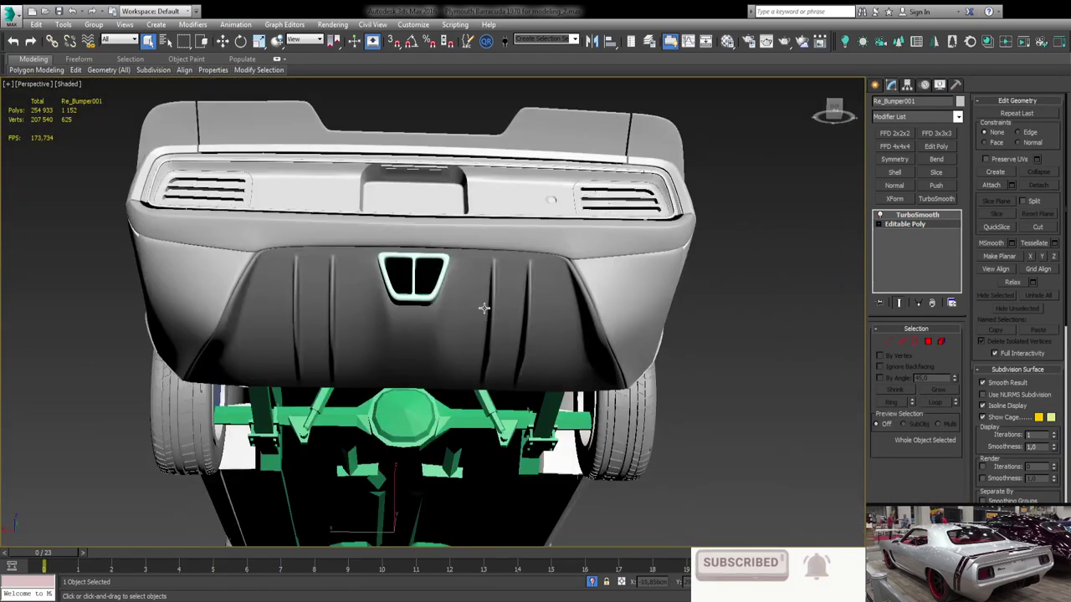
{"action": "scroll", "coordinate": [483, 306], "scroll_direction": "up", "scroll_amount": 5}
{"action": "mouse_move", "coordinate": [661, 236]}
{"action": "middle_mouse_down", "text": "alt"}
{"action": "mouse_move", "coordinate": [514, 222]}
{"action": "mouse_move", "coordinate": [482, 249]}
{"action": "mouse_move", "coordinate": [583, 193]}
{"action": "middle_mouse_up", "text": "alt"}
{"action": "left_click", "coordinate": [514, 222]}
{"action": "key", "text": "1"}
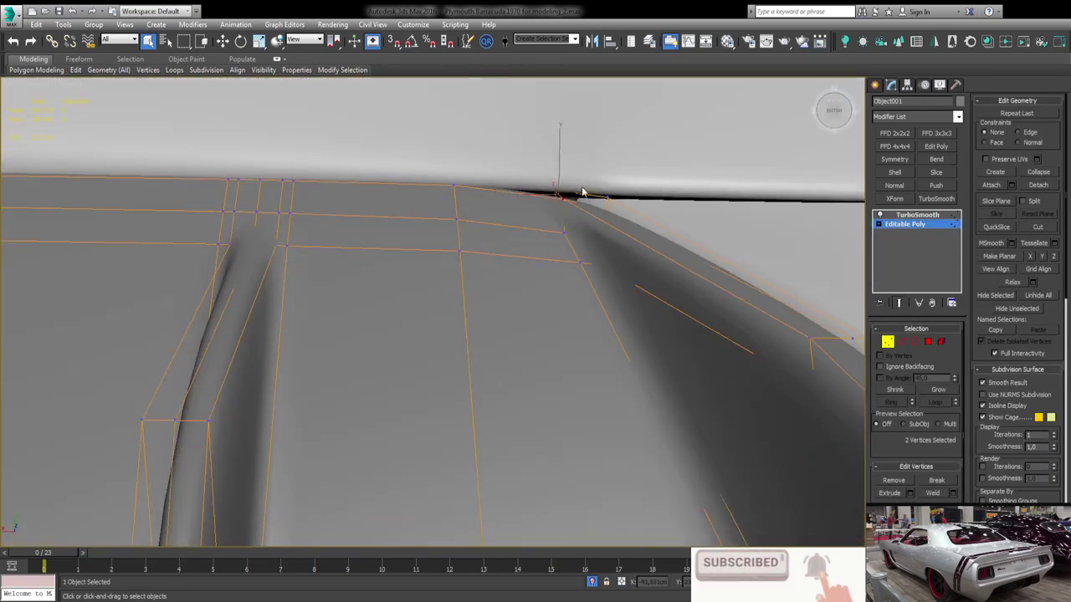
{"action": "mouse_move", "coordinate": [569, 149]}
{"action": "middle_mouse_down", "text": "alt"}
{"action": "mouse_move", "coordinate": [574, 237]}
{"action": "mouse_move", "coordinate": [585, 167]}
{"action": "mouse_move", "coordinate": [578, 179]}
{"action": "mouse_move", "coordinate": [607, 274]}
{"action": "middle_mouse_up", "text": "alt"}
{"action": "left_click", "coordinate": [577, 182]}
{"action": "mouse_move", "coordinate": [562, 134]}
{"action": "middle_mouse_down", "text": "alt"}
{"action": "mouse_move", "coordinate": [616, 284]}
{"action": "mouse_move", "coordinate": [676, 310]}
{"action": "mouse_move", "coordinate": [596, 306]}
{"action": "mouse_move", "coordinate": [620, 276]}
{"action": "mouse_move", "coordinate": [502, 167]}
{"action": "mouse_move", "coordinate": [476, 176]}
{"action": "mouse_move", "coordinate": [477, 288]}
{"action": "mouse_move", "coordinate": [553, 307]}
{"action": "mouse_move", "coordinate": [603, 334]}
{"action": "mouse_move", "coordinate": [633, 296]}
{"action": "mouse_move", "coordinate": [828, 252]}
{"action": "middle_mouse_up", "text": "alt"}
{"action": "key", "text": "2"}
{"action": "key", "text": "1"}
{"action": "key", "text": "1"}
Select the lower bumper panel's top border edge loop and inspect the strip's curve.
{"action": "left_click", "coordinate": [874, 233]}
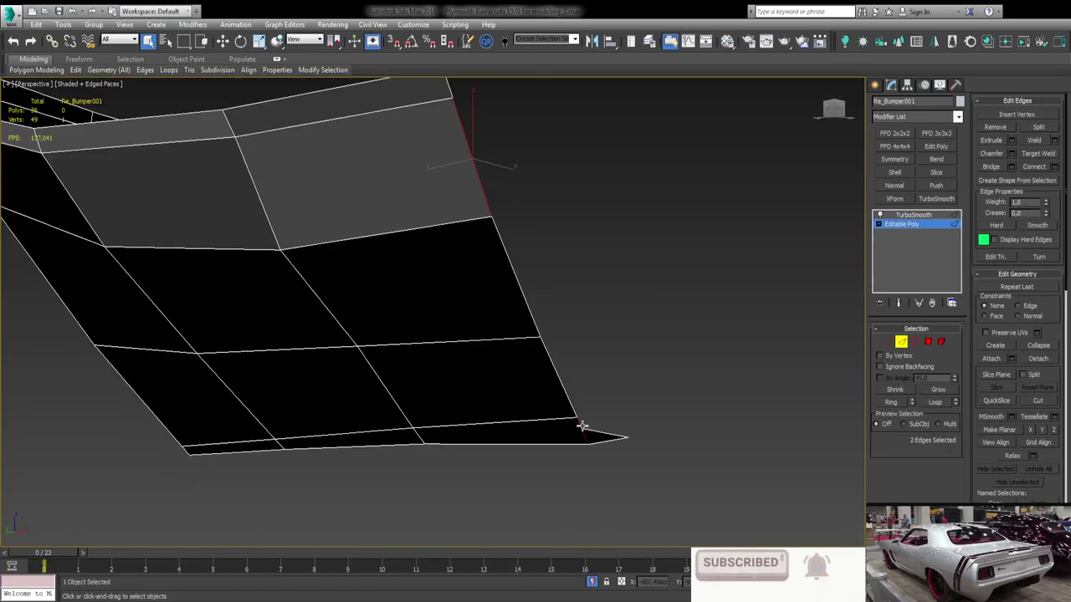
{"action": "mouse_move", "coordinate": [582, 425]}
{"action": "middle_mouse_down", "text": "alt"}
{"action": "mouse_move", "coordinate": [471, 242]}
{"action": "mouse_move", "coordinate": [296, 206]}
{"action": "mouse_move", "coordinate": [394, 218]}
{"action": "mouse_move", "coordinate": [363, 212]}
{"action": "middle_mouse_up", "text": "alt"}
{"action": "double_click", "coordinate": [296, 206]}
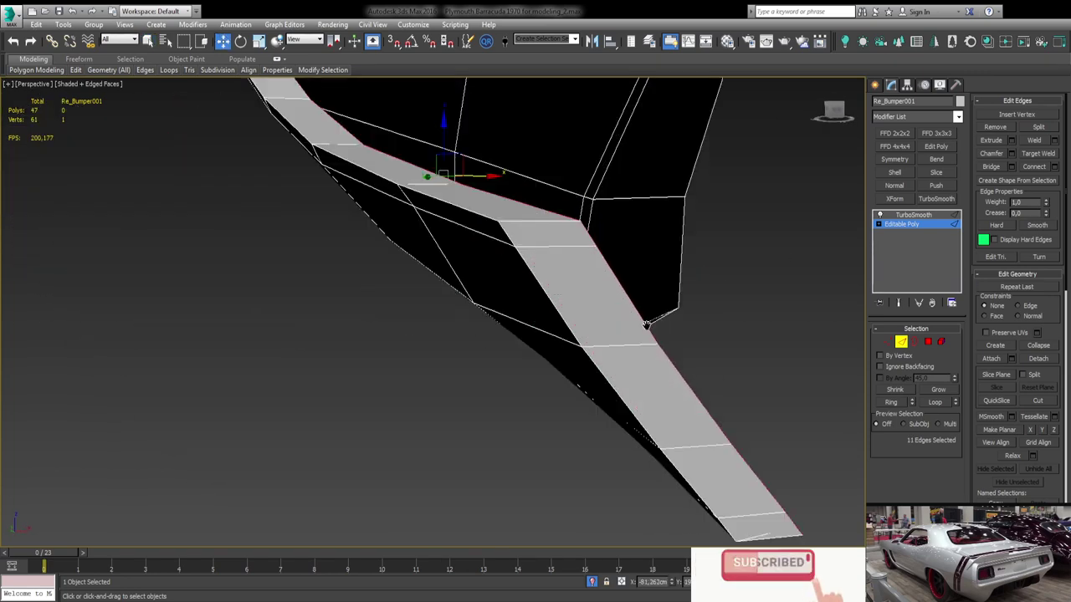
{"action": "mouse_move", "coordinate": [510, 332]}
{"action": "middle_mouse_down", "text": "alt"}
{"action": "mouse_move", "coordinate": [541, 333]}
{"action": "mouse_move", "coordinate": [453, 300]}
{"action": "mouse_move", "coordinate": [468, 293]}
{"action": "middle_mouse_up", "text": "alt"}
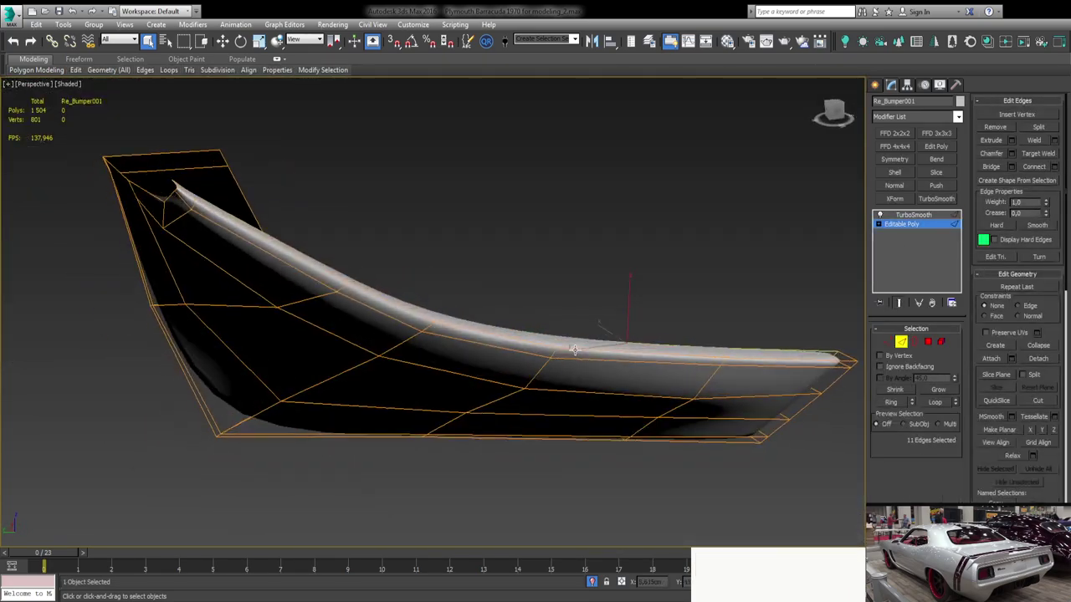
{"action": "mouse_move", "coordinate": [661, 378]}
{"action": "middle_mouse_down", "text": "alt"}
{"action": "mouse_move", "coordinate": [589, 354]}
{"action": "mouse_move", "coordinate": [653, 392]}
{"action": "middle_mouse_up", "text": "alt"}
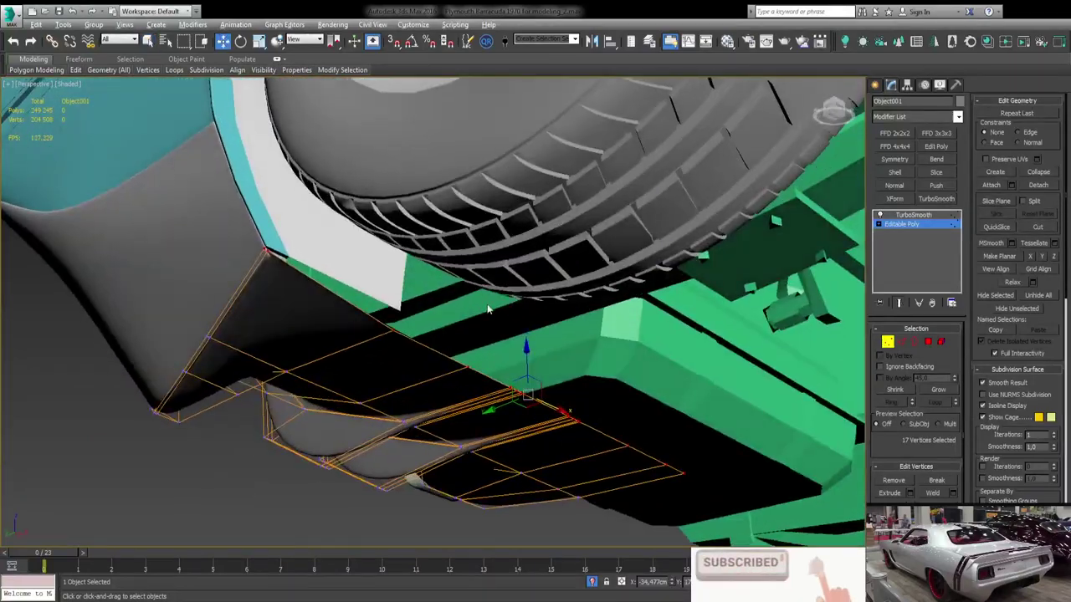
Orbit and zoom out to show the whole rear underside beside the tire.
{"action": "middle_click_drag", "start_coordinate": [488, 309], "coordinate": [477, 379], "text": "alt"}
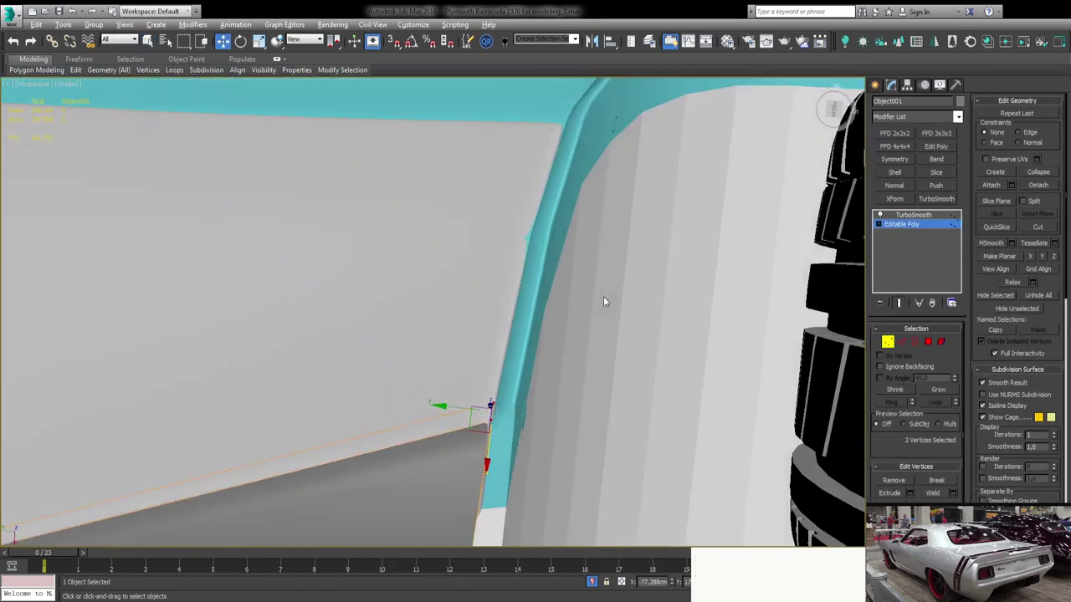
{"action": "middle_click_drag", "start_coordinate": [605, 301], "coordinate": [577, 322], "text": "alt"}
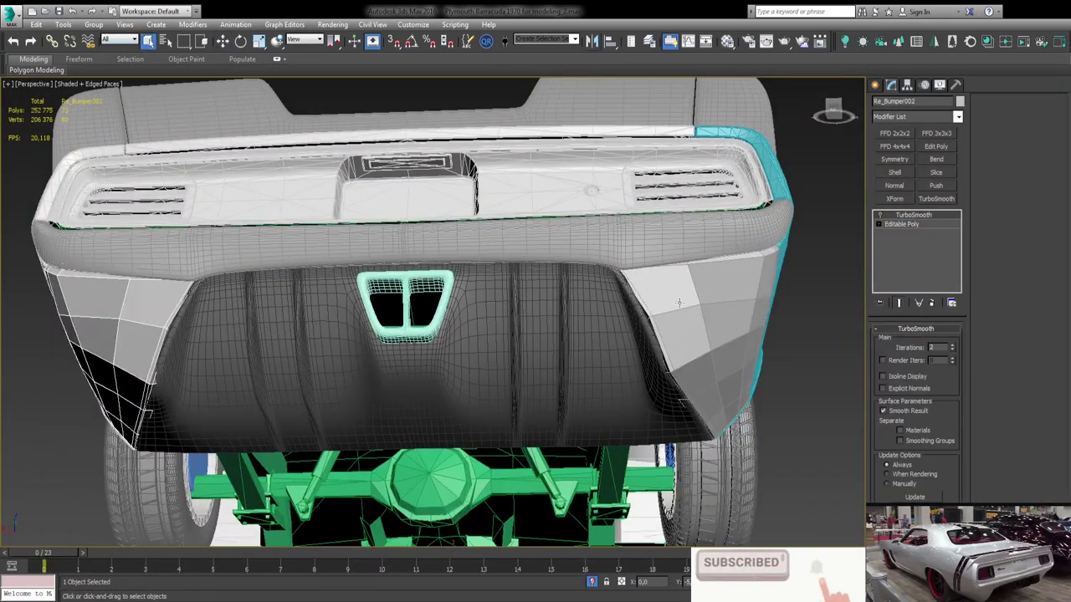
{"action": "left_click_drag", "start_coordinate": [905, 101], "coordinate": [960, 102]}
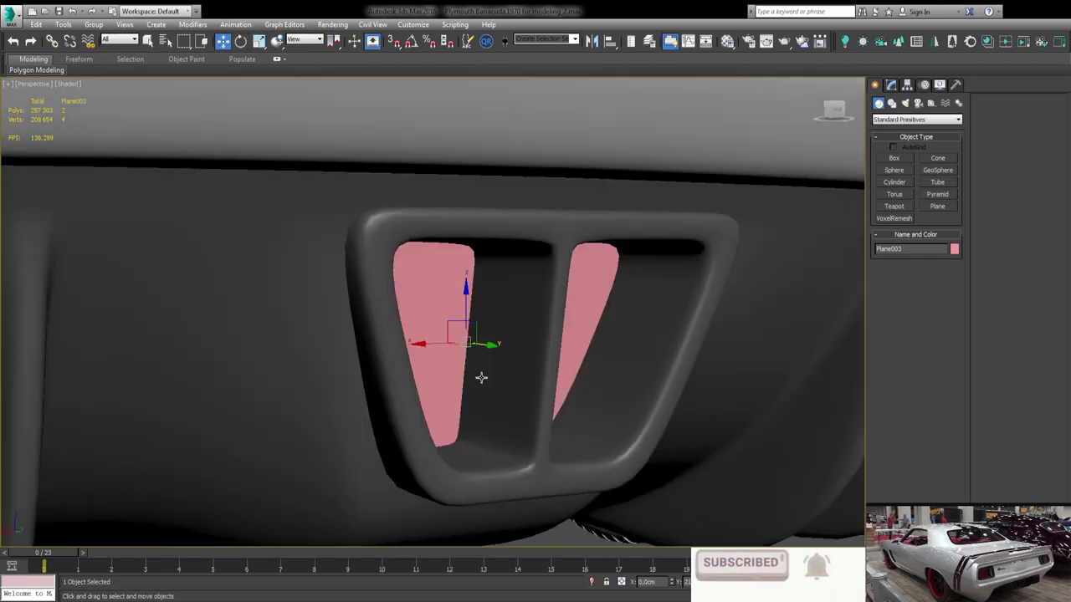
Review the finished rear valance from side-on, straight-back and rear-left three-quarter views.
{"action": "left_click", "coordinate": [148, 42]}
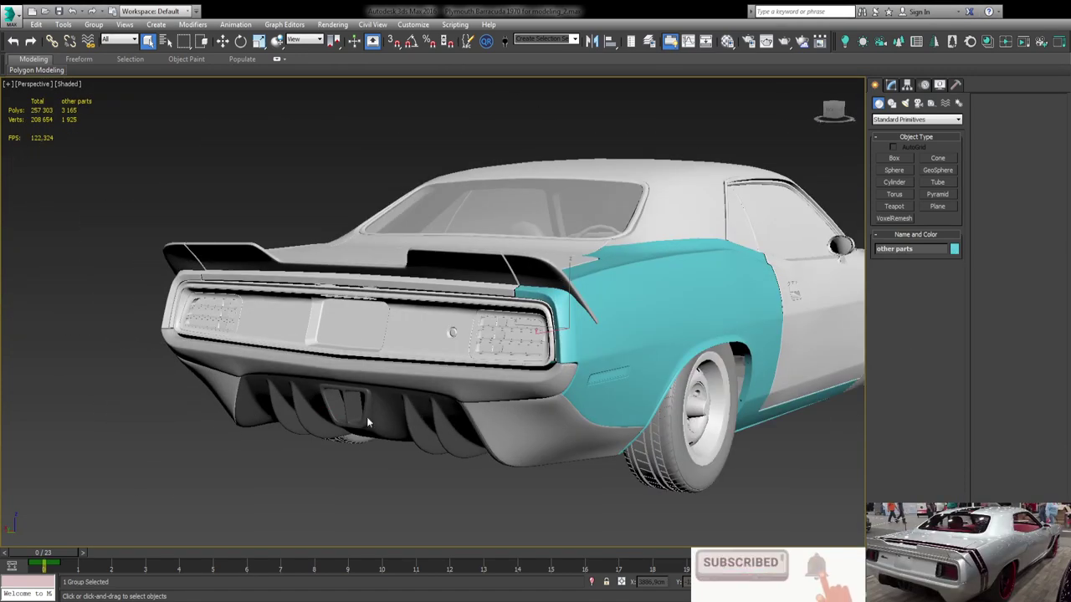
{"action": "middle_click_drag", "start_coordinate": [367, 422], "coordinate": [444, 350], "text": "alt"}
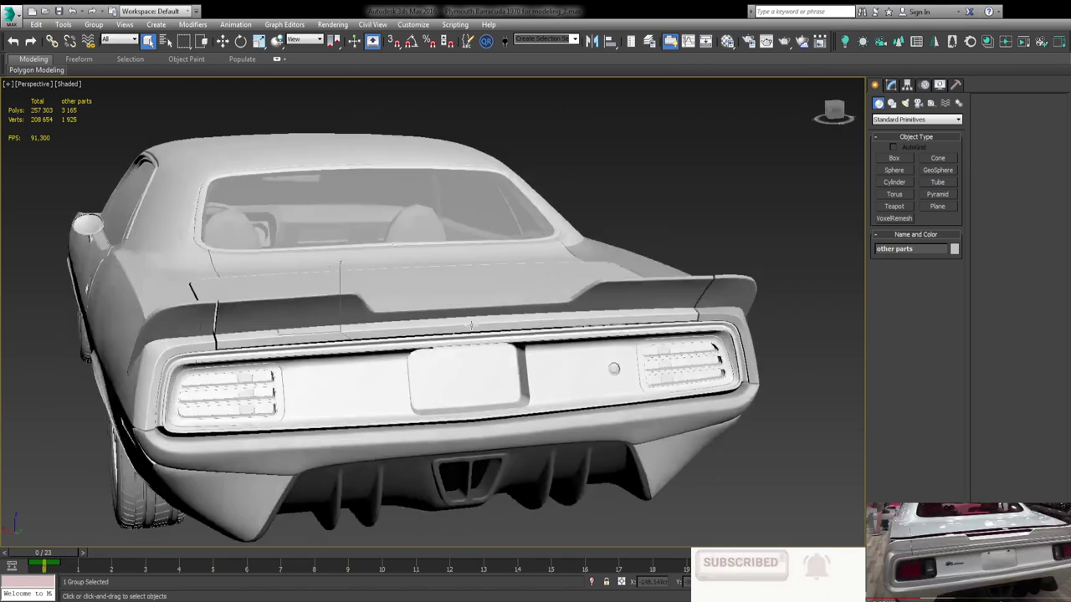
{"action": "middle_click_drag", "start_coordinate": [444, 351], "coordinate": [491, 295], "text": "alt"}
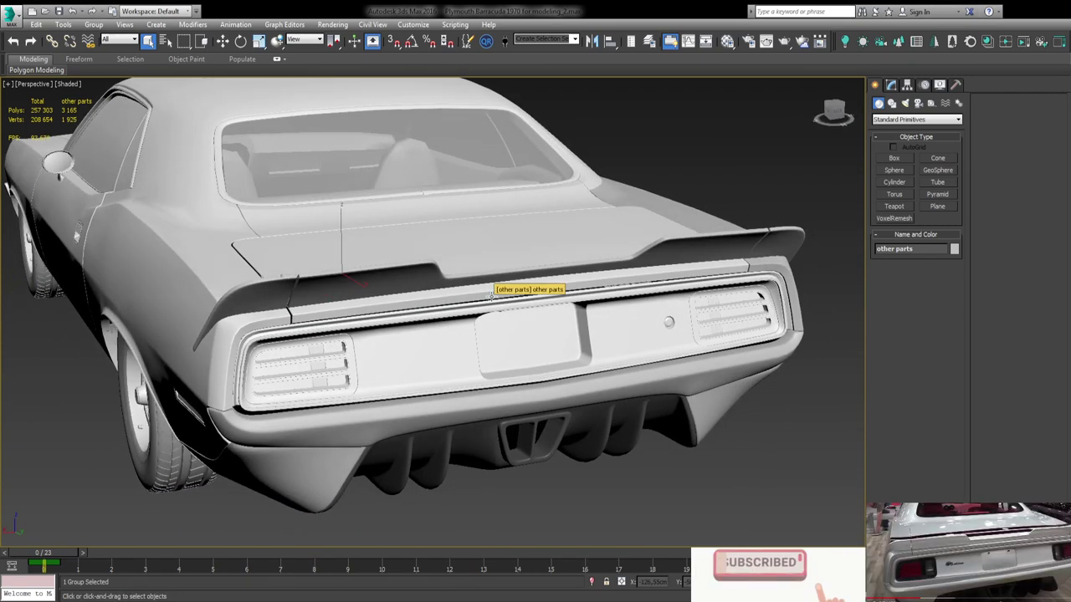
{"action": "scroll", "coordinate": [392, 410], "scroll_direction": "down", "scroll_amount": 2}
{"action": "mouse_move", "coordinate": [491, 295]}
{"action": "middle_mouse_down", "text": "alt"}
{"action": "mouse_move", "coordinate": [391, 411]}
{"action": "mouse_move", "coordinate": [463, 408]}
{"action": "middle_mouse_up", "text": "alt"}
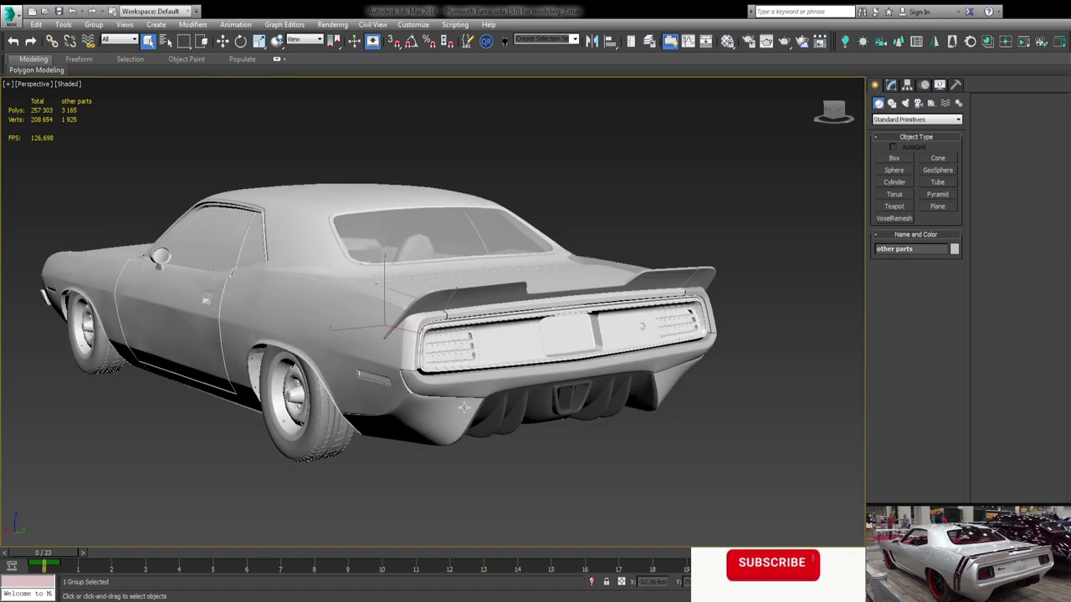